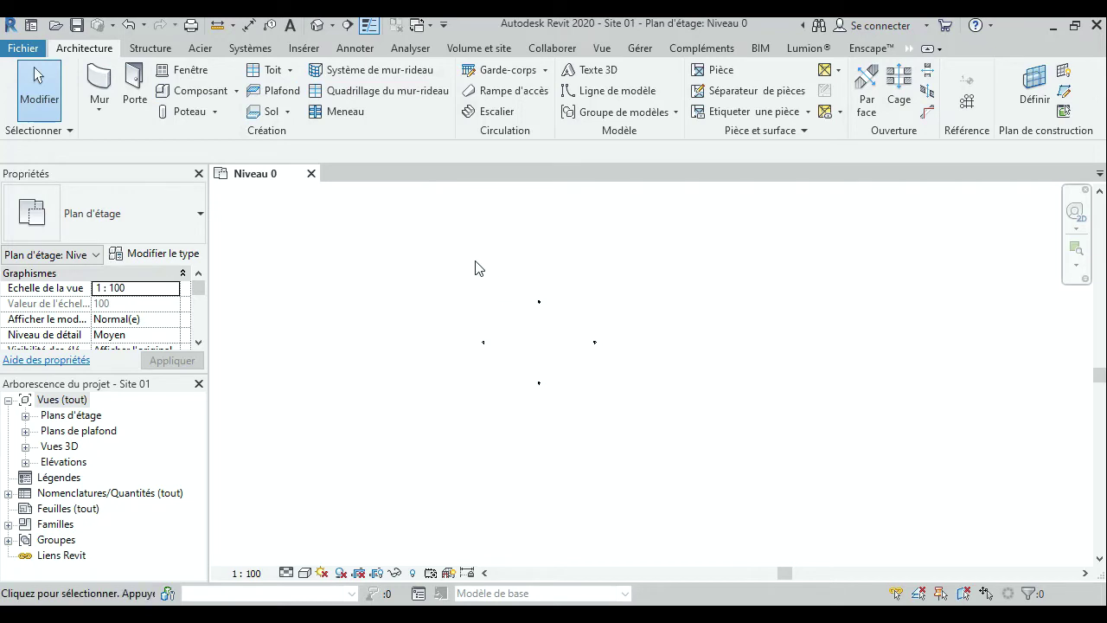
Start a new floor on Niveau 0 and pick the Dalle en béton - 250 mm type.
mouse_move(477, 267)
middle_mouse_down()
mouse_move(582, 328)
mouse_move(557, 301)
middle_mouse_up()
middle_click_drag(483, 281, 462, 340)
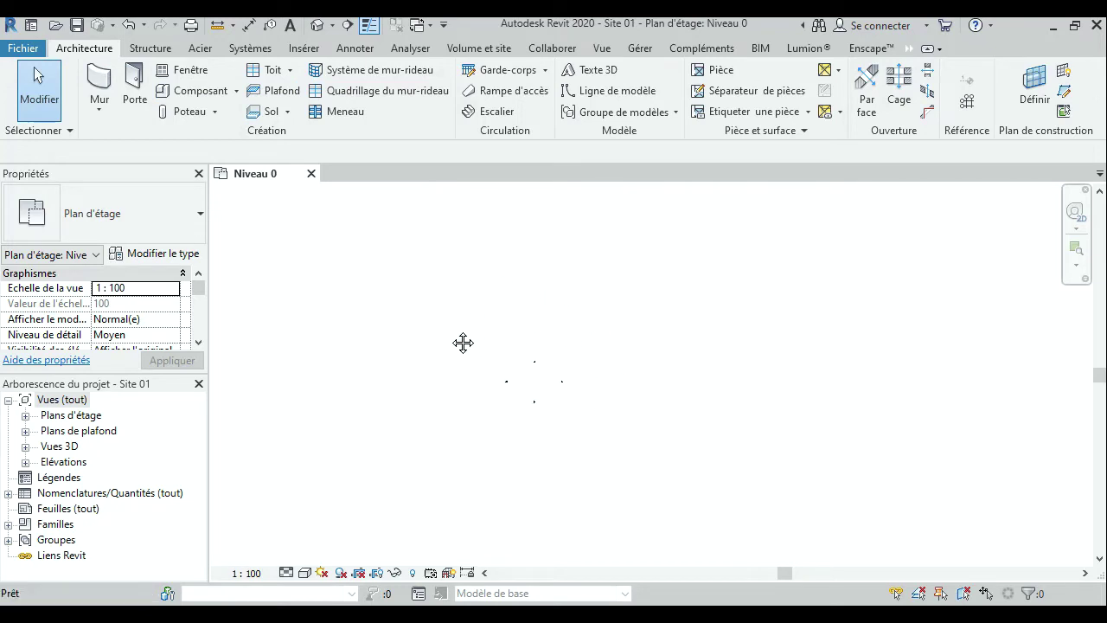
left_click(272, 112)
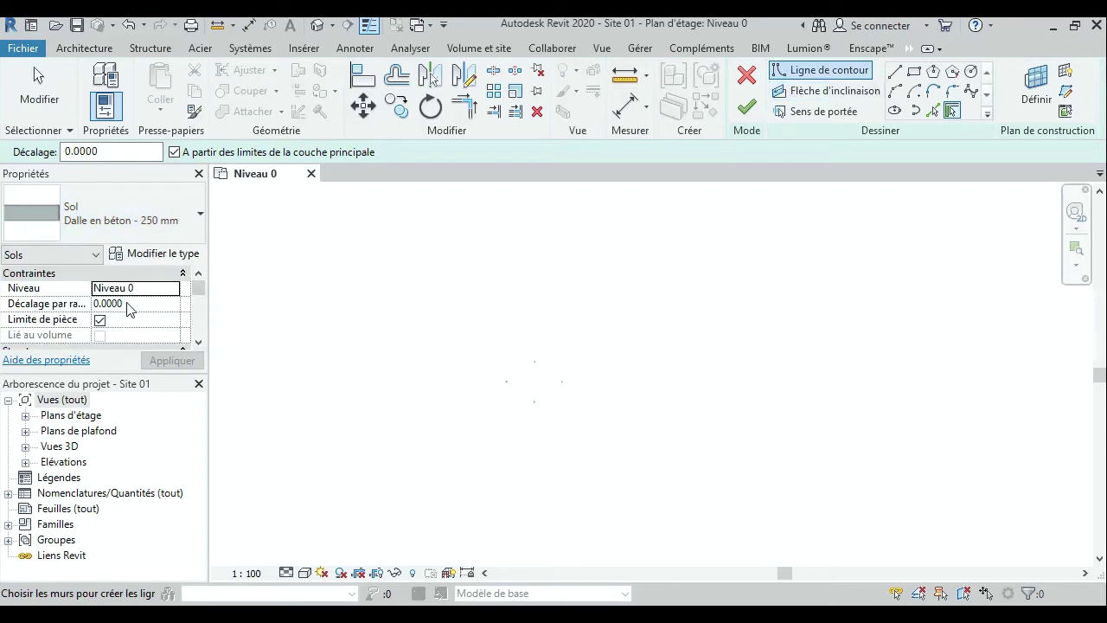
left_click(169, 231)
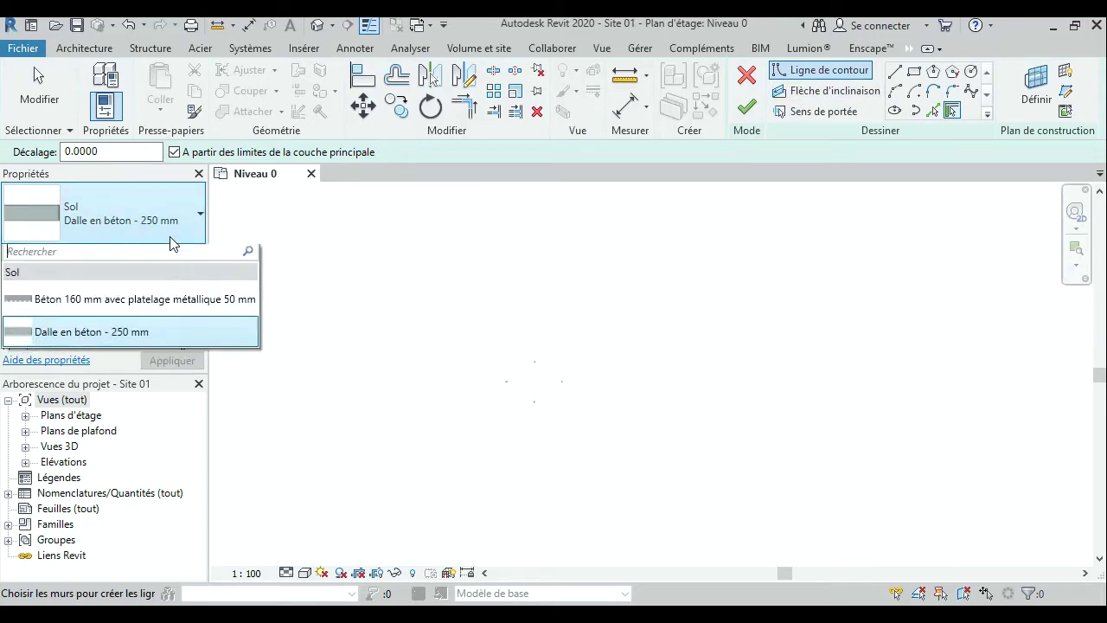
Change the Dalle en béton - 250 mm structural layer thickness from 0.25 to 0.2.
left_click(162, 259)
left_click(163, 256)
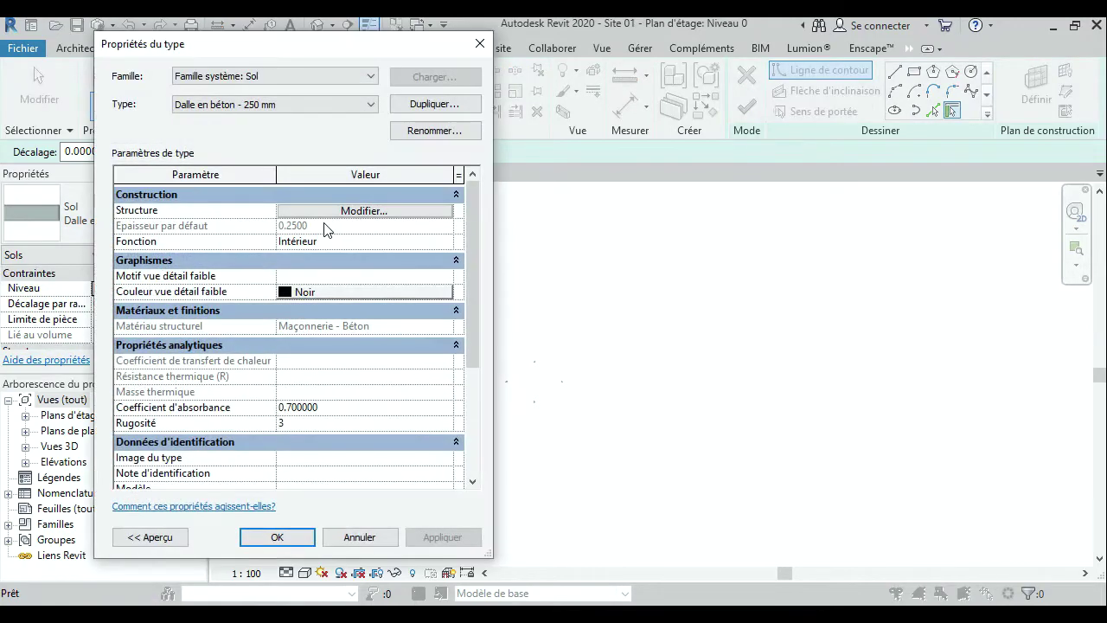
left_click(330, 212)
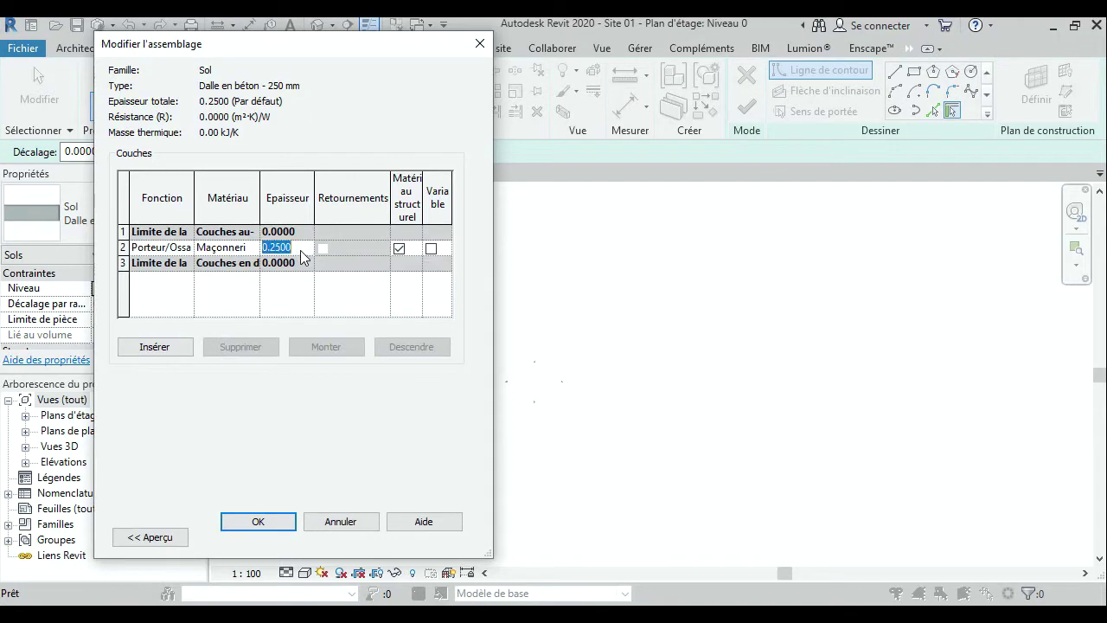
type("0.")
left_click(264, 519)
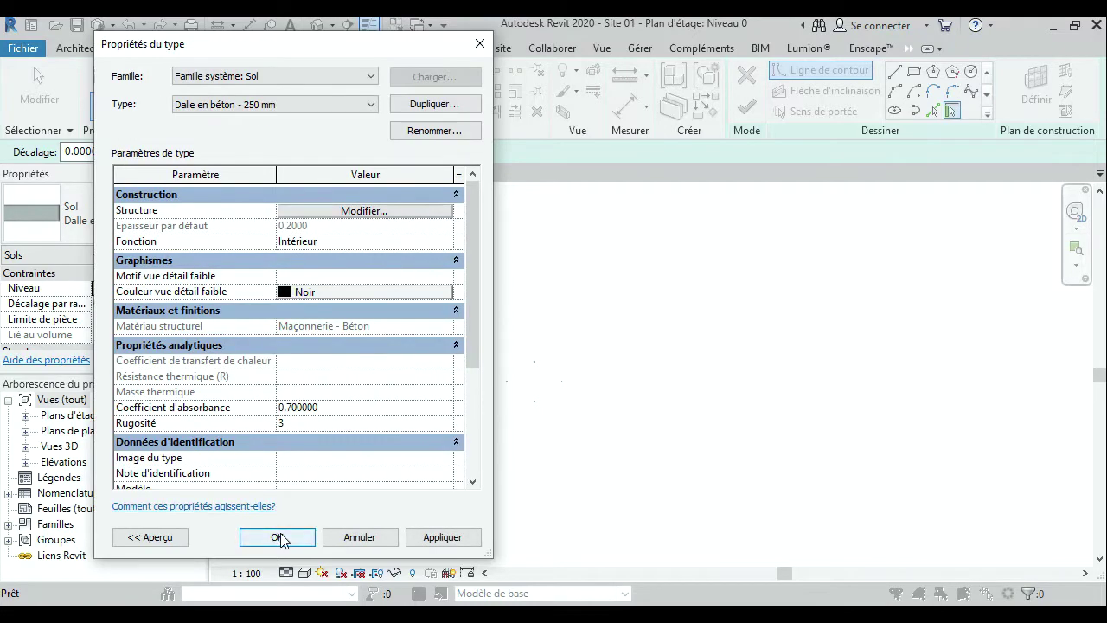
left_click(278, 537)
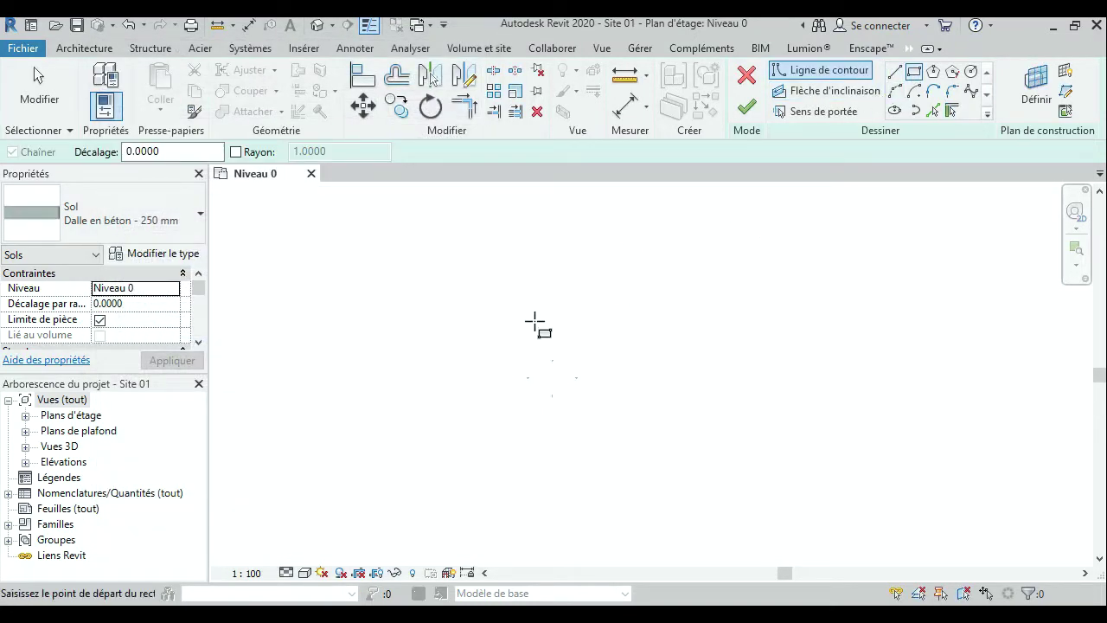
Draw a roughly 347 by 225 rectangular boundary around the four markers and finish the floor.
left_click(446, 299)
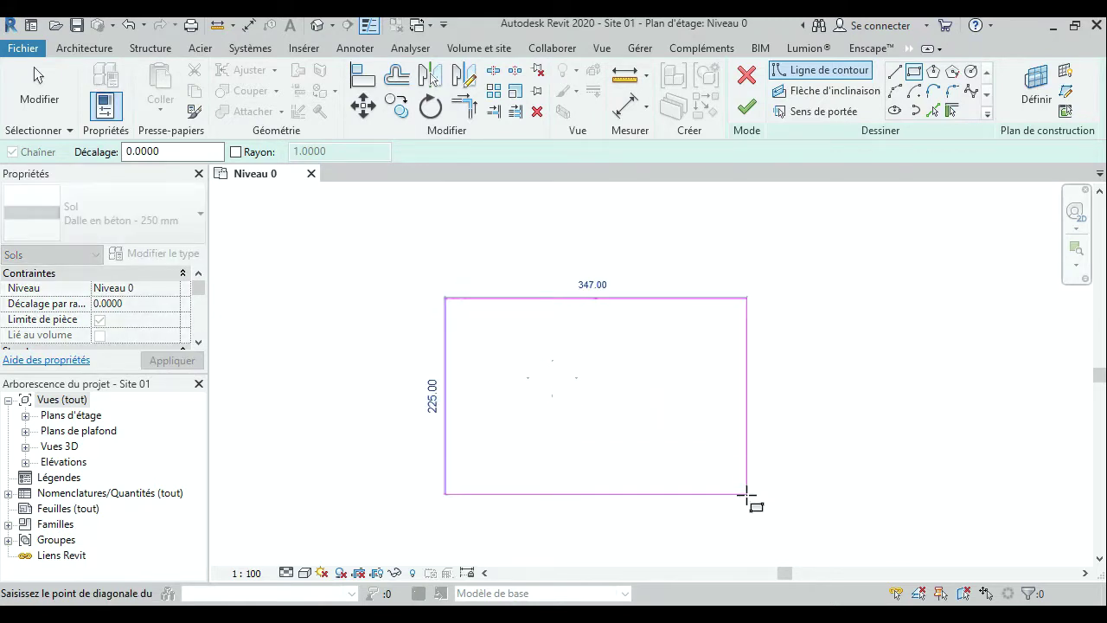
left_click(716, 486)
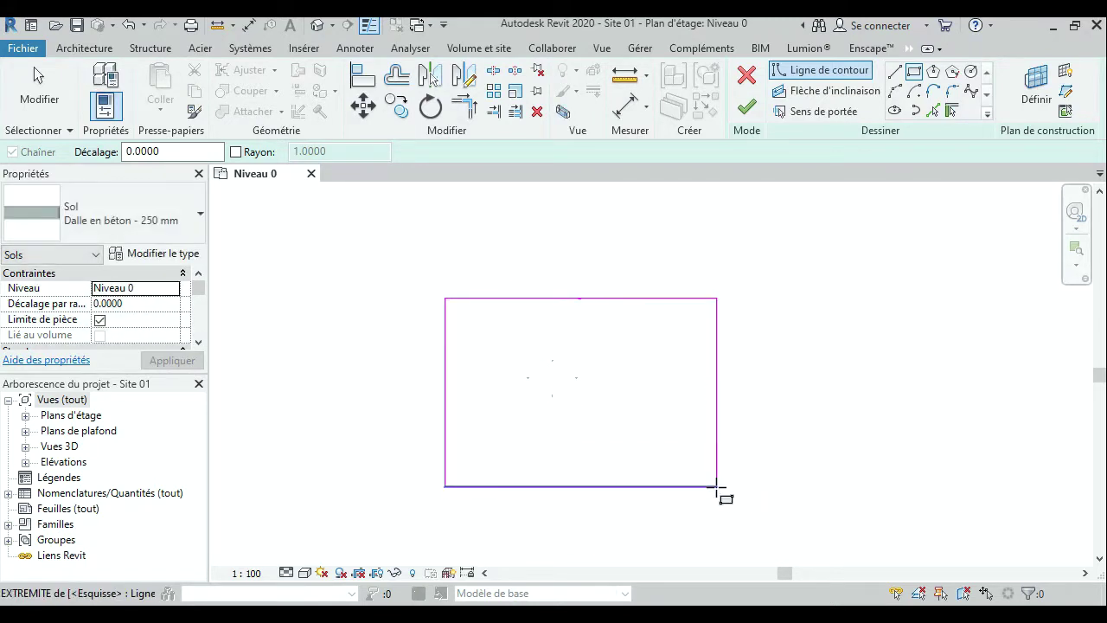
key("Escape")
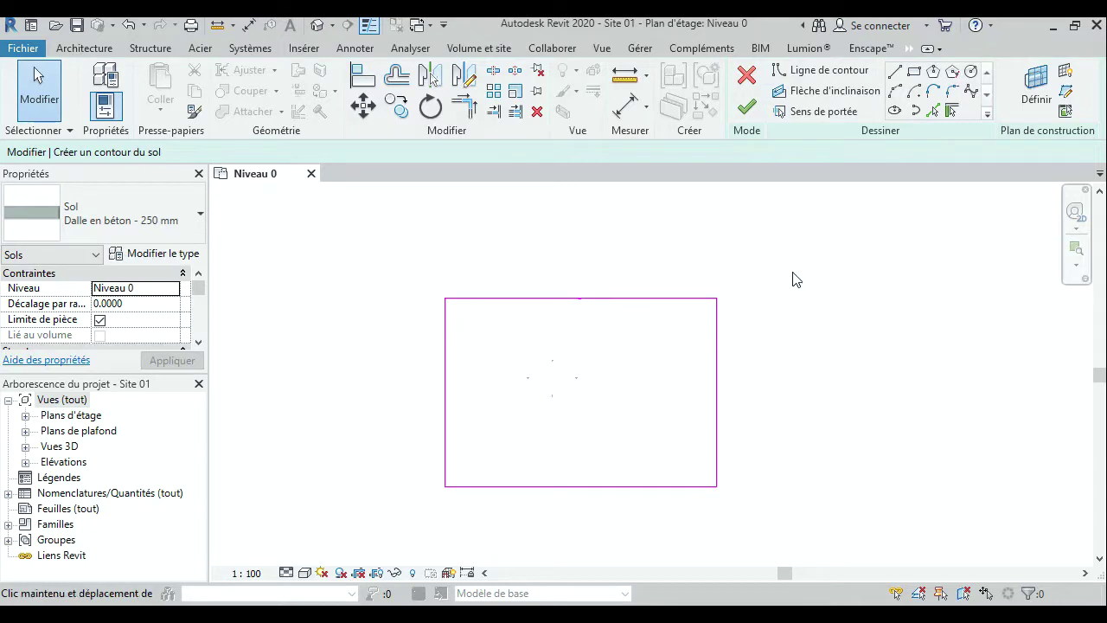
middle_click_drag(794, 279, 774, 240)
left_click(746, 106)
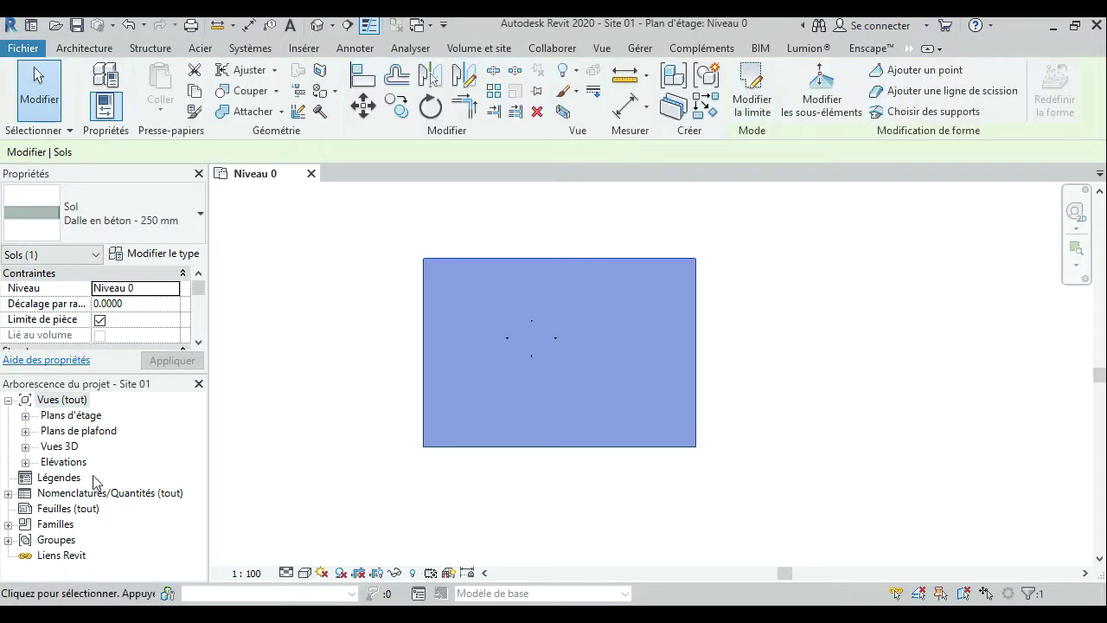
Open the default {3D} view to inspect the slab at an angle, then return to Niveau 0.
left_click(25, 446)
double_click(67, 461)
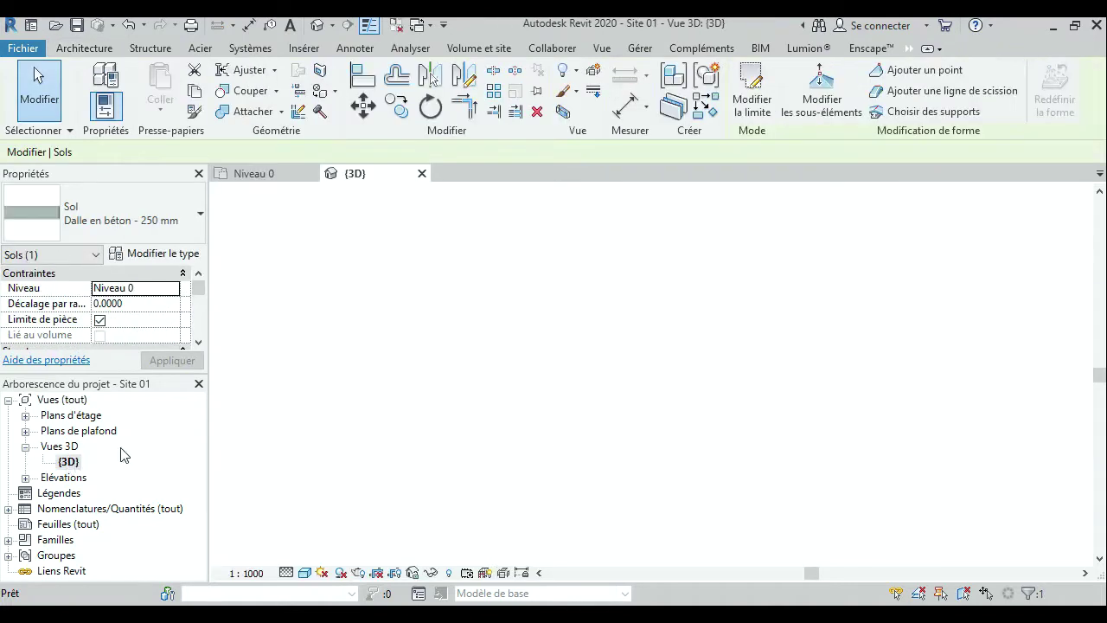
left_click(413, 309)
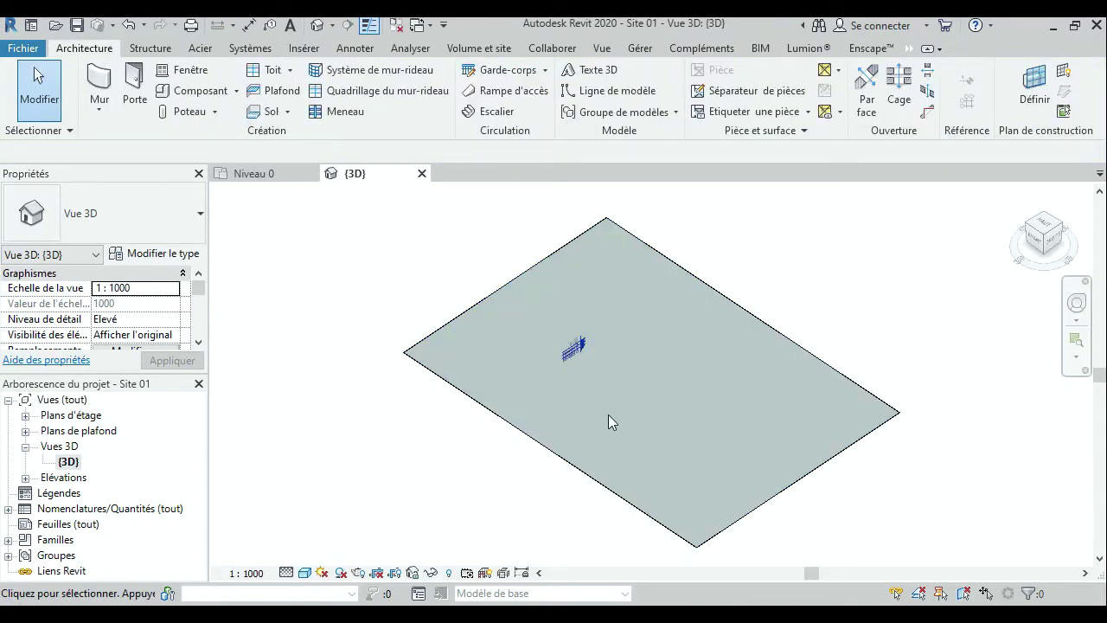
mouse_move(608, 422)
middle_mouse_down("shift")
mouse_move(767, 358)
mouse_move(713, 331)
middle_mouse_up("shift")
left_click(254, 173)
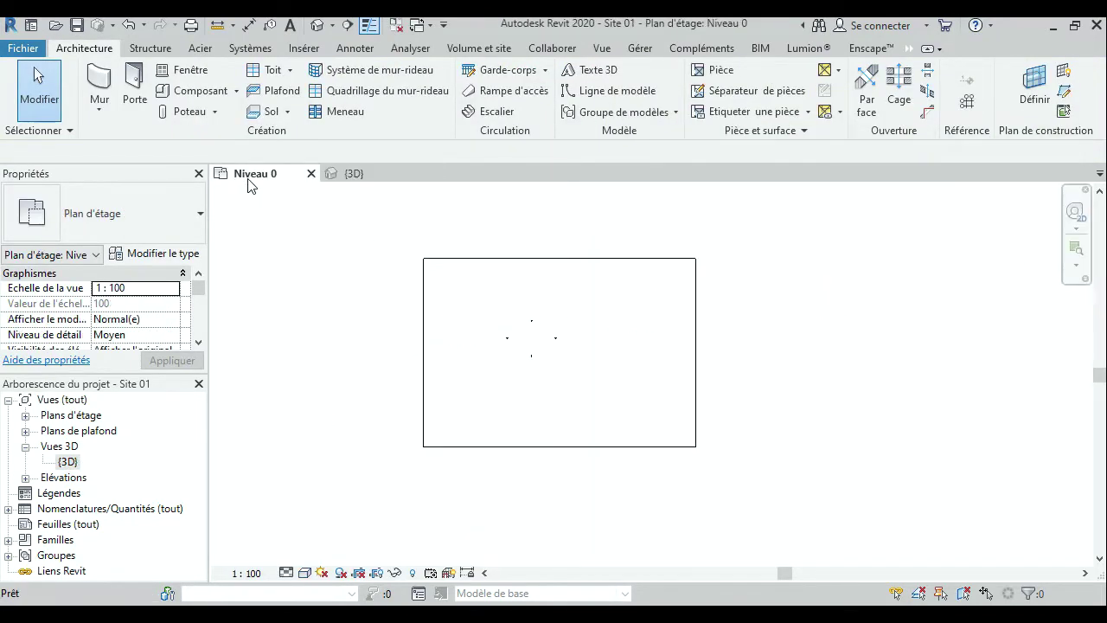
middle_click_drag(603, 339, 620, 383)
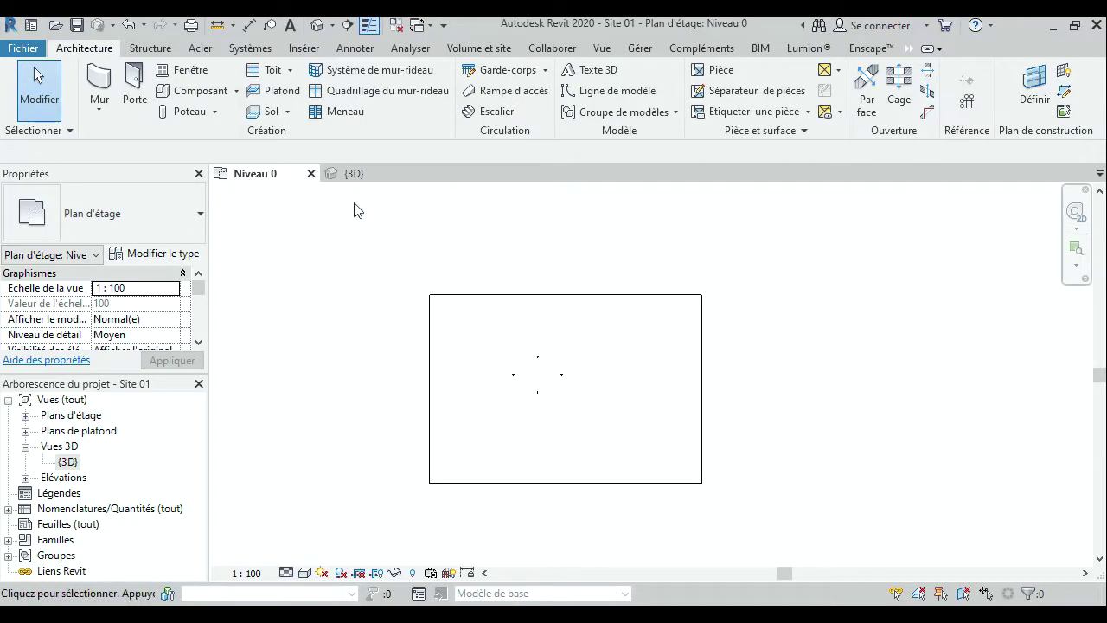
Start another floor and duplicate its type as a new 'Sidewalk' floor type.
left_click(271, 110)
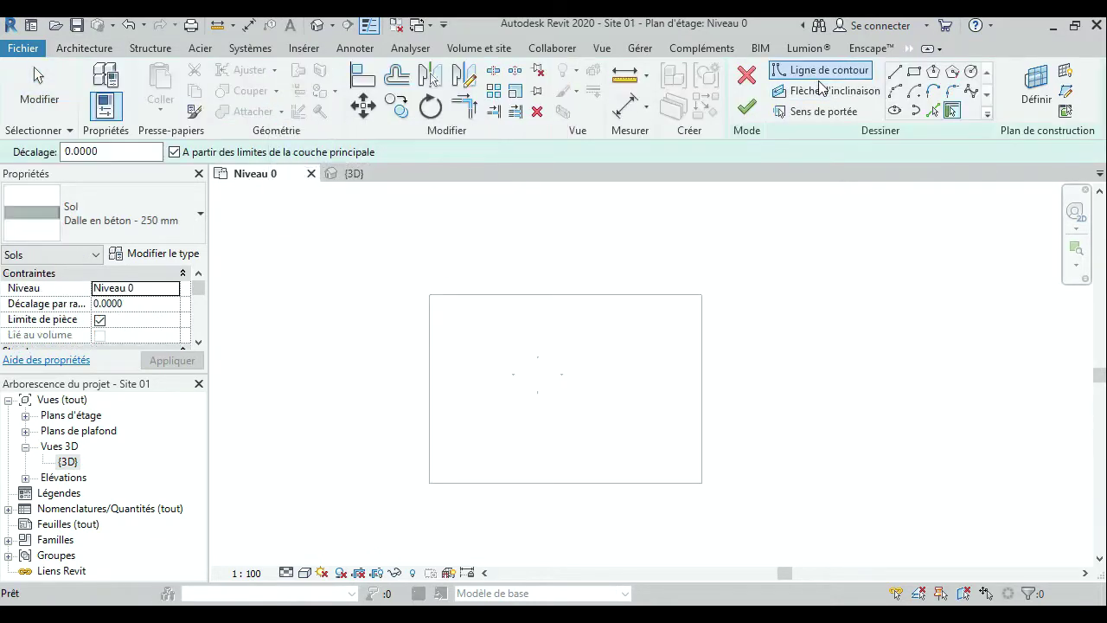
left_click(179, 208)
left_click(173, 216)
left_click(167, 252)
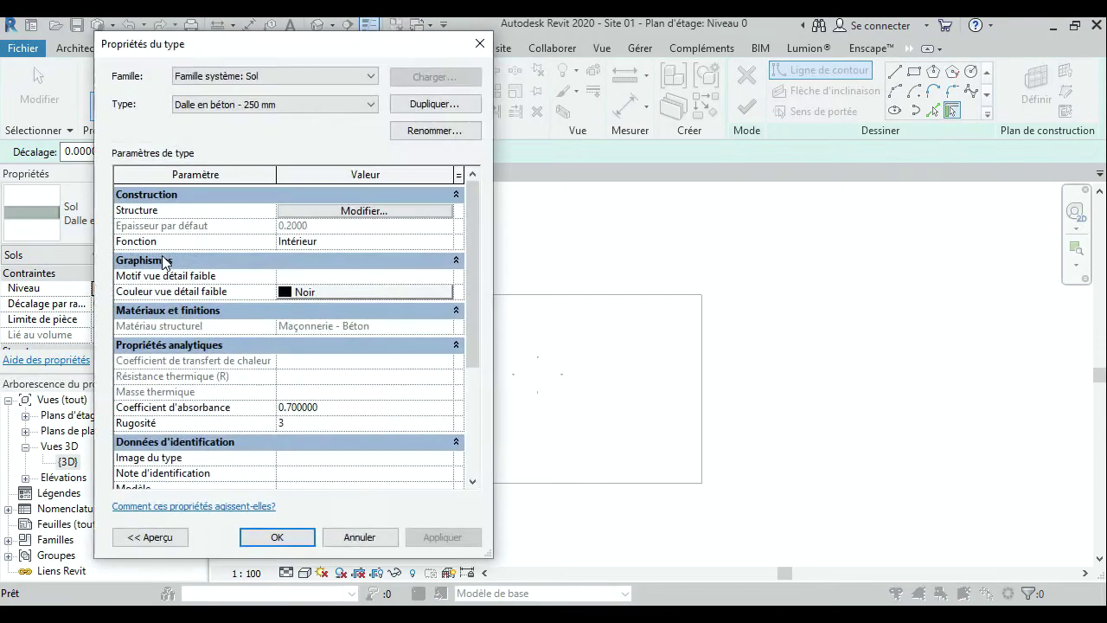
left_click(432, 105)
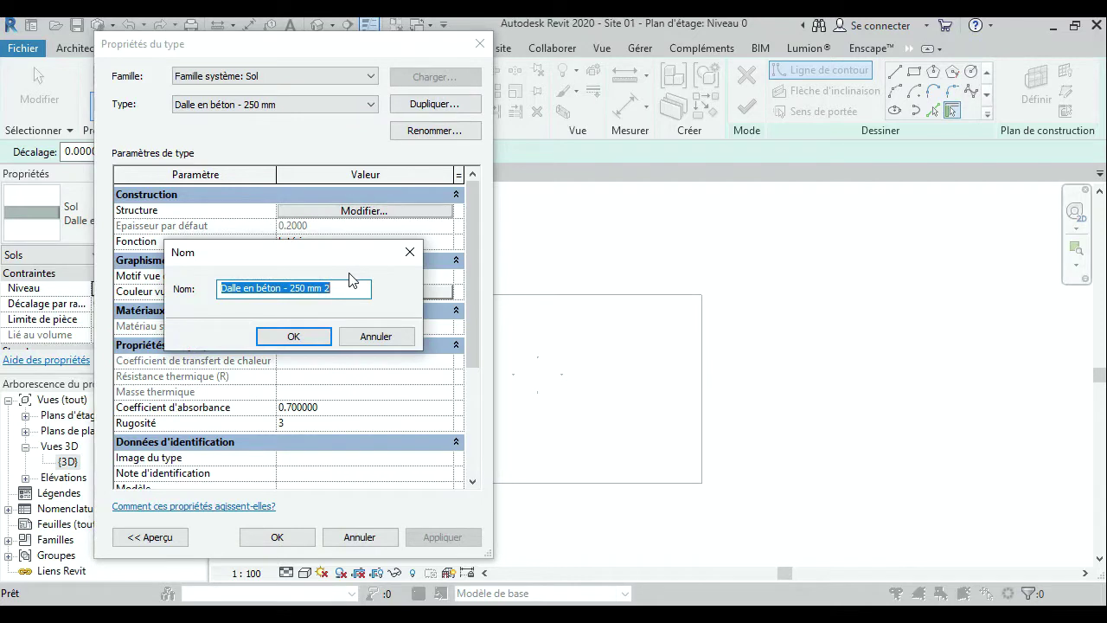
type("Sidewalk")
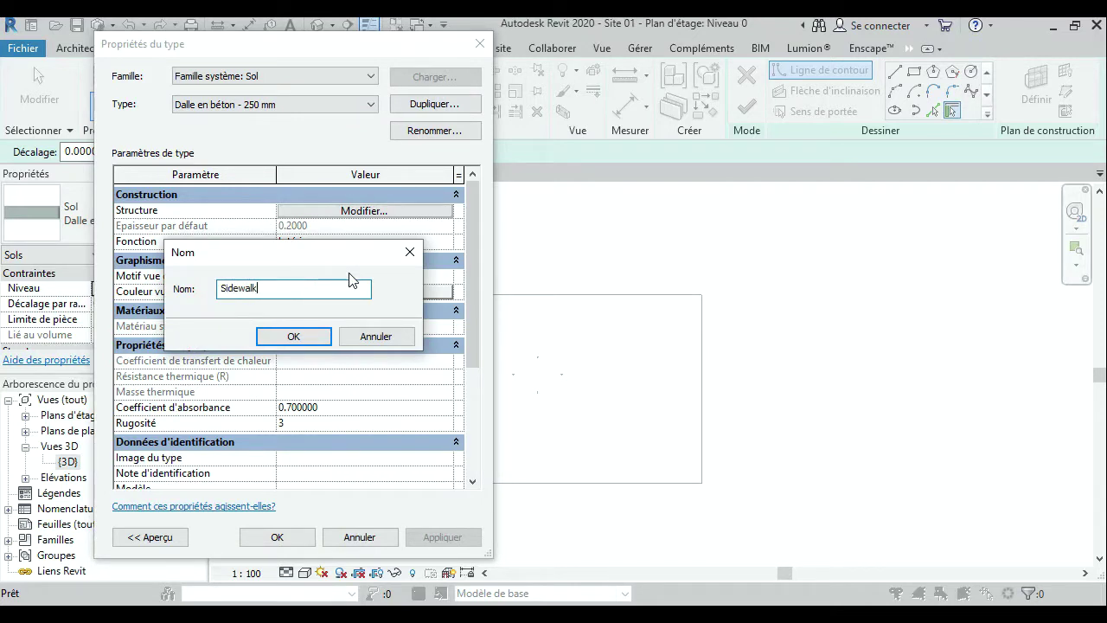
left_click(294, 337)
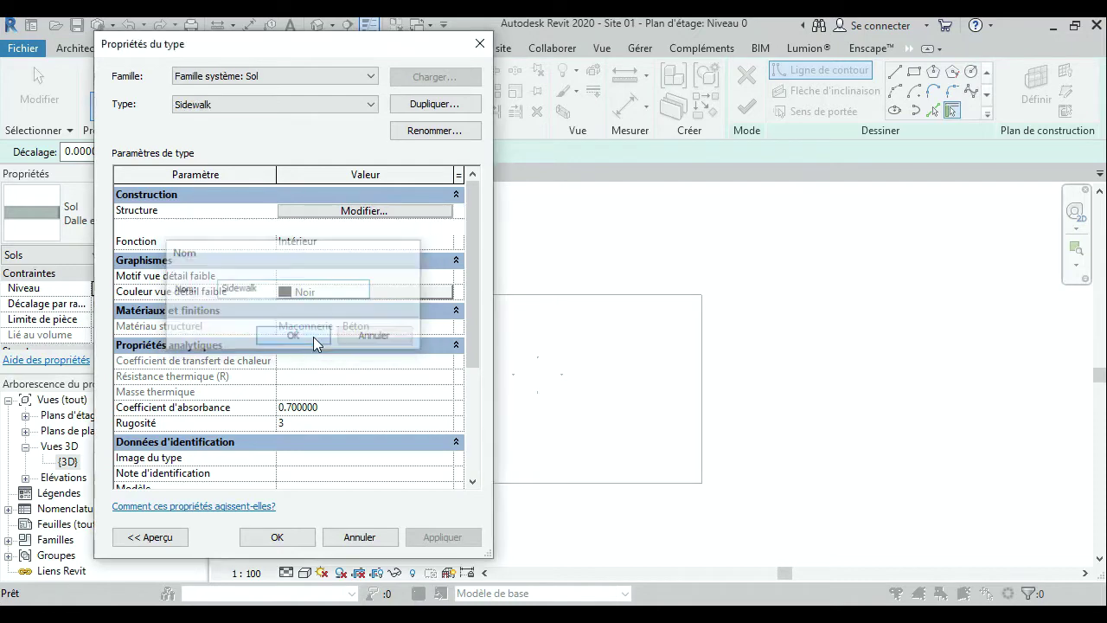
Set the Sidewalk type's structural layer thickness to 0.5.
left_click(329, 212)
type("0.5")
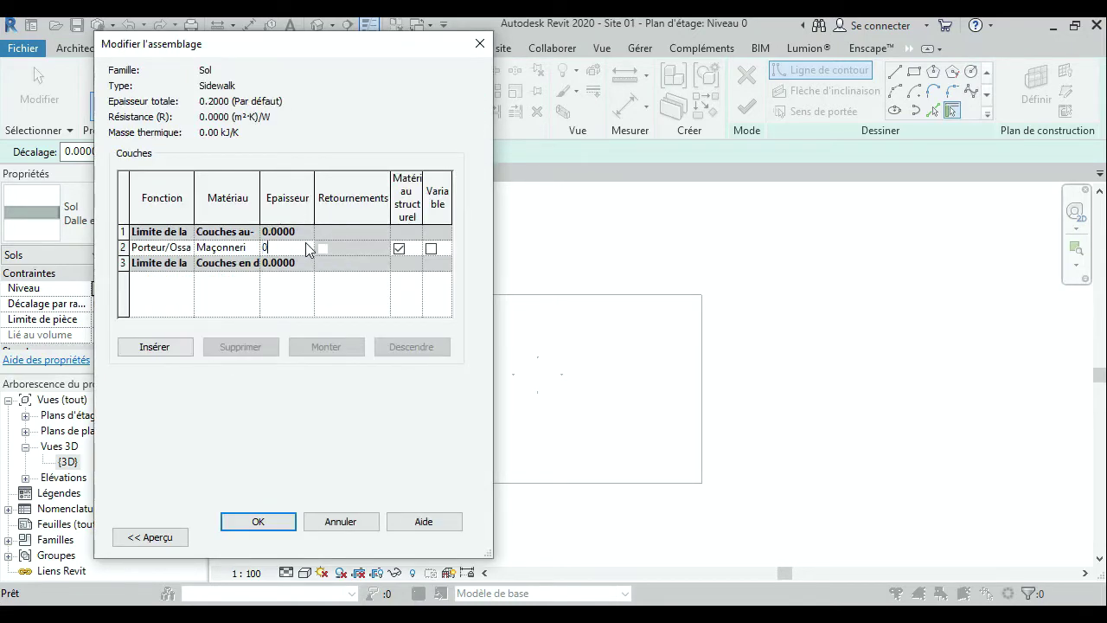
left_click(258, 521)
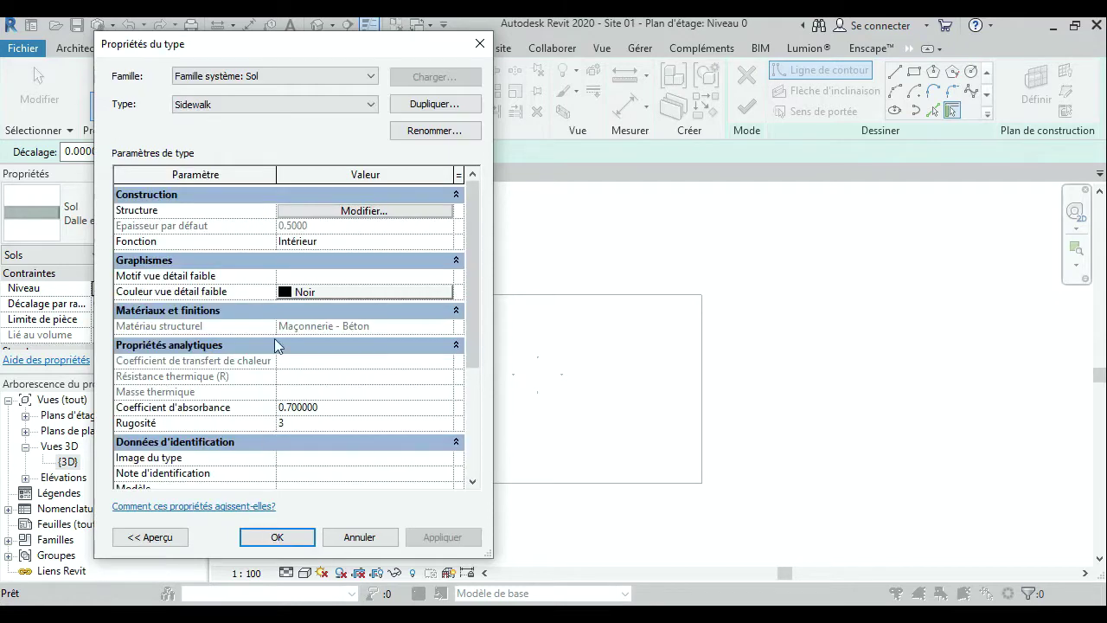
left_click(295, 537)
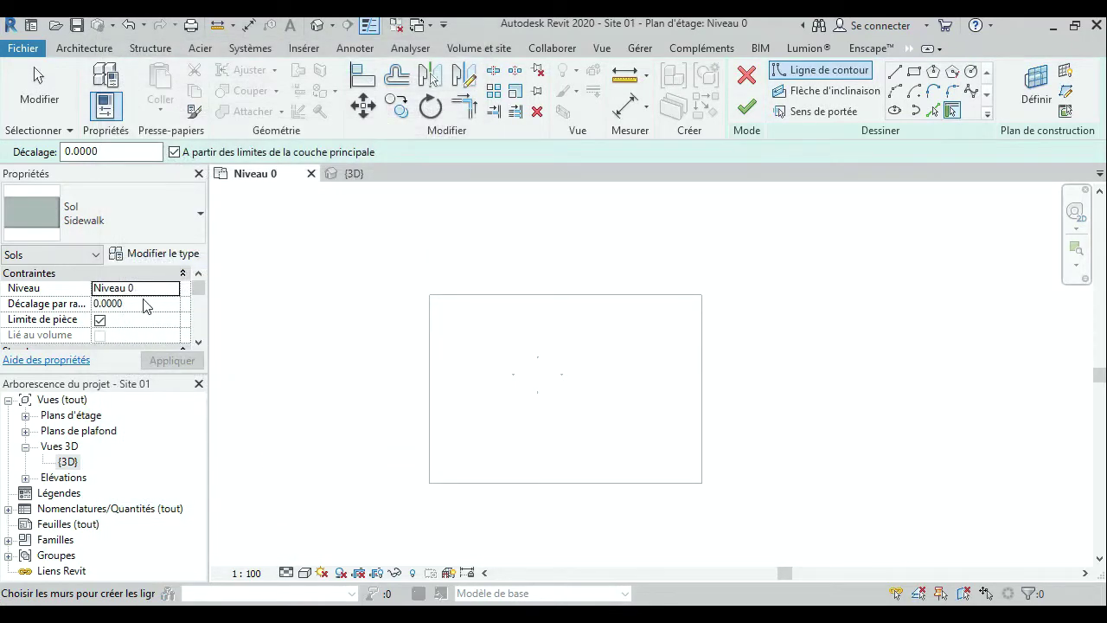
Enter a 0.2 height offset from Niveau 0 for the Sidewalk floor in Properties.
scroll(99, 322, "down", 2)
scroll(99, 322, "down", 2)
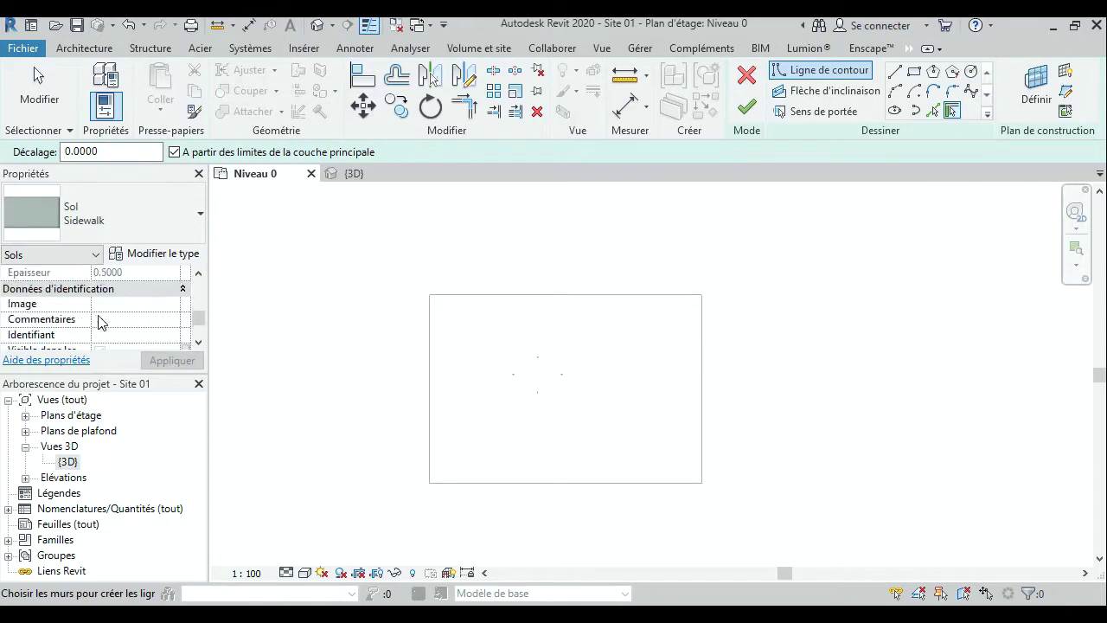
scroll(99, 322, "down", 1)
scroll(99, 322, "up", 1)
scroll(100, 322, "up", 1)
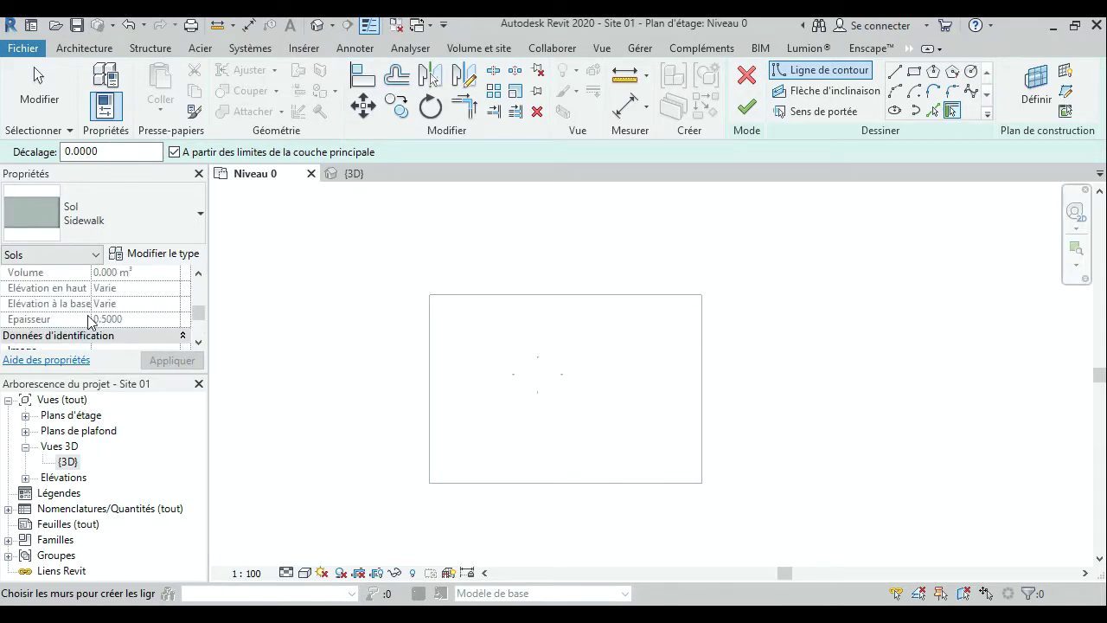
scroll(91, 320, "up", 2)
scroll(97, 320, "up", 3)
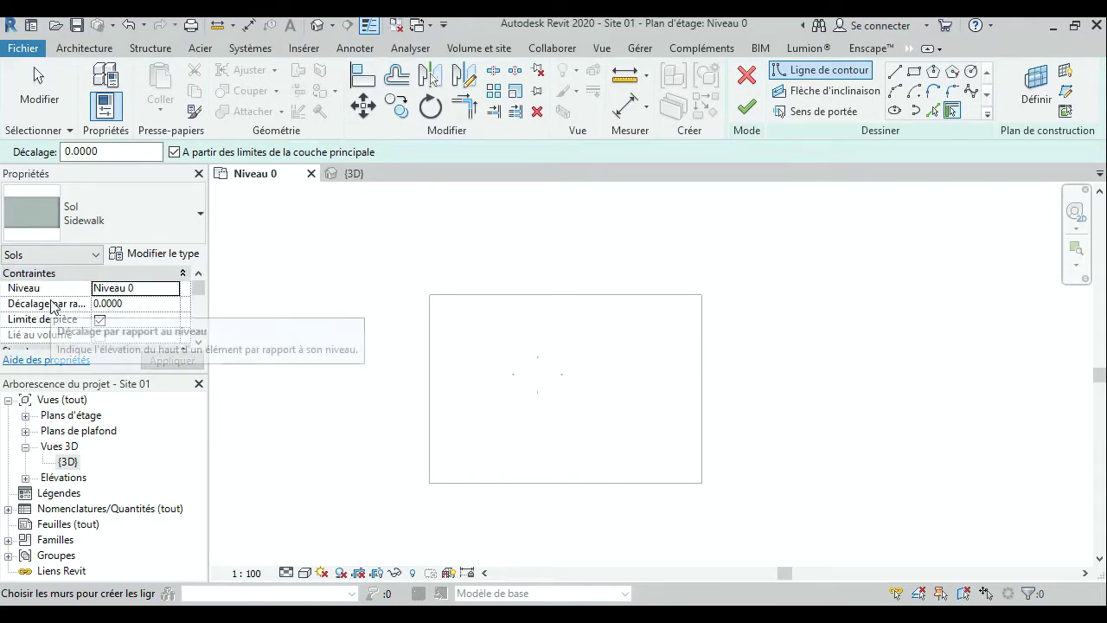
left_click(131, 304)
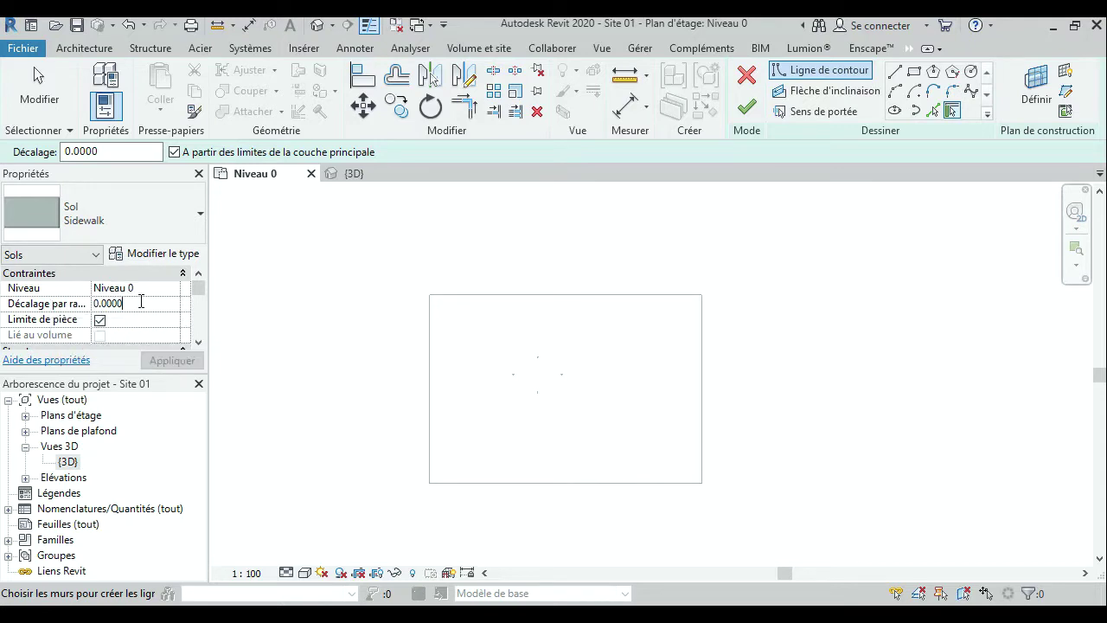
type("0.2")
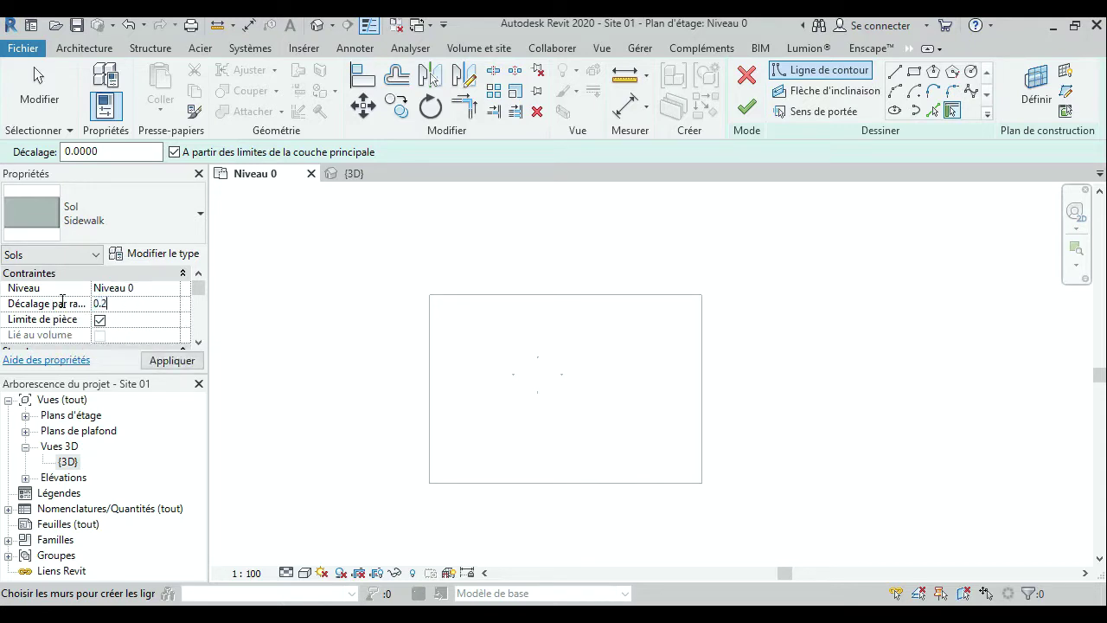
Apply the 0.2 offset and sketch a rectangular sidewalk boundary in the outline's top-right corner.
left_click(914, 71)
scroll(684, 298, "up", 2)
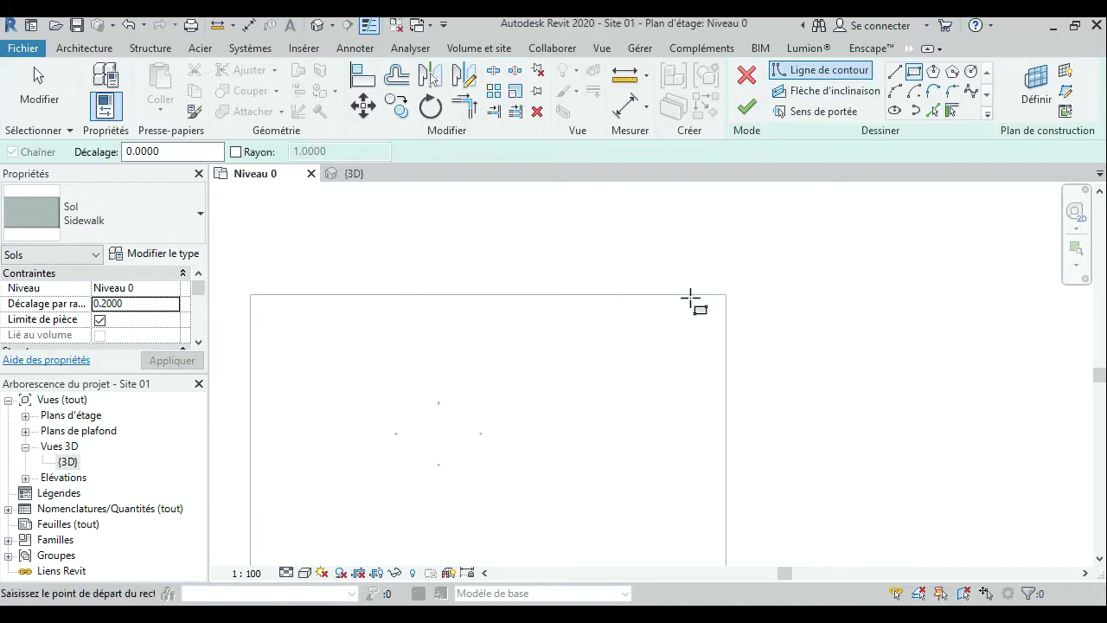
scroll(692, 300, "down", 1)
left_click(723, 298)
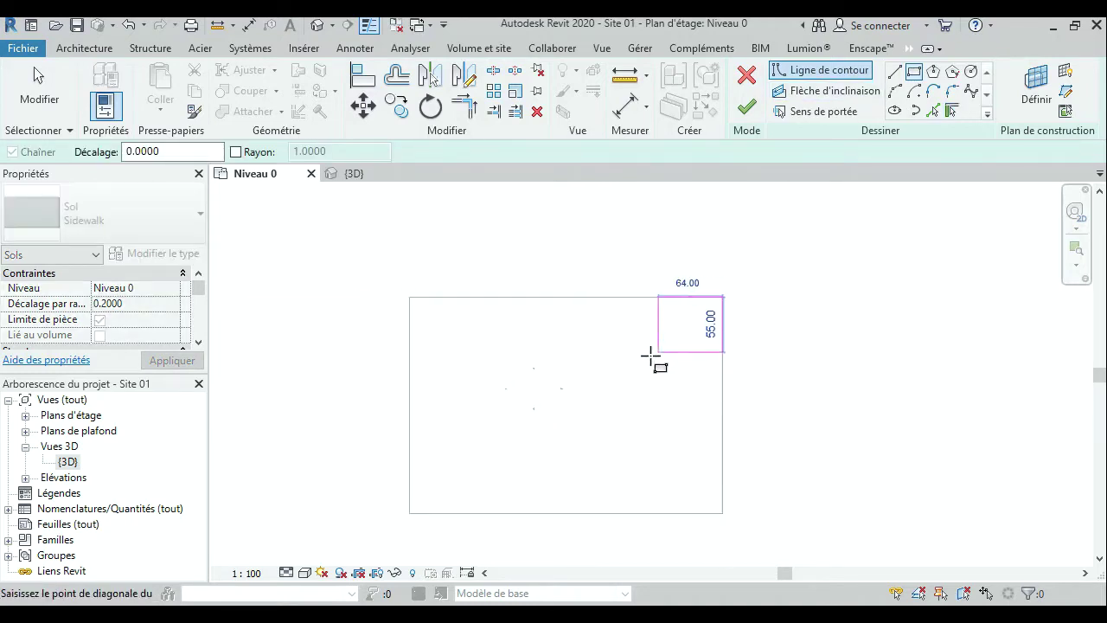
left_click(629, 398)
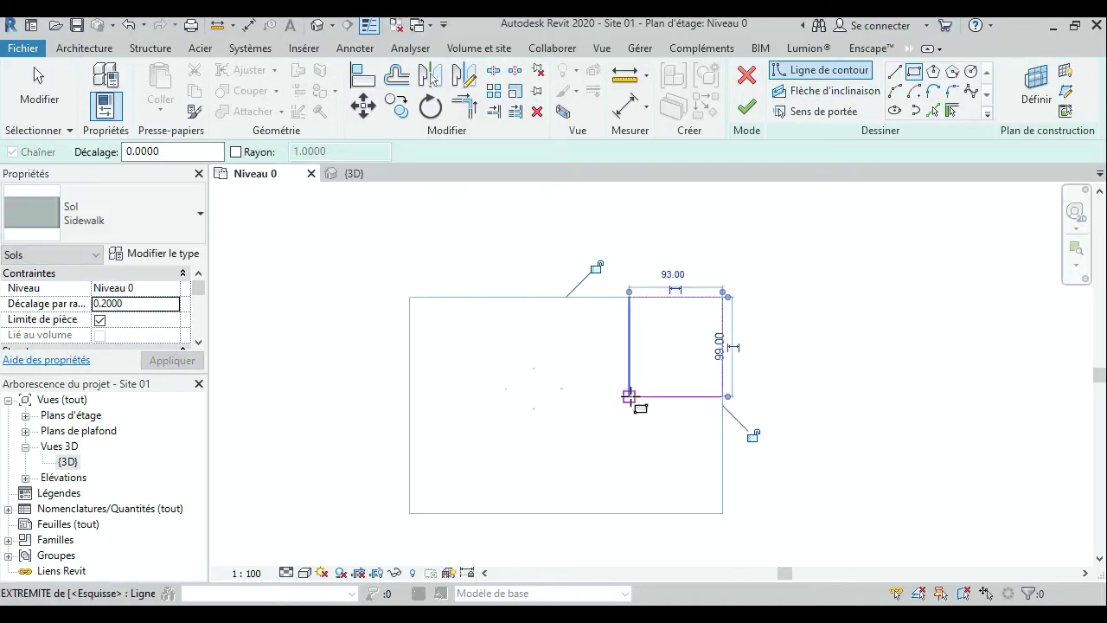
key("Escape")
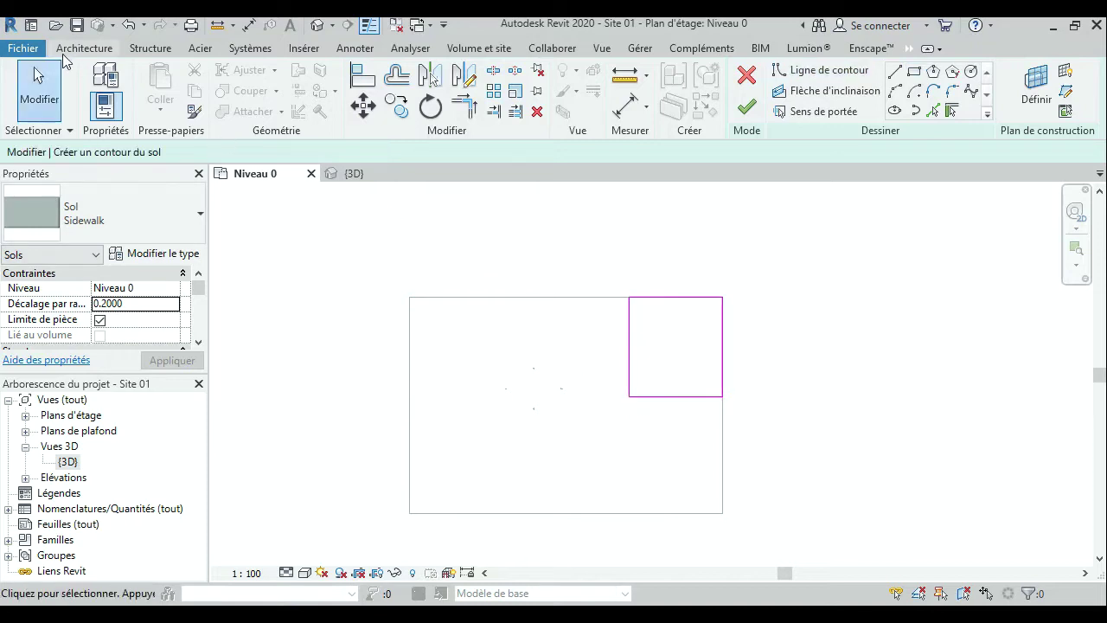
left_click(64, 50)
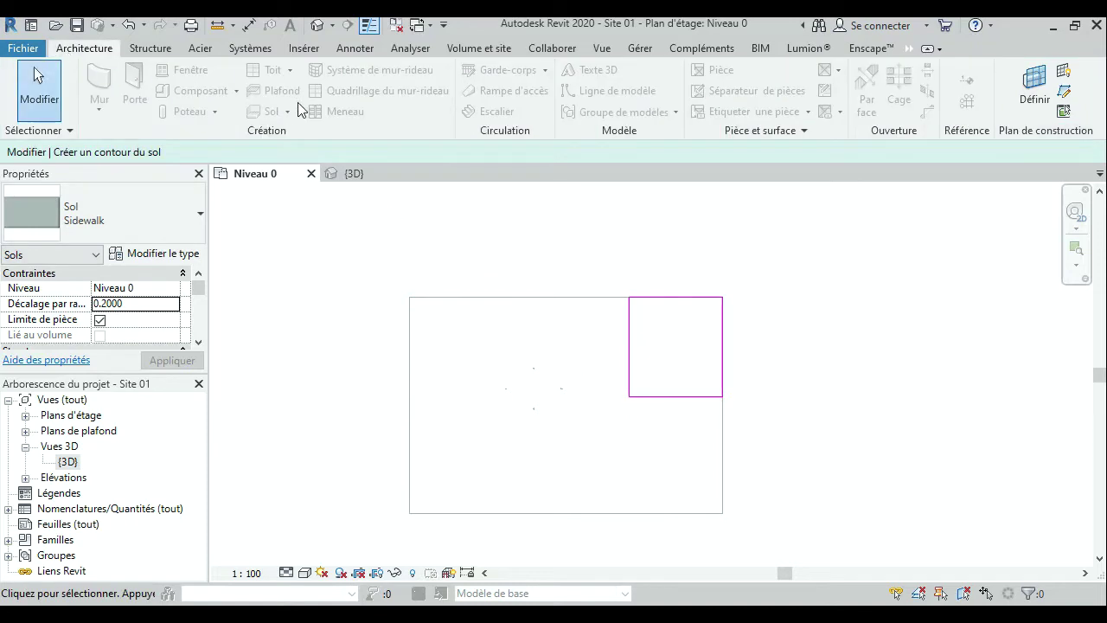
Draw a short vertical boundary line down from the first rectangle's bottom edge.
left_click(871, 48)
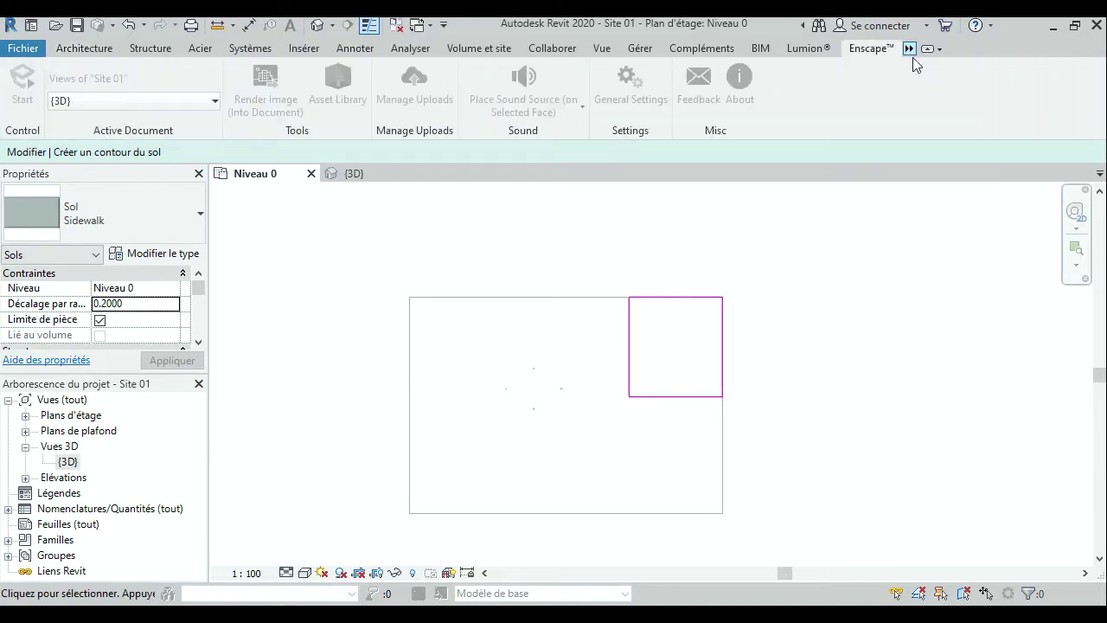
left_click(909, 49)
left_click(969, 68)
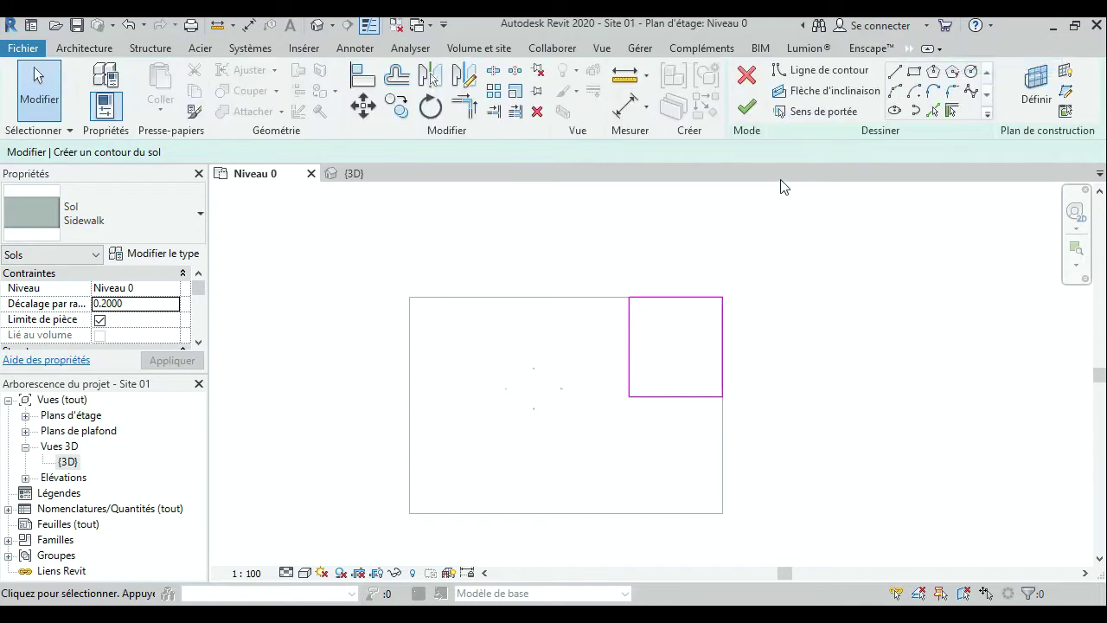
left_click(896, 71)
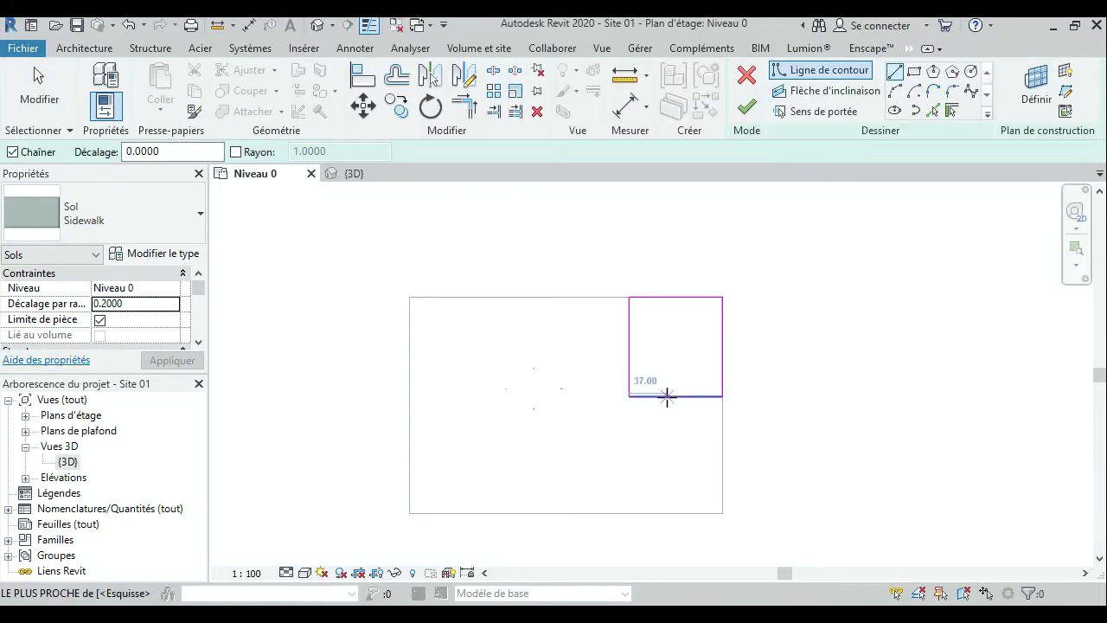
left_click(667, 396)
scroll(666, 427, "up", 2)
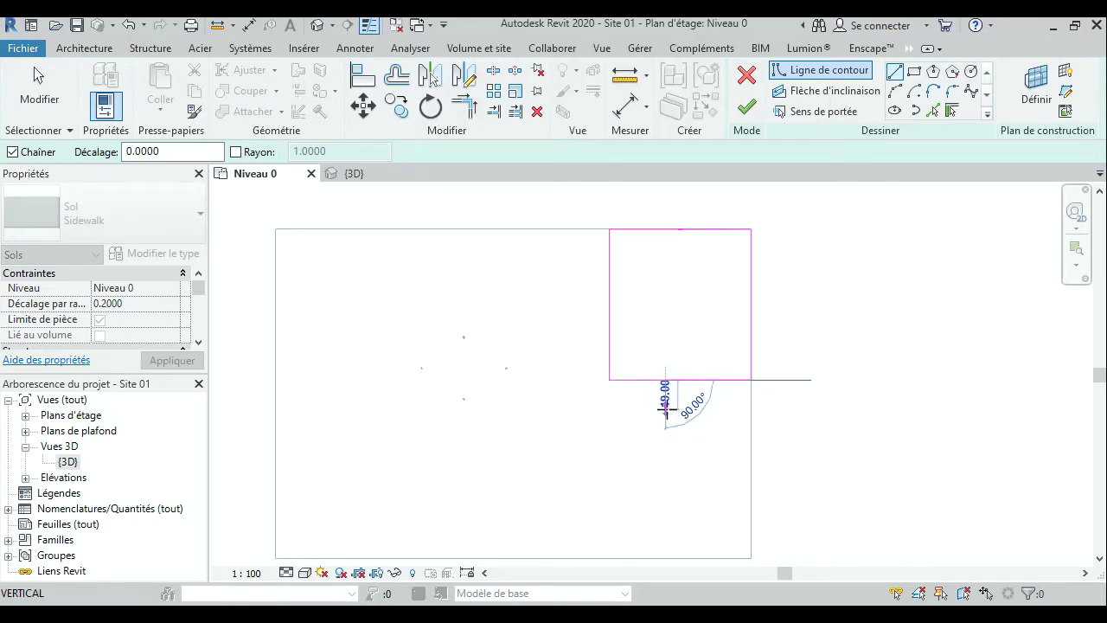
left_click(665, 409)
key("Escape")
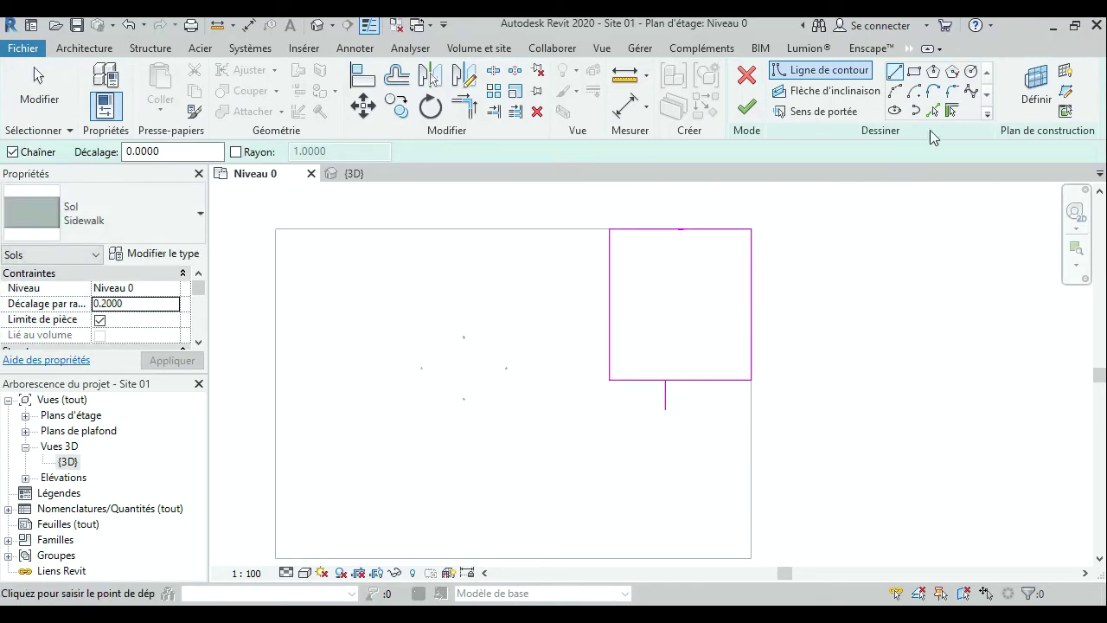
Sketch a second rectangle from that line down to the outline's bottom edge.
left_click(914, 71)
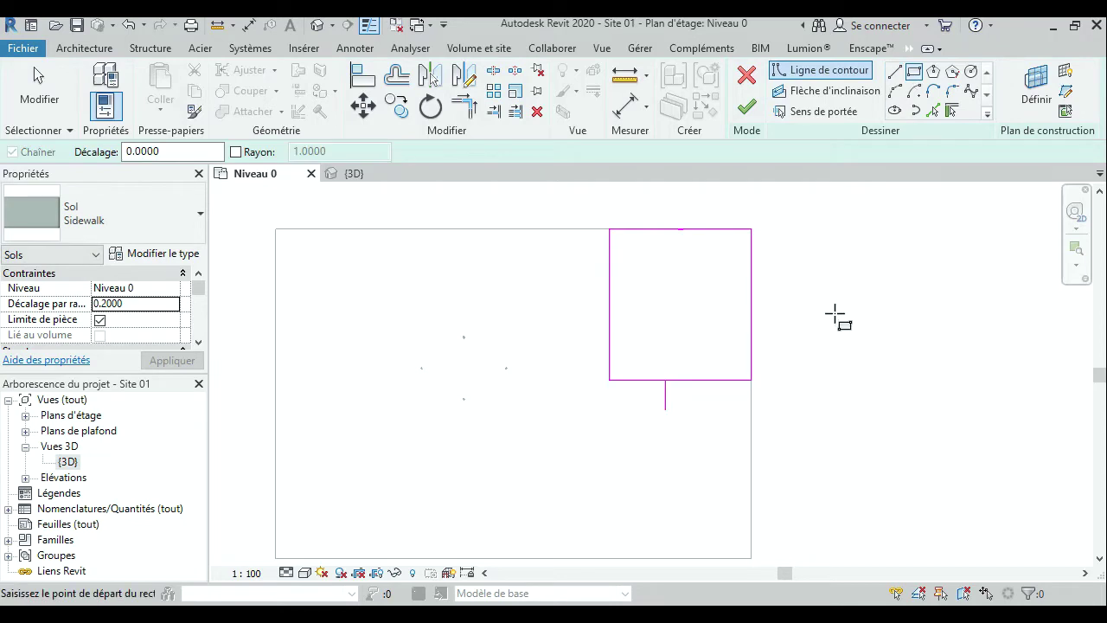
left_click(751, 410)
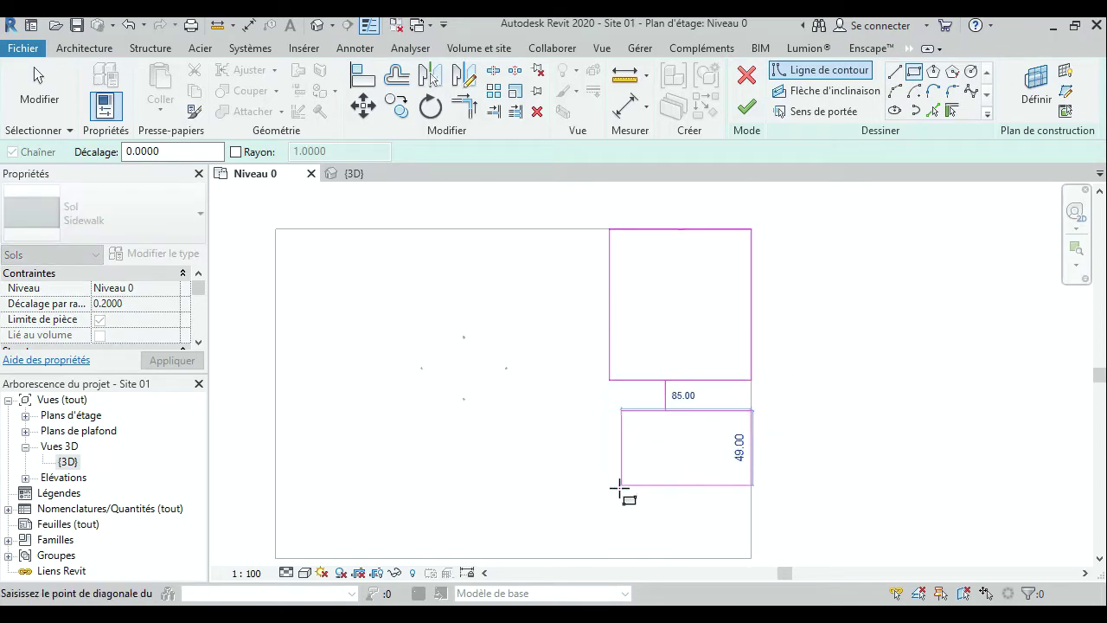
left_click(609, 558)
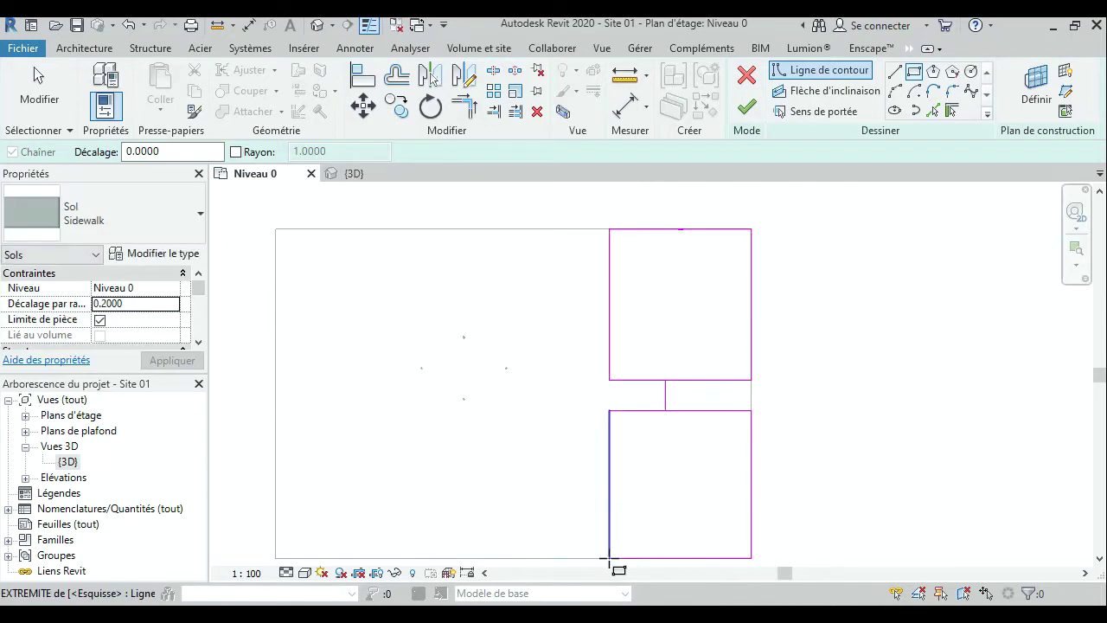
key("Escape")
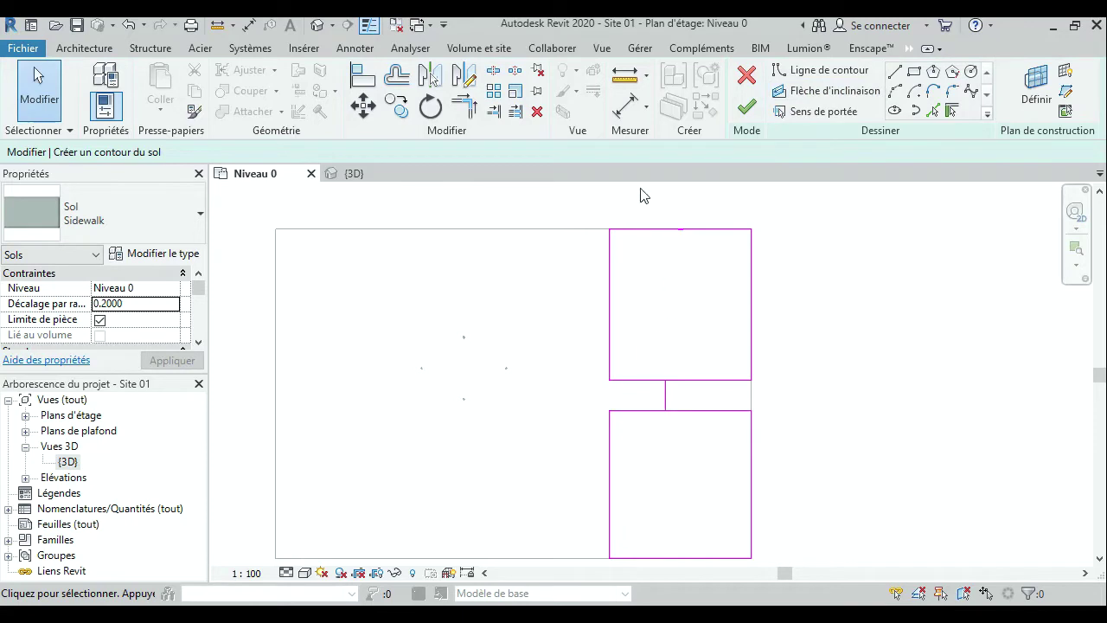
Mirror-copy the right rectangles and connecting line across a vertical centre axis to the left.
left_click_drag(590, 212, 810, 573)
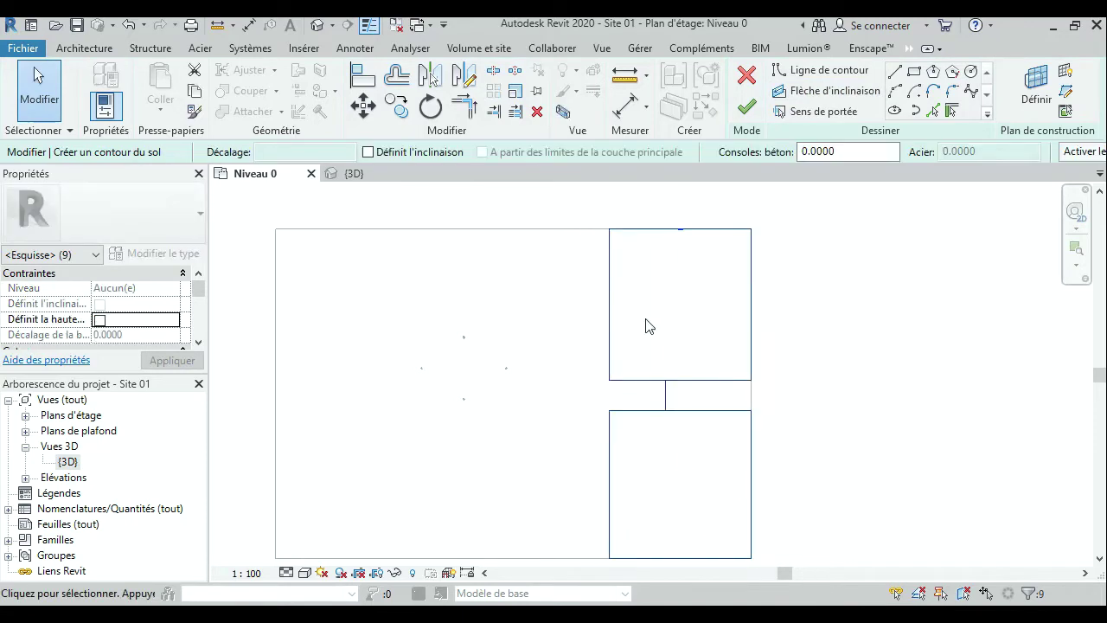
left_click(463, 76)
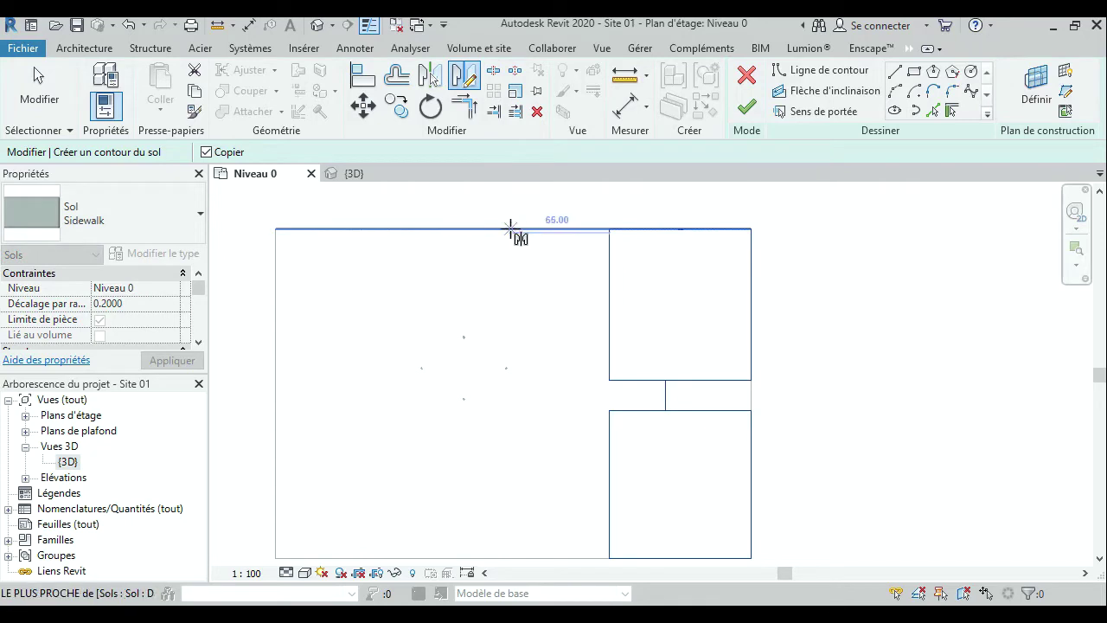
left_click(515, 230)
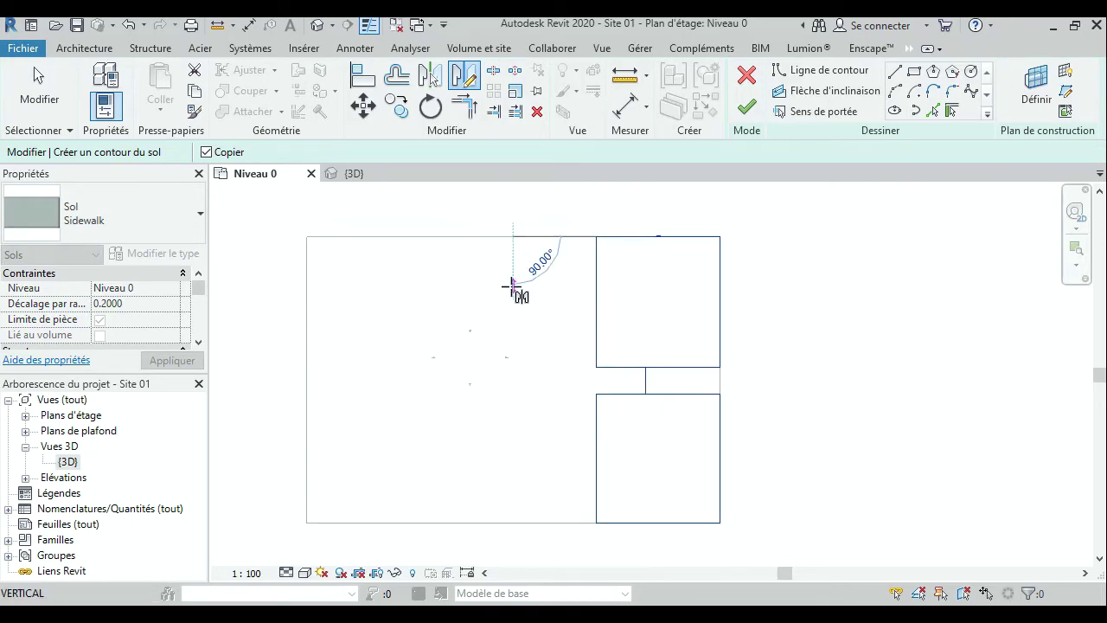
left_click(512, 288)
left_click(506, 333)
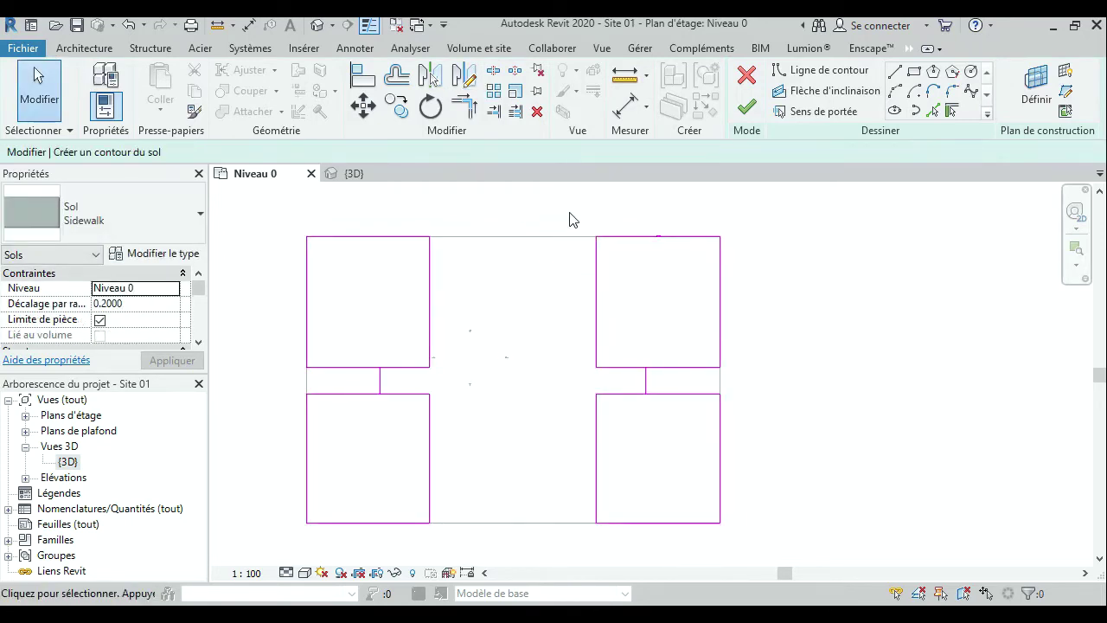
Draw a trial short line by the top-right rectangle and delete the stray segment.
left_click(895, 71)
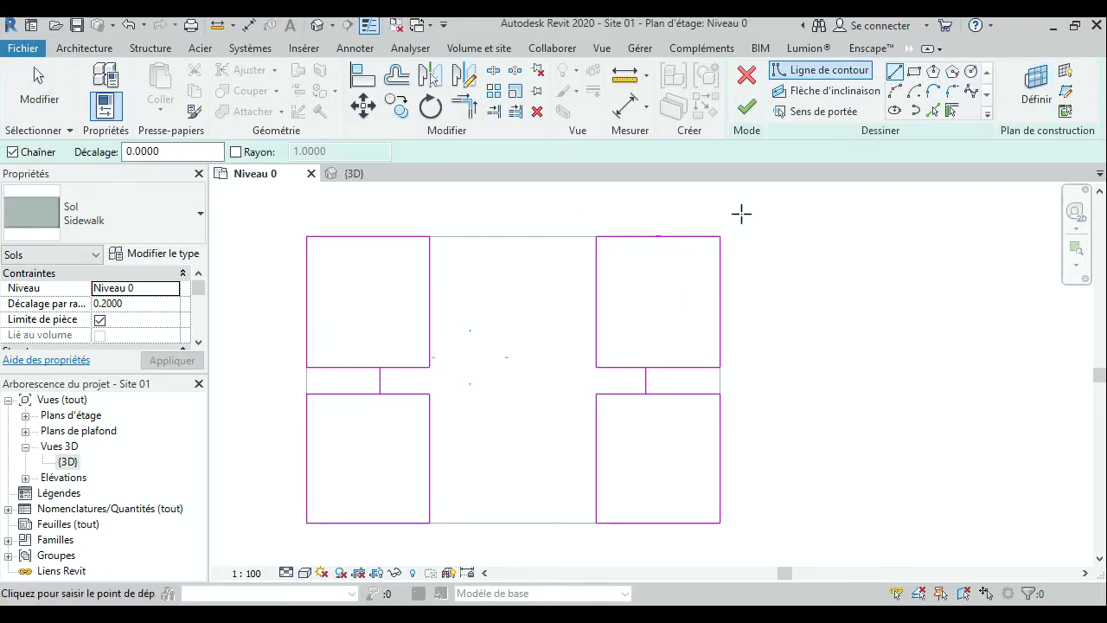
left_click(596, 289)
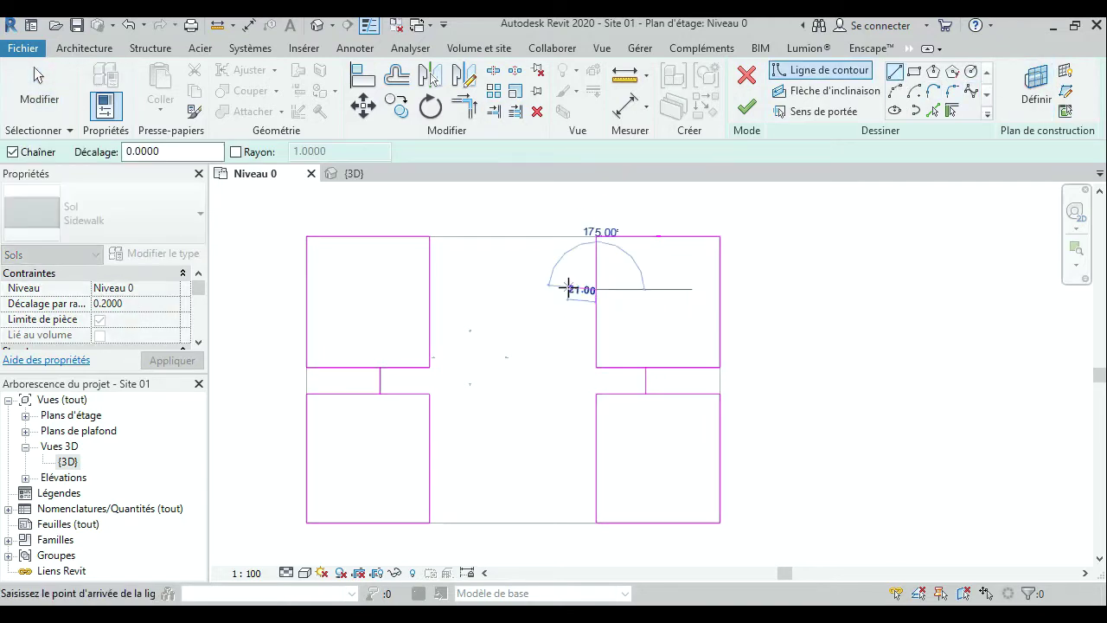
scroll(571, 289, "up", 2)
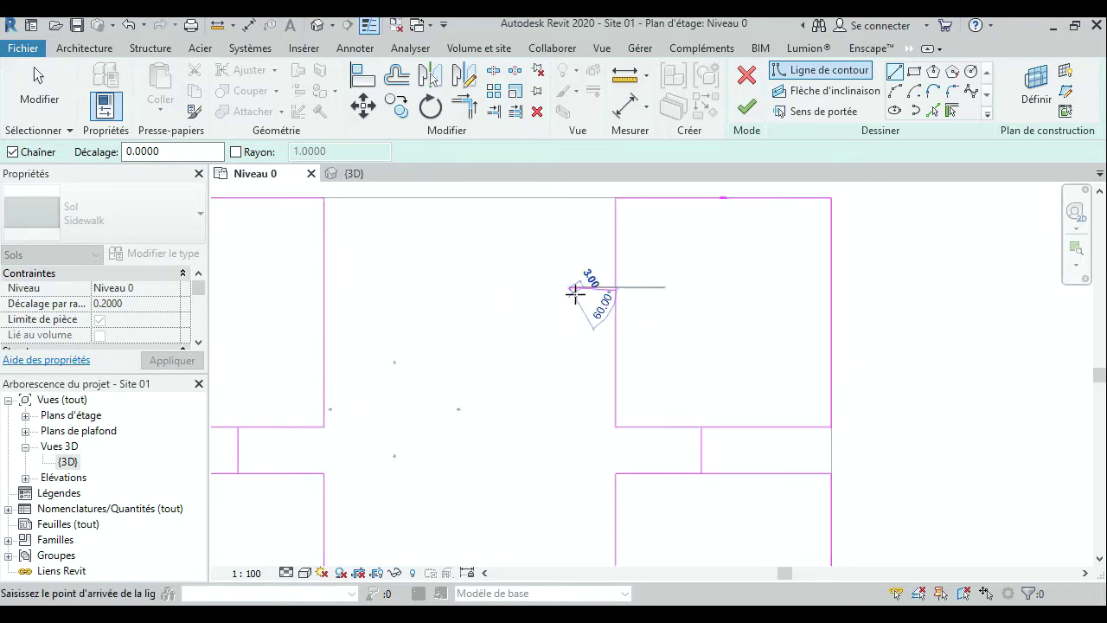
key("Escape")
left_click(579, 288)
left_click(615, 289)
key("Escape")
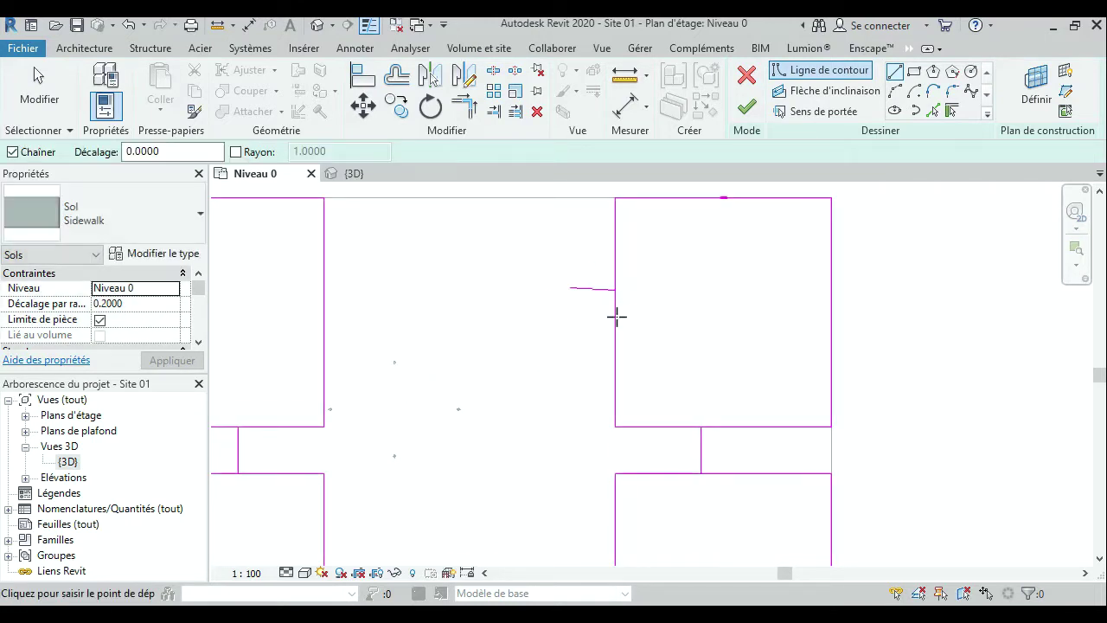
key("Escape")
left_click(606, 289)
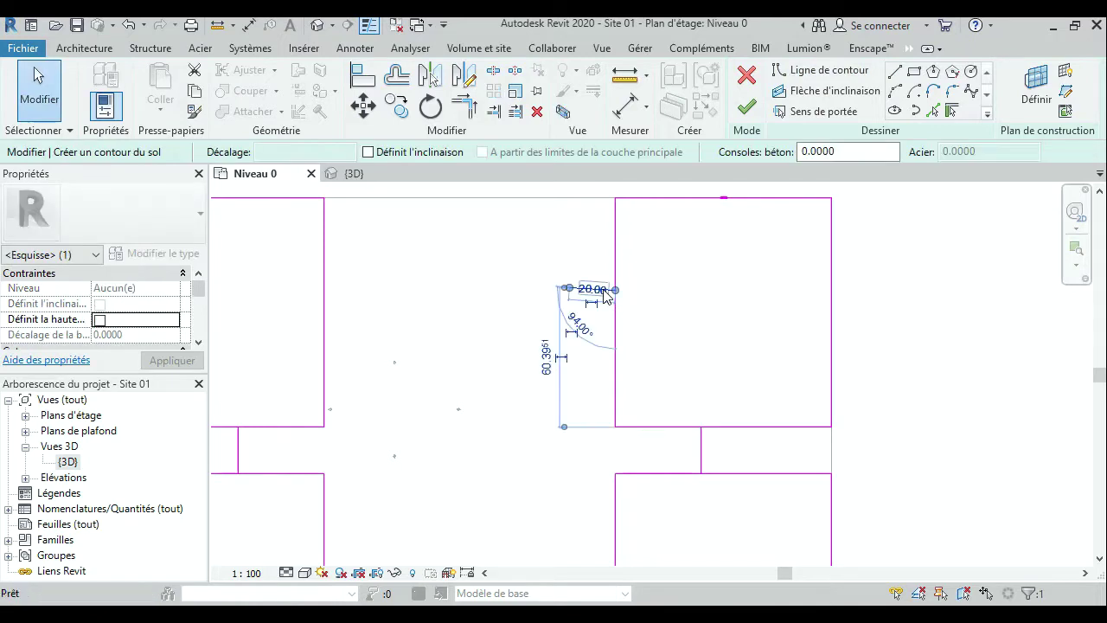
key("Delete")
Draw a 20.00 horizontal line leftward from the top-right rectangle's left edge.
left_click(894, 73)
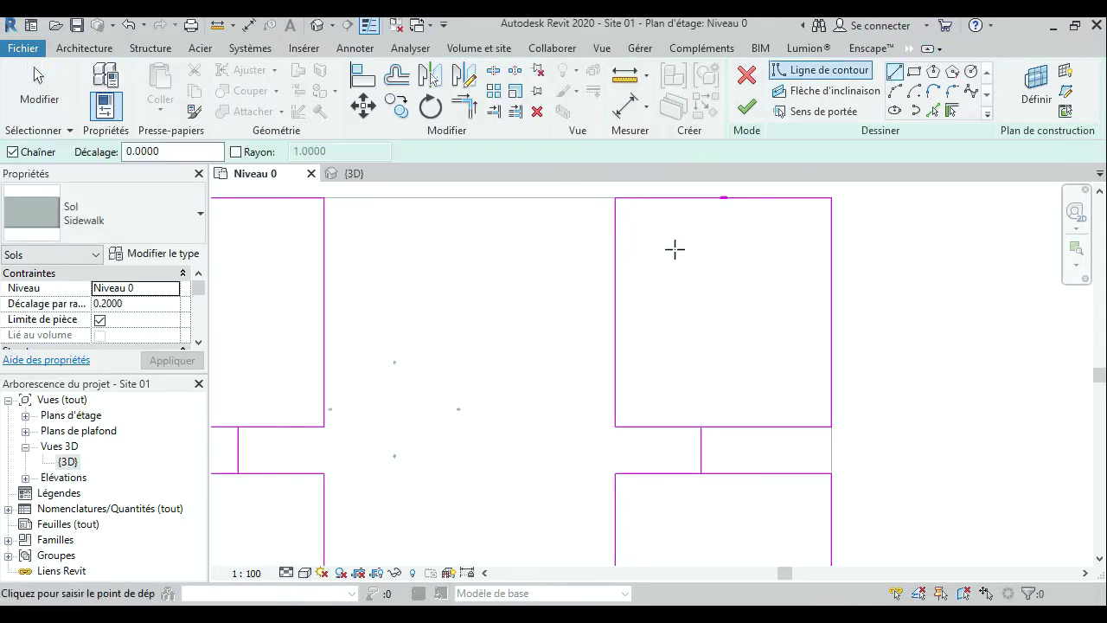
left_click(617, 280)
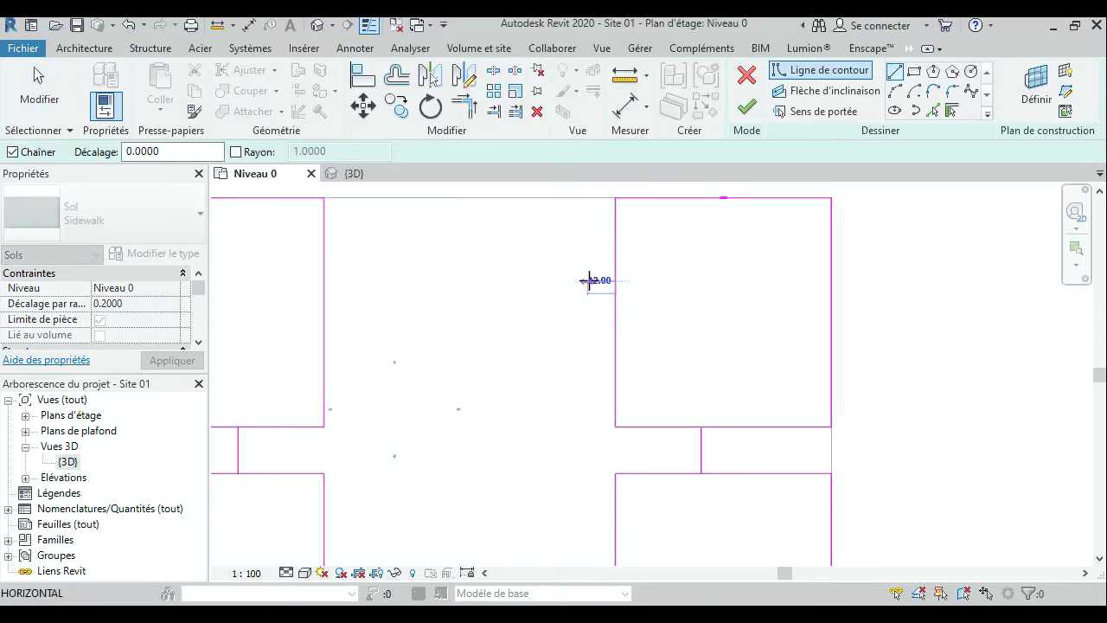
scroll(578, 281, "up", 2)
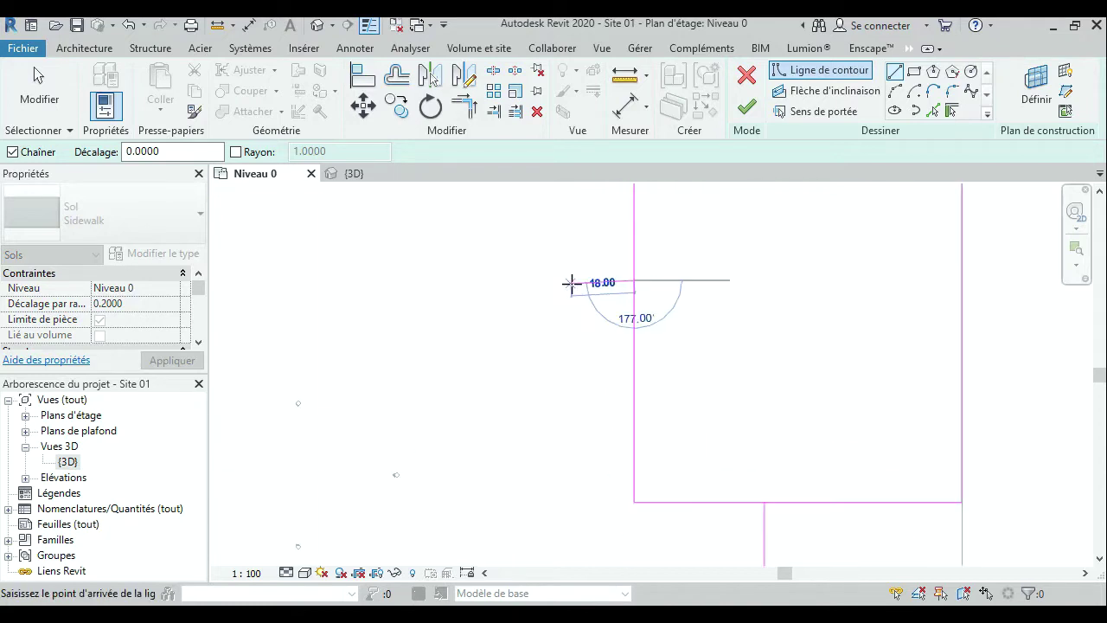
left_click(564, 280)
key("Escape")
Draw a 20.00 horizontal line rightward from the top-left rectangle's right edge.
scroll(499, 289, "down", 2)
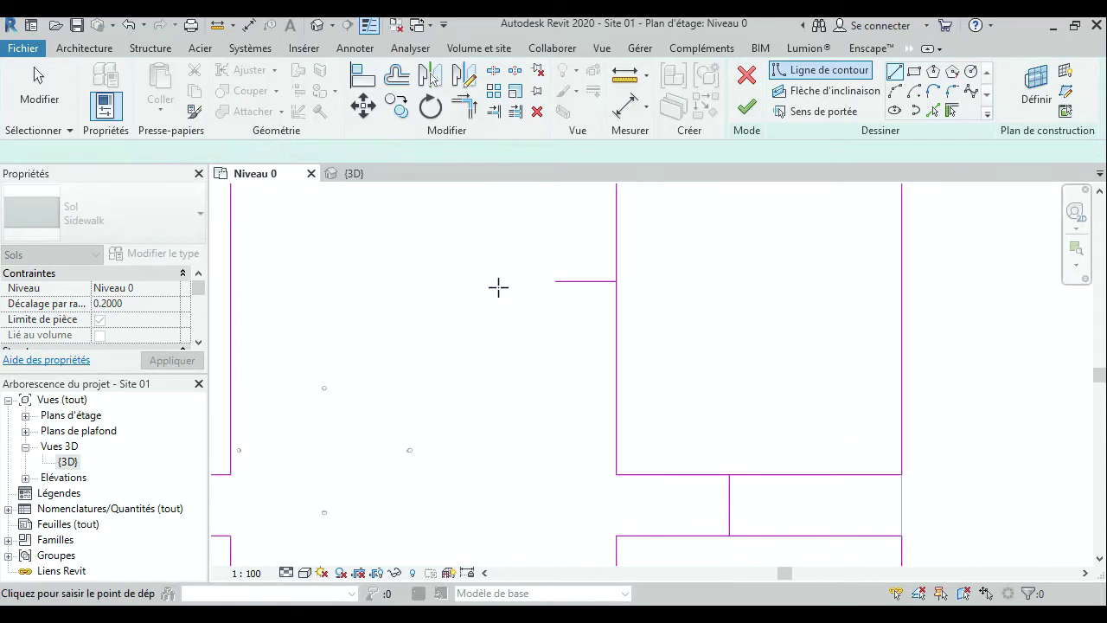
scroll(527, 309, "down", 2)
scroll(362, 297, "up", 2)
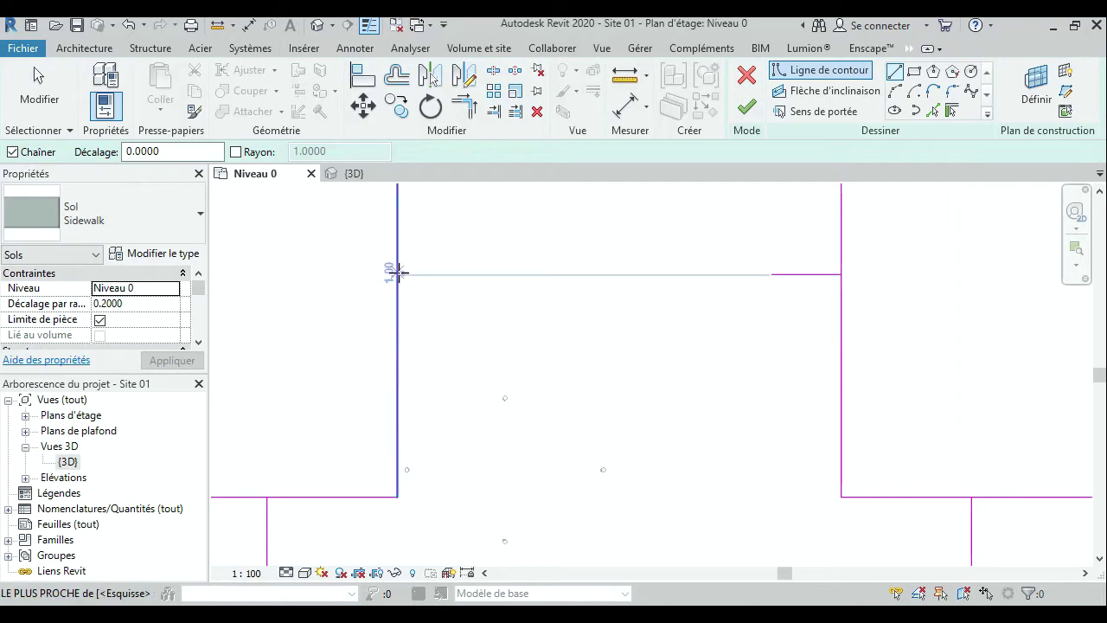
left_click(397, 271)
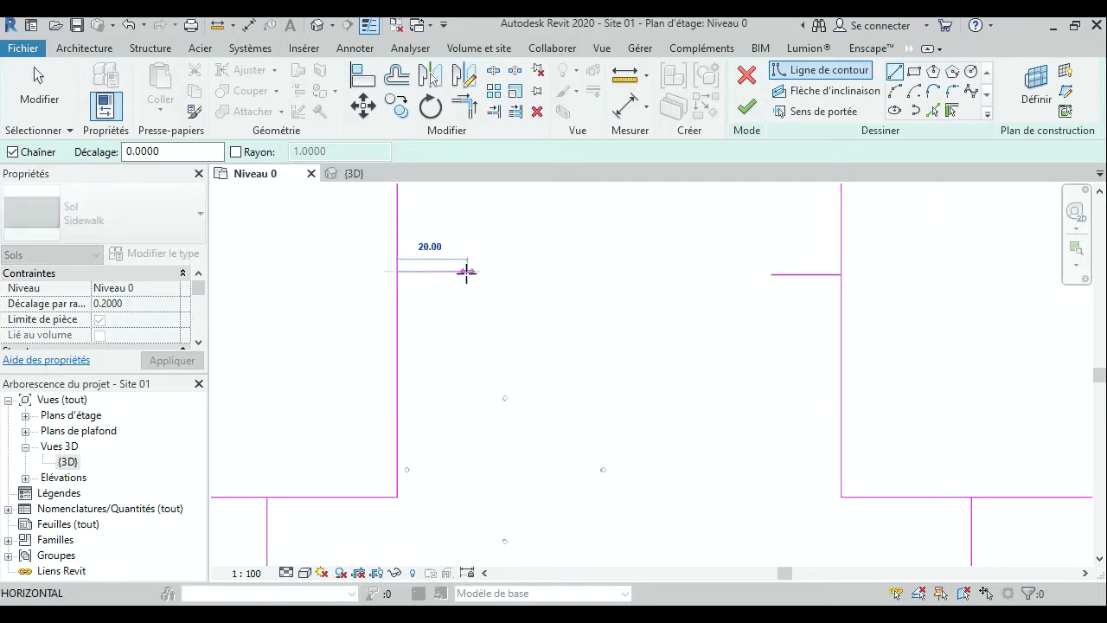
left_click(468, 272)
key("Escape")
scroll(597, 272, "down", 2)
key("Escape")
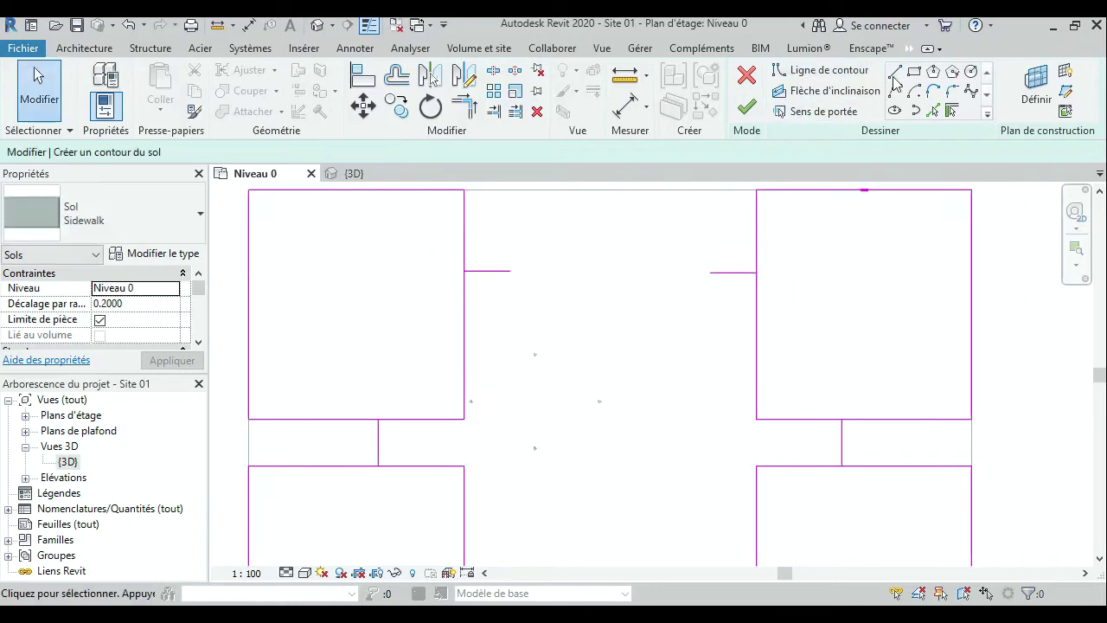
Draw the top-middle block's sidewalk rectangle, about 99 tall, between the two top blocks and select its lines.
left_click(913, 73)
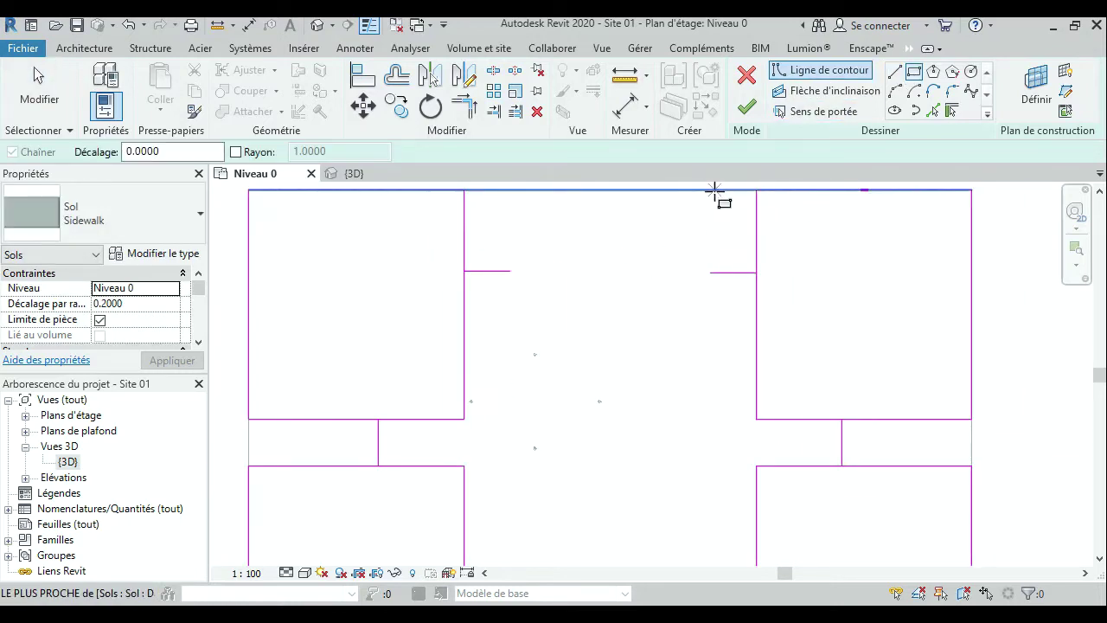
left_click(709, 273)
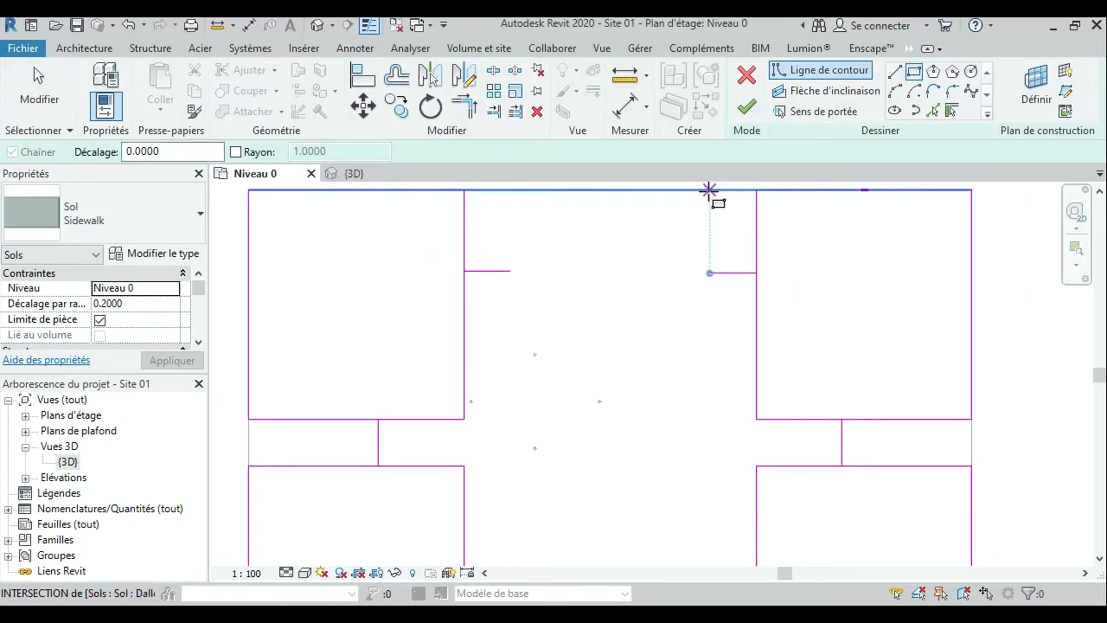
left_click(710, 188)
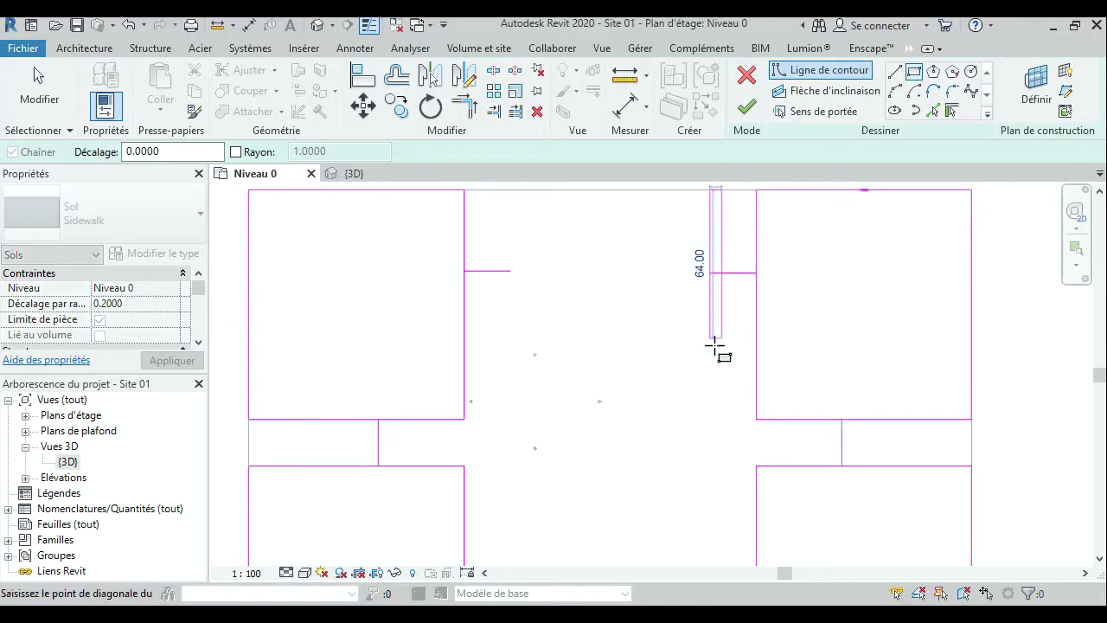
left_click(512, 413)
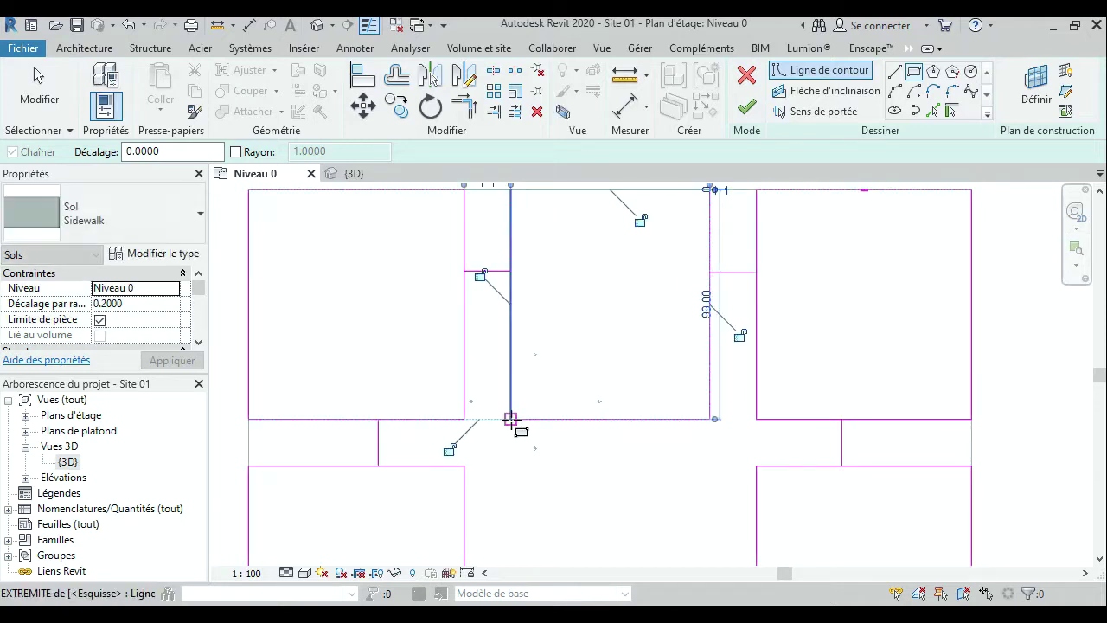
scroll(606, 415, "down", 2)
scroll(619, 415, "down", 2)
key("Escape")
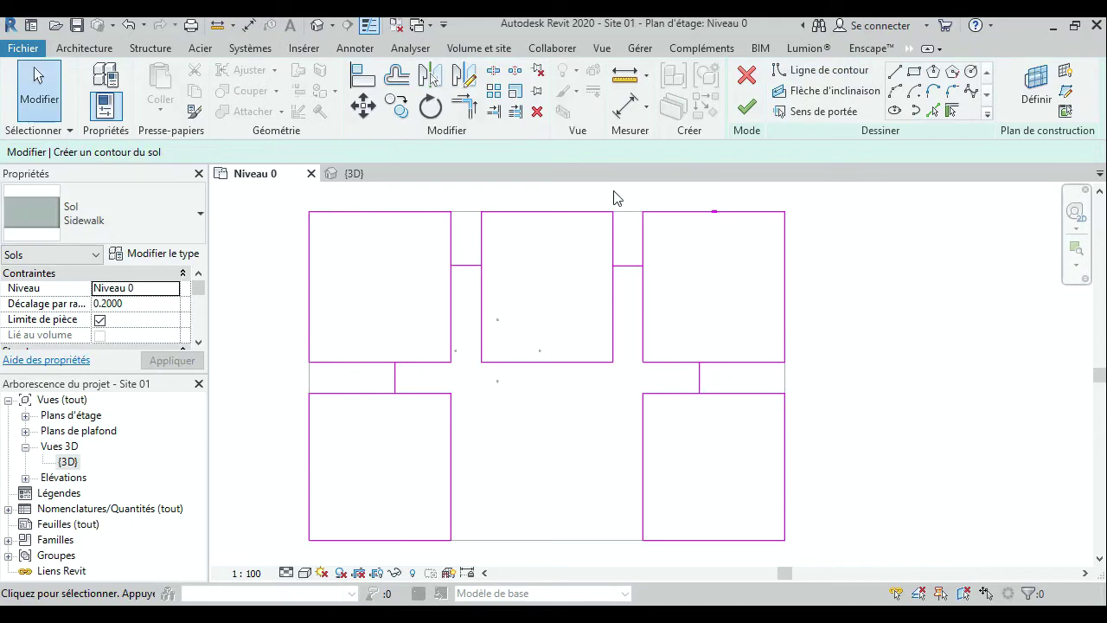
left_click_drag(614, 188, 486, 395)
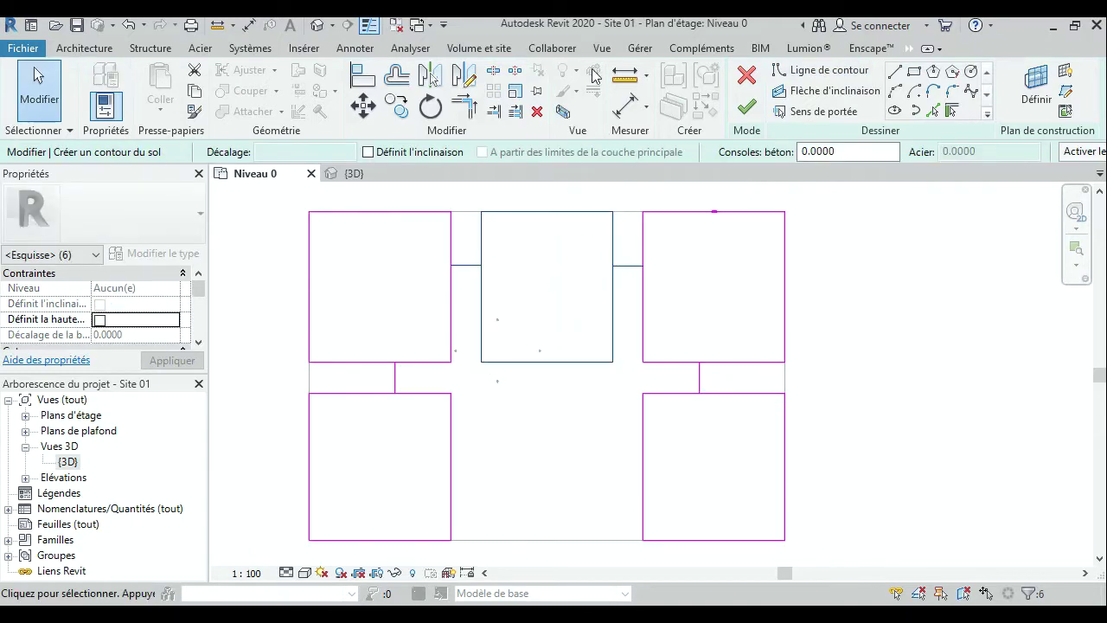
Mirror-copy the middle block outline across the road centre into the bottom row.
left_click(463, 76)
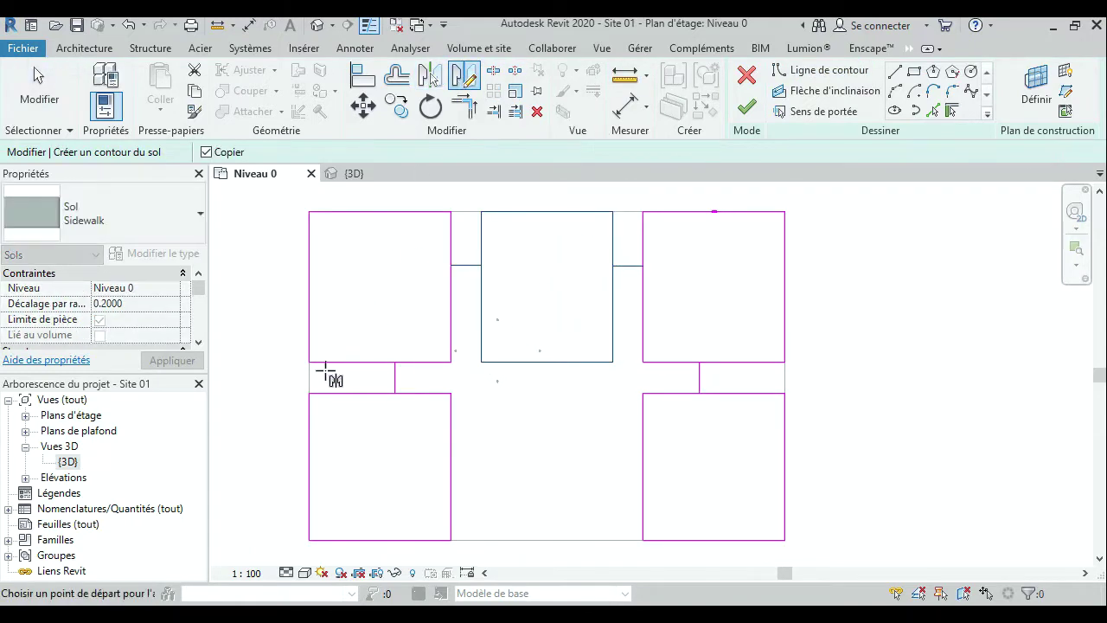
left_click(308, 378)
left_click(597, 377)
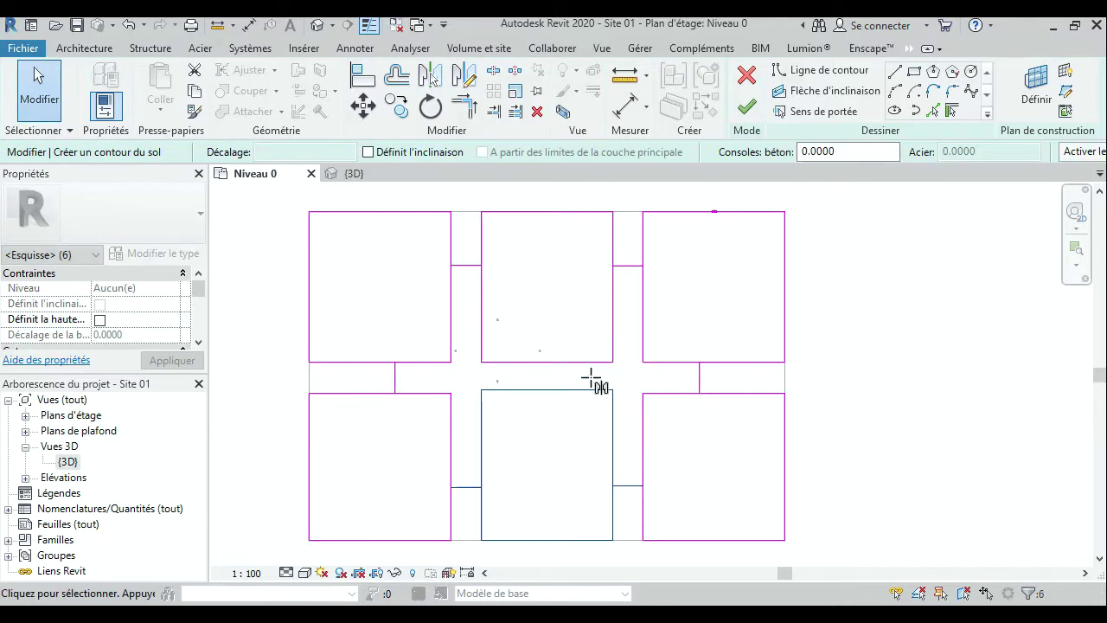
Delete the six short connector lines between the sidewalk blocks.
left_click(630, 487)
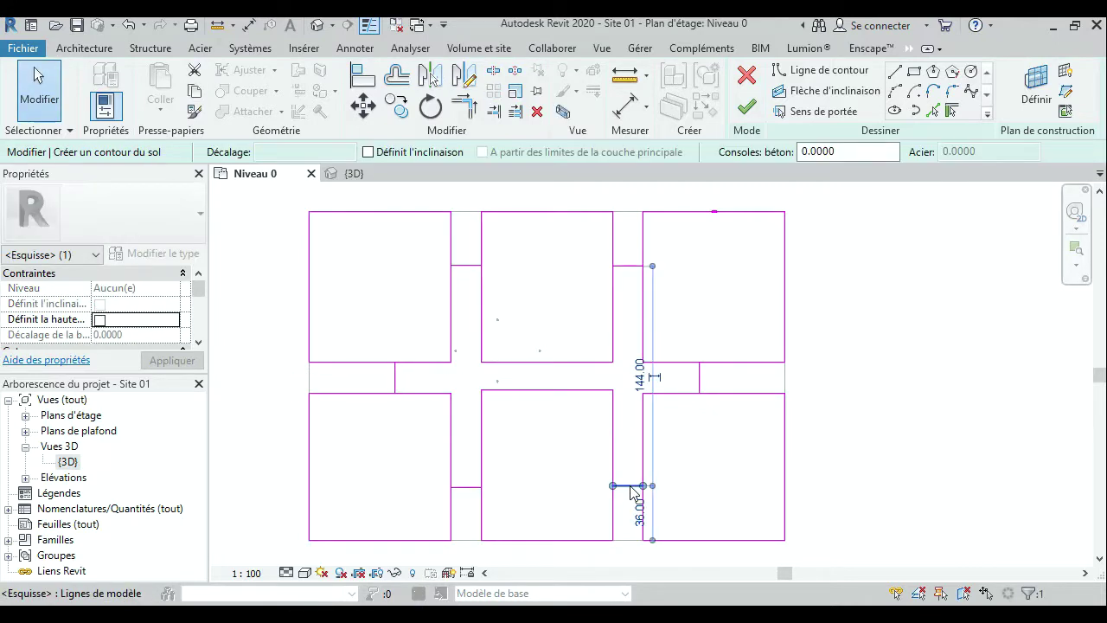
key("Delete")
left_click(699, 378)
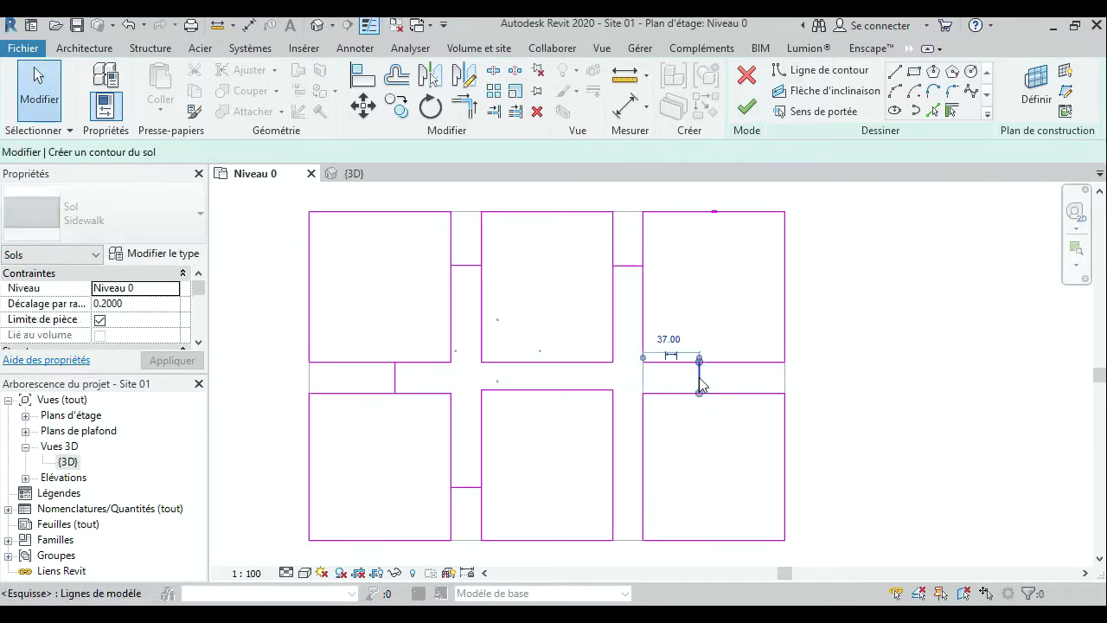
key("Delete")
left_click(628, 266)
key("Delete")
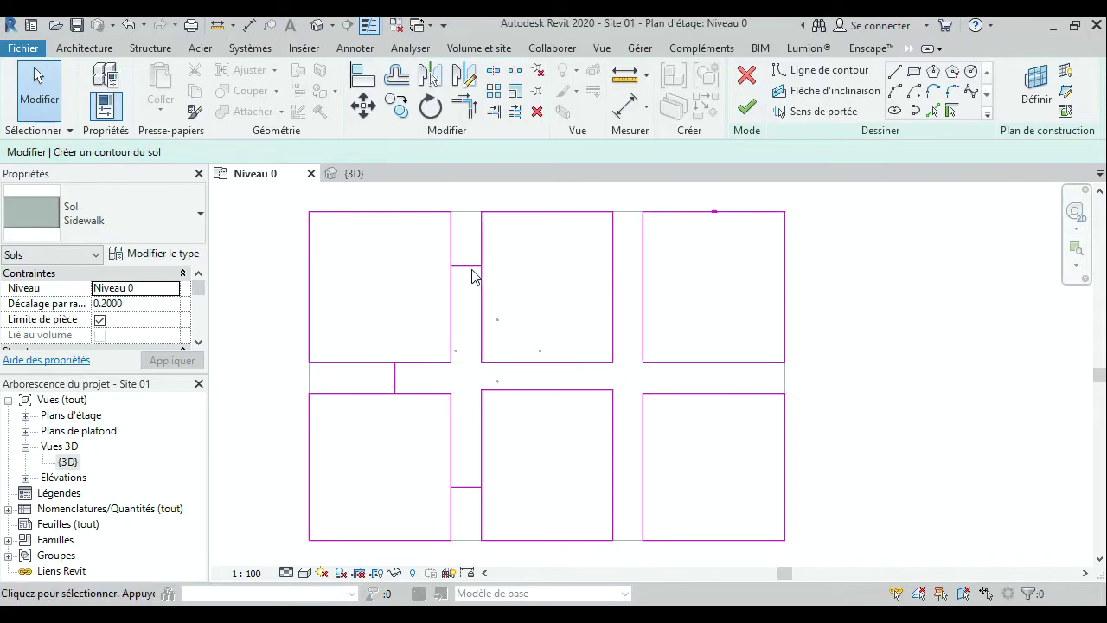
left_click(473, 266)
key("Delete")
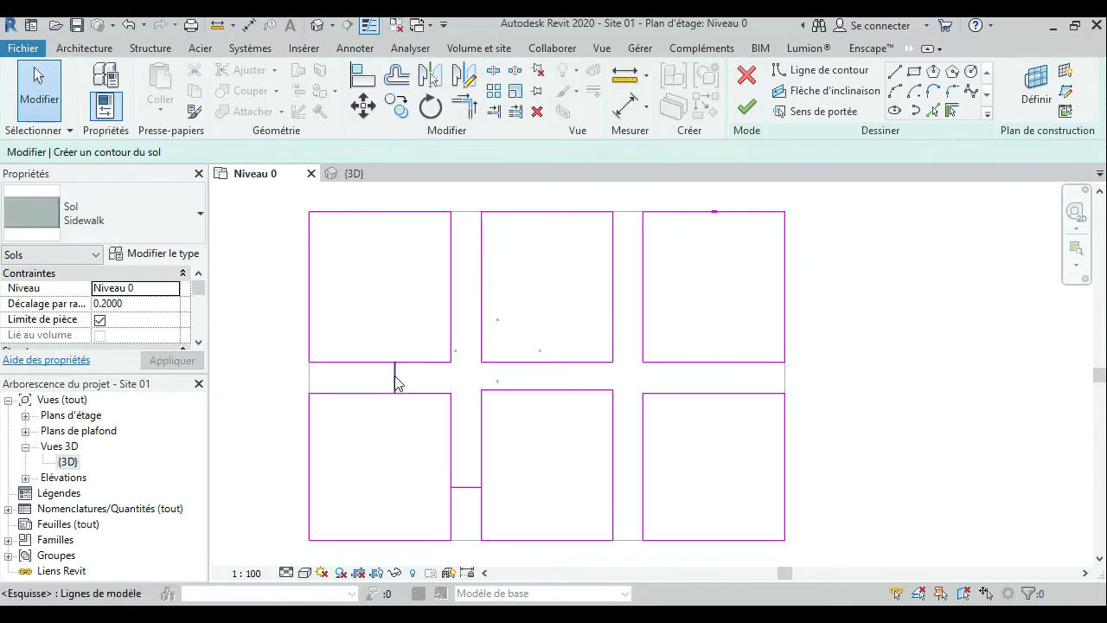
left_click(396, 380)
key("Delete")
left_click(467, 487)
key("Delete")
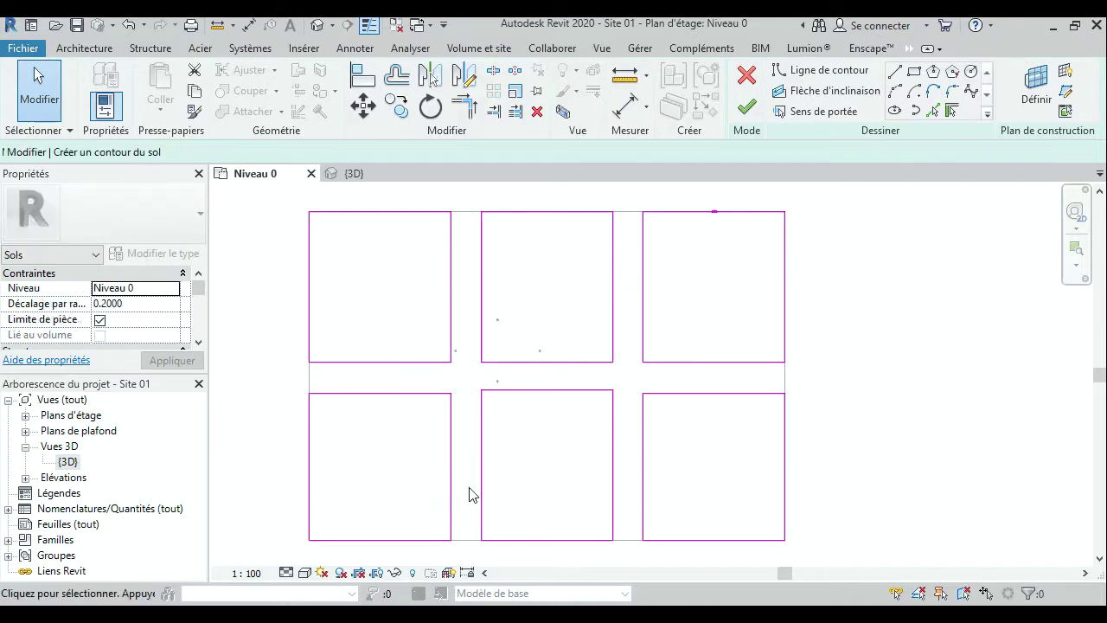
Fillet-arc the road-facing corners of the three top blocks.
left_click(956, 95)
left_click(644, 350)
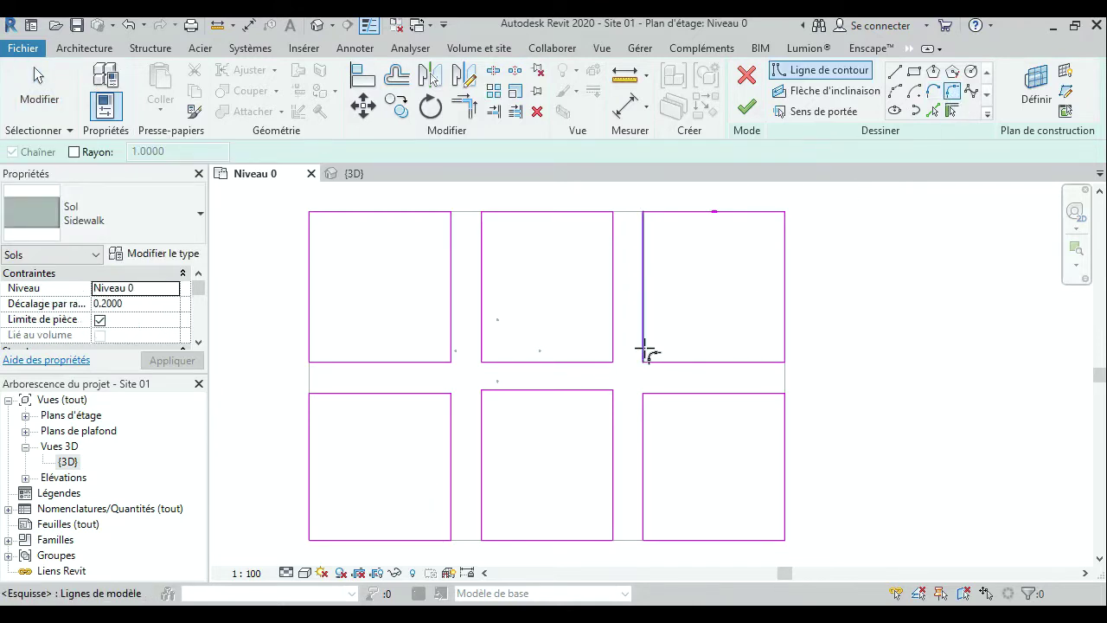
left_click(645, 352)
left_click(647, 349)
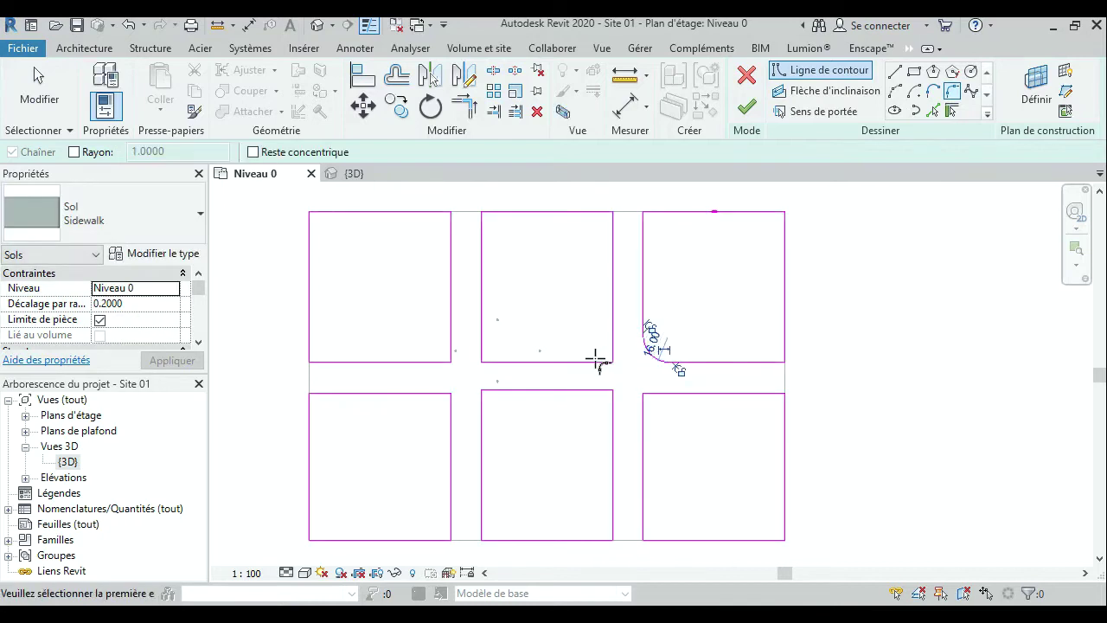
left_click(594, 363)
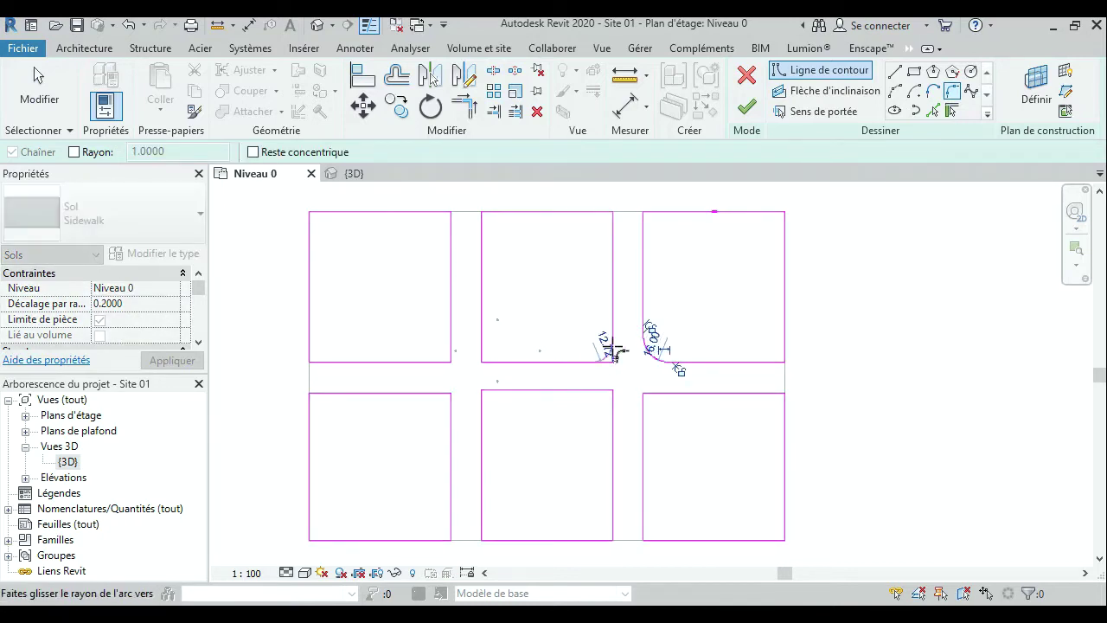
left_click(614, 348)
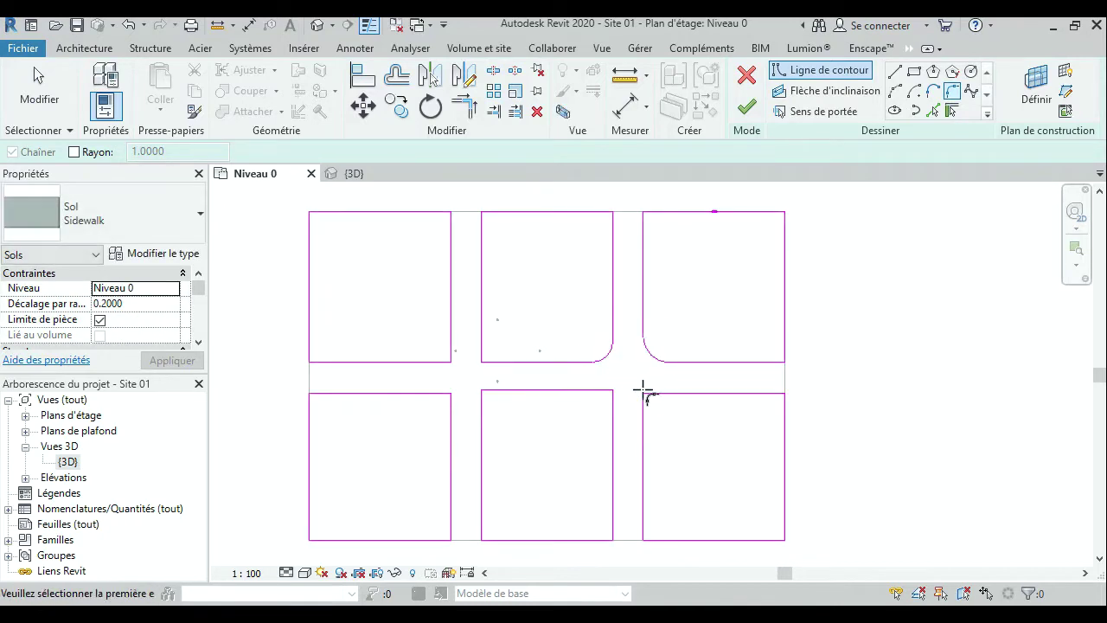
left_click(489, 358)
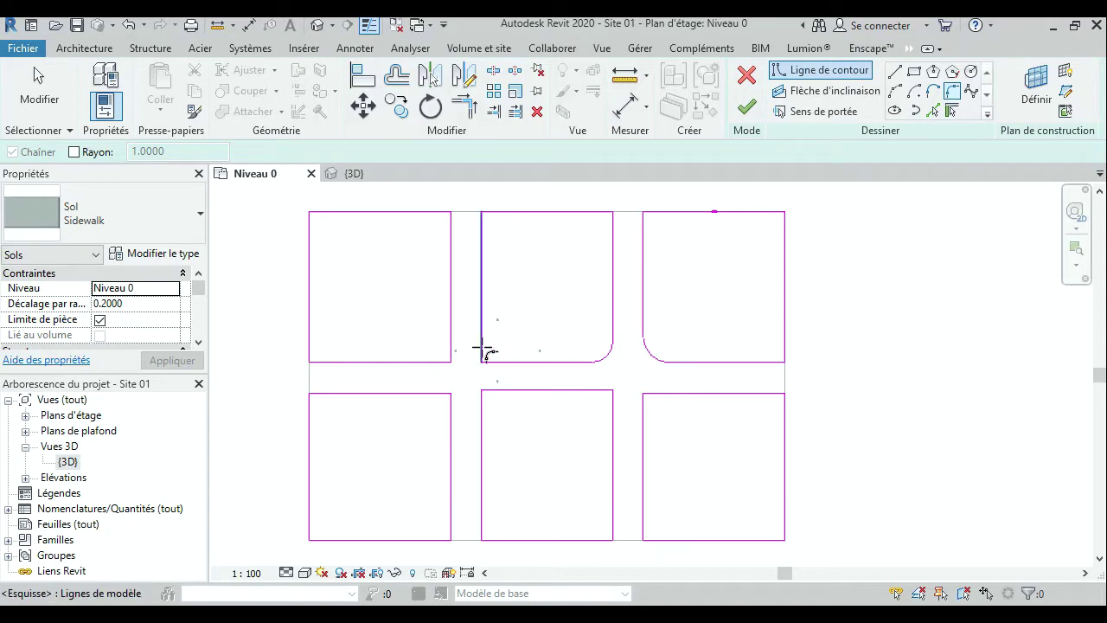
left_click(482, 348)
left_click(489, 347)
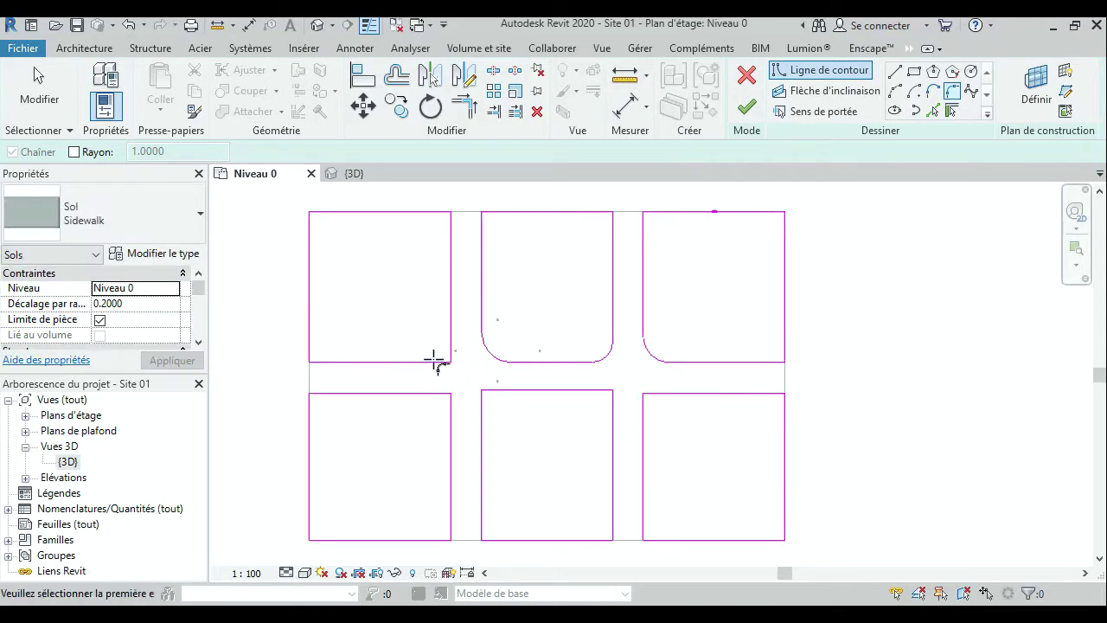
left_click(437, 361)
left_click(450, 355)
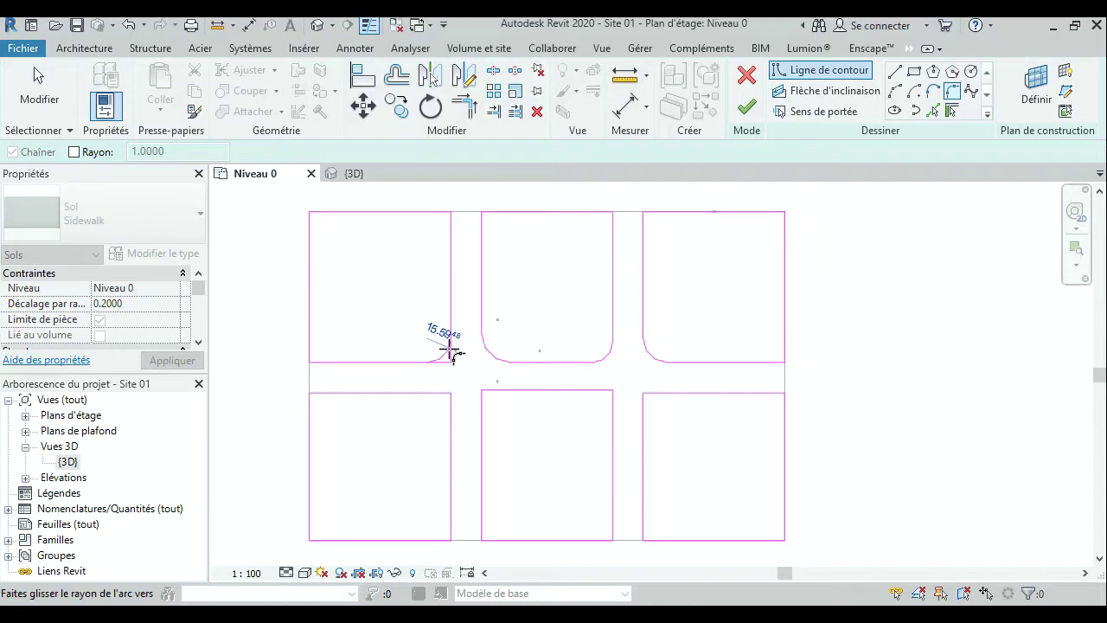
left_click(450, 352)
Fillet-arc the road-facing corners of the three bottom blocks, using radius 18.00.
left_click(428, 394)
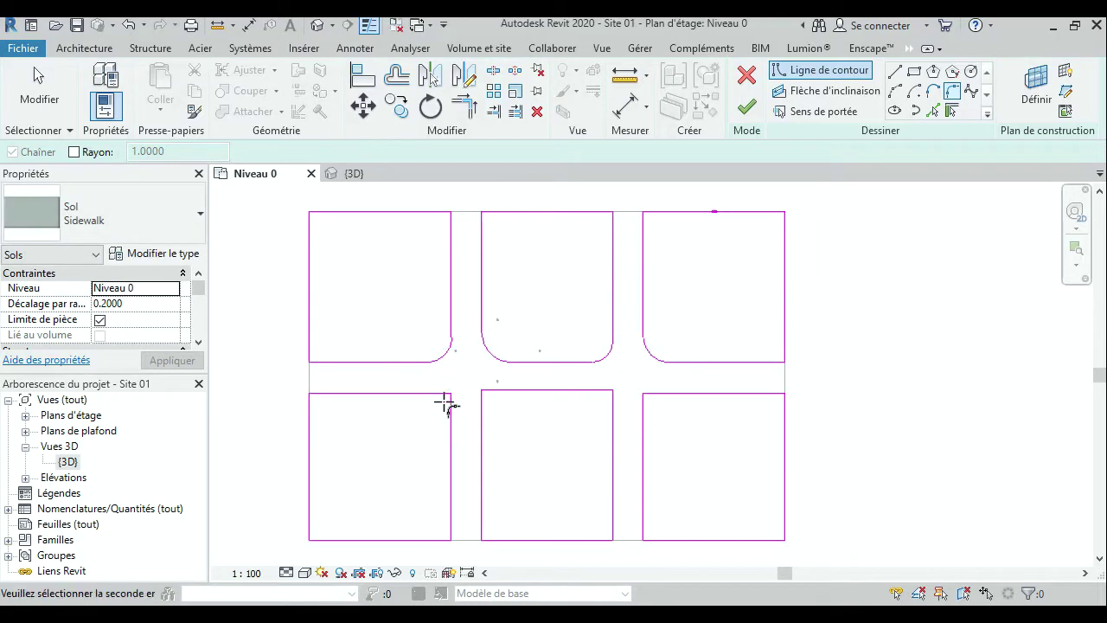
left_click(451, 415)
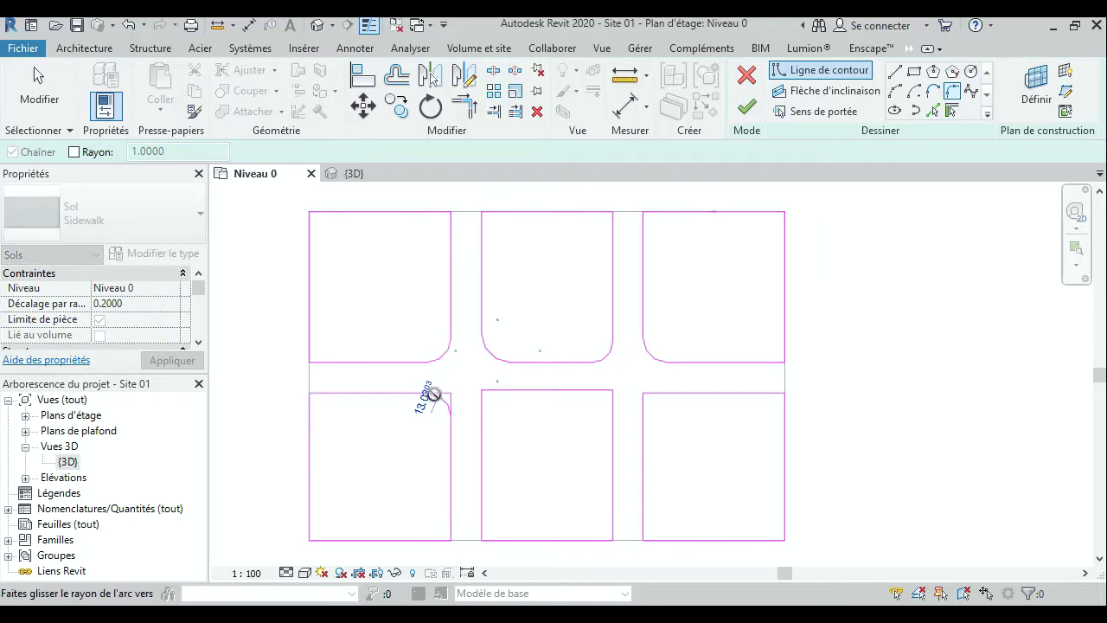
left_click(430, 393)
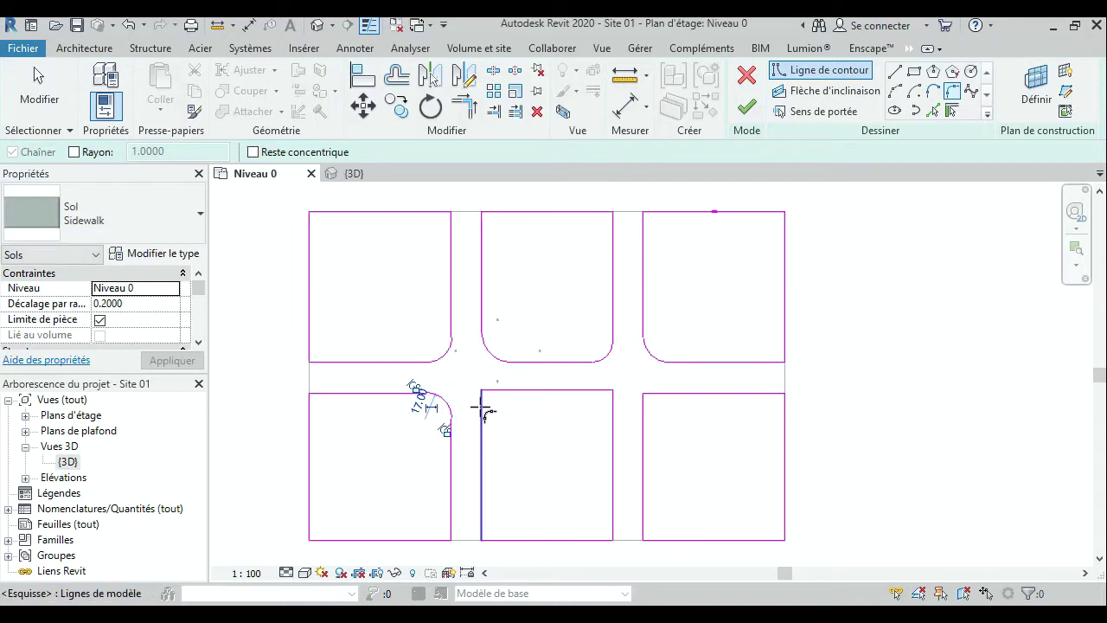
left_click(481, 409)
left_click(499, 392)
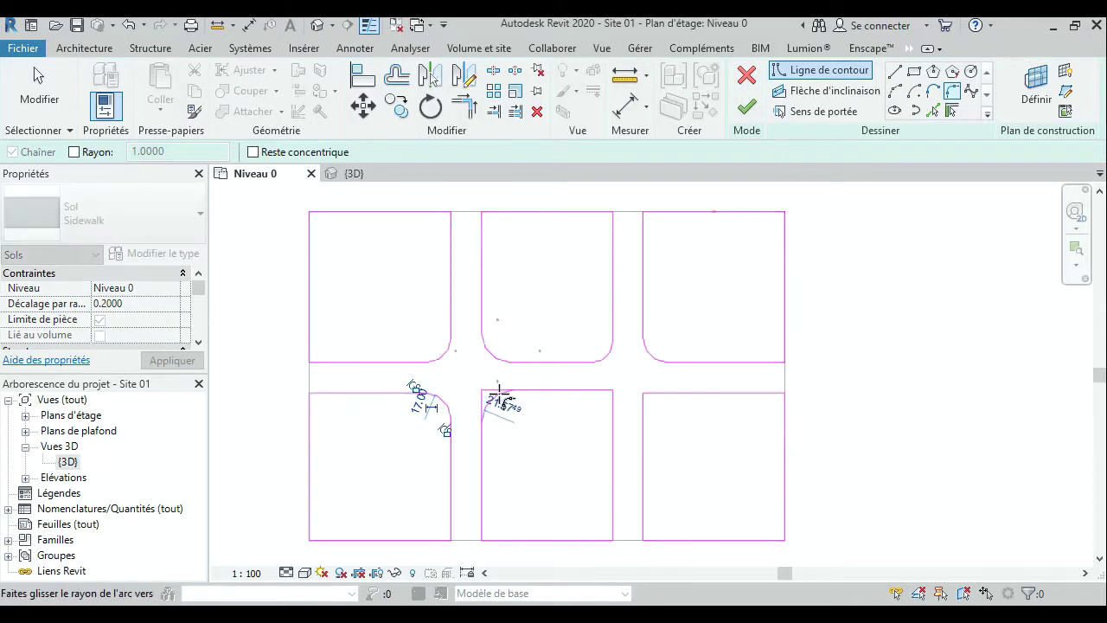
left_click(496, 398)
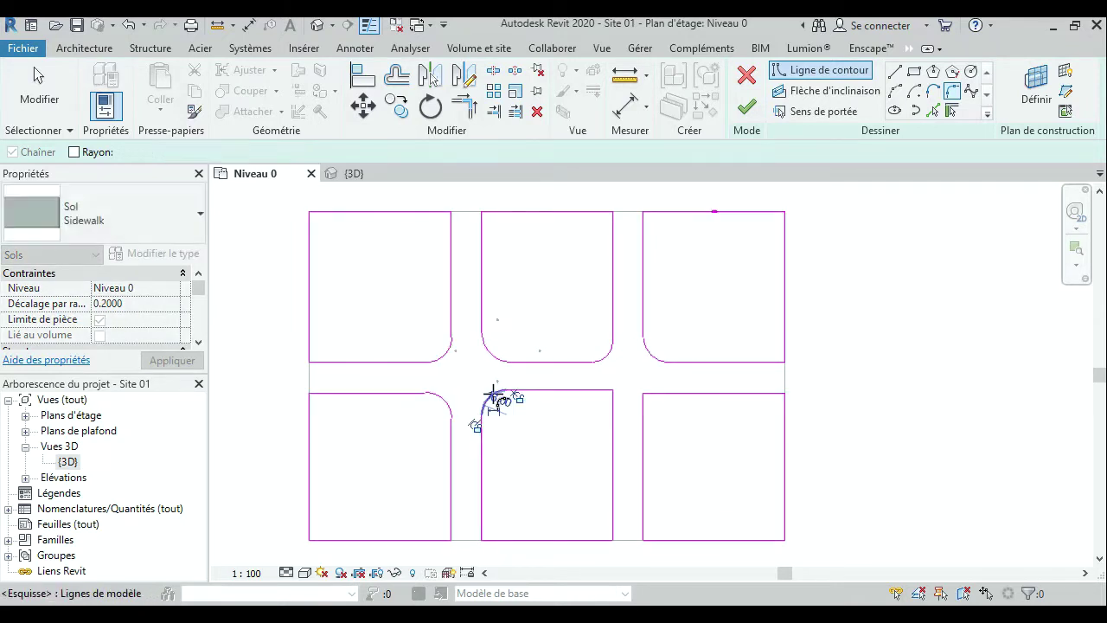
left_click(612, 413)
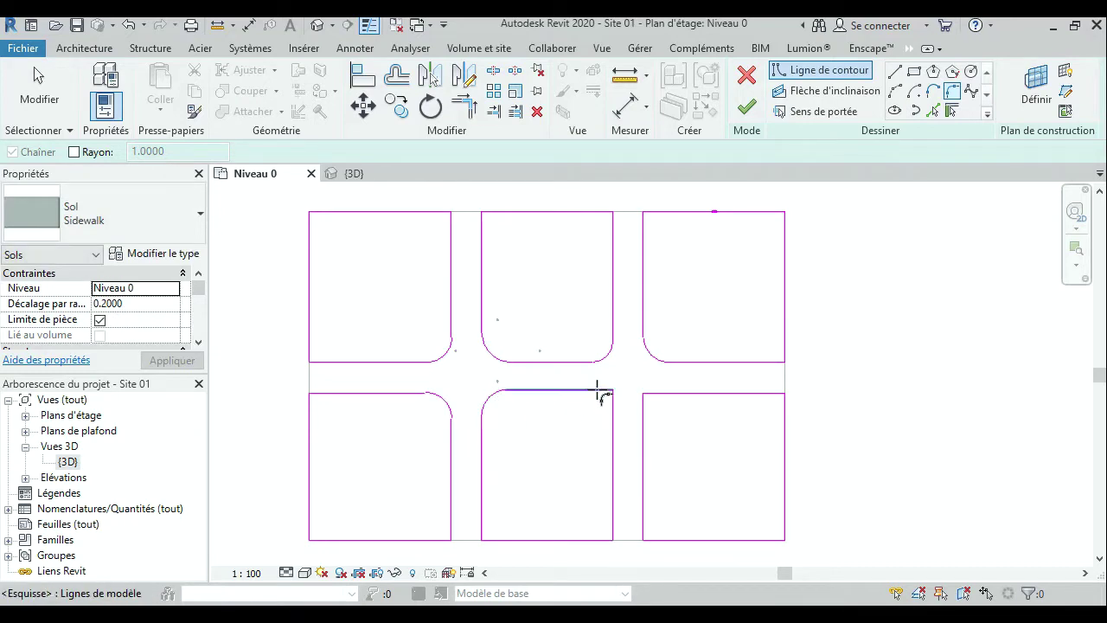
left_click(592, 391)
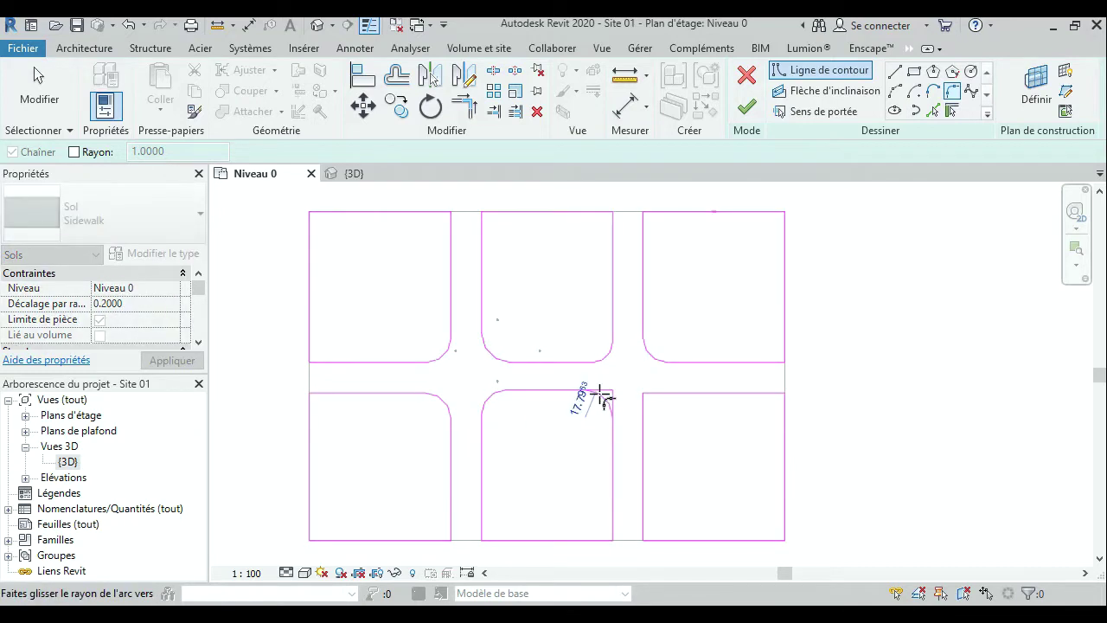
left_click(601, 397)
left_click(643, 415)
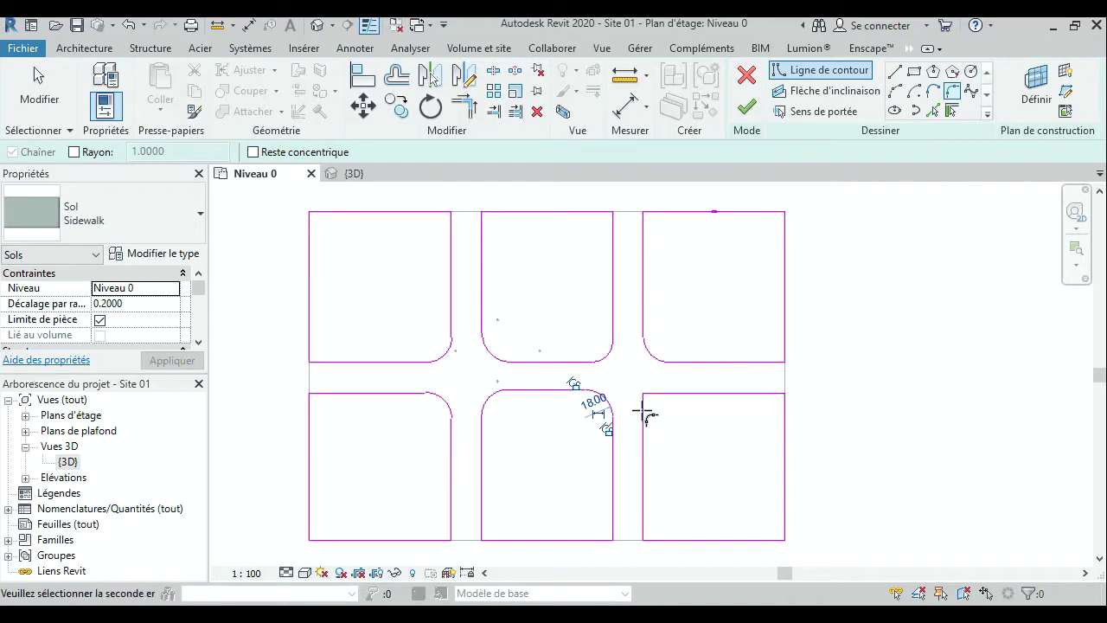
left_click(656, 394)
left_click(662, 394)
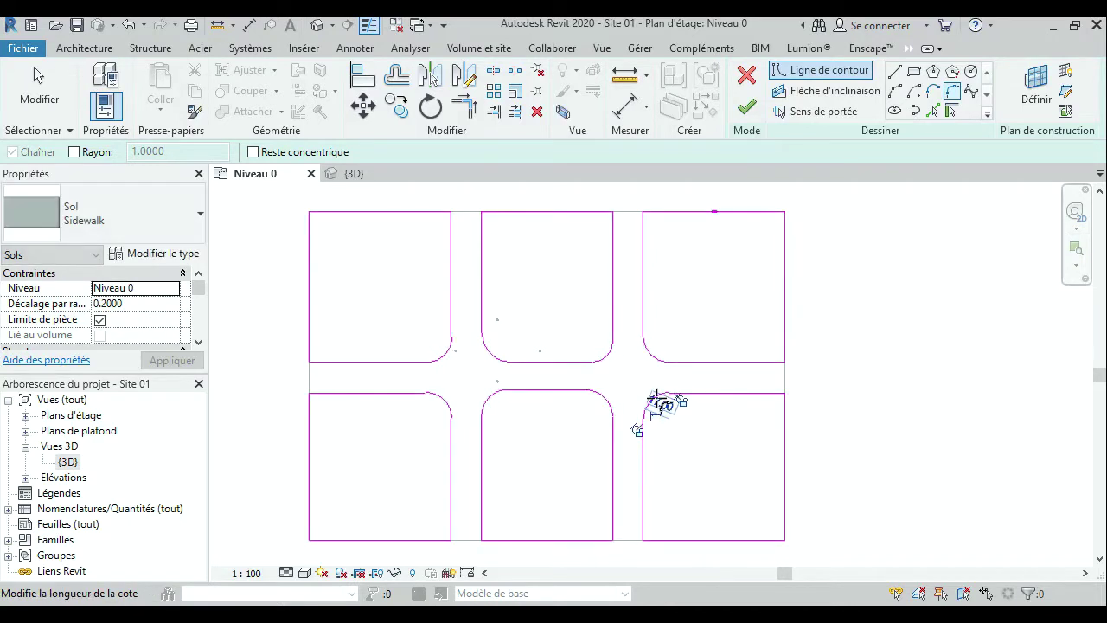
Finish the sketch to create the Sidewalk floors, dismiss the overlap warning and open the 3D view.
left_click(745, 106)
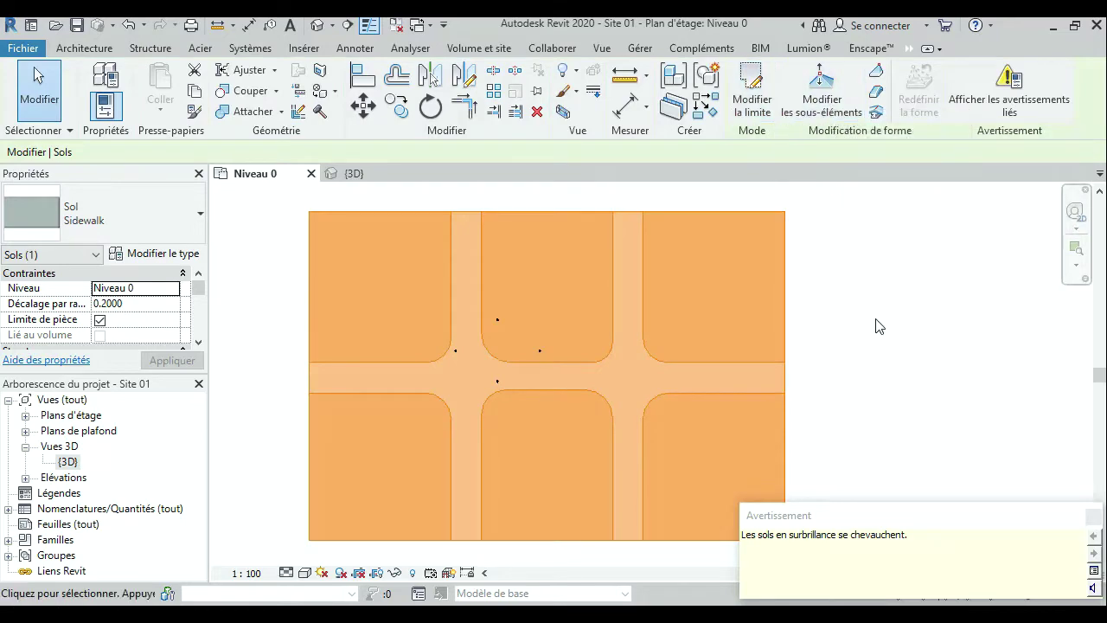
left_click(1093, 516)
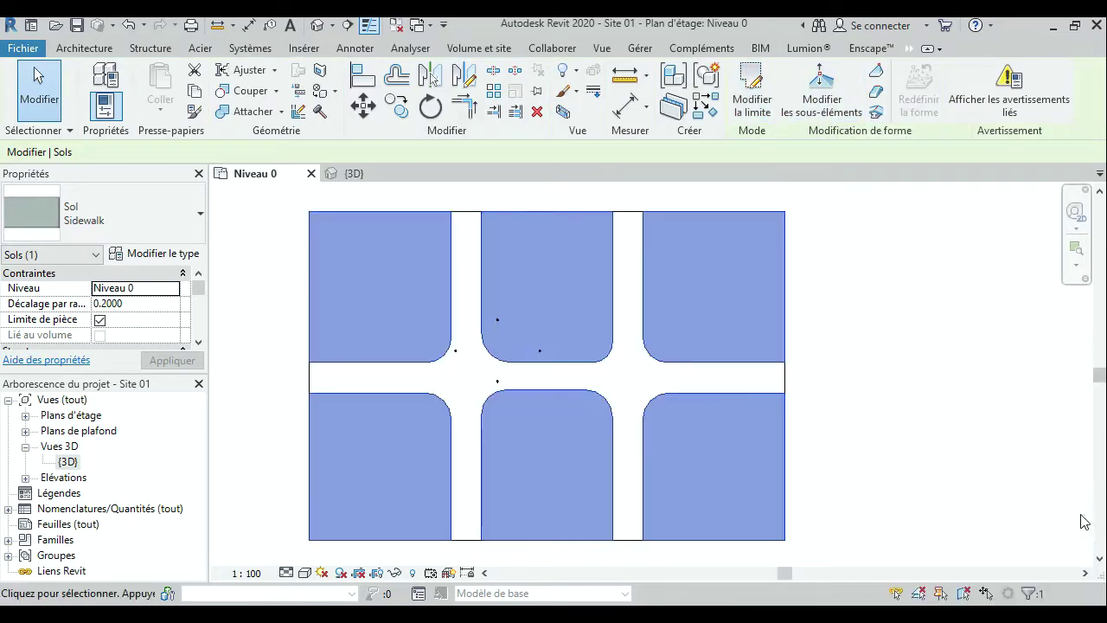
left_click(813, 390)
left_click(355, 173)
From the front view, hide the Niveau 0, 1 and 2 level markers in the 3D view.
scroll(560, 399, "up", 5)
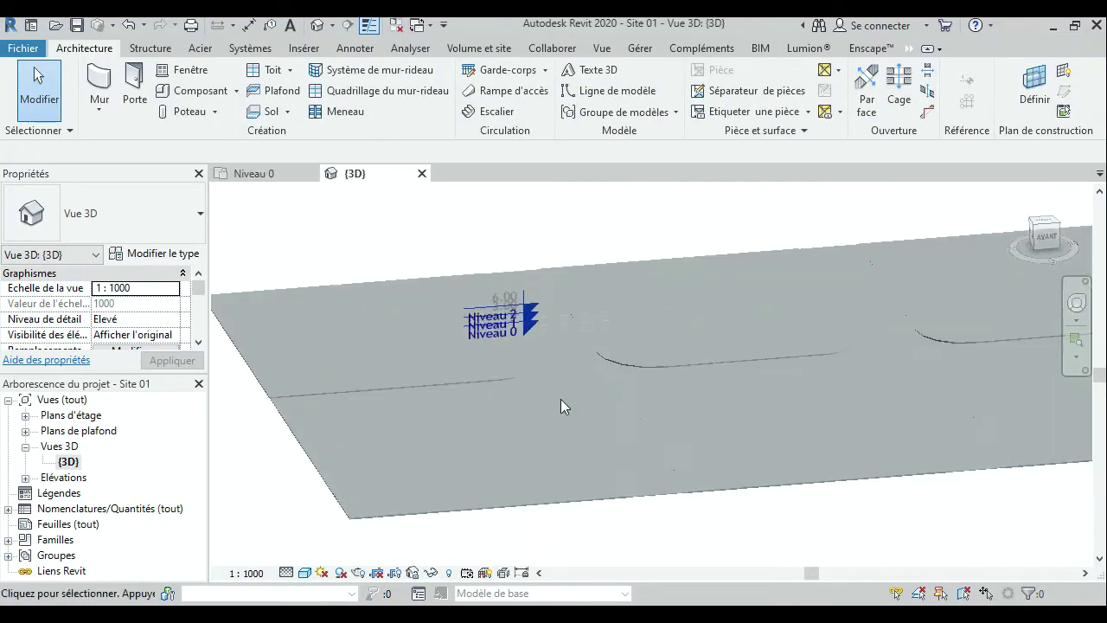
mouse_move(546, 440)
middle_mouse_down("shift")
mouse_move(572, 449)
mouse_move(574, 401)
middle_mouse_up("shift")
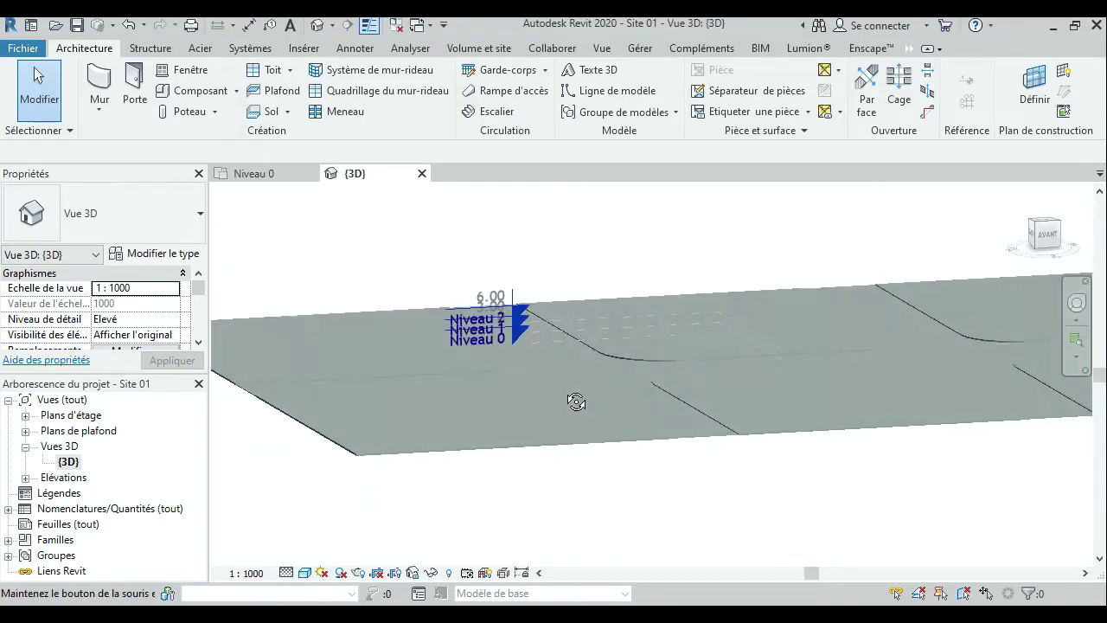
scroll(613, 364, "up", 4)
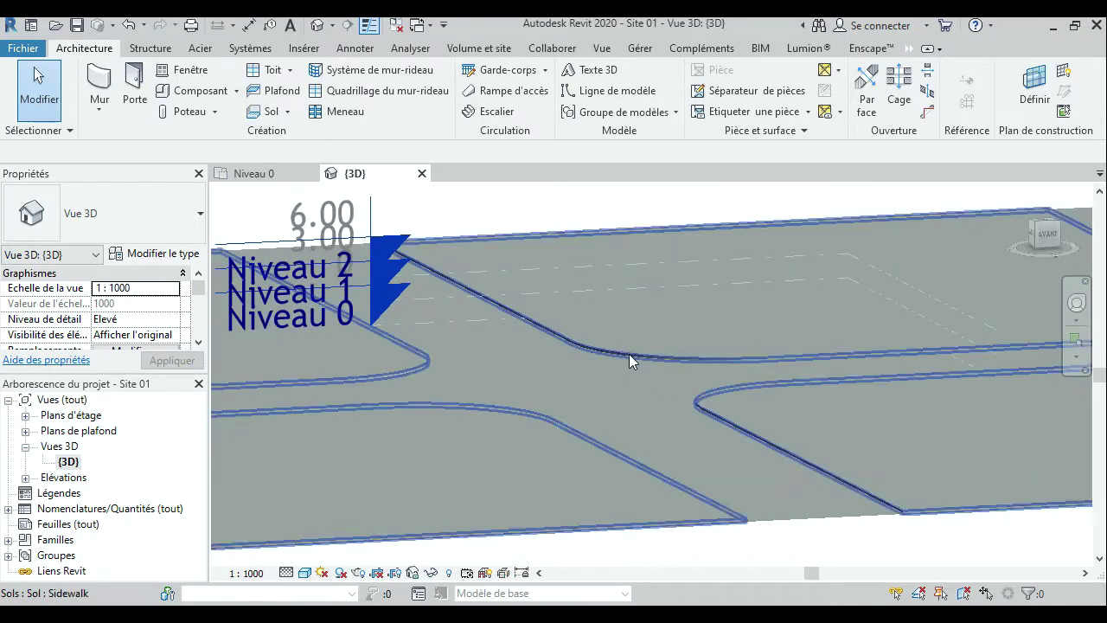
left_click(1045, 232)
scroll(487, 427, "up", 2)
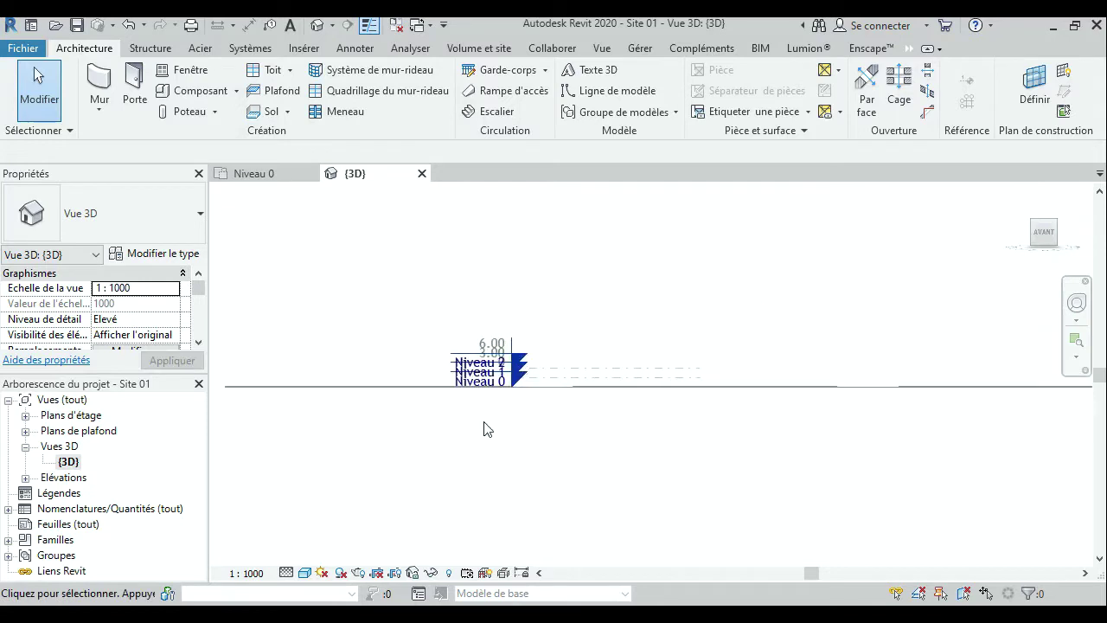
scroll(450, 406, "up", 2)
scroll(424, 391, "up", 2)
left_click_drag(404, 400, 458, 302)
right_click(461, 363)
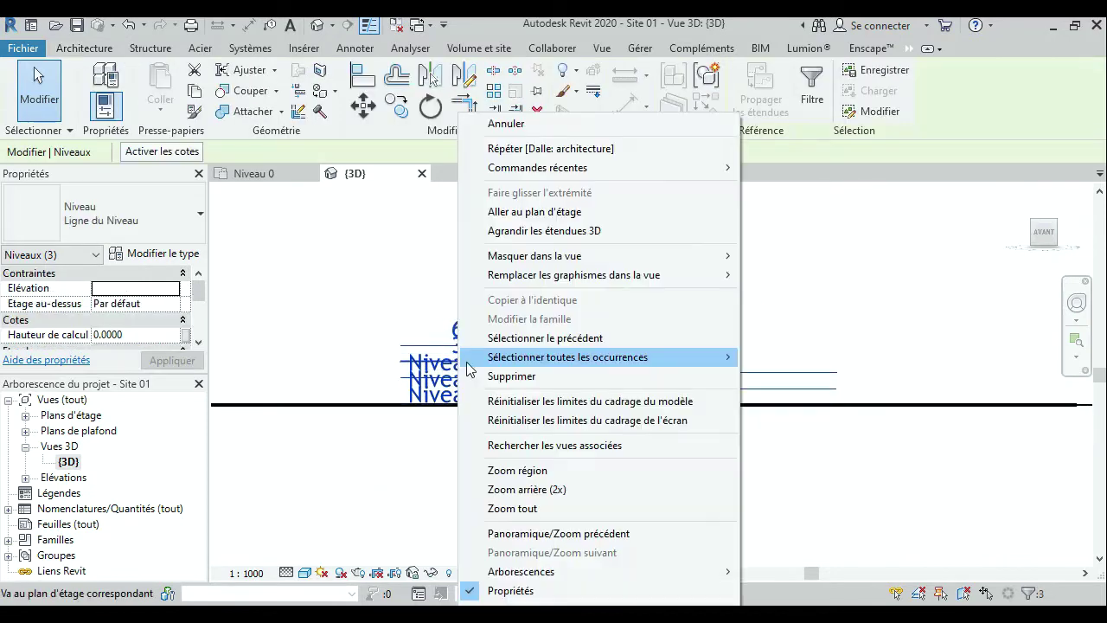
left_click(757, 256)
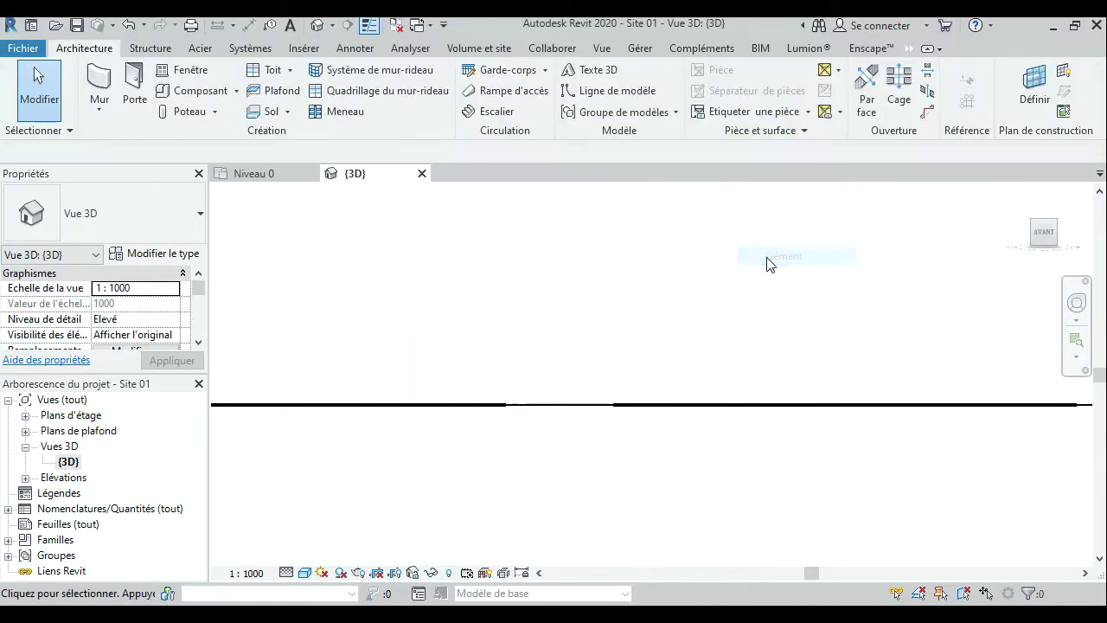
mouse_move(575, 294)
middle_mouse_down("shift")
mouse_move(718, 360)
mouse_move(679, 357)
middle_mouse_up("shift")
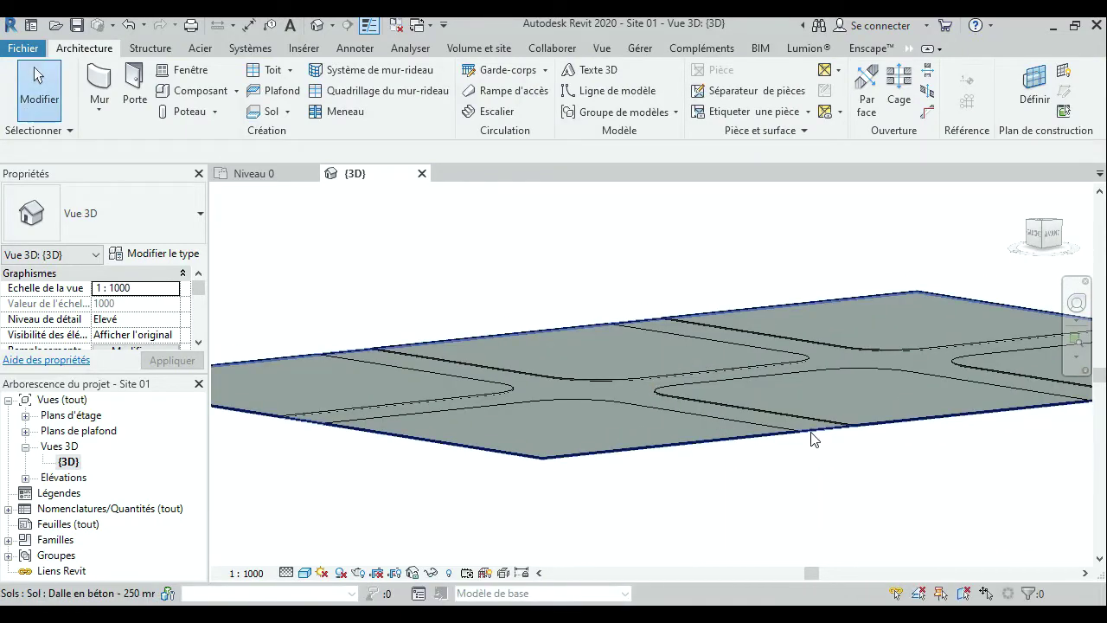
Rename the slab's floor type Dalle en béton - 250 mm to Road in its type properties.
left_click(740, 419)
left_click(157, 256)
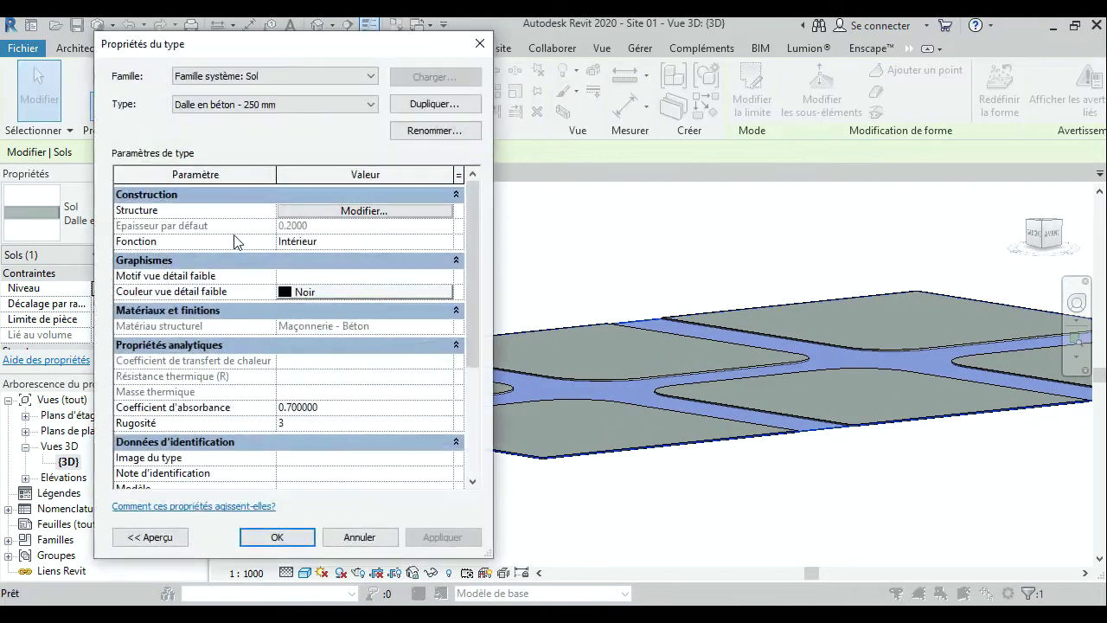
left_click(439, 132)
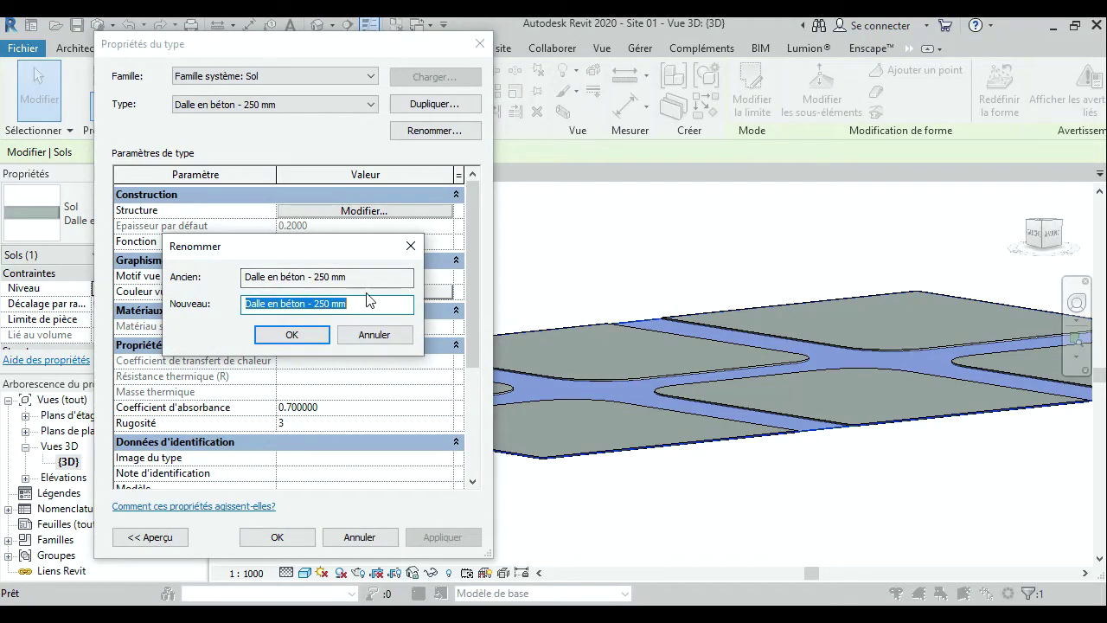
type("Road")
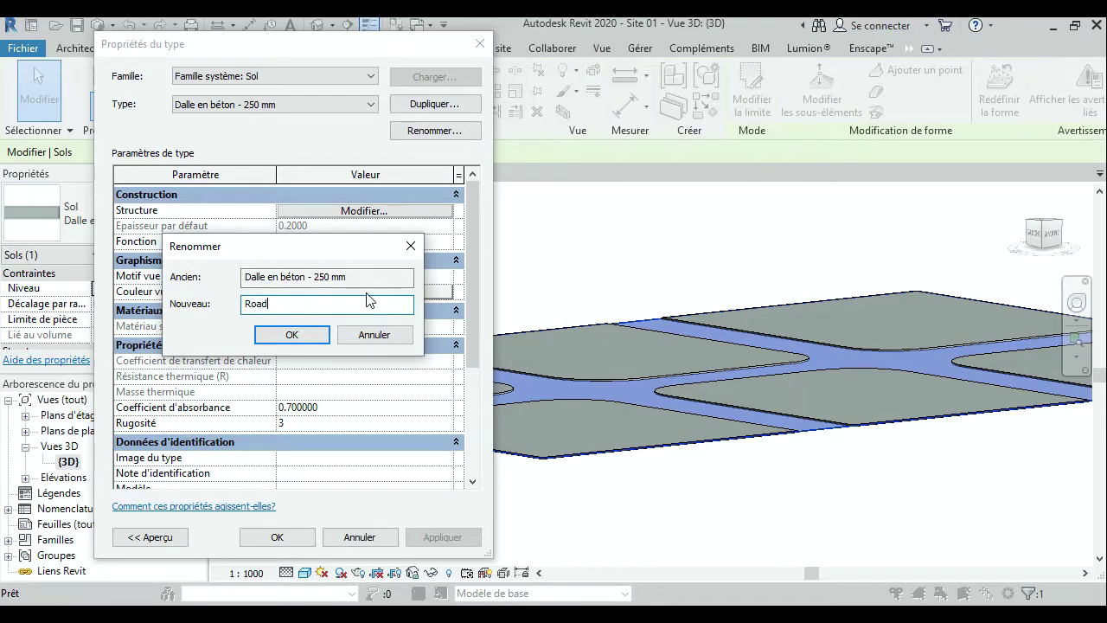
left_click(315, 338)
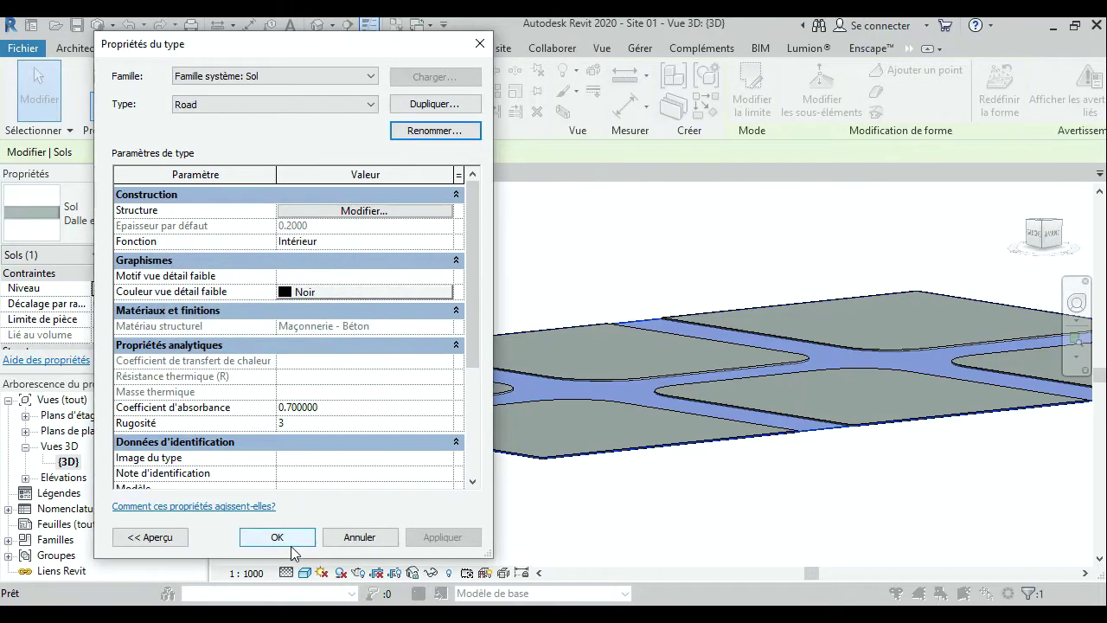
left_click(292, 545)
left_click(741, 474)
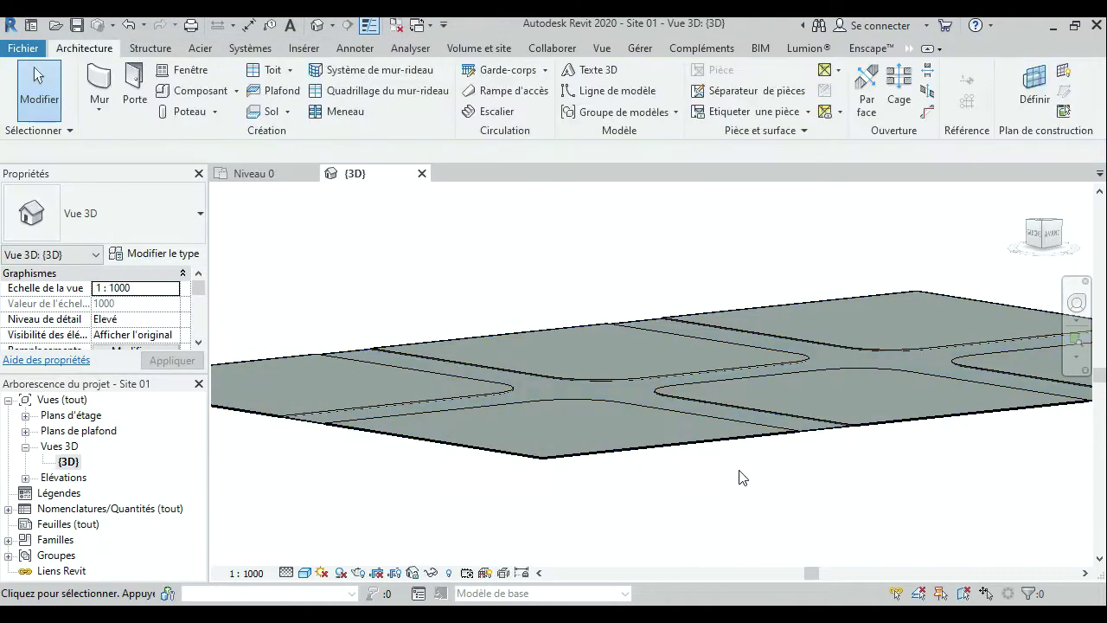
left_click(791, 439)
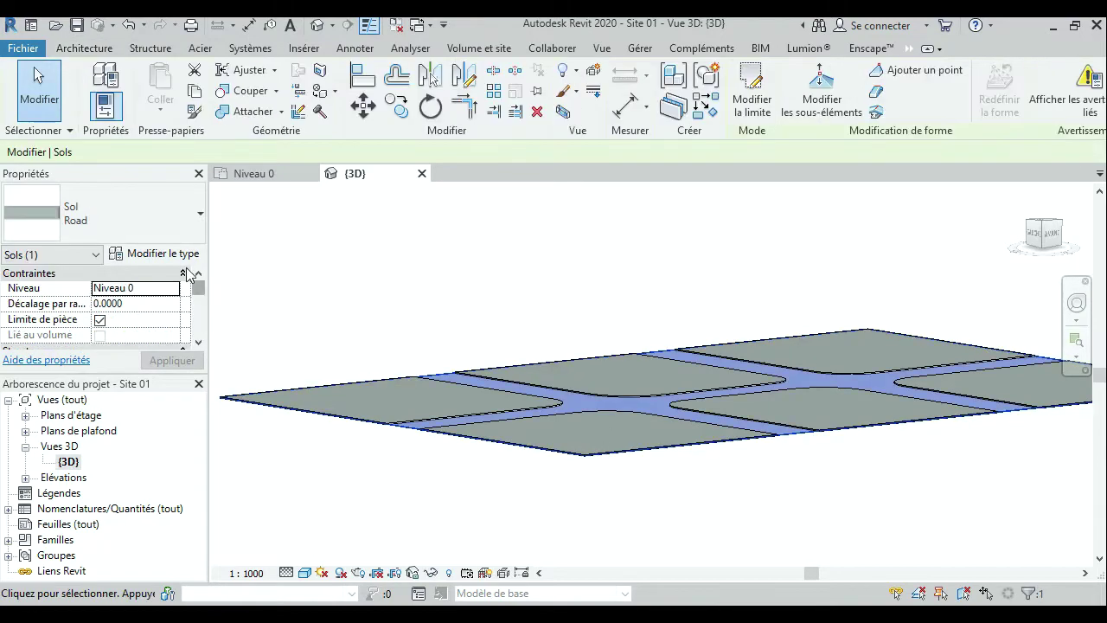
Create a new material named Road wet for the Road type's structural layer and show its Appearance.
left_click(158, 254)
left_click(374, 212)
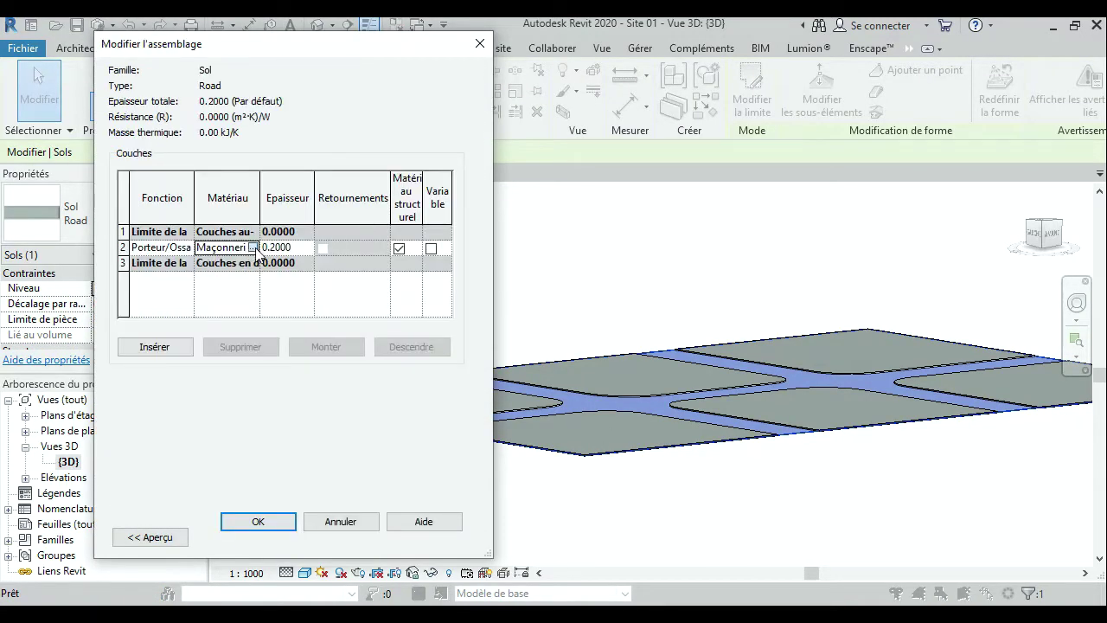
left_click(253, 248)
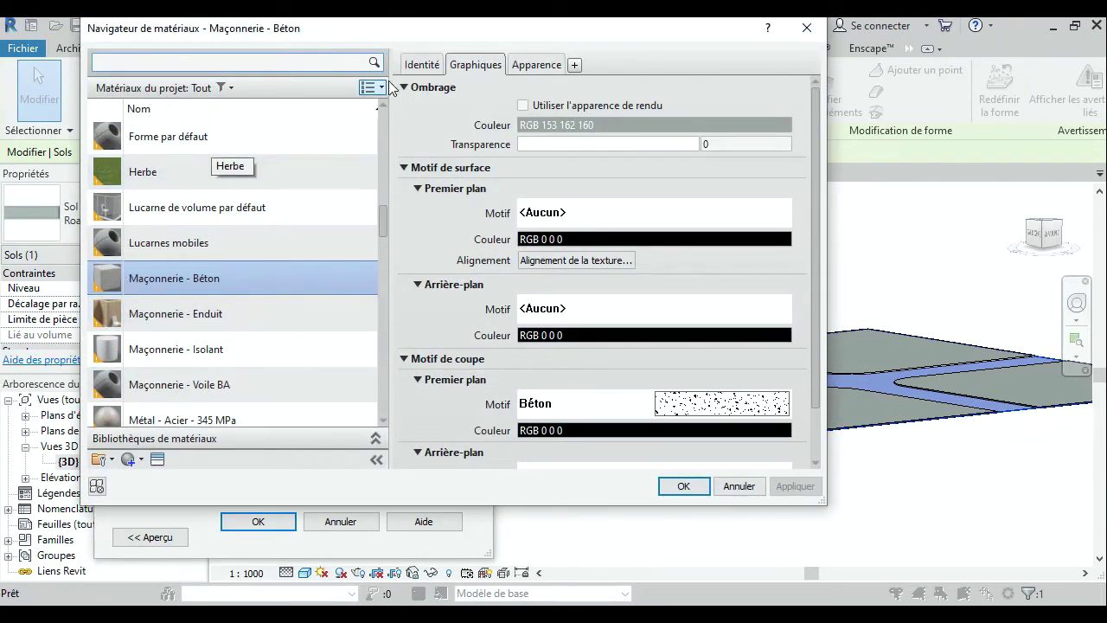
left_click(142, 461)
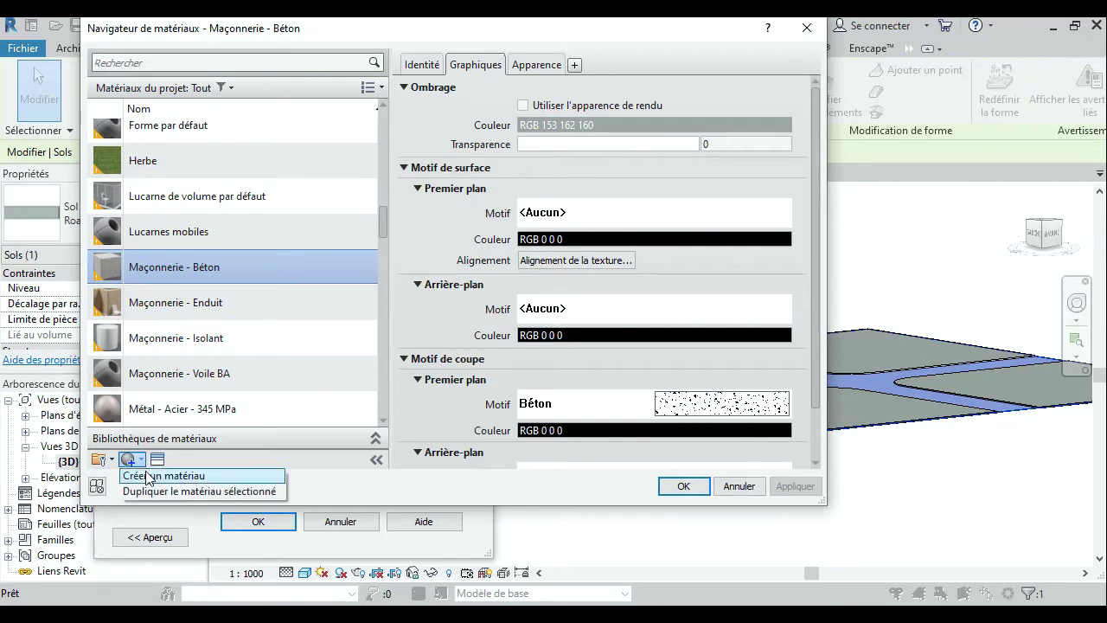
left_click(154, 476)
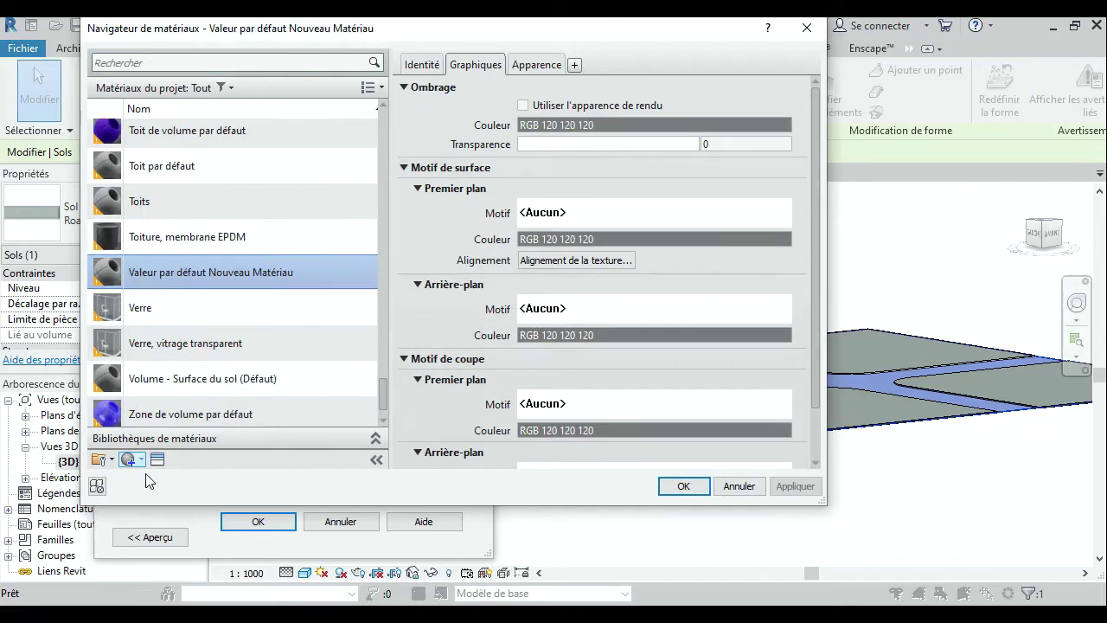
left_click(422, 64)
left_click(673, 90)
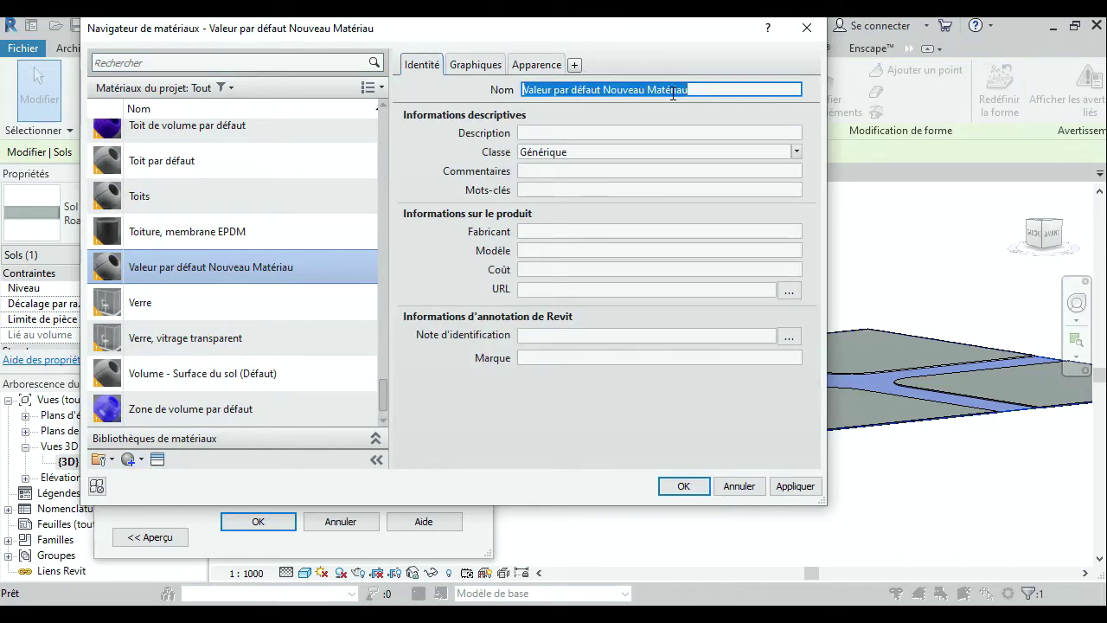
type("Road wet")
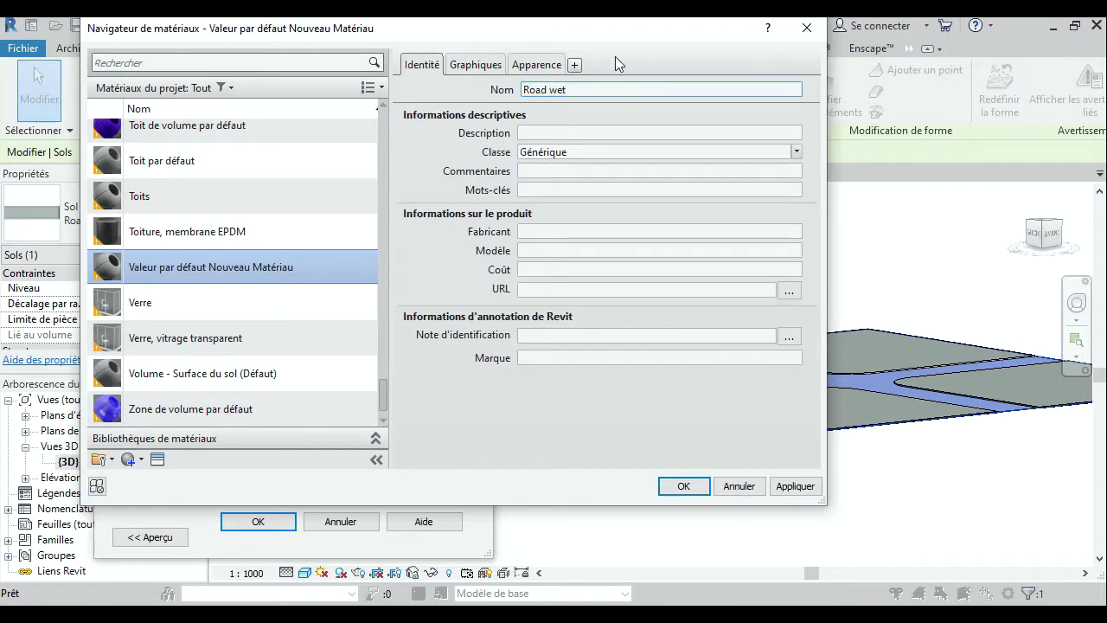
left_click(537, 64)
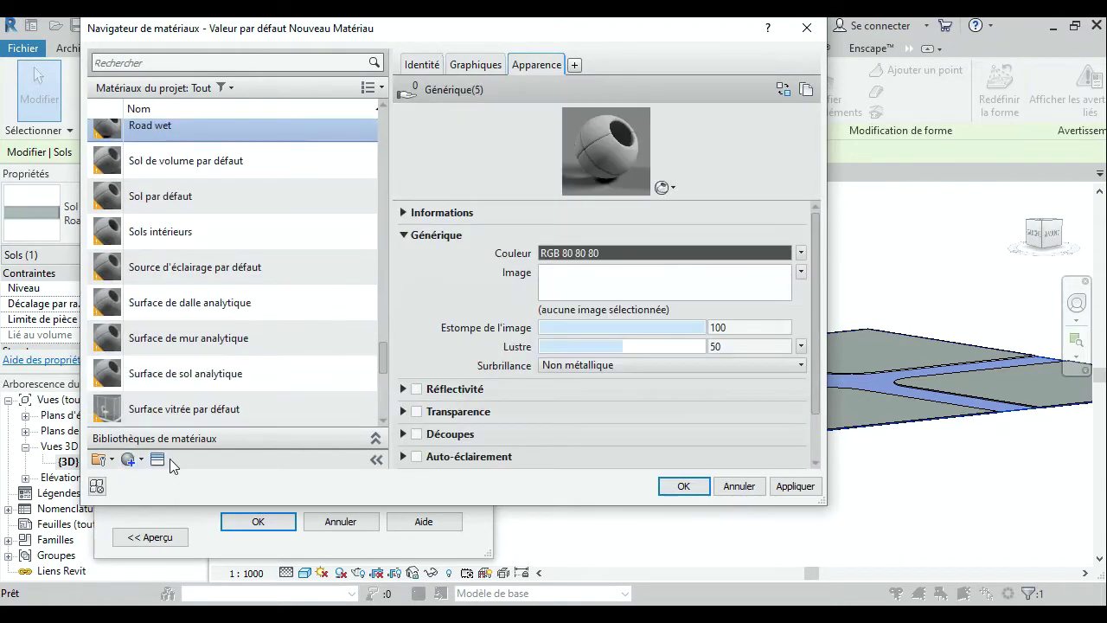
Apply the Aménagements Asphalte - Gris foncé appearance to Road wet.
left_click(158, 459)
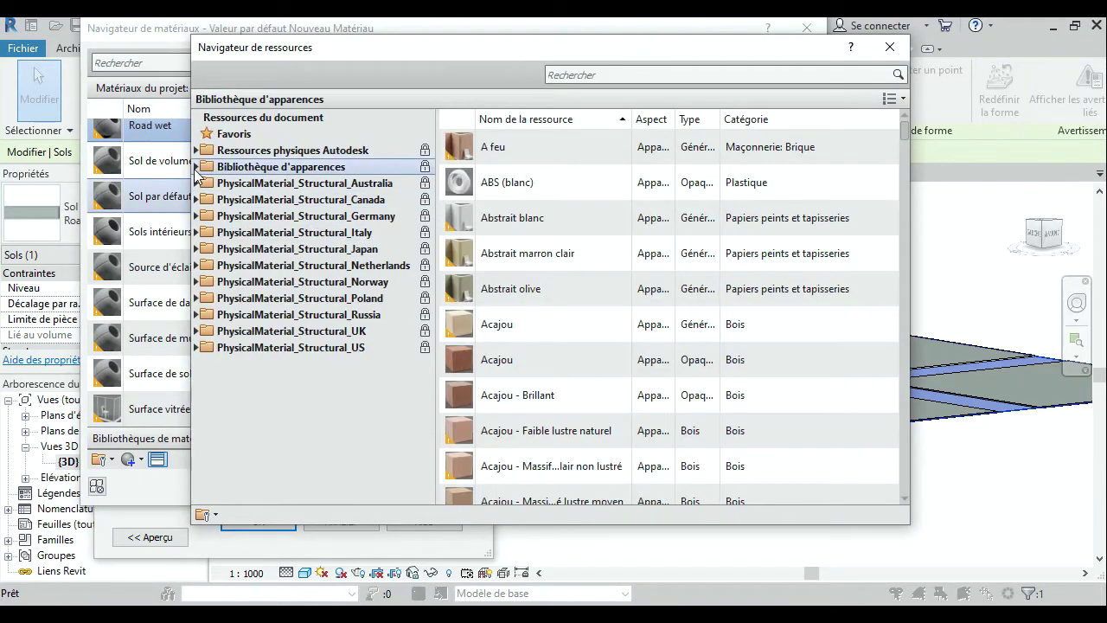
left_click(196, 166)
left_click(264, 185)
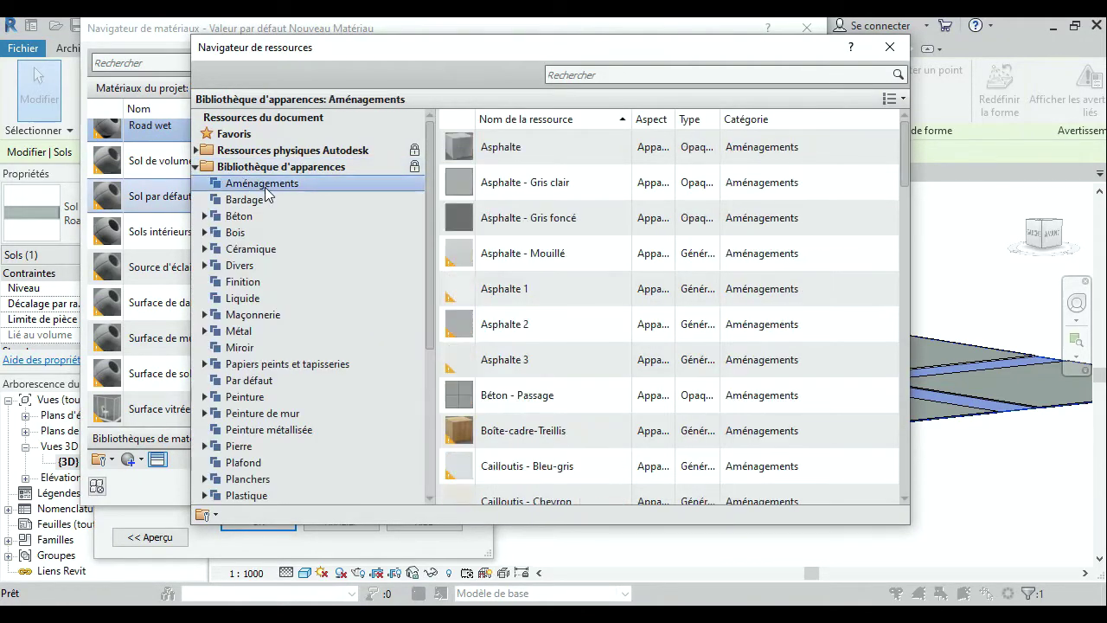
left_click(889, 217)
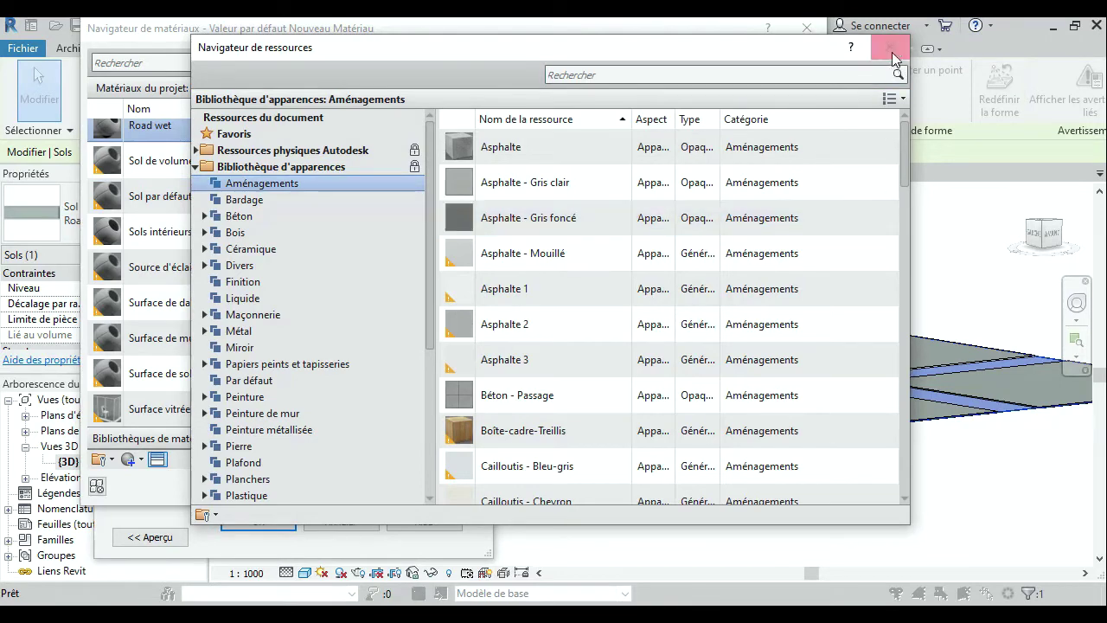
left_click(889, 47)
Load road rainy.jpg from the Site Textures folder as the roughness map.
left_click(603, 365)
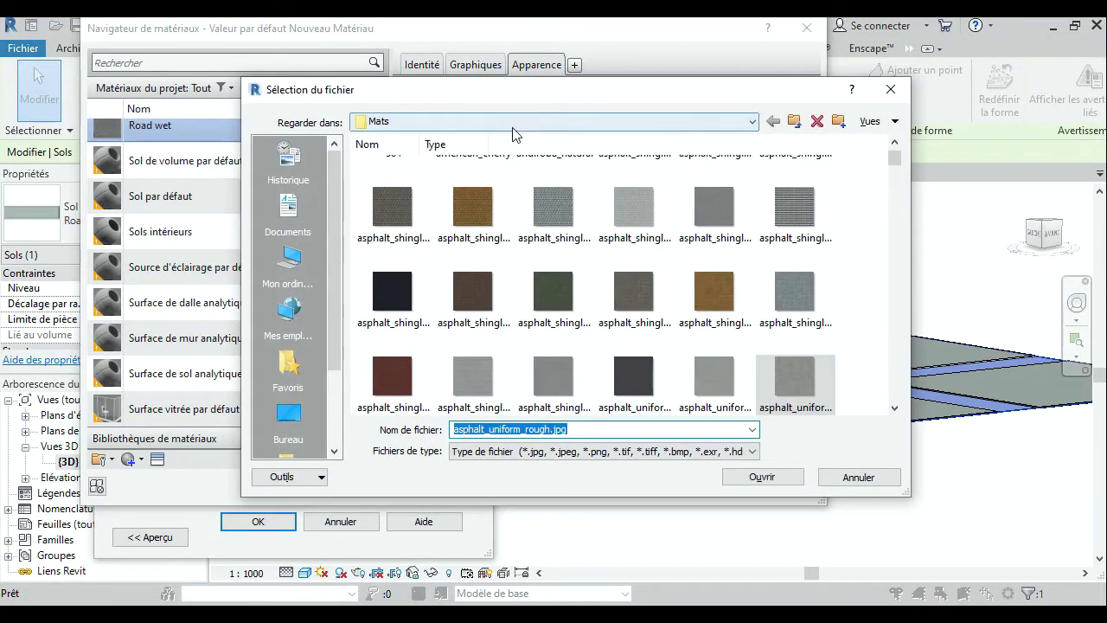
scroll(522, 251, "down", 3)
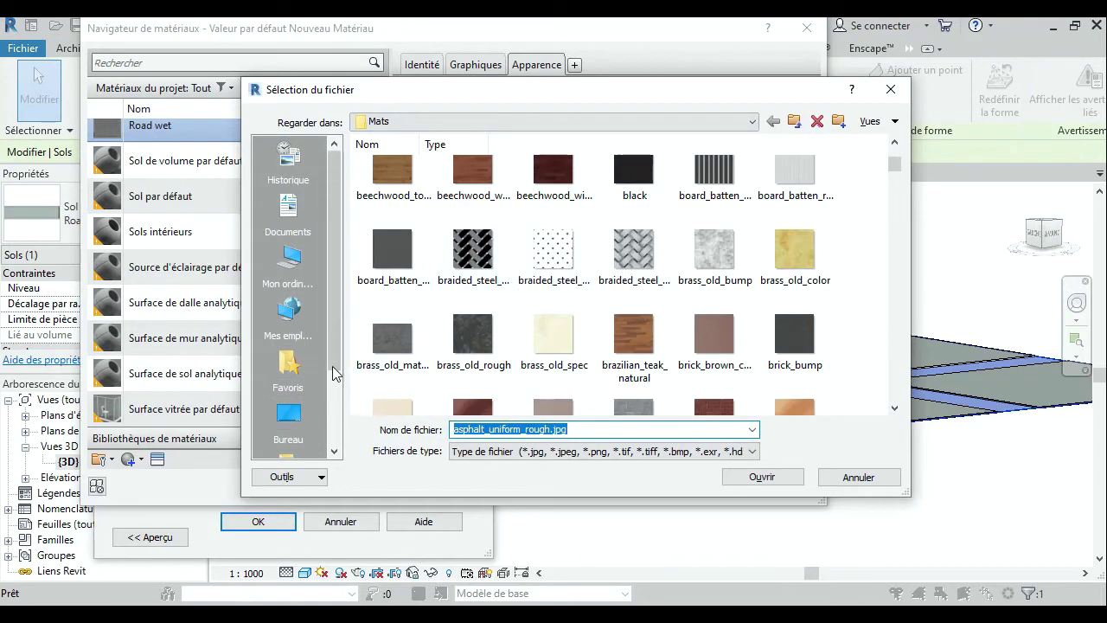
left_click_drag(340, 381, 337, 441)
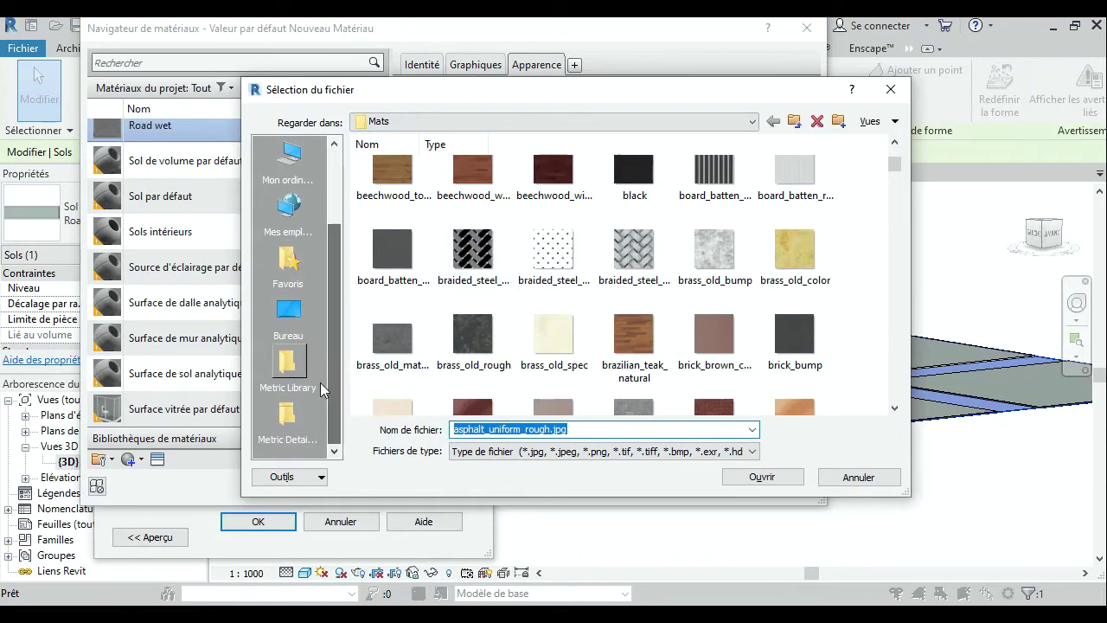
left_click(303, 327)
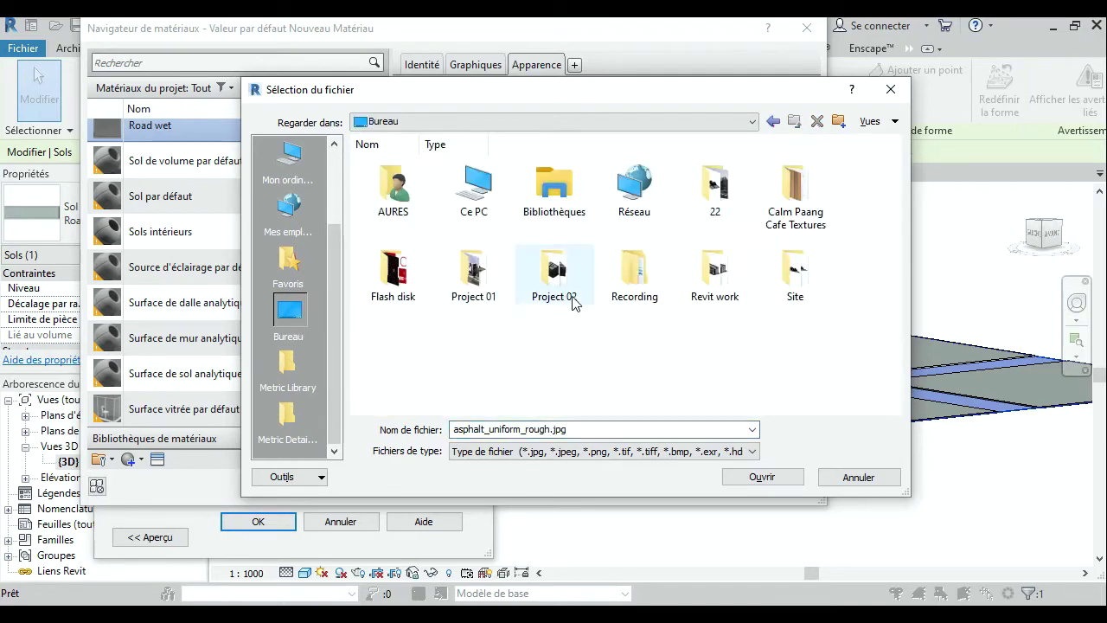
double_click(636, 275)
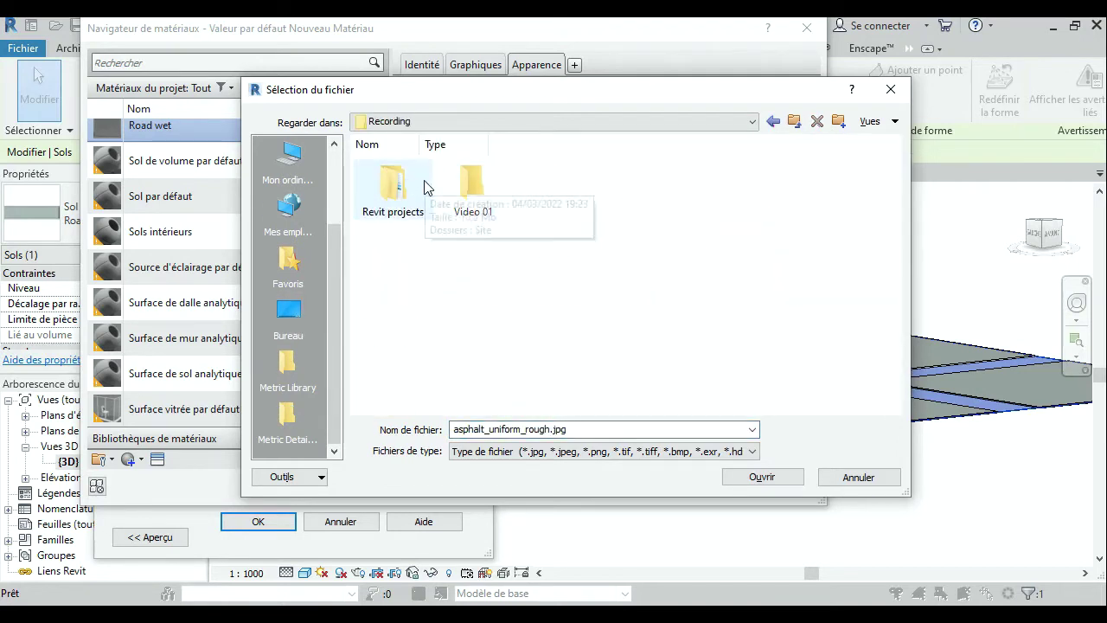
double_click(393, 185)
double_click(394, 185)
double_click(393, 185)
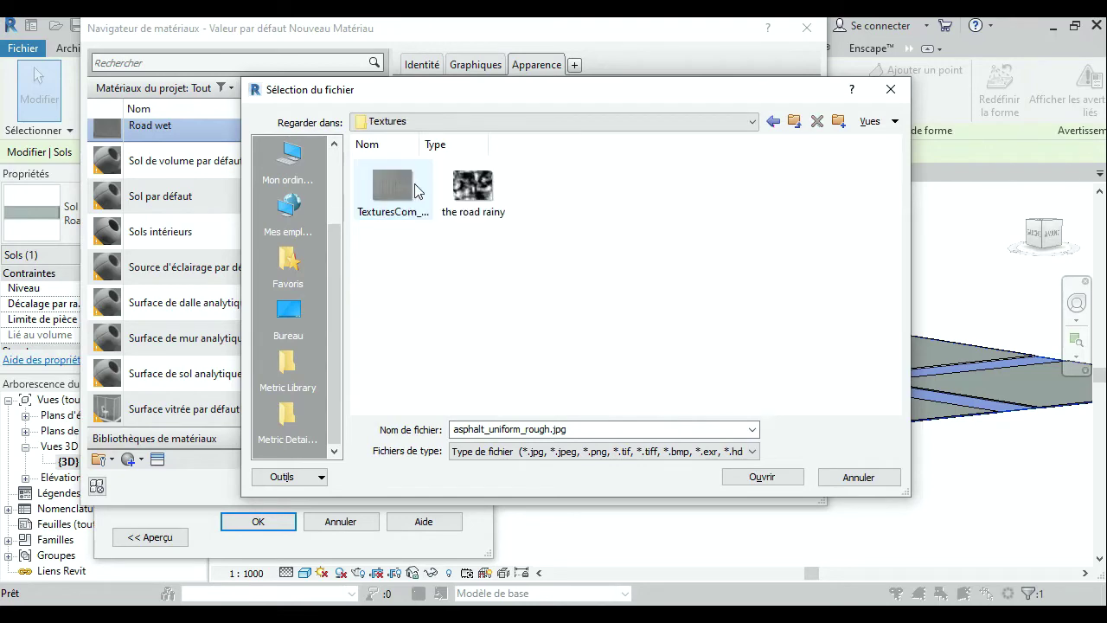
left_click(473, 185)
left_click(762, 476)
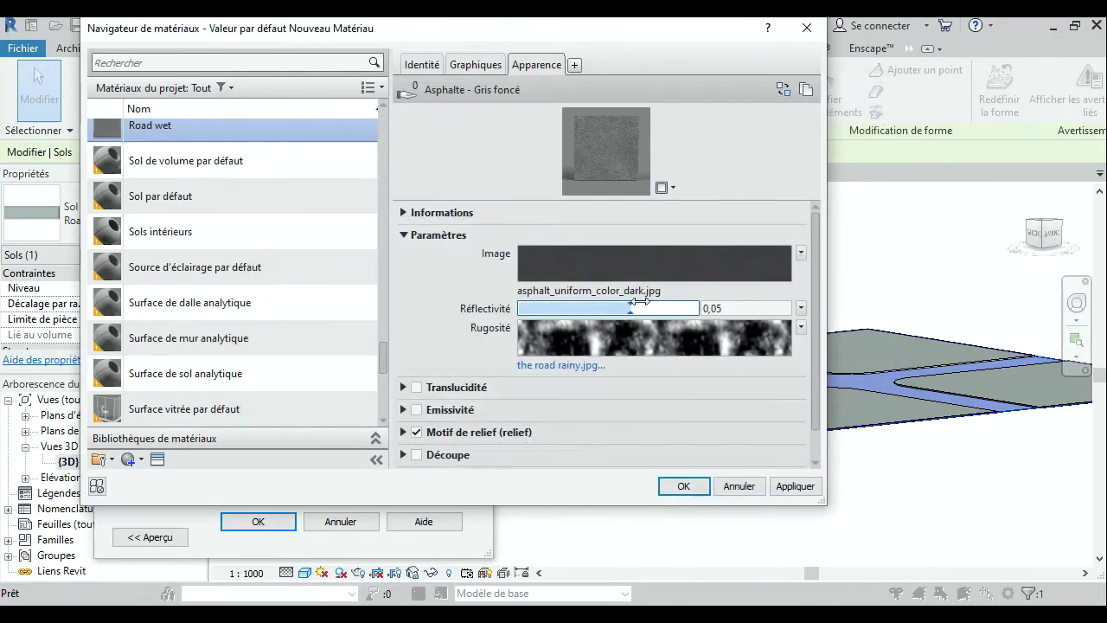
Set reflectivity to 0.03 and confirm Road wet as the Road floor's layer material.
left_click_drag(630, 308, 586, 308)
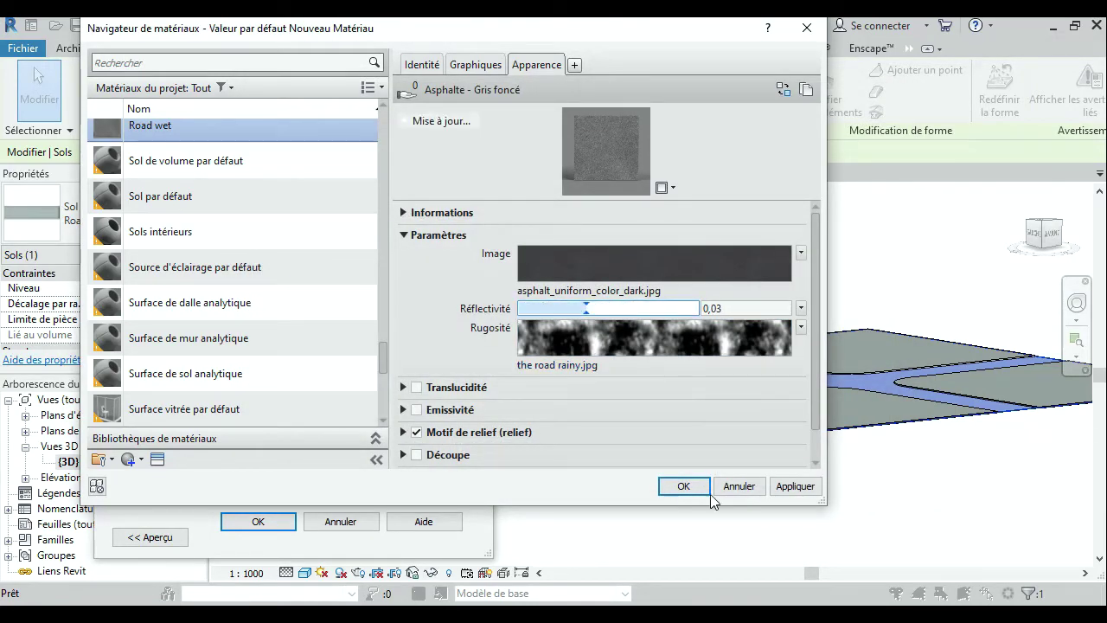
left_click(683, 487)
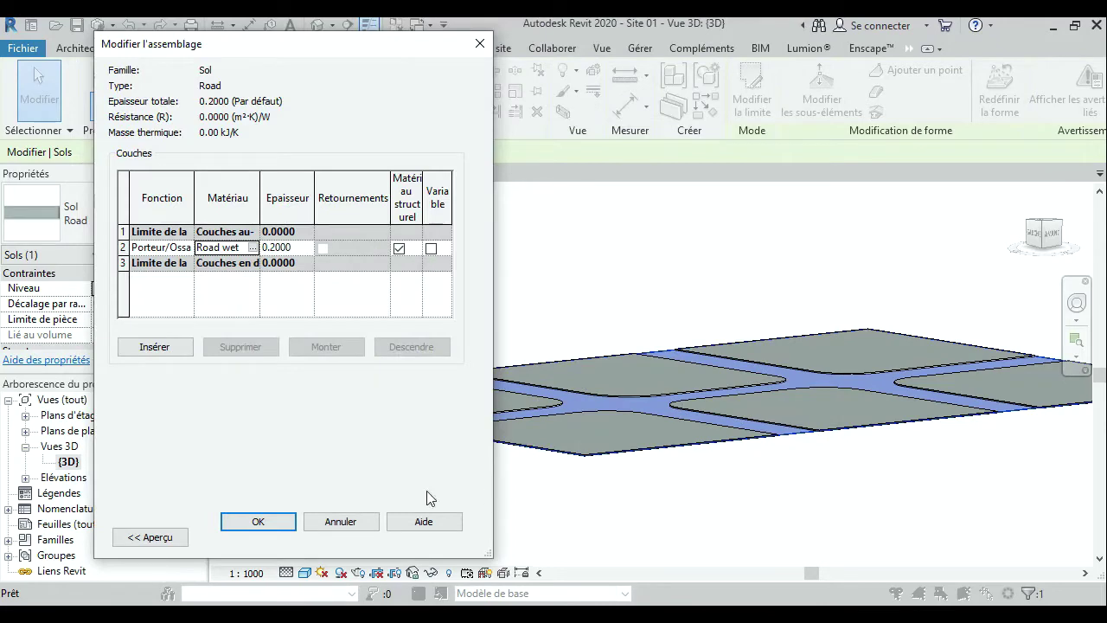
left_click(286, 520)
left_click(301, 536)
Create a new material named sidewalk for the Sidewalk floor's structural layer.
left_click(692, 477)
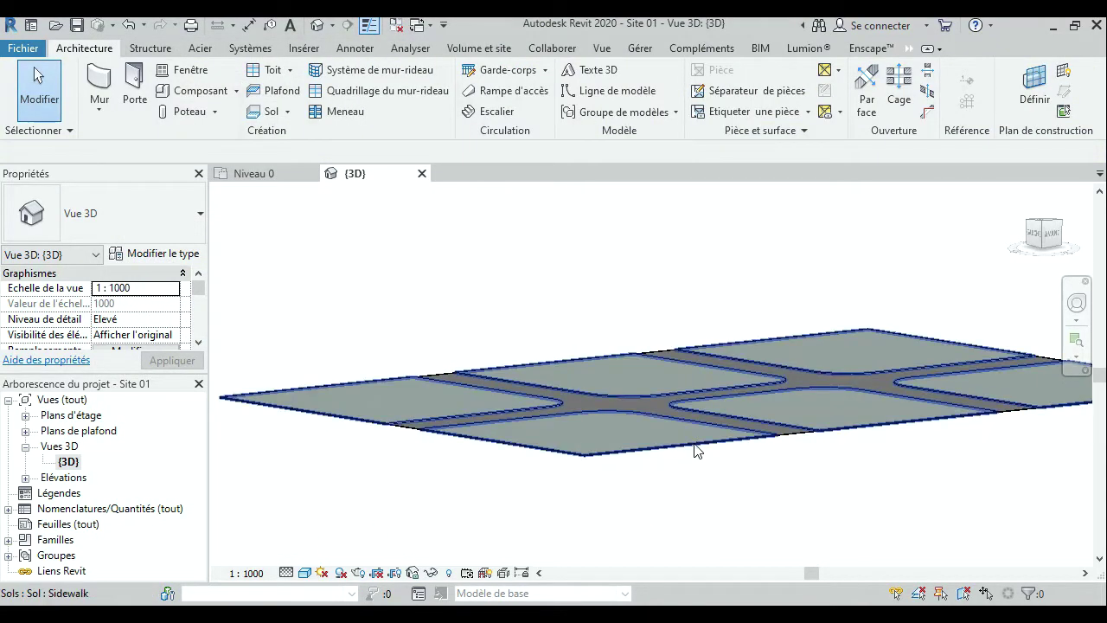
left_click(698, 450)
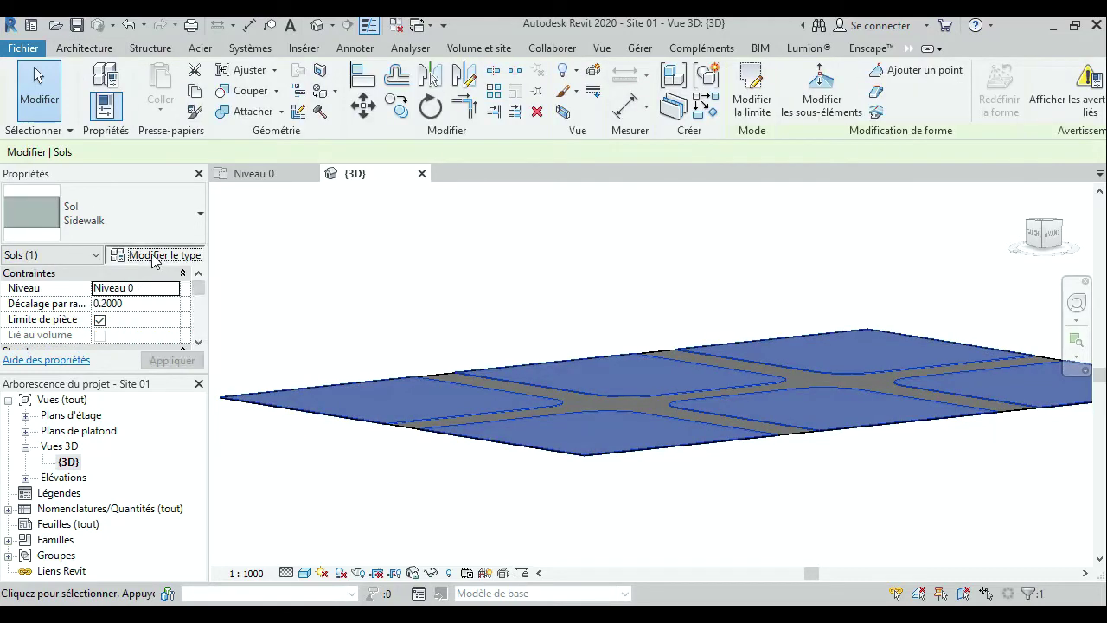
left_click(154, 254)
left_click(326, 213)
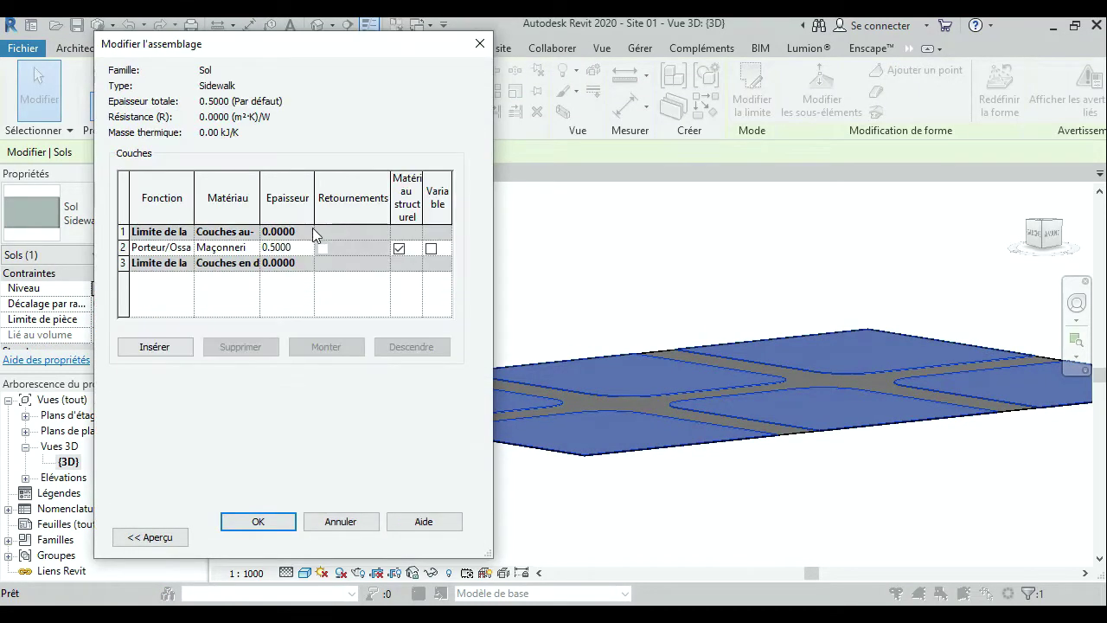
left_click(255, 249)
left_click(255, 248)
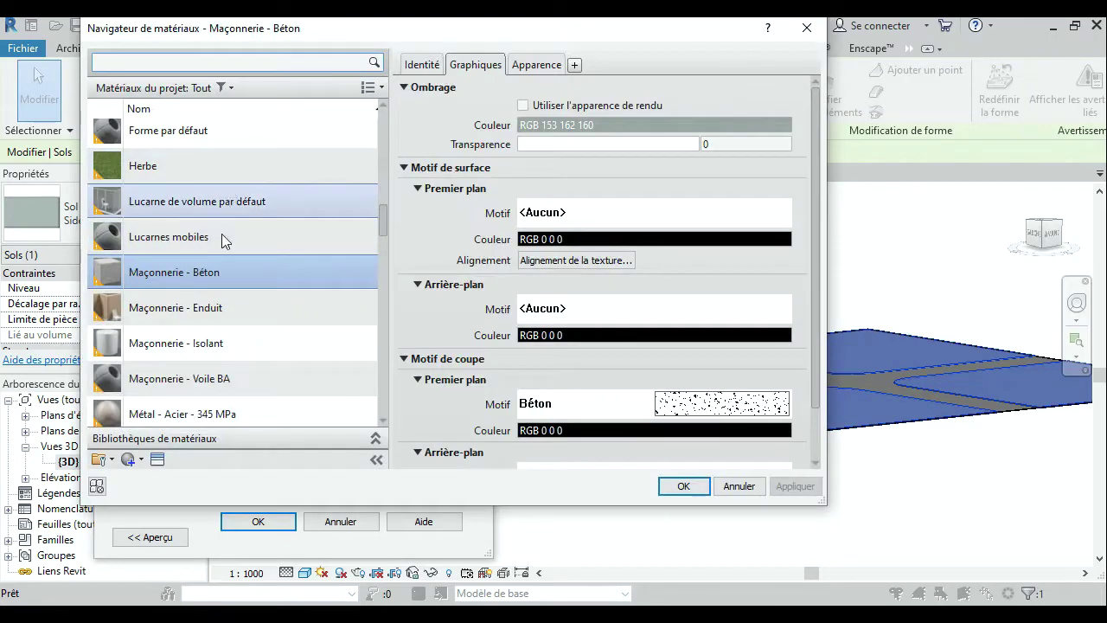
left_click(142, 461)
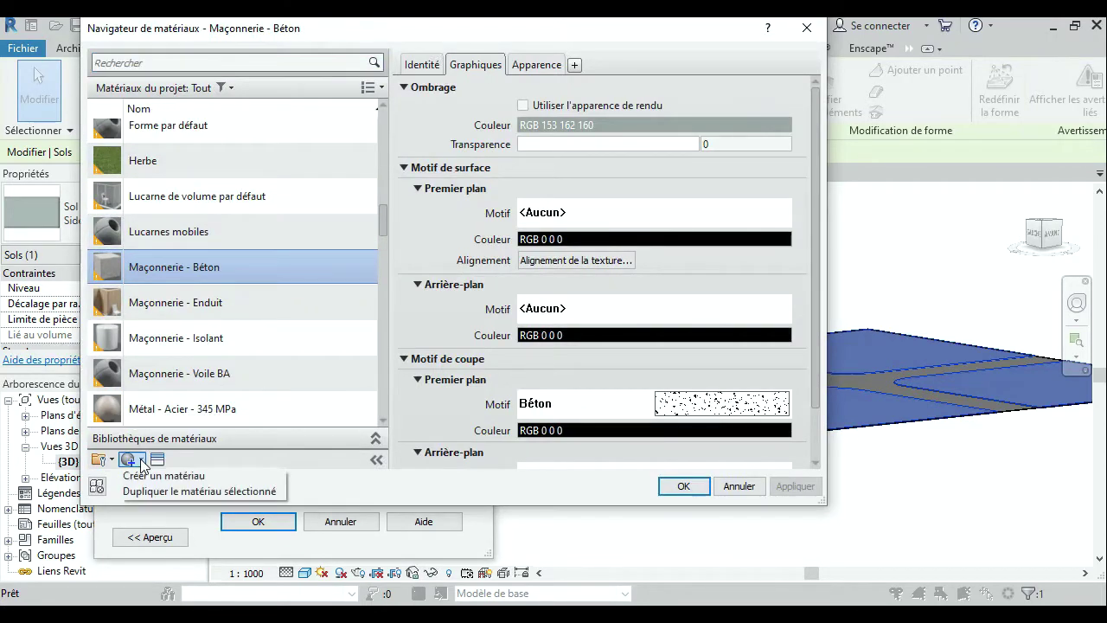
left_click(160, 475)
left_click(424, 67)
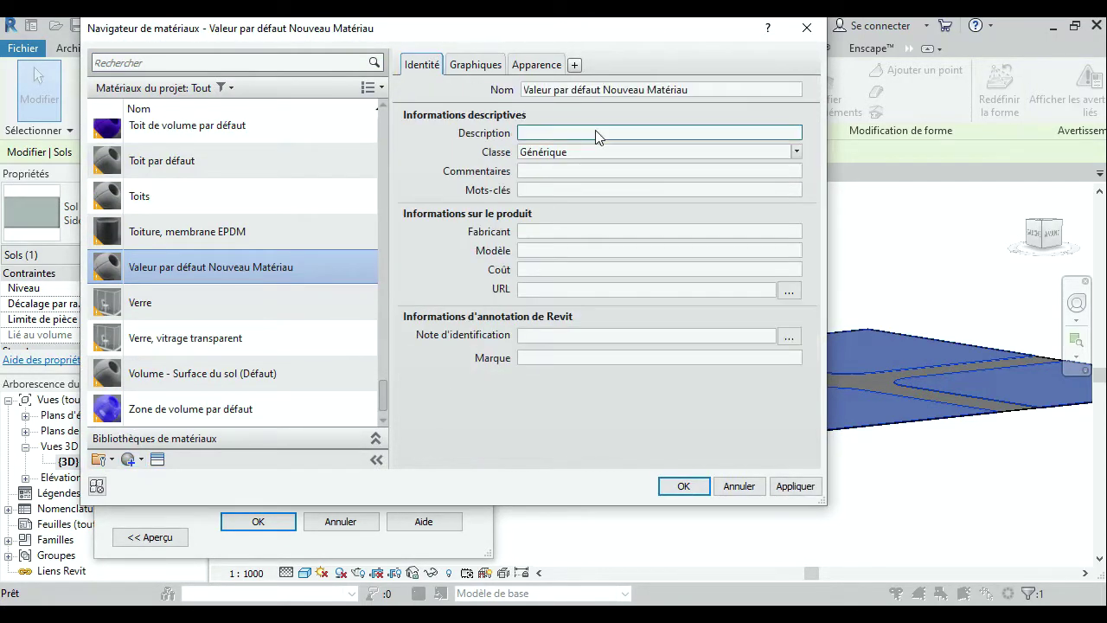
double_click(641, 90)
key("ctrl+a")
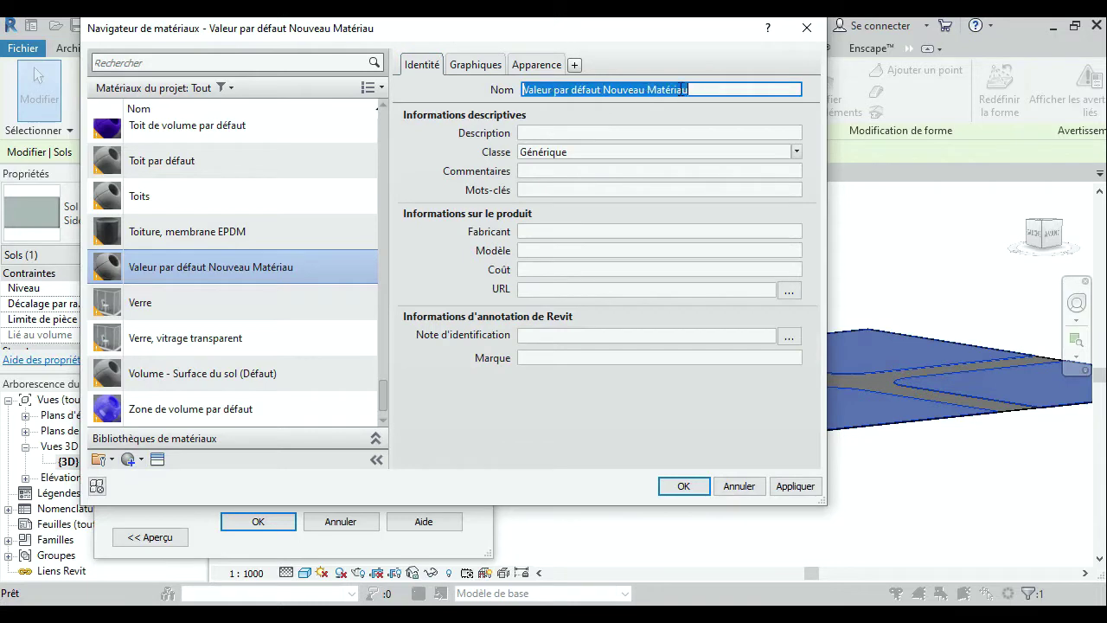
type("sidewalk")
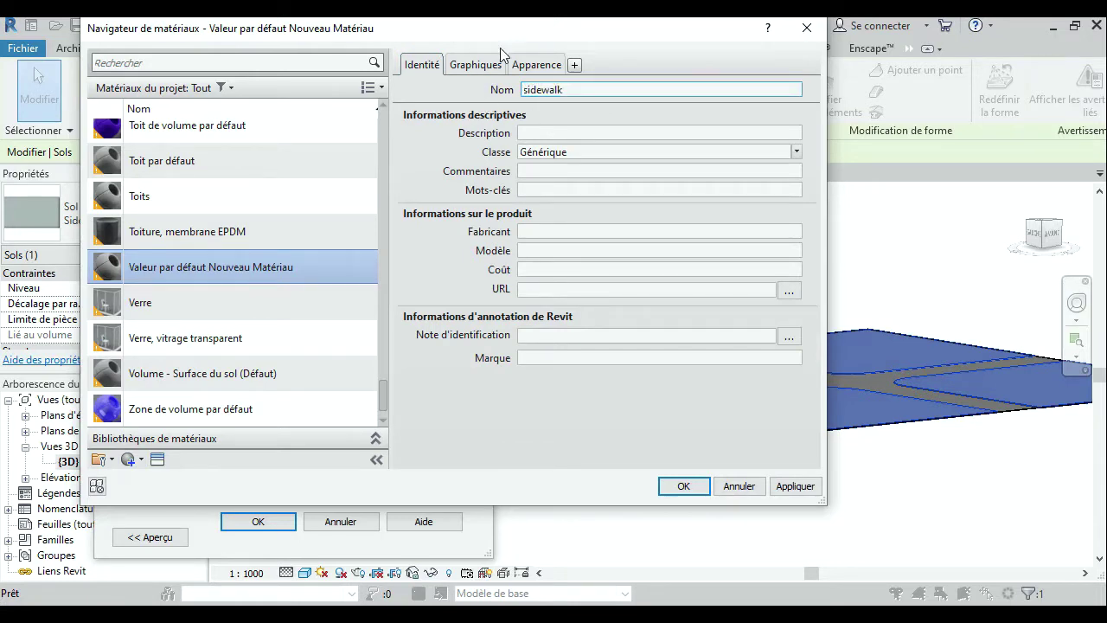
Give sidewalk the TexturesCom_FloorsRegular0230_2_M.jpg paving image at 500 cm sample size.
left_click(533, 65)
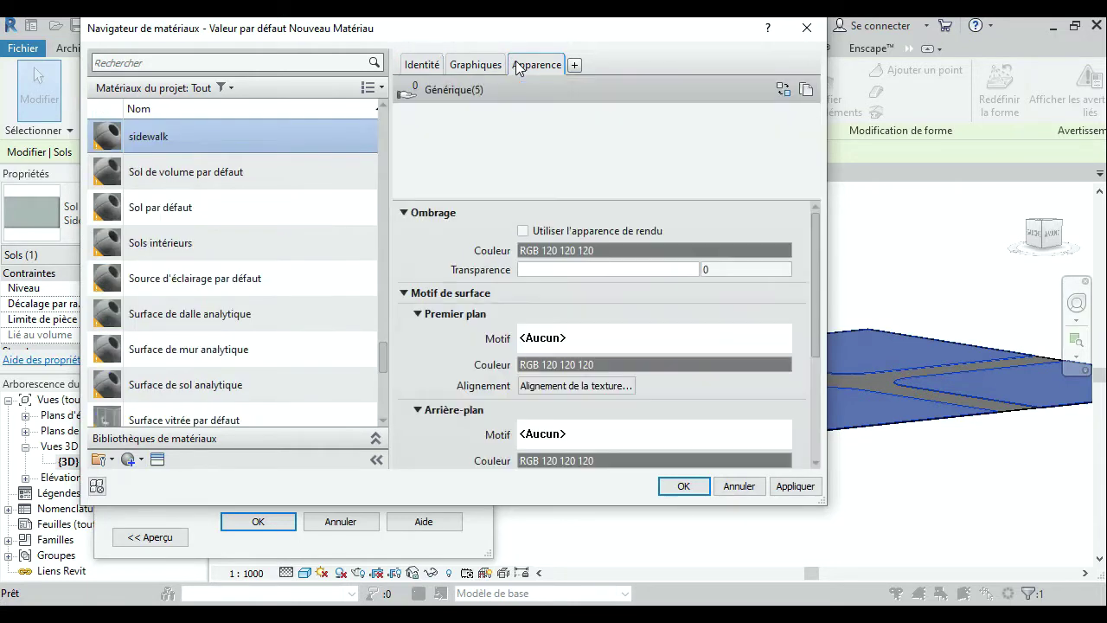
left_click(603, 272)
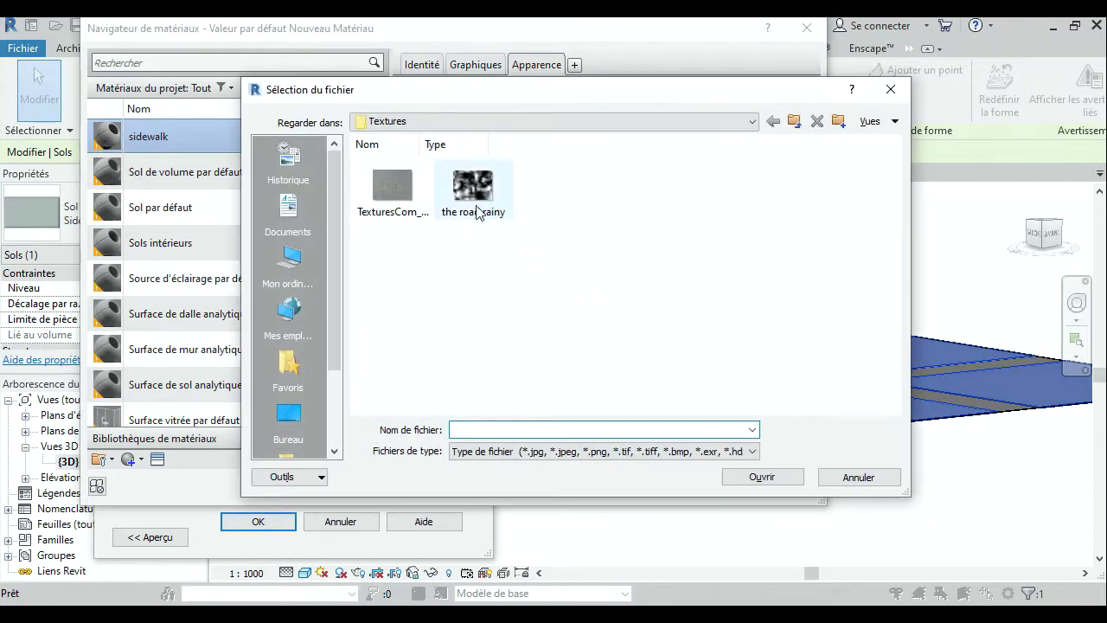
left_click(393, 194)
left_click(763, 476)
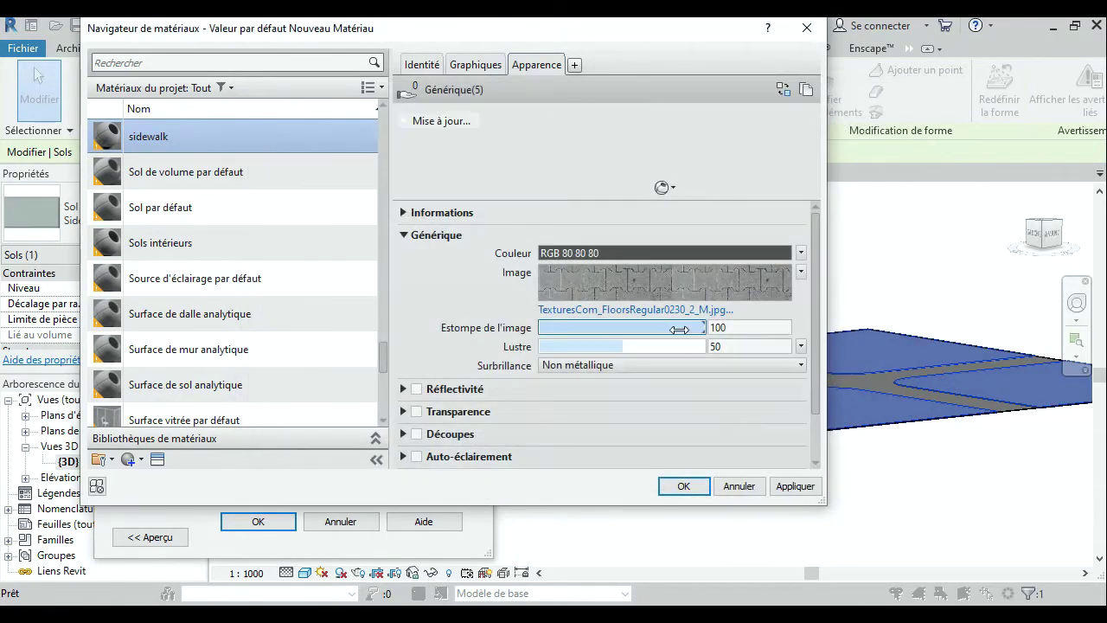
left_click(585, 310)
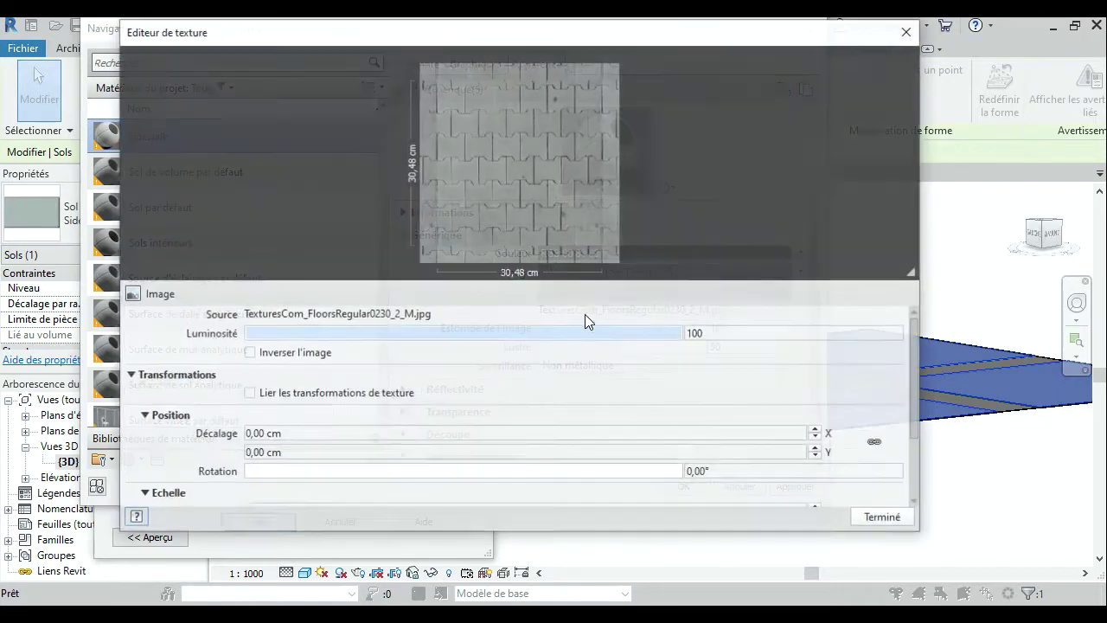
scroll(280, 452, "down", 3)
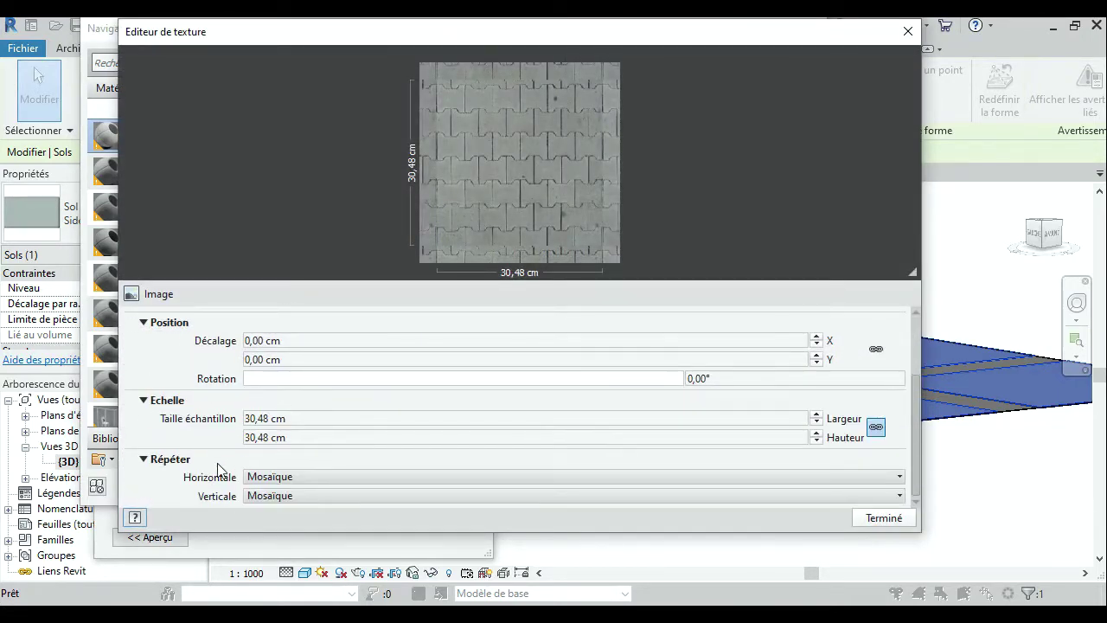
left_click(311, 419)
type("500")
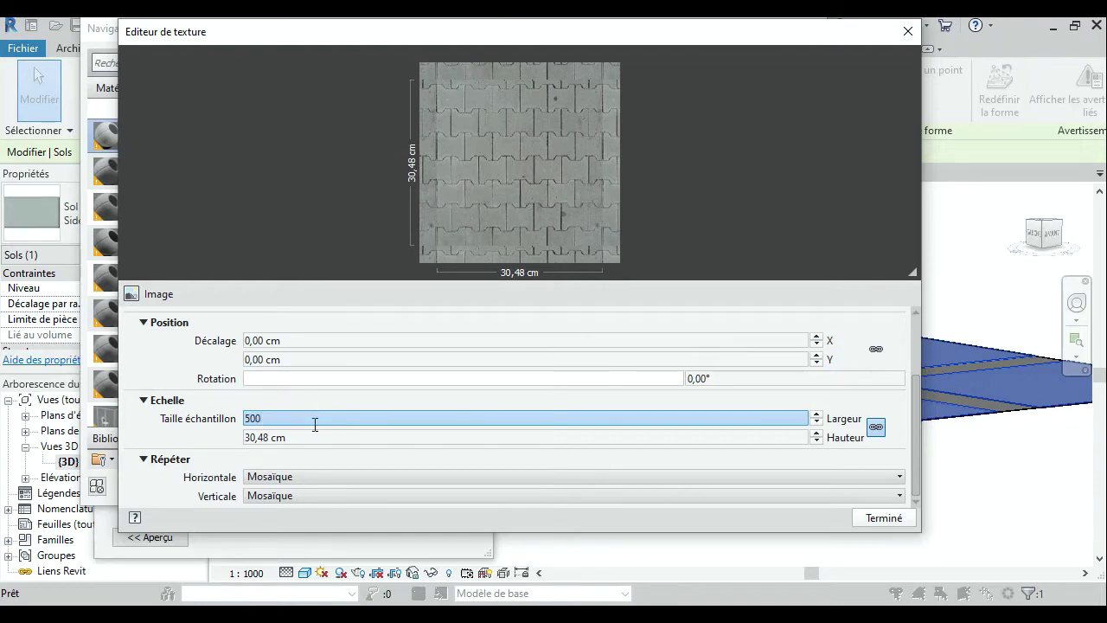
key("Return")
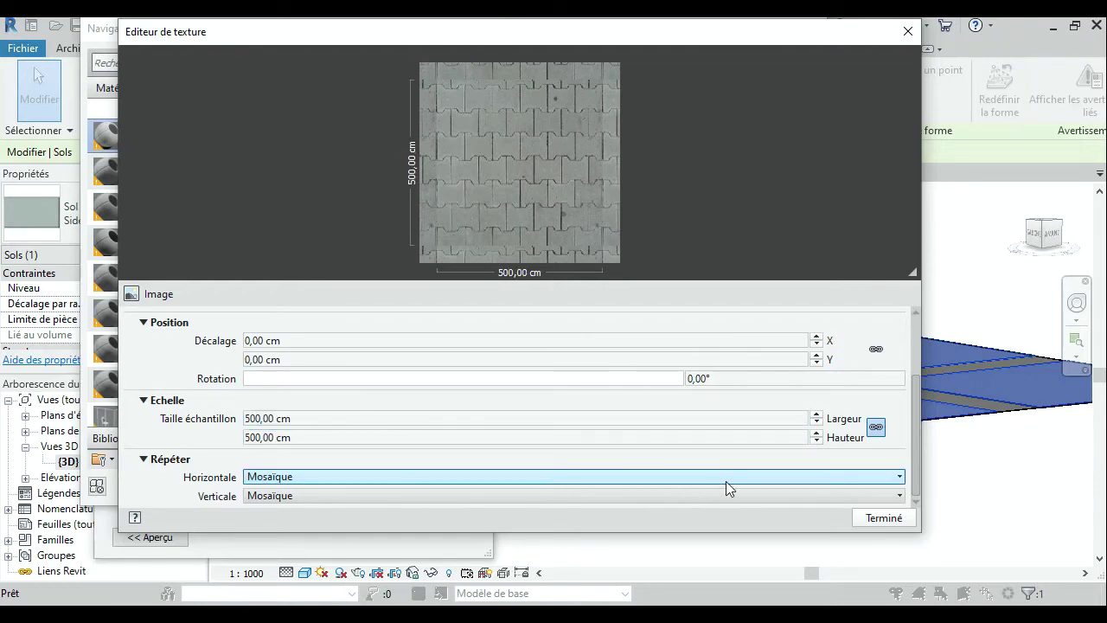
left_click(884, 518)
Enable a grey RGB 122 122 122 tint and confirm sidewalk as the floor's layer material.
scroll(428, 445, "down", 2)
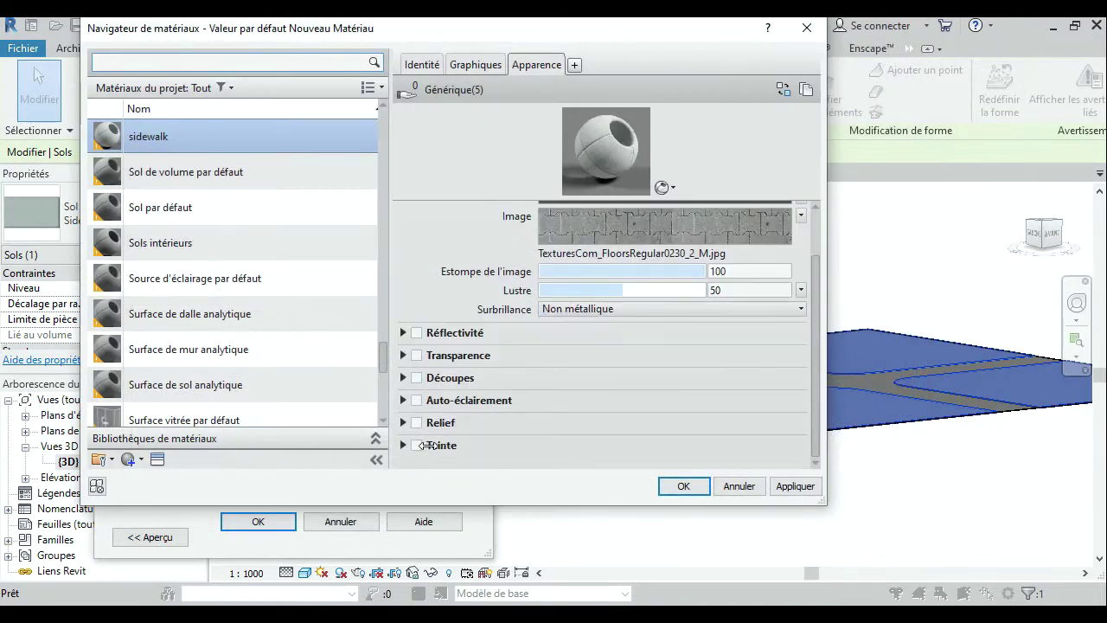
left_click(403, 445)
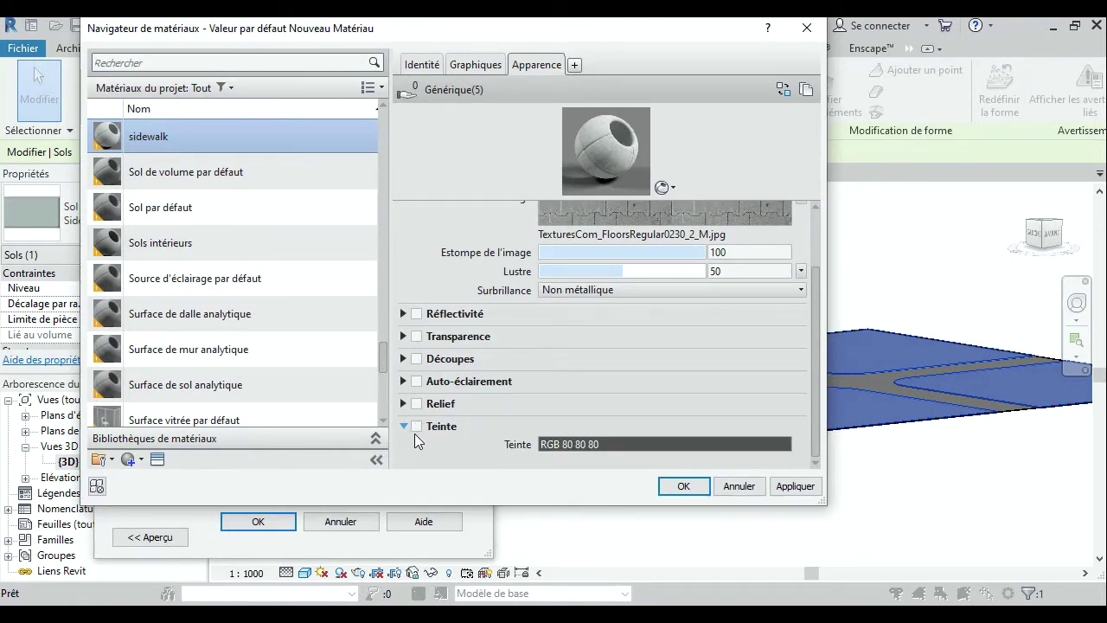
left_click(416, 426)
left_click(583, 444)
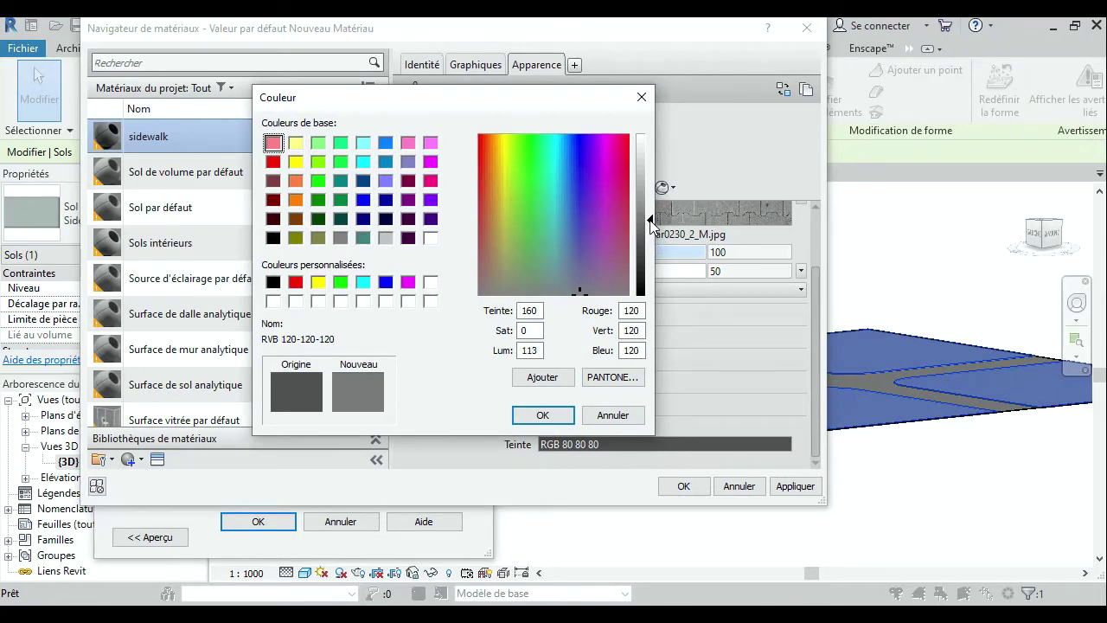
left_click(542, 416)
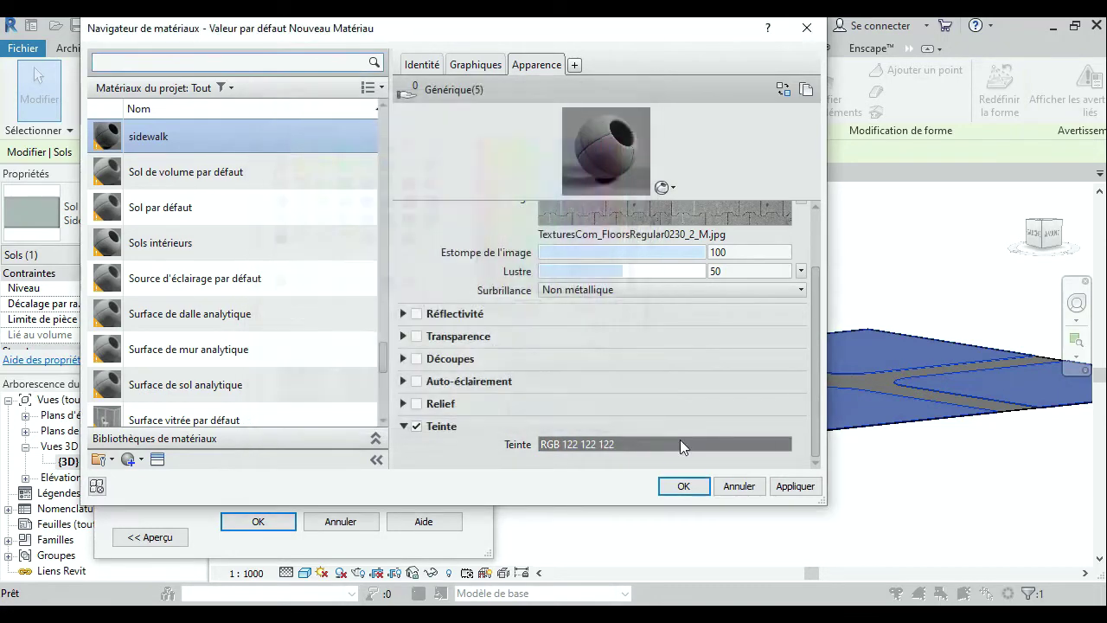
left_click(788, 486)
left_click(683, 486)
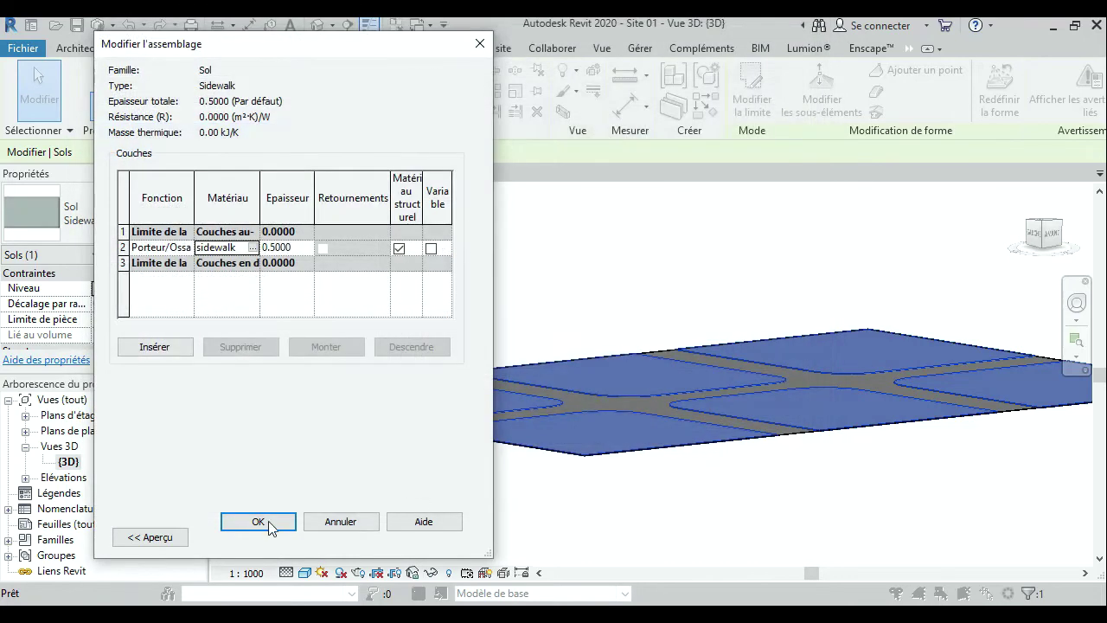
left_click(259, 524)
left_click(277, 536)
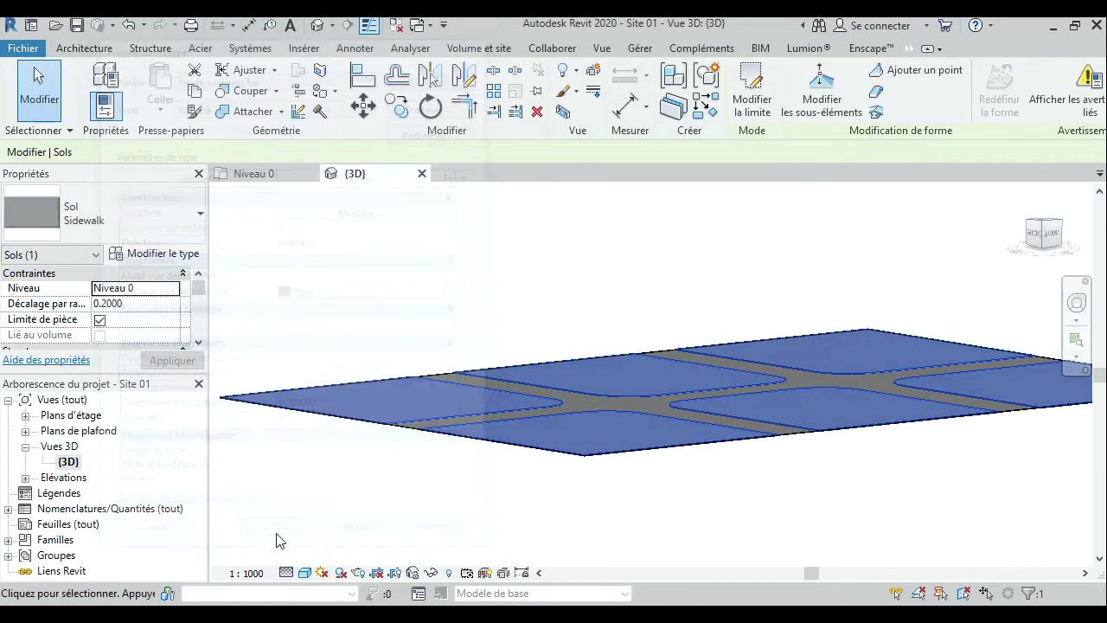
Deselect the Sidewalk floor and launch the Enscape live preview from the Enscape tab.
left_click(714, 499)
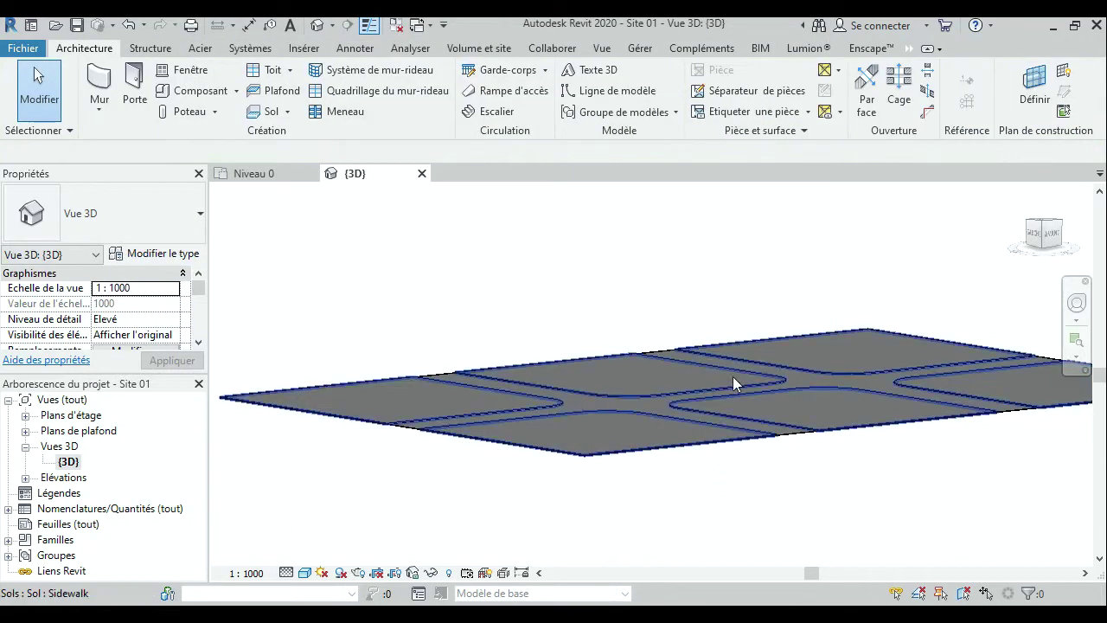
left_click(867, 52)
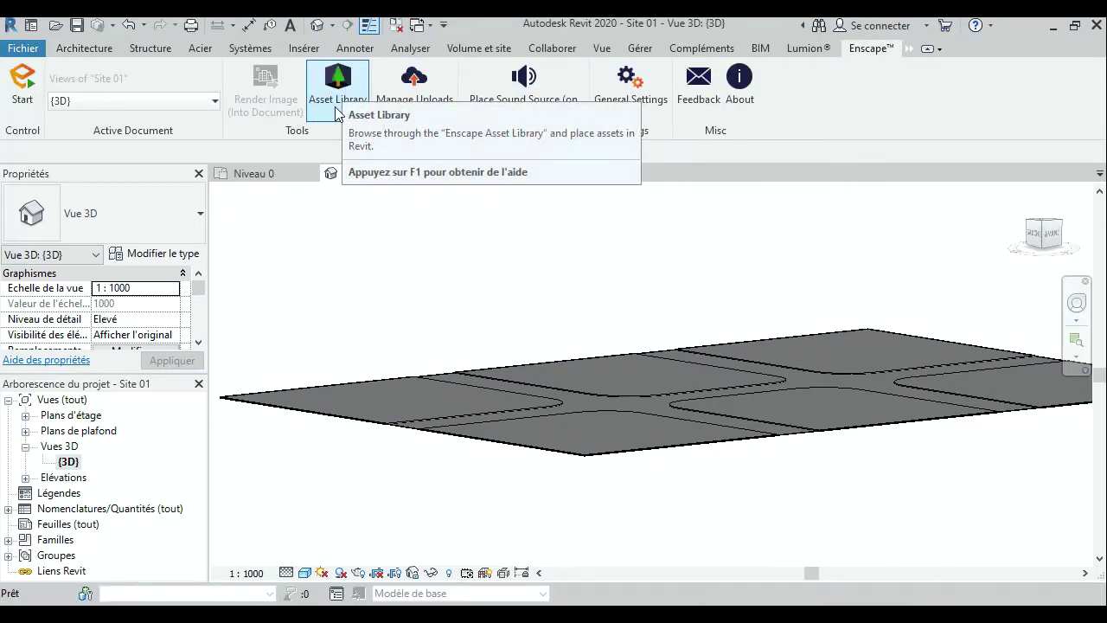
left_click(21, 91)
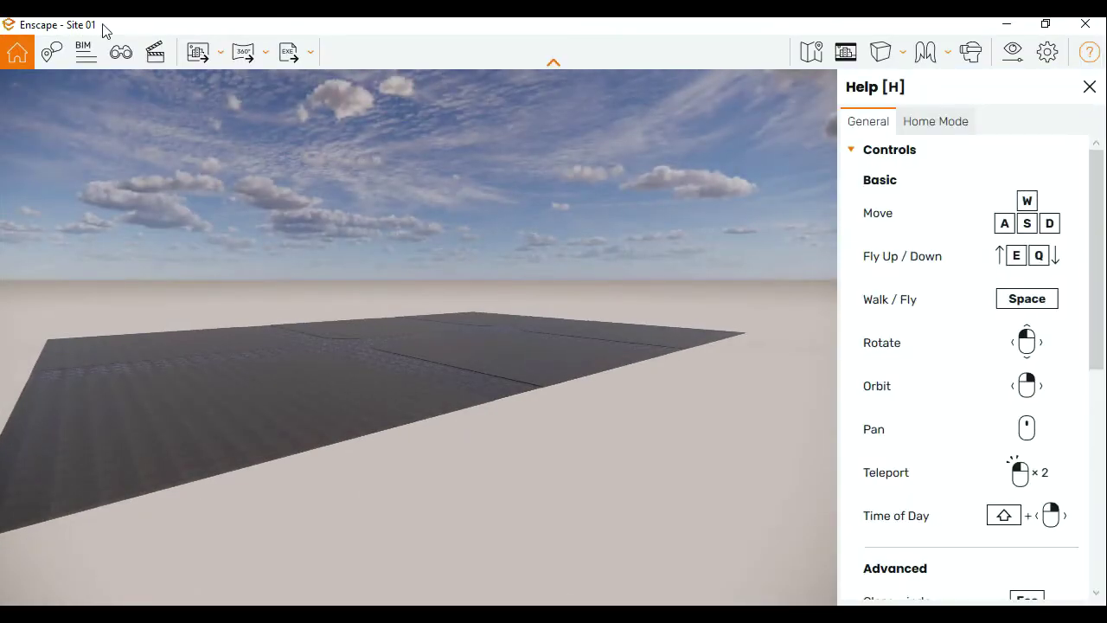
Fly the Enscape camera over the site to inspect the wet road and paved sidewalks.
left_click(1090, 52)
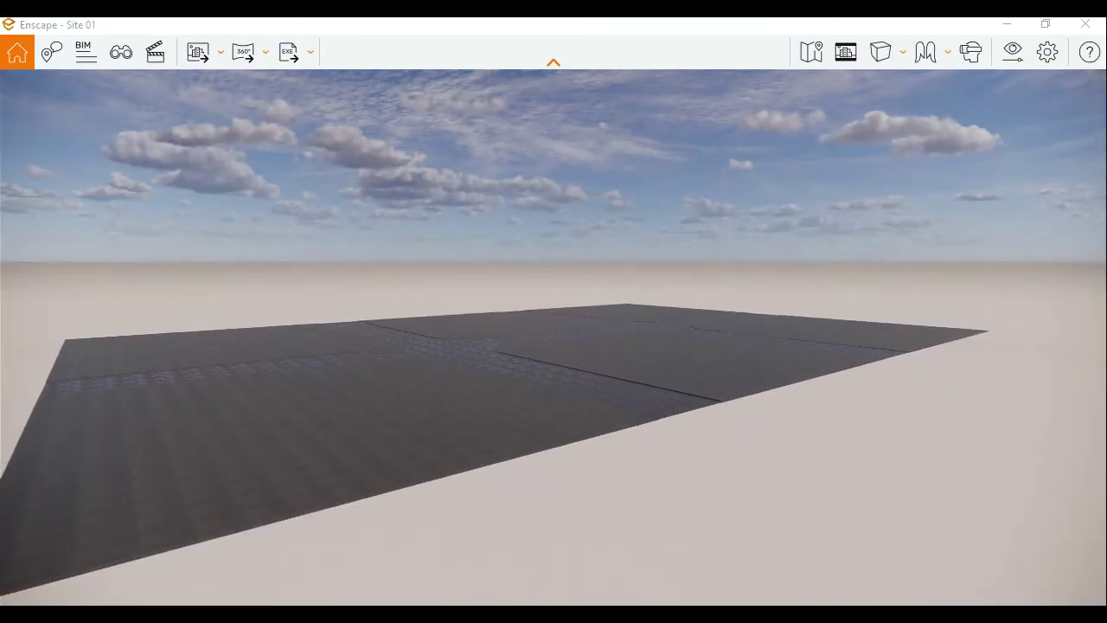
left_click_drag(259, 443, 190, 459)
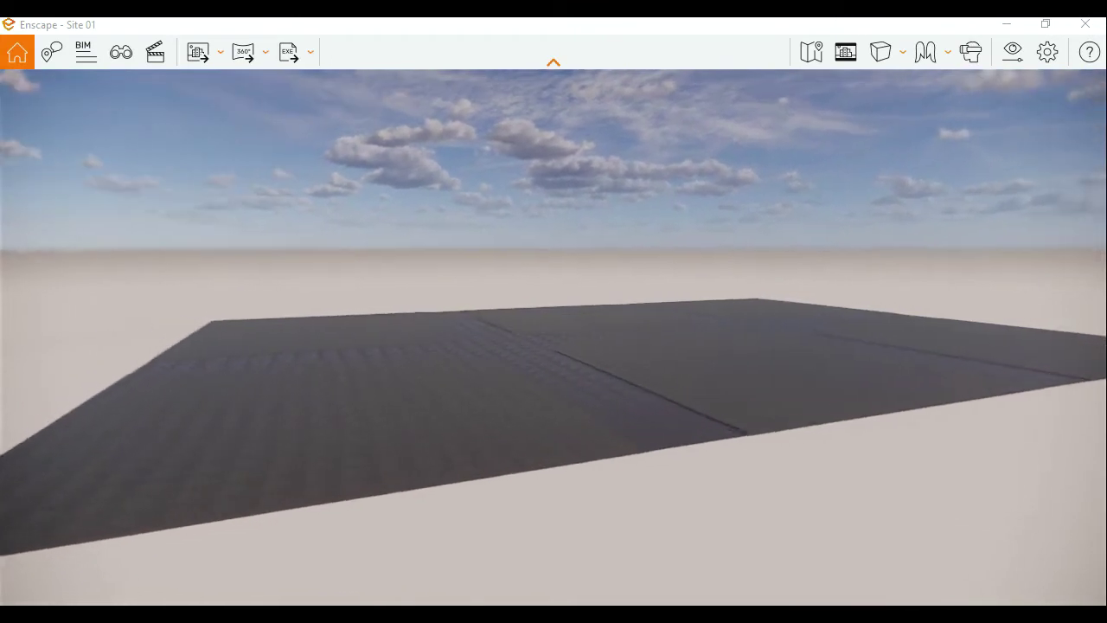
mouse_move(484, 413)
left_mouse_down()
mouse_move(484, 290)
mouse_move(578, 416)
left_mouse_up()
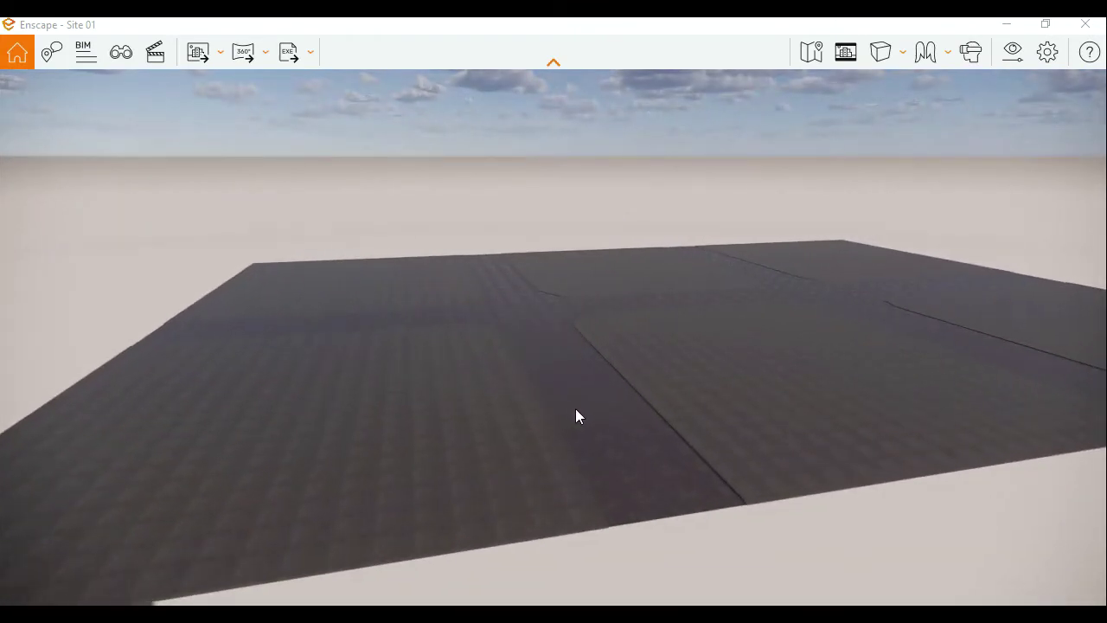
key("w")
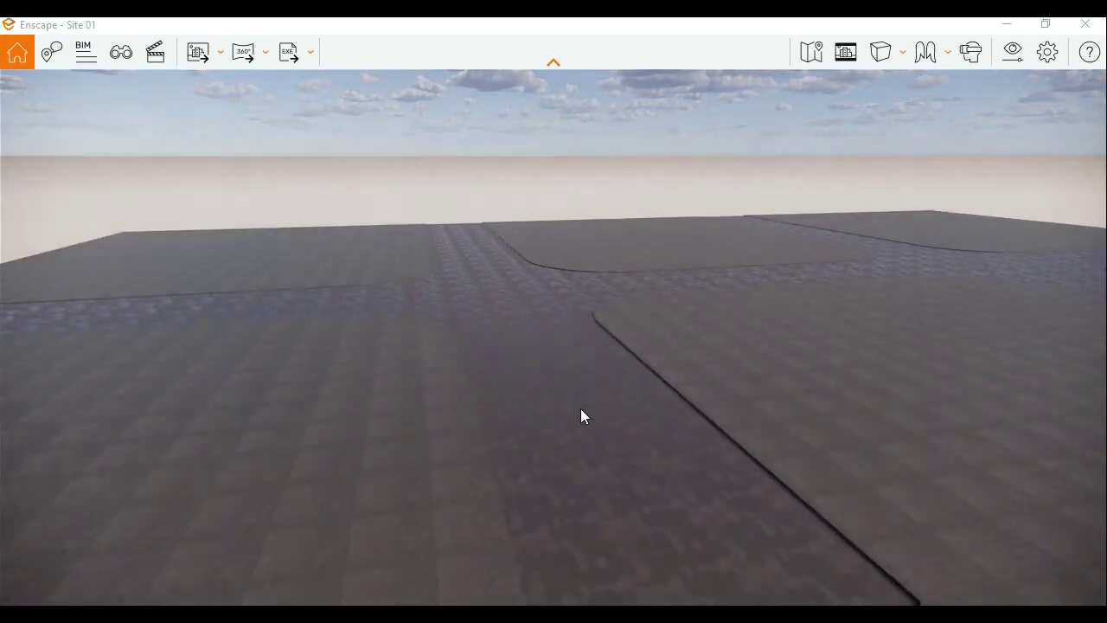
right_click_drag(563, 382, 536, 382, "shift")
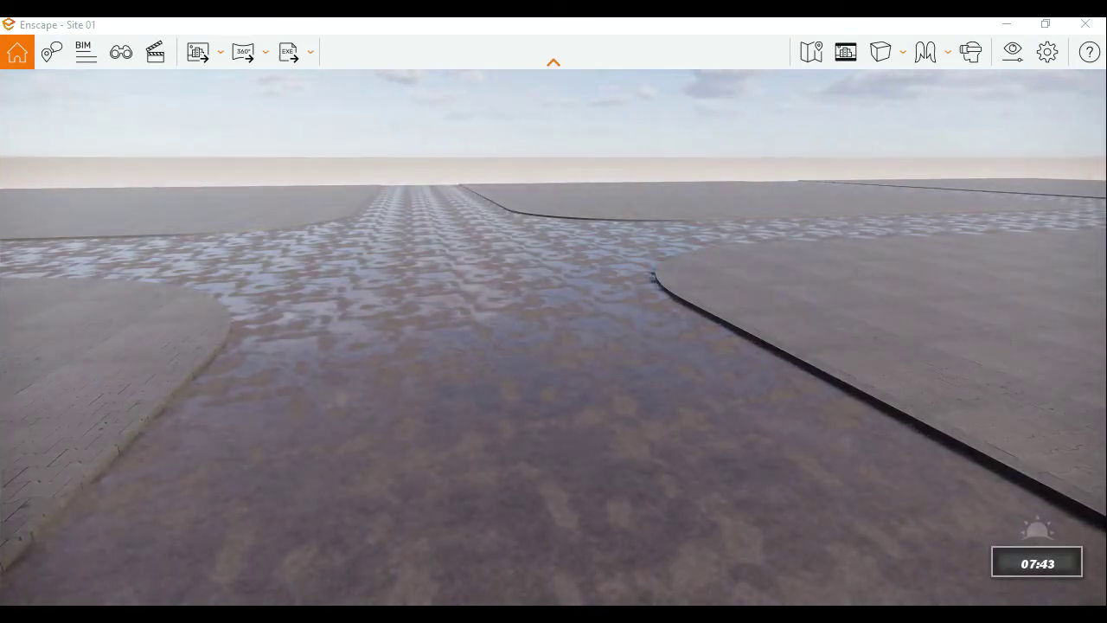
left_click_drag(744, 358, 657, 358)
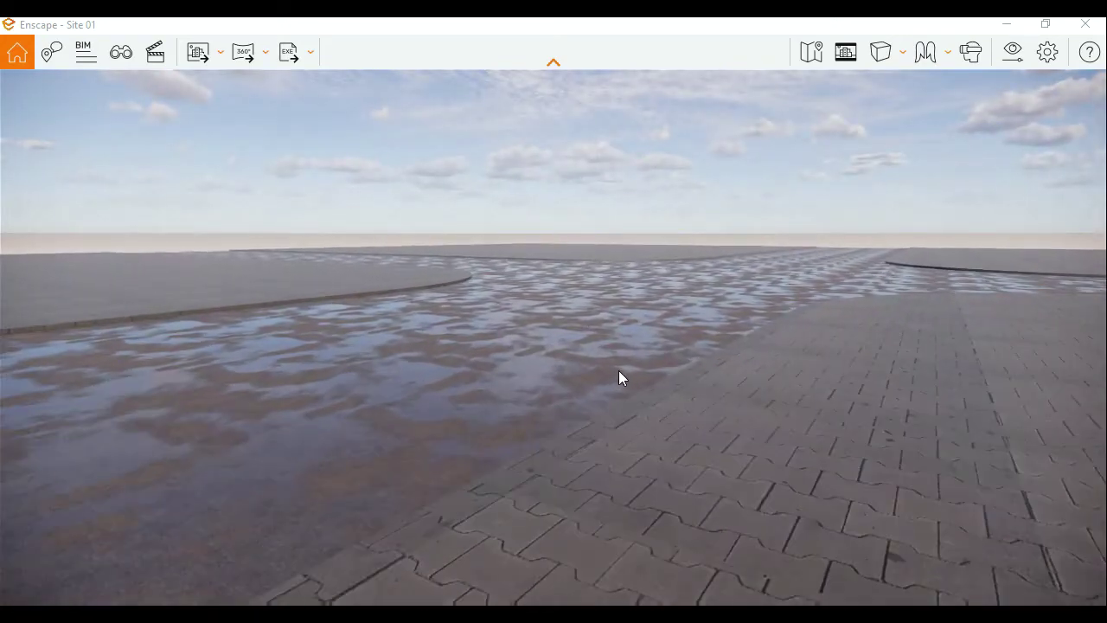
mouse_move(585, 361)
left_mouse_down()
mouse_move(675, 360)
mouse_move(521, 335)
left_mouse_up()
left_click_drag(399, 364, 278, 434)
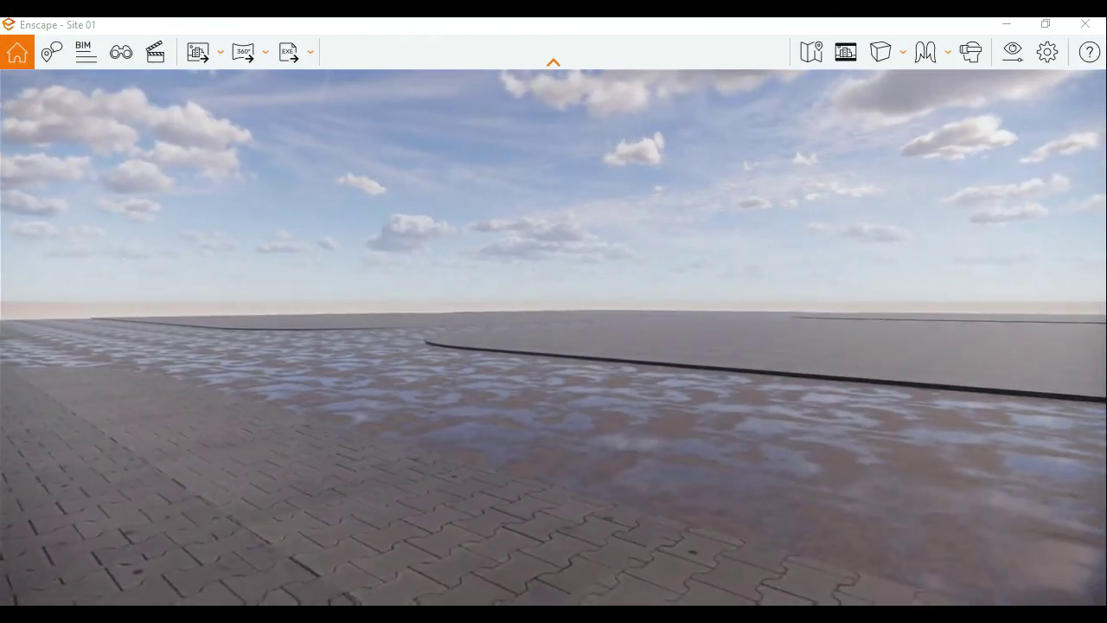
left_click_drag(304, 425, 260, 419)
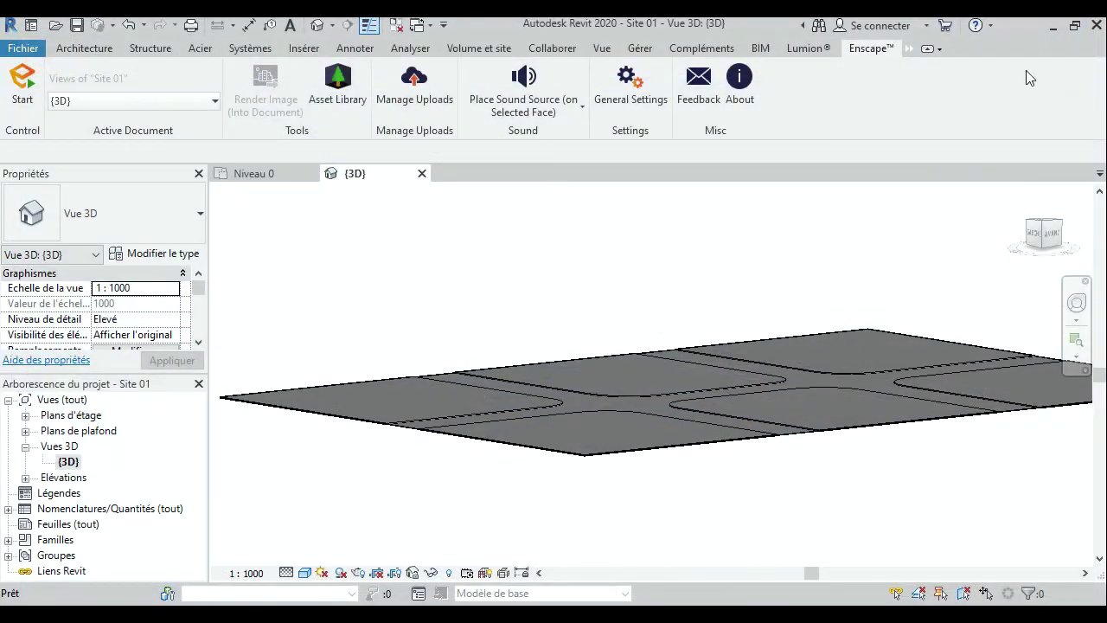
Close the Enscape preview and orbit to a higher view of the intersection.
left_click(1086, 24)
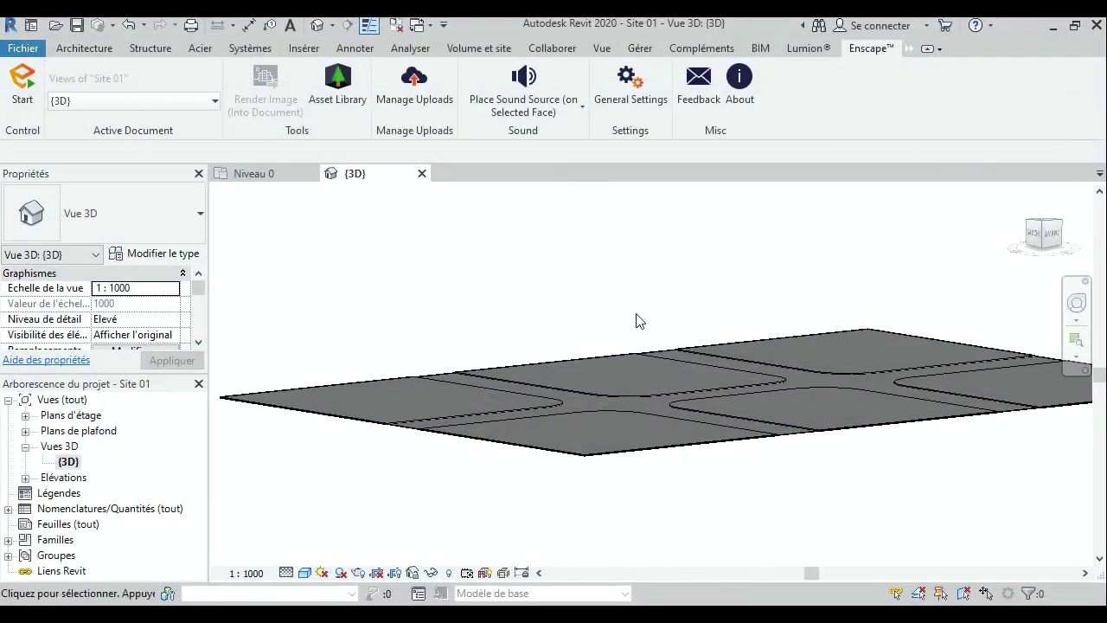
middle_click_drag(628, 321, 594, 295, "shift")
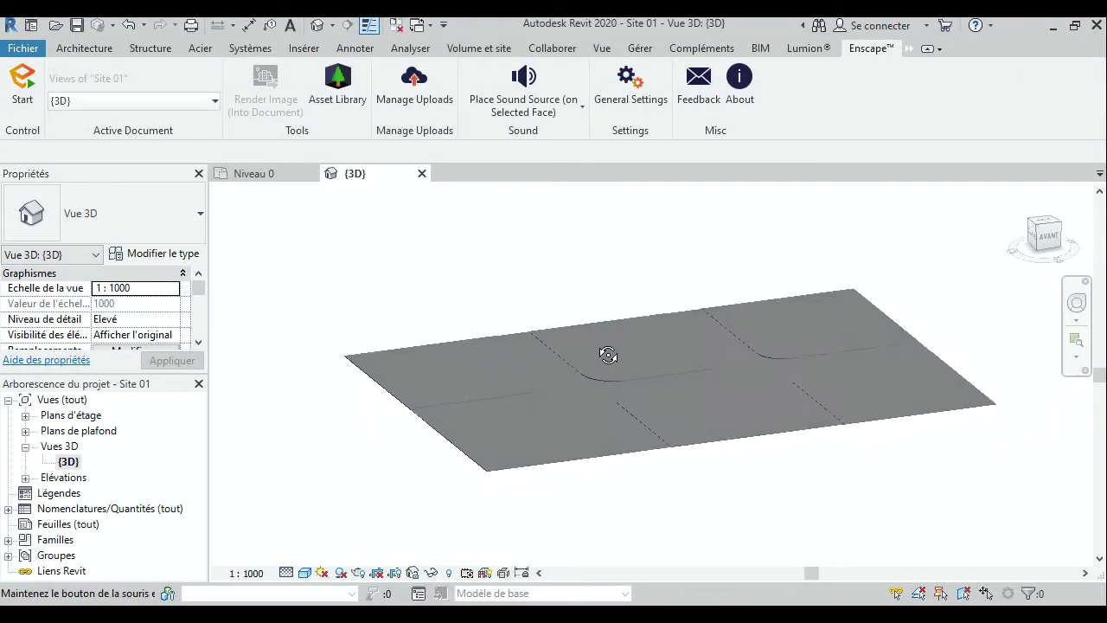
left_click(107, 55)
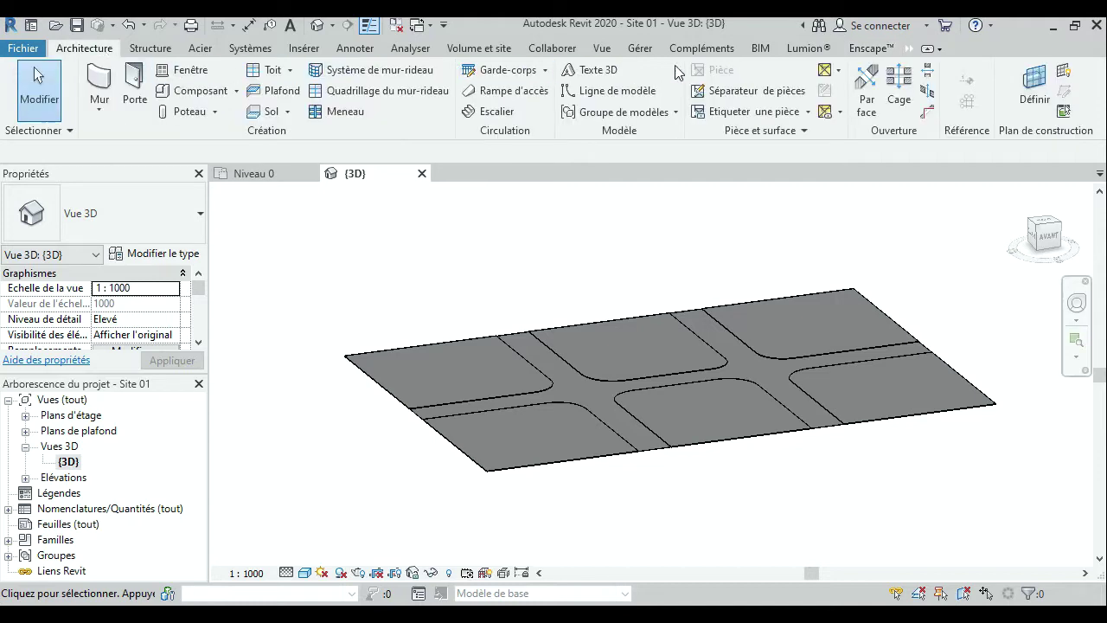
Create a new family from the Profil métrique template.
left_click(23, 47)
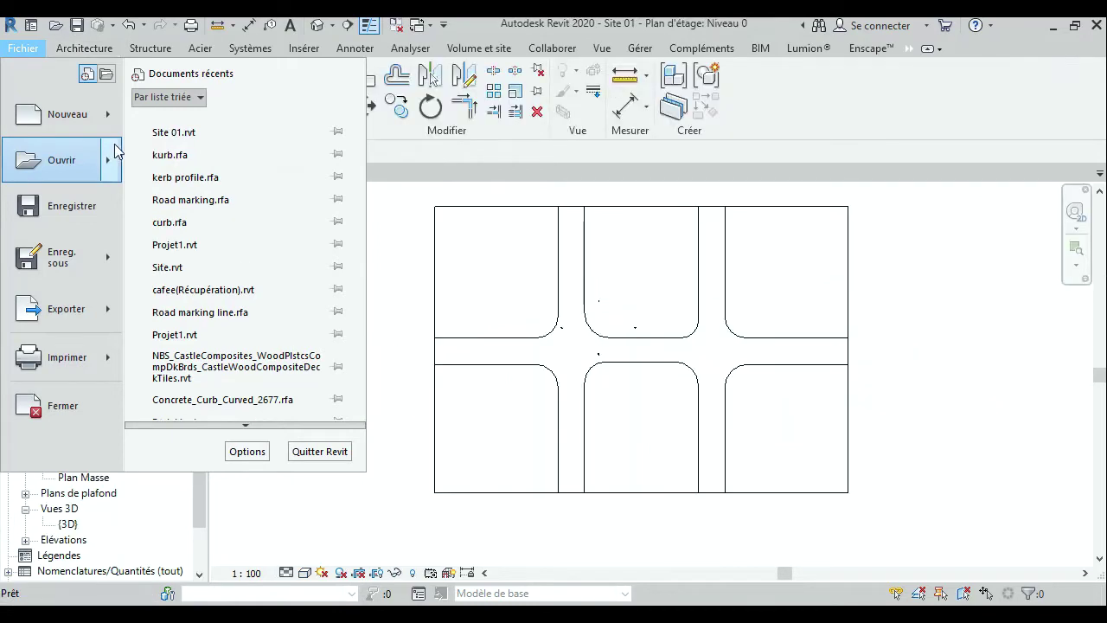
mouse_move(62, 114)
left_click(206, 189)
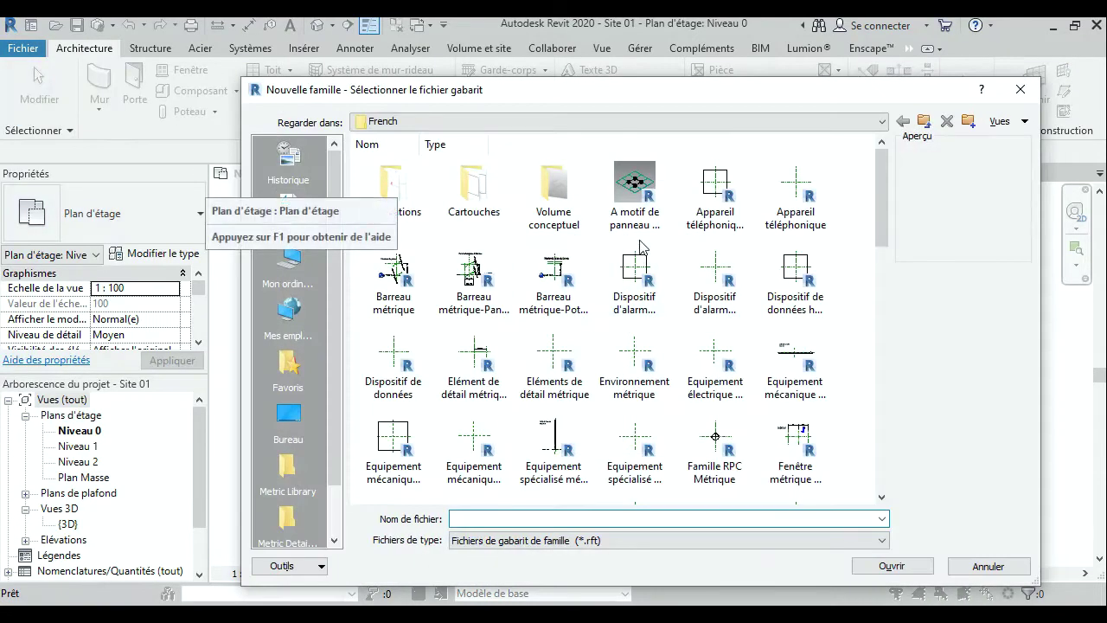
left_click_drag(878, 227, 885, 395)
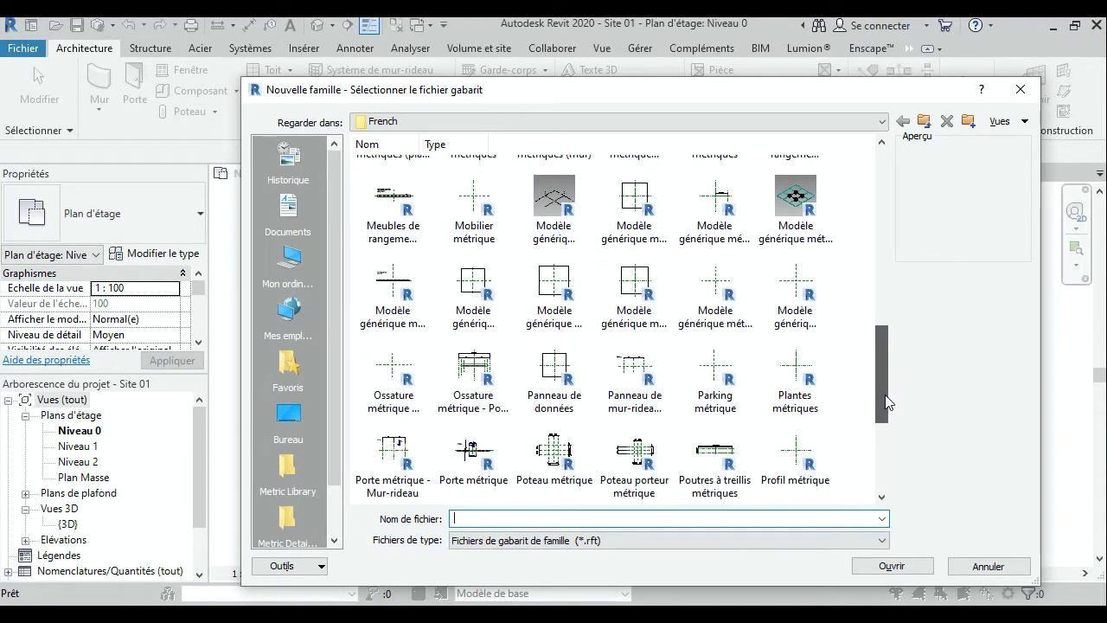
left_click(722, 216)
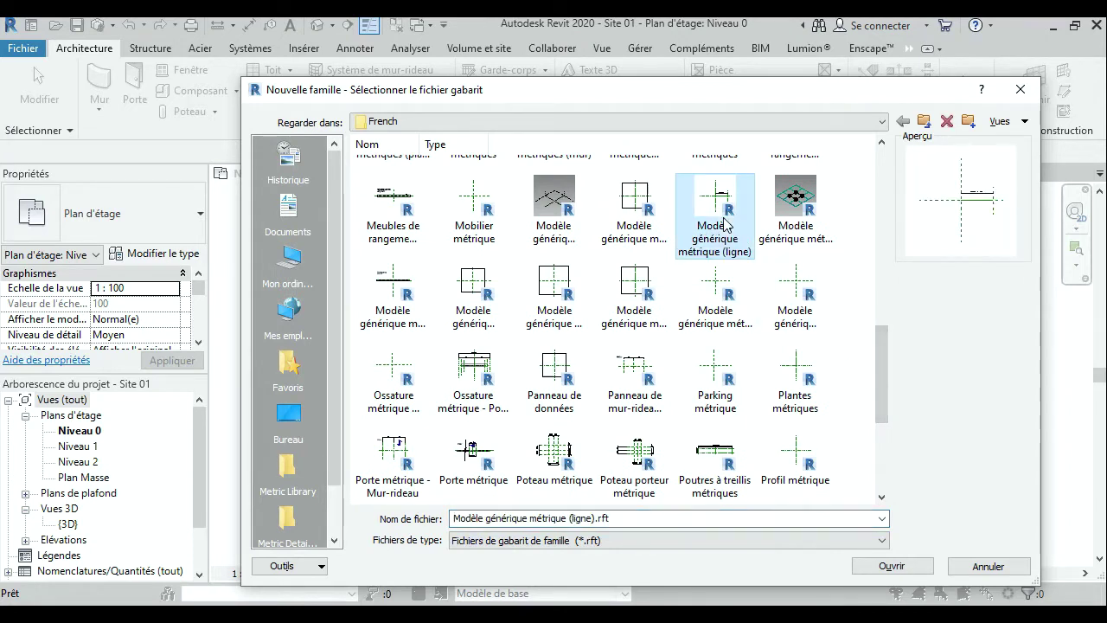
left_click(716, 290)
left_click(791, 298)
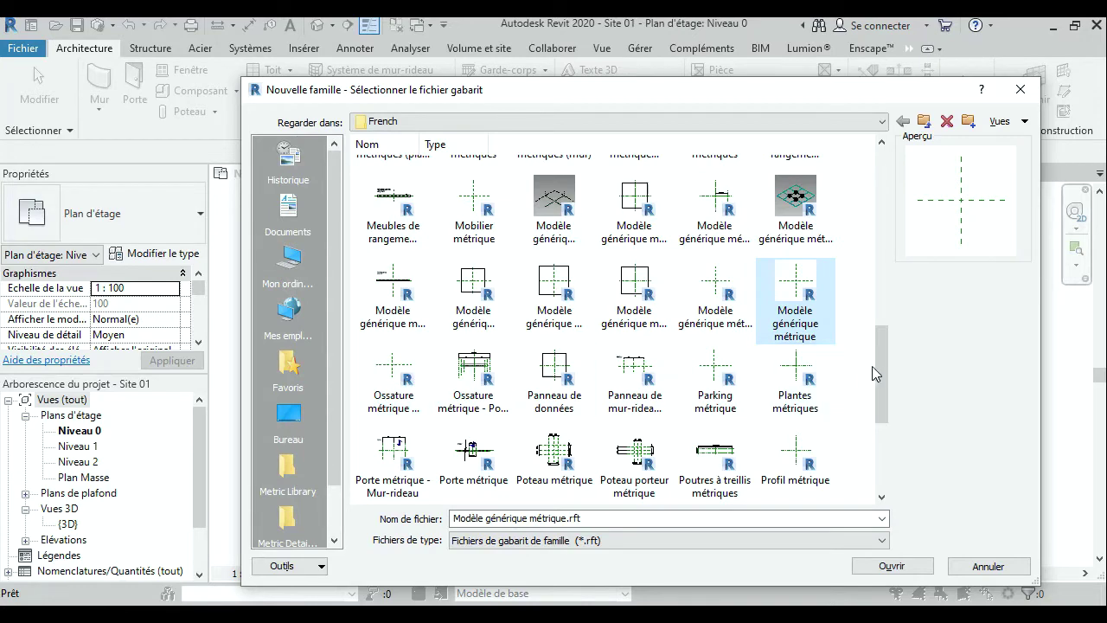
left_click(796, 458)
left_click(891, 566)
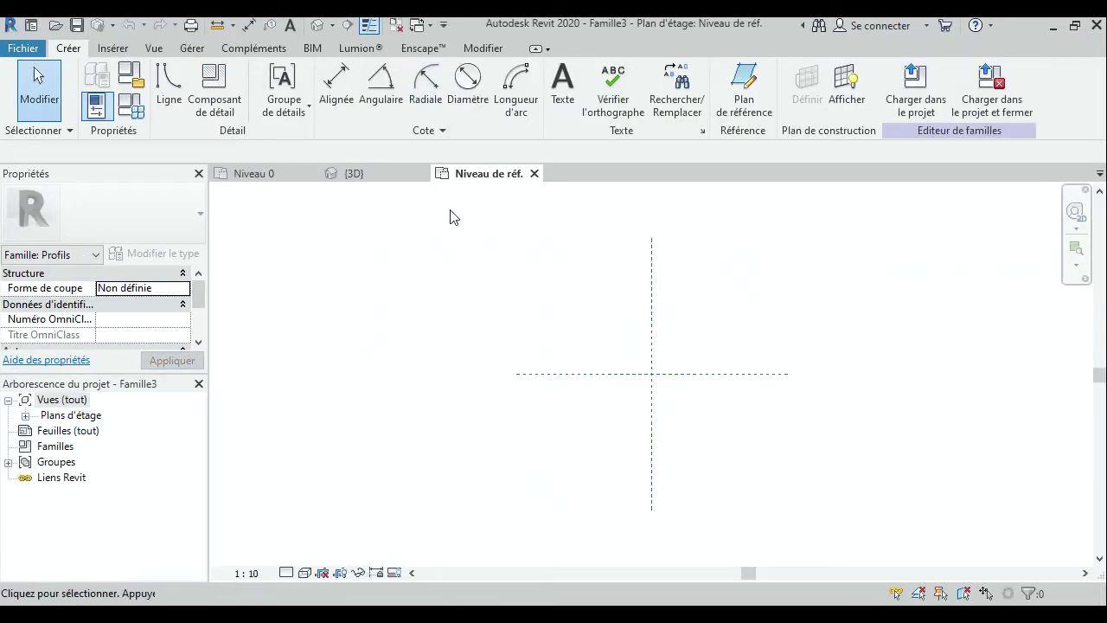
Draw a closed six-sided kerb outline with a sloped chamfer across the reference lines.
left_click(169, 82)
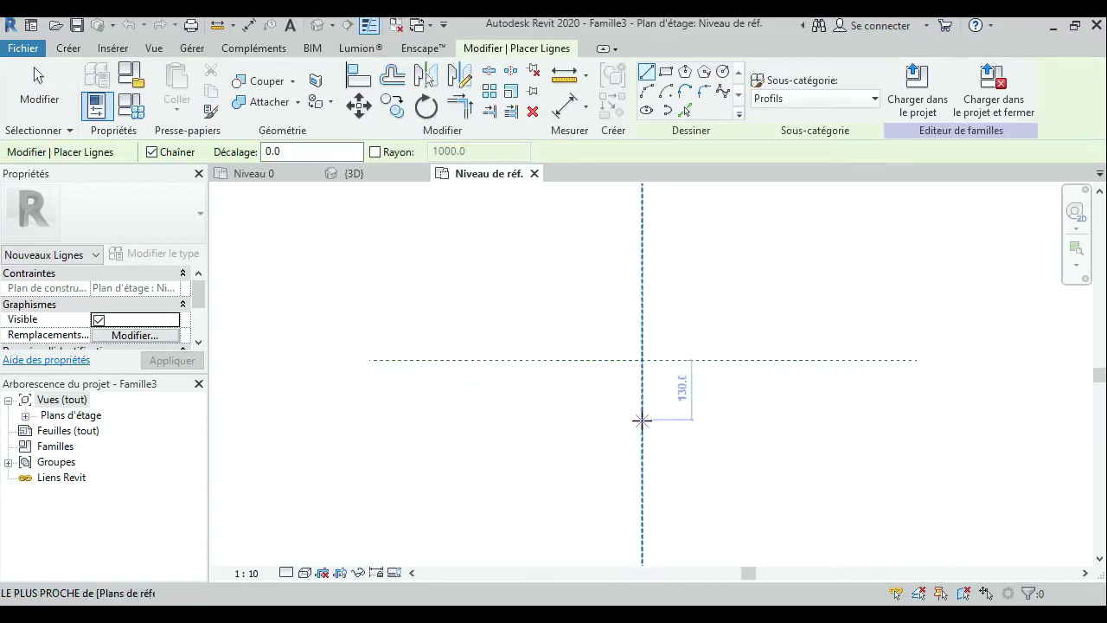
left_click(642, 406)
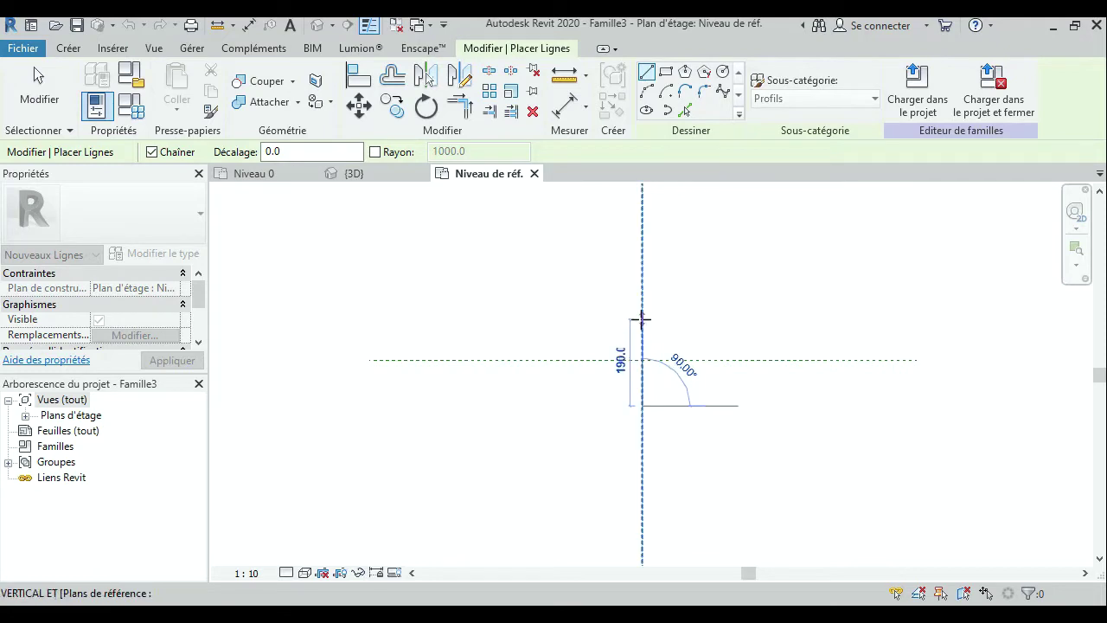
scroll(642, 319, "up", 1)
left_click(642, 317)
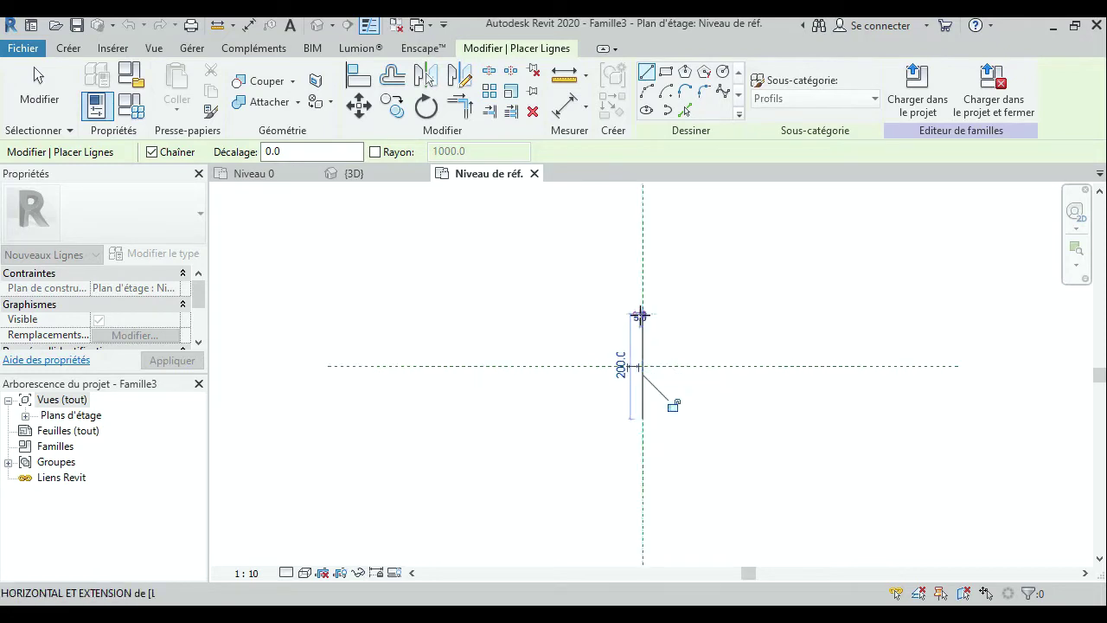
left_click(616, 317)
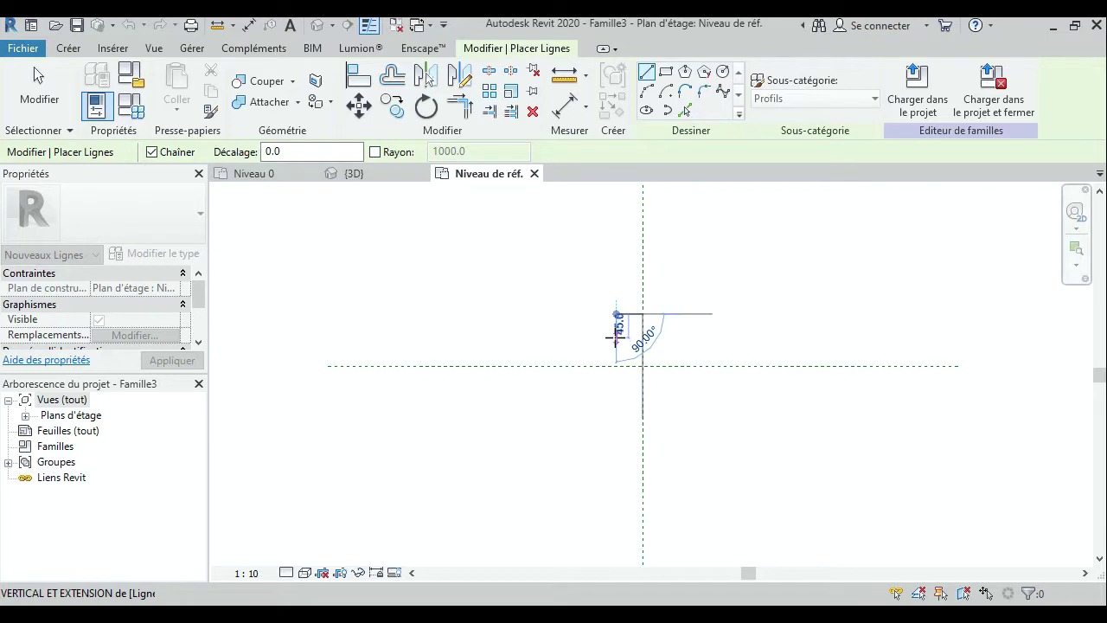
left_click(616, 337)
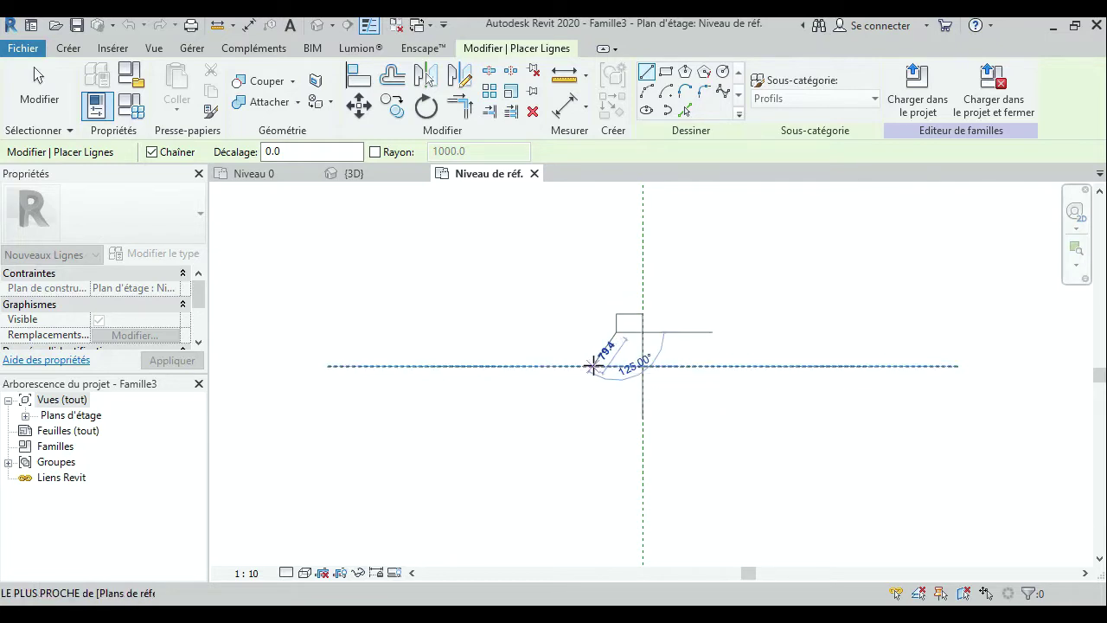
left_click(594, 368)
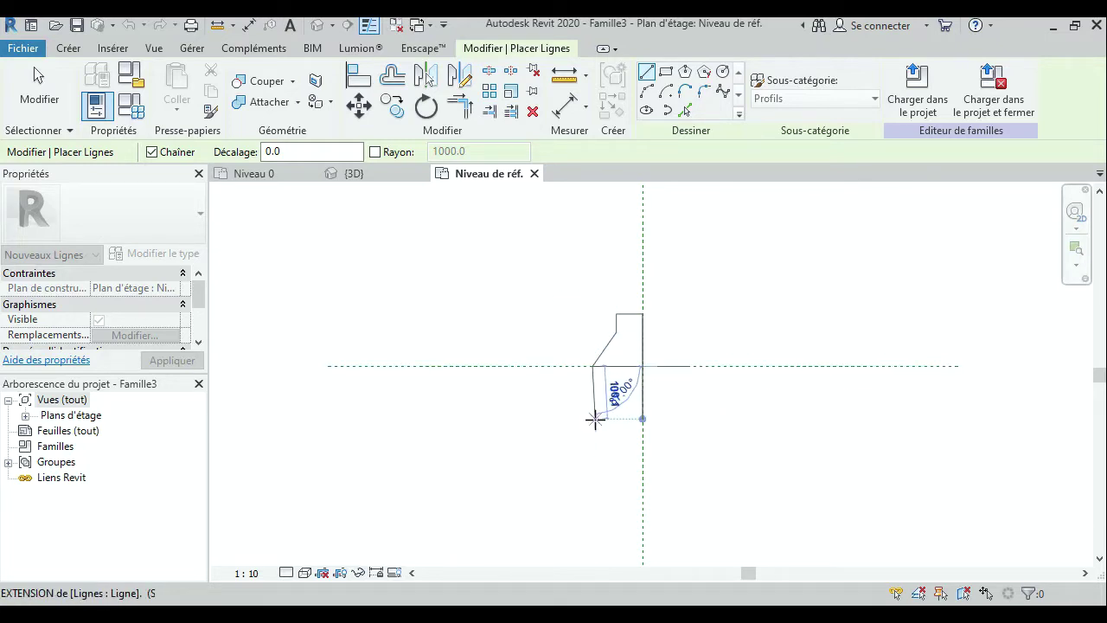
left_click(593, 419)
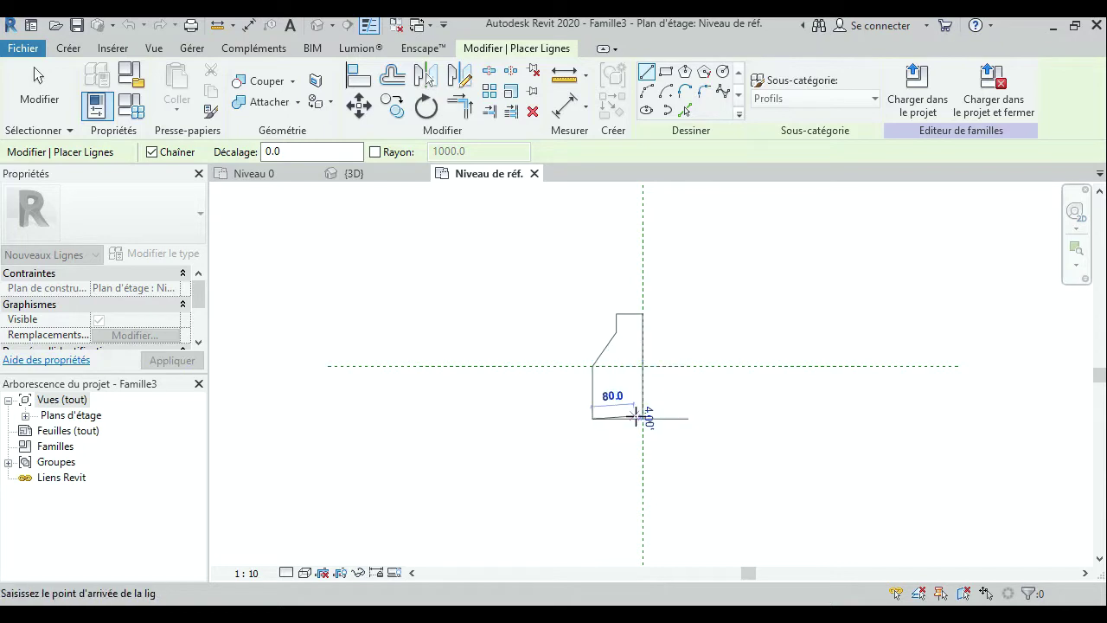
left_click(642, 418)
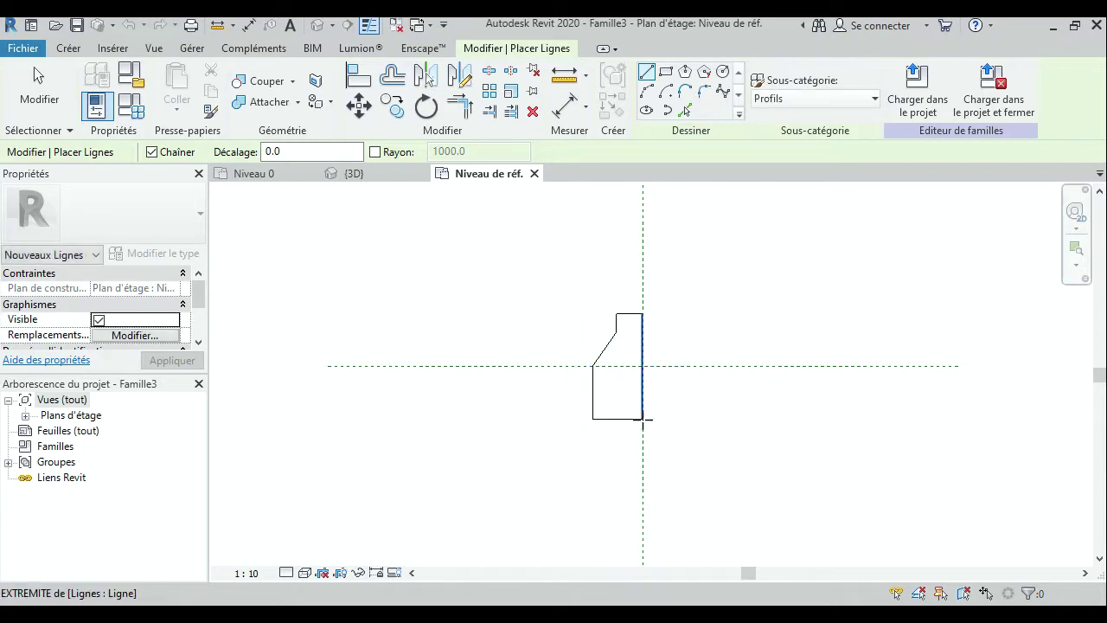
key("Escape")
key("Escape")
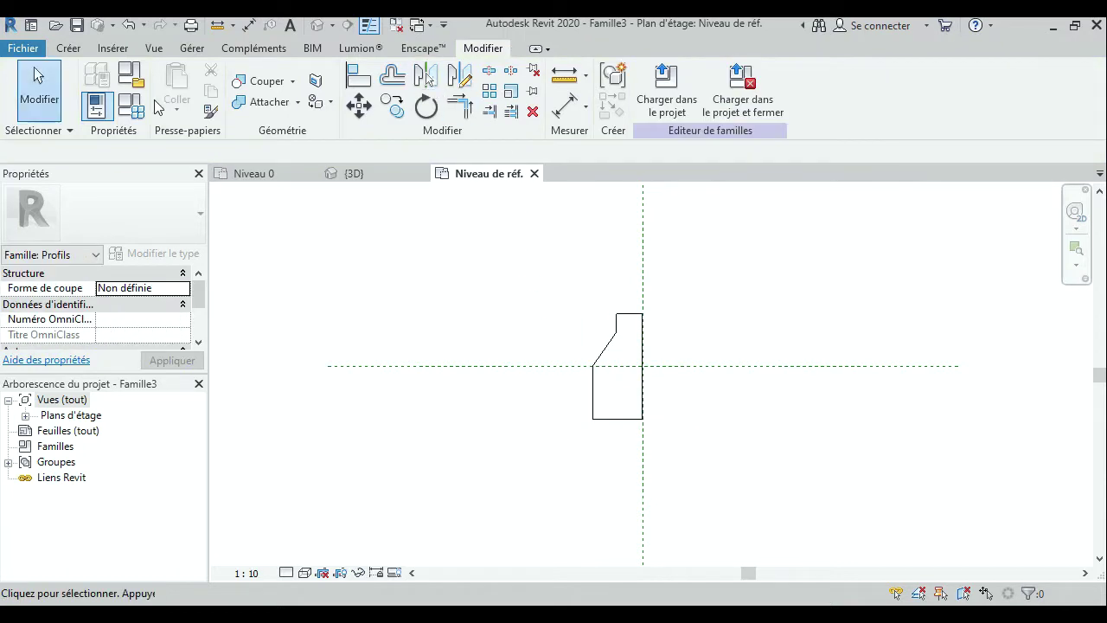
left_click(24, 48)
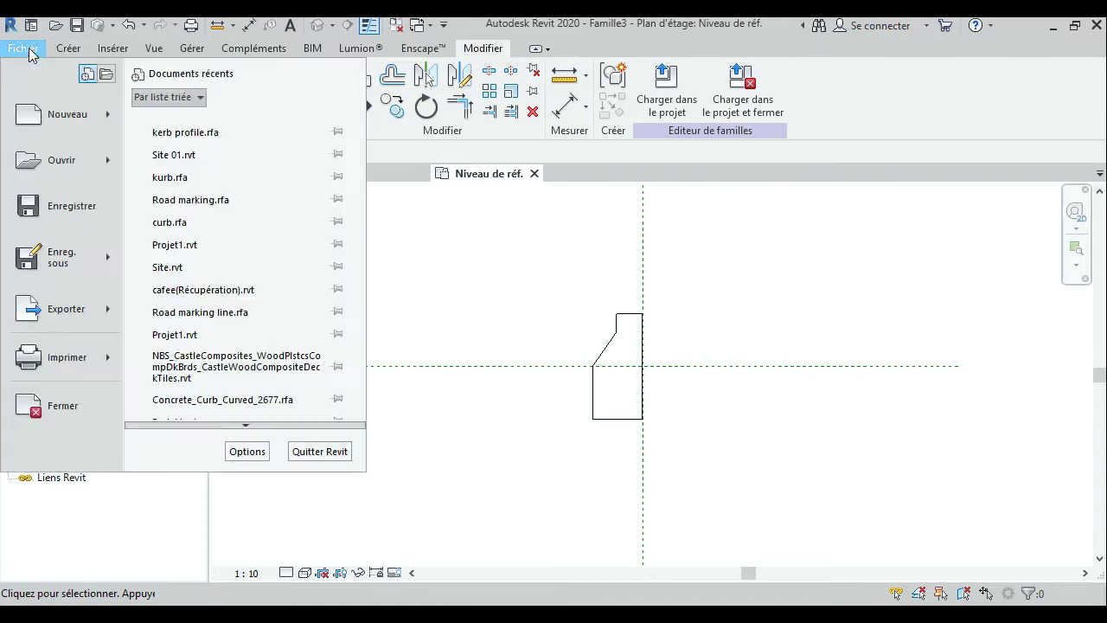
Save the family as kurb and load it into Site 01, replacing the existing version.
left_click(103, 259)
type("kurb")
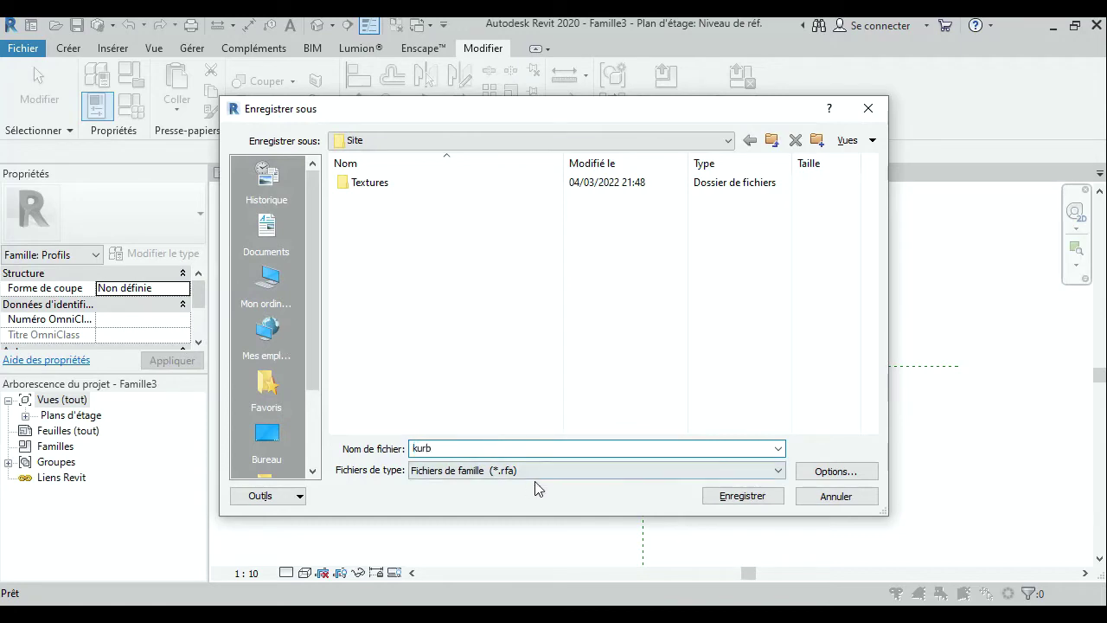
left_click(734, 500)
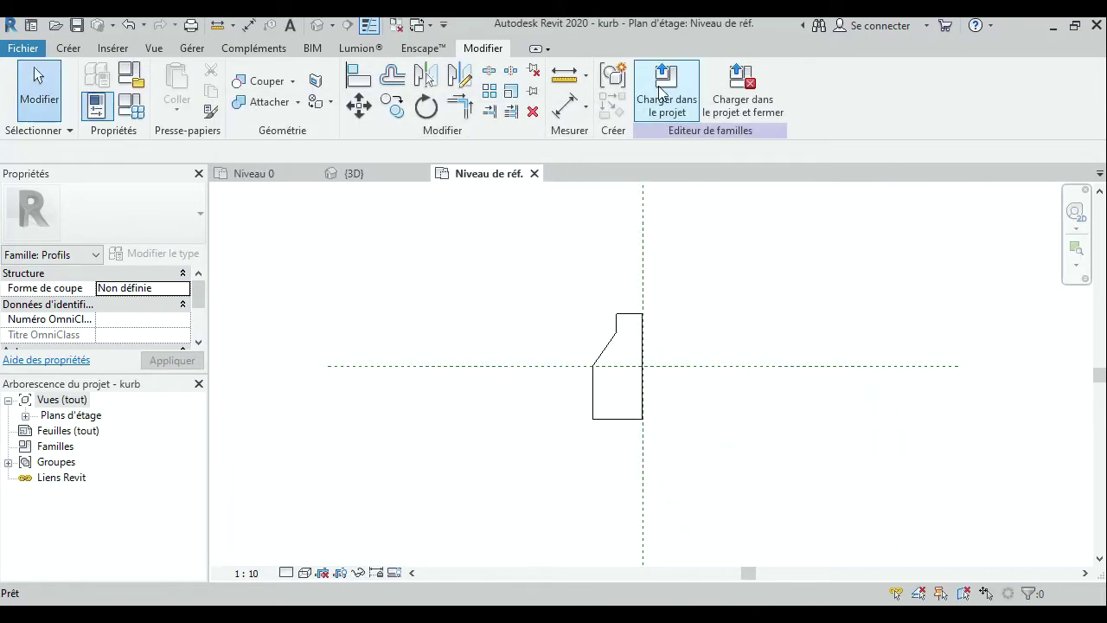
left_click(663, 90)
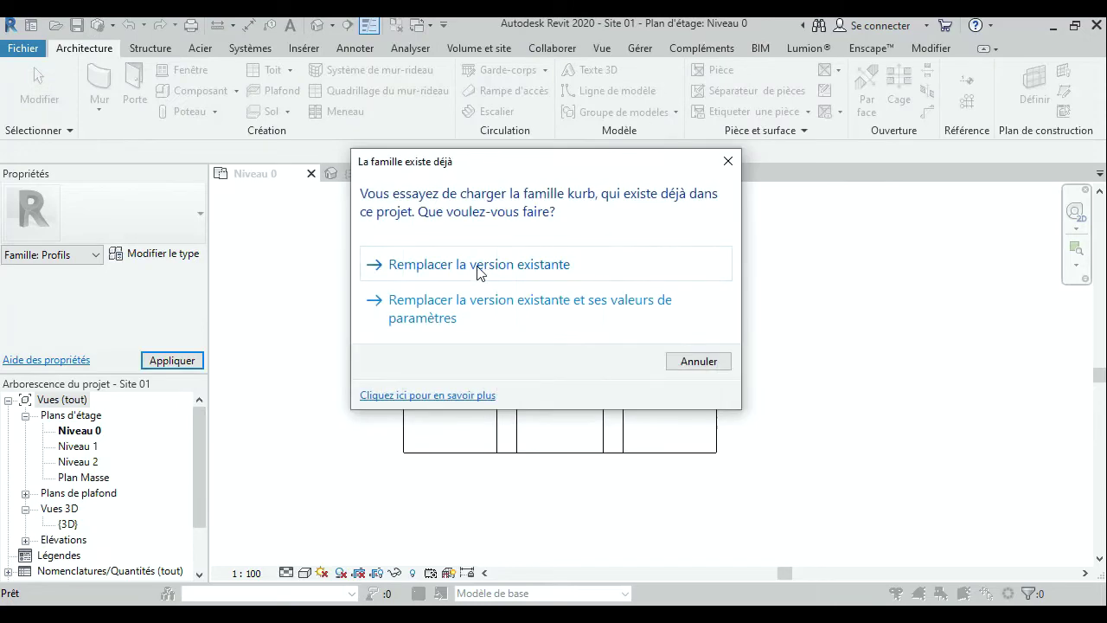
left_click(480, 265)
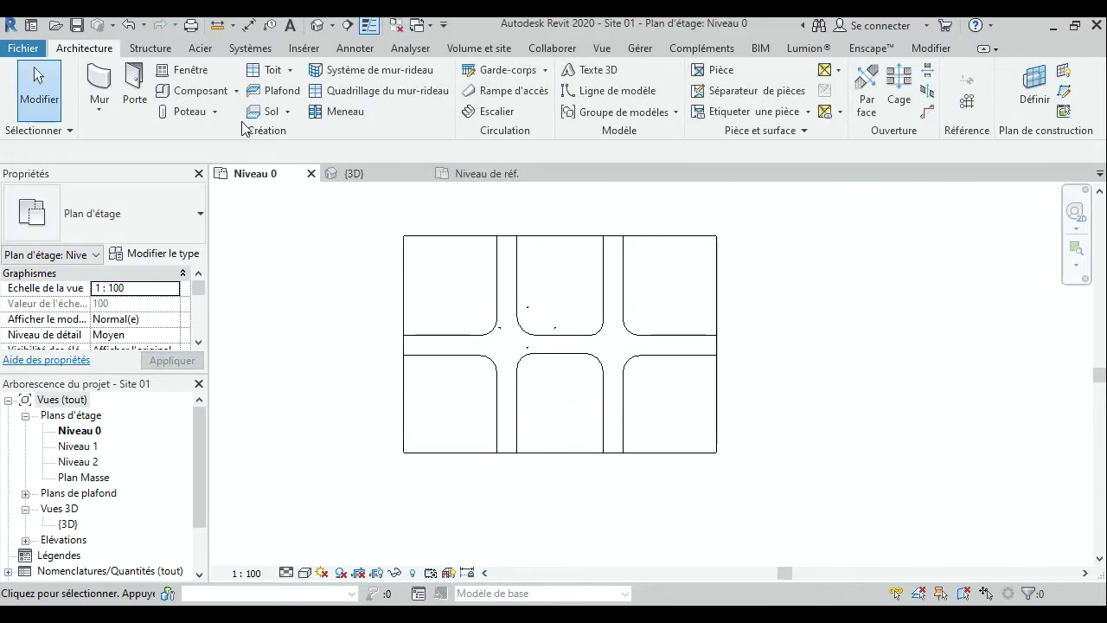
Start a railing sketch and open the Type Bateau type properties.
left_click(480, 73)
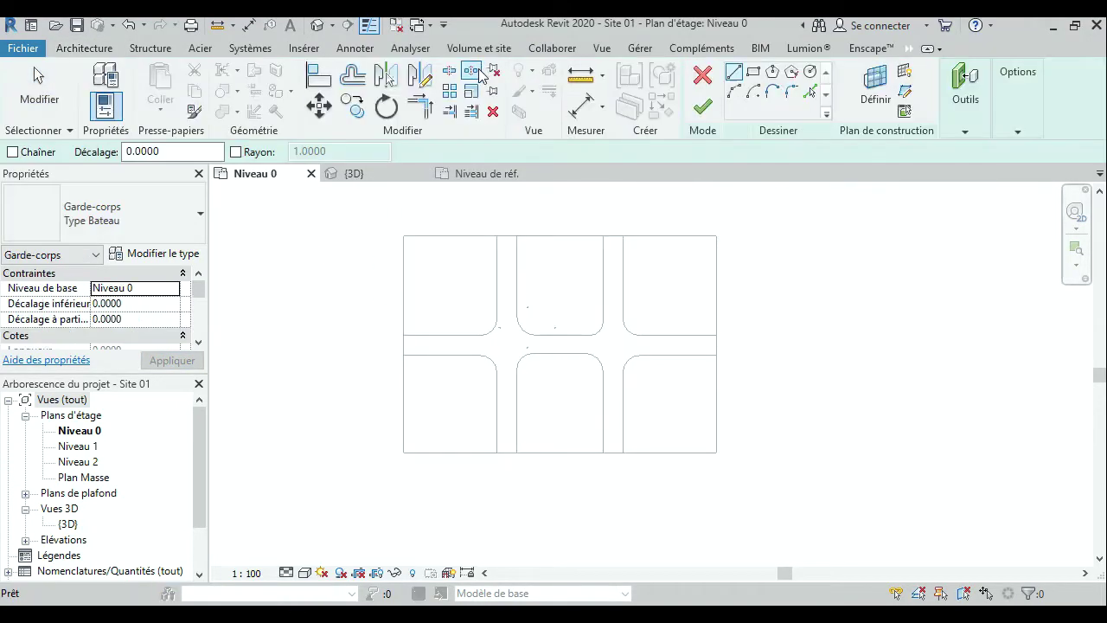
left_click(192, 253)
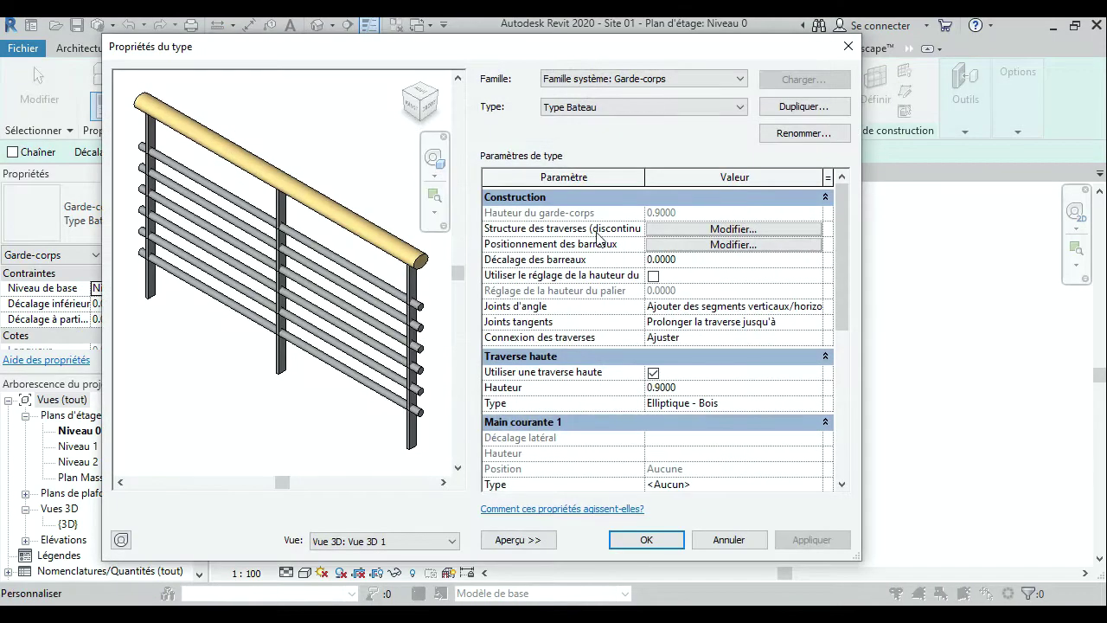
left_click(841, 47)
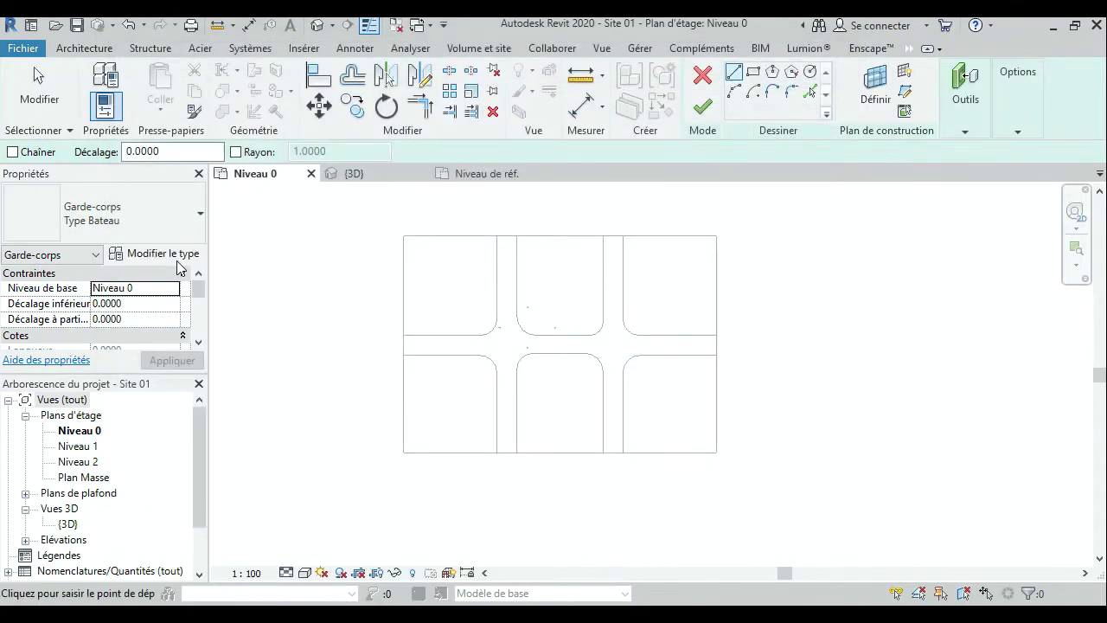
left_click(176, 260)
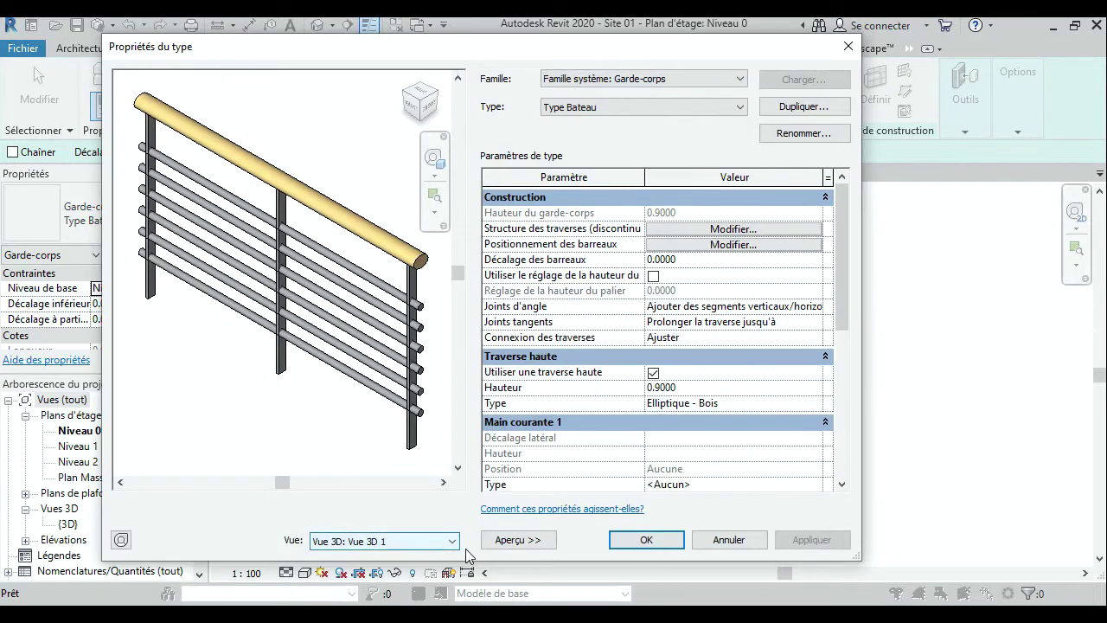
left_click(495, 542)
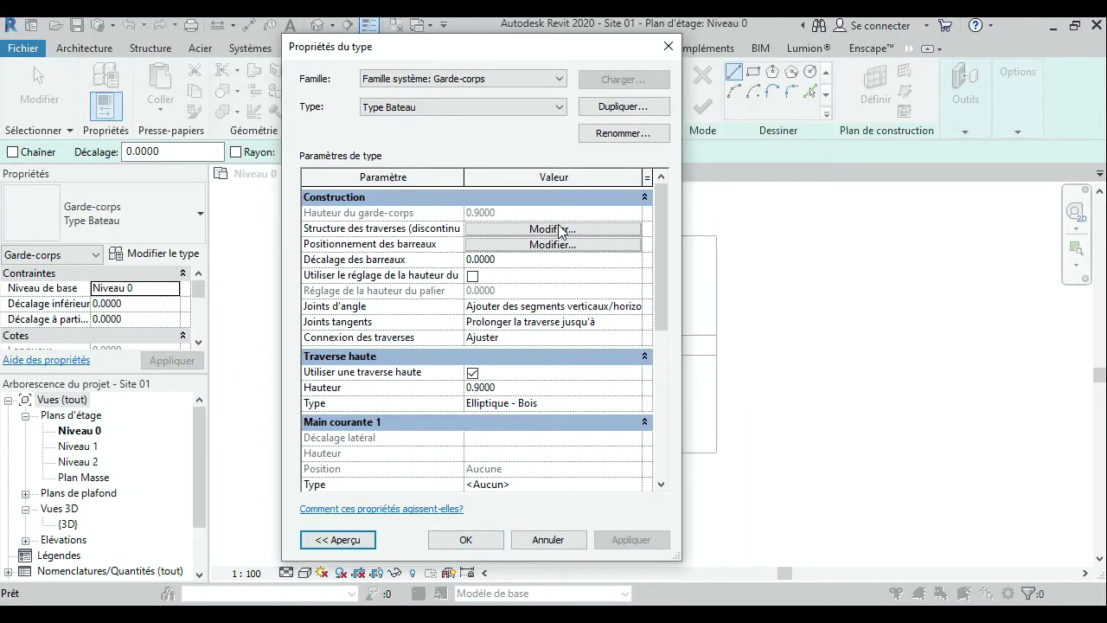
Delete the extra rails in Rail Structure, keeping only rail 05.
left_click(558, 229)
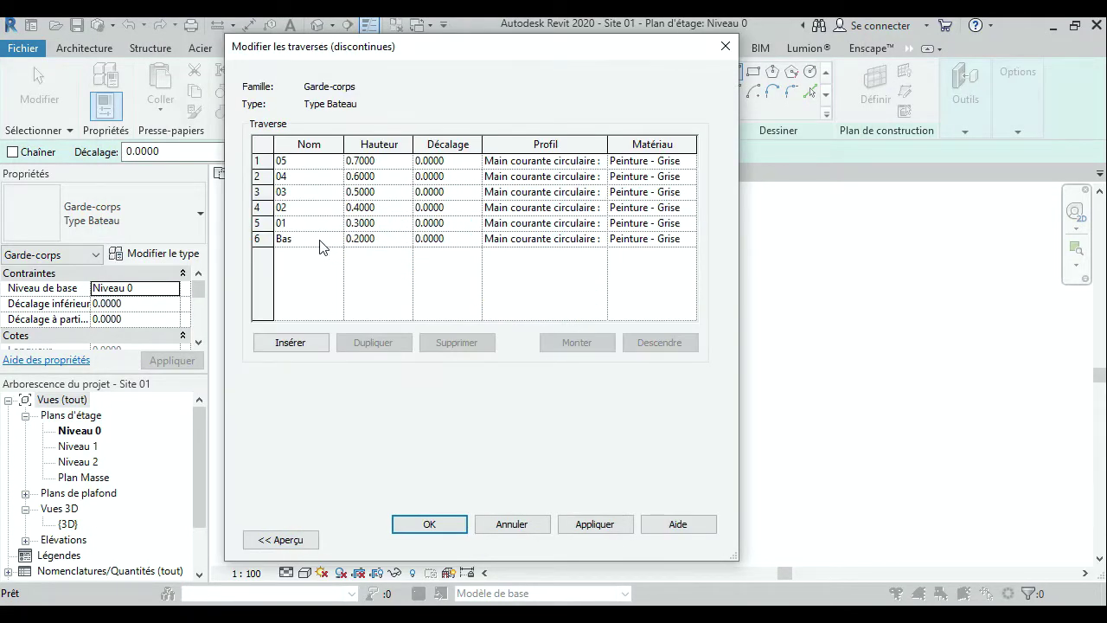
left_click(285, 239)
left_click(446, 344)
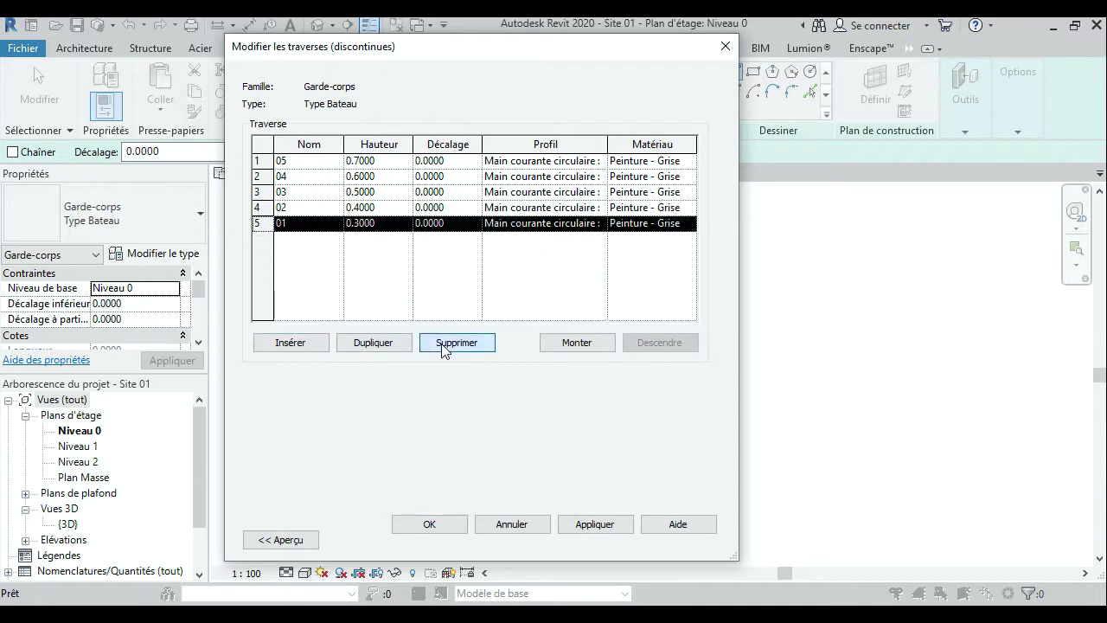
left_click(446, 344)
left_click(446, 344)
left_click(446, 345)
left_click(445, 344)
Set rail 05 to height 0 with the kurb : kurb profile and confirm.
left_click(403, 164)
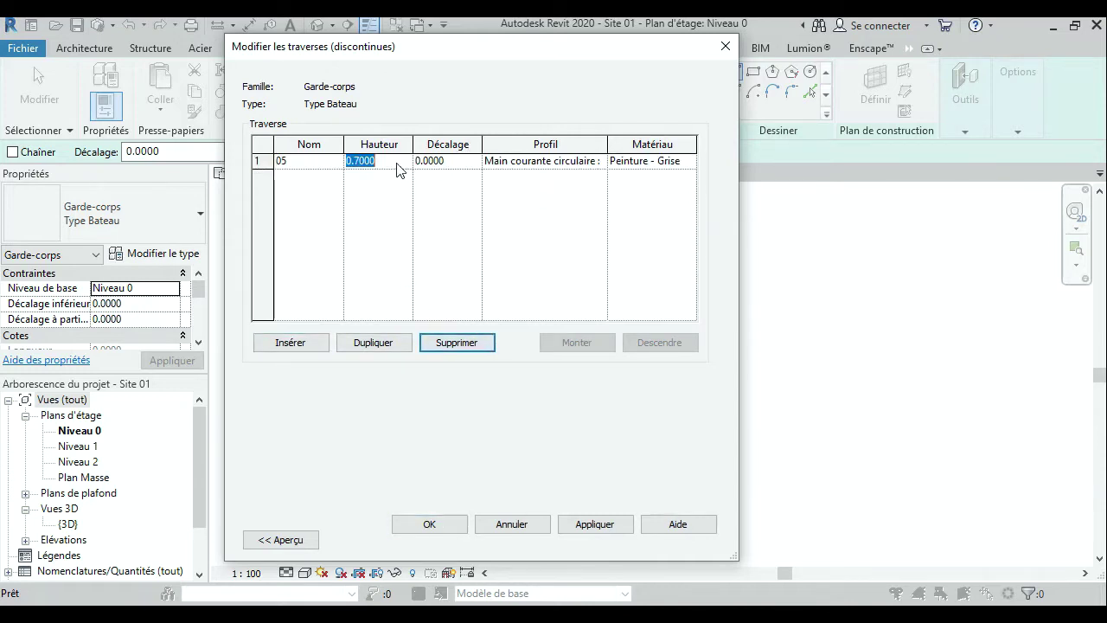
type("0")
left_click(603, 164)
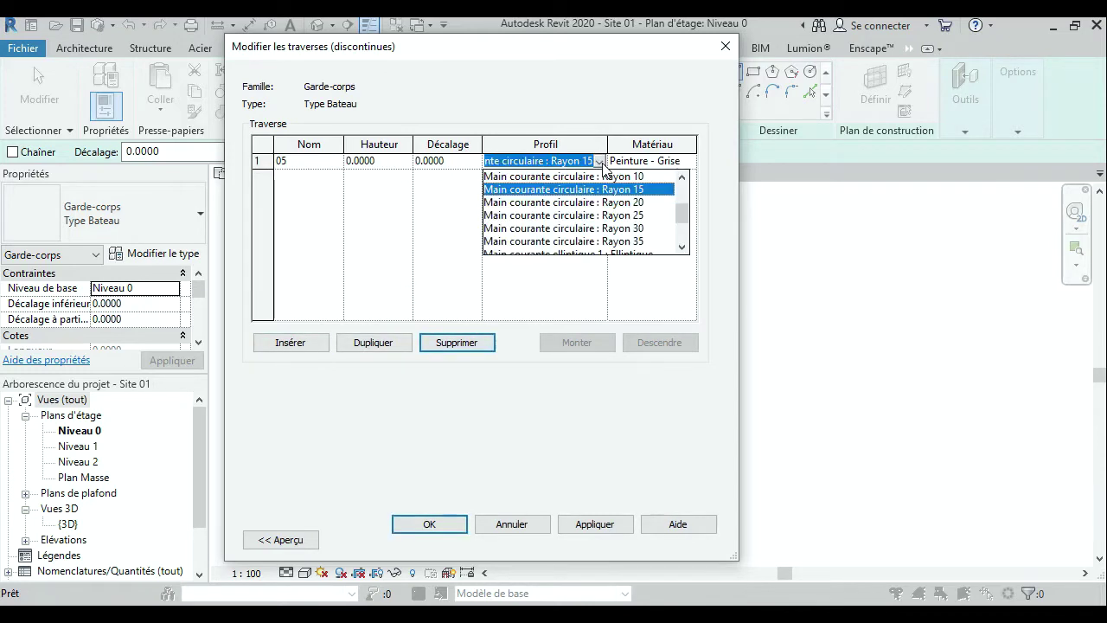
left_click(688, 208)
left_click(601, 162)
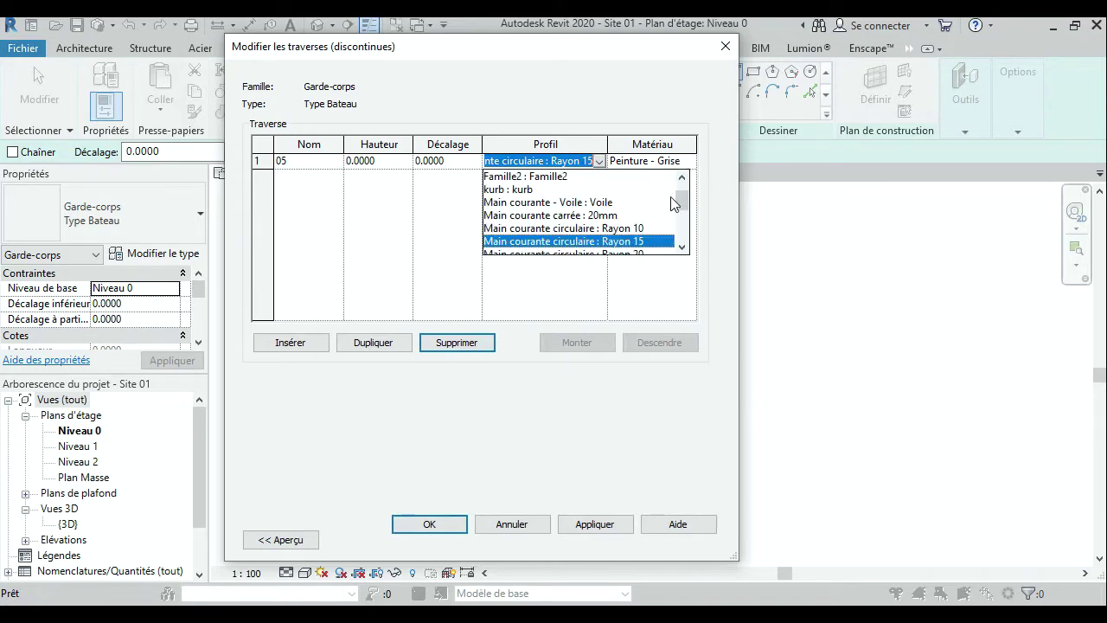
left_click_drag(686, 206, 684, 185)
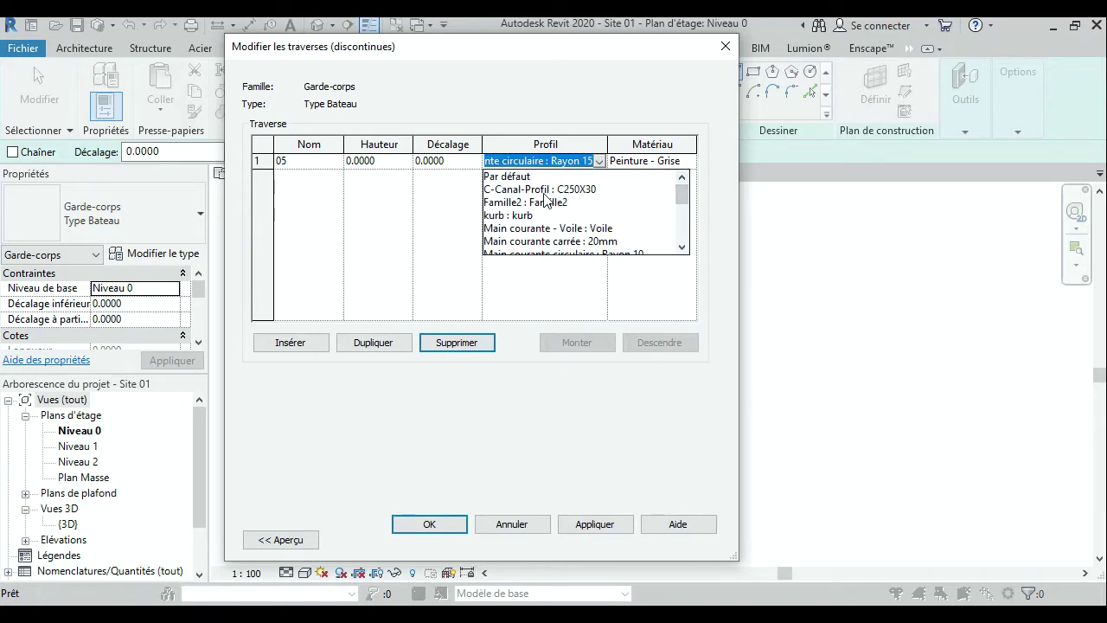
left_click(521, 214)
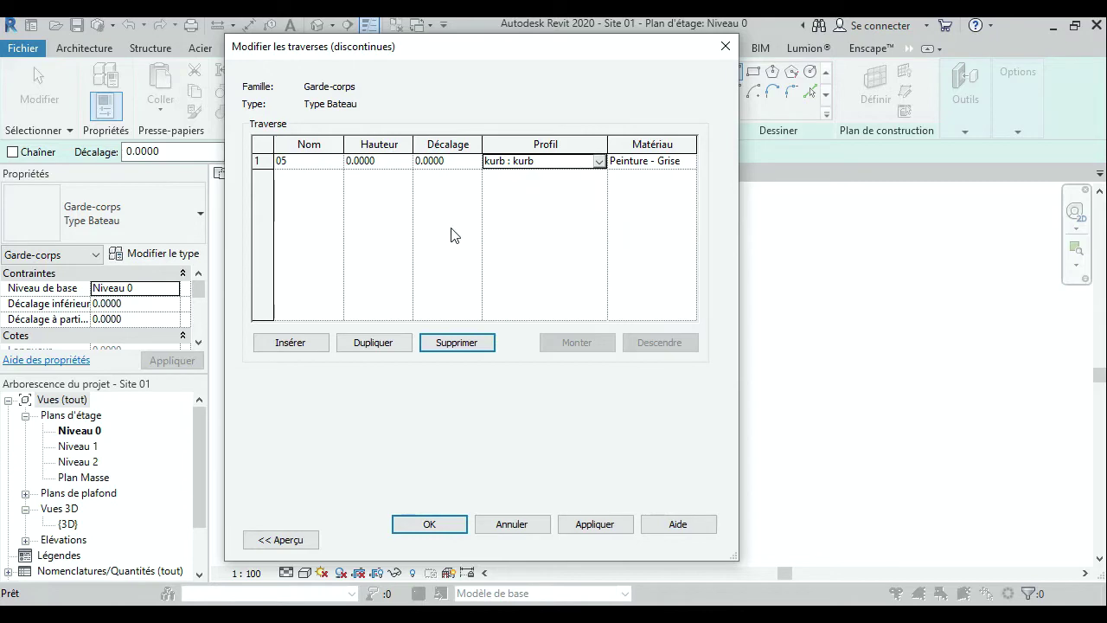
left_click(448, 523)
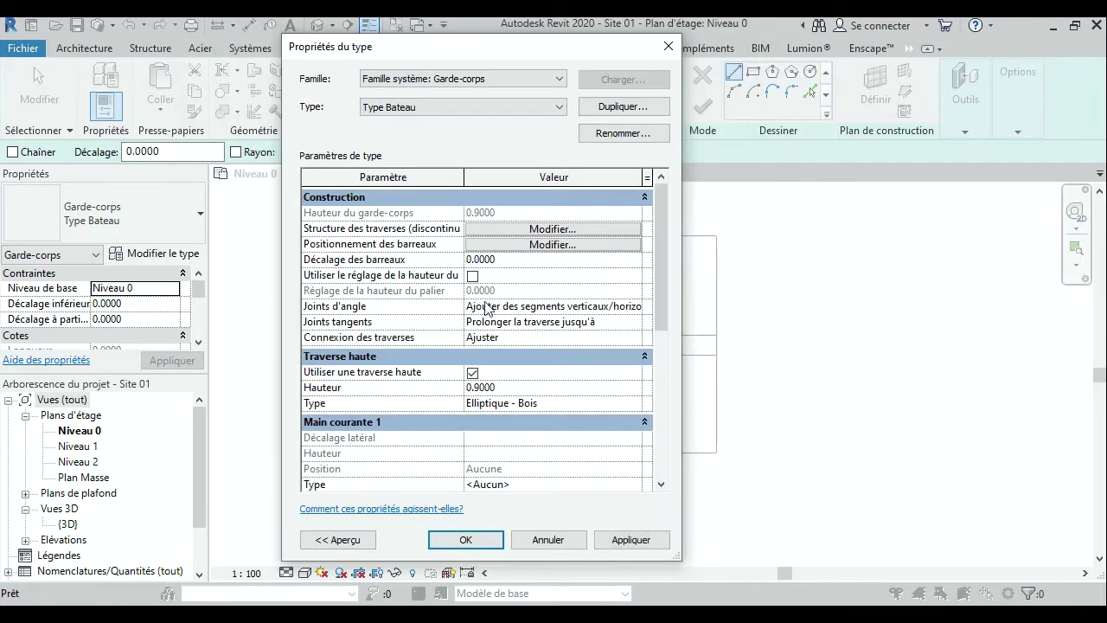
Set the main pattern baluster family to Aucun(e).
left_click(518, 258)
left_click(342, 160)
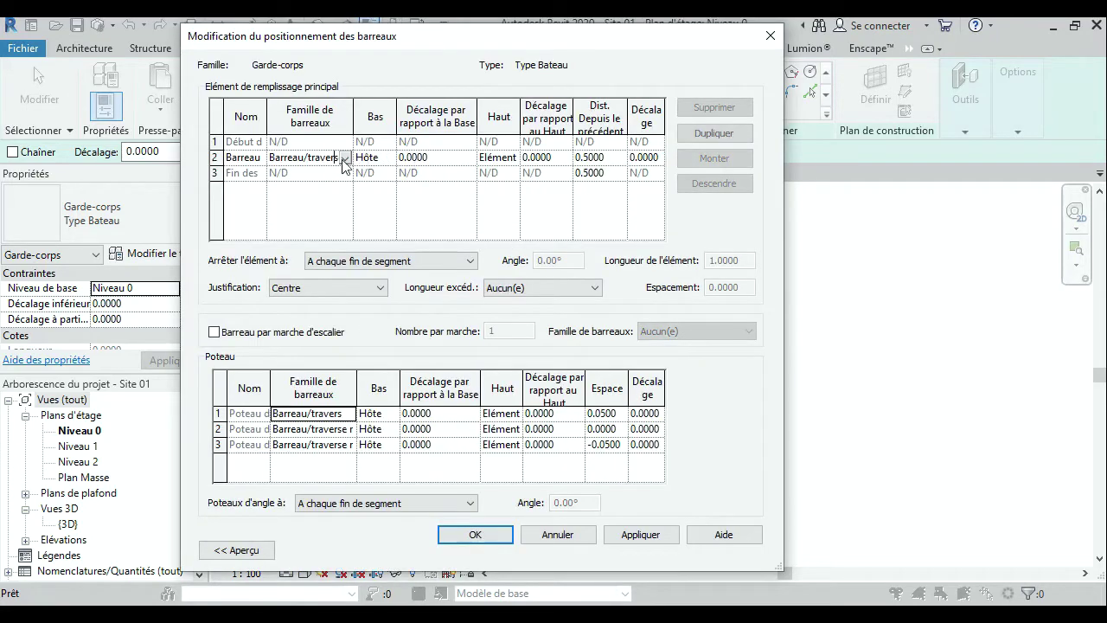
left_click(346, 157)
left_click(346, 171)
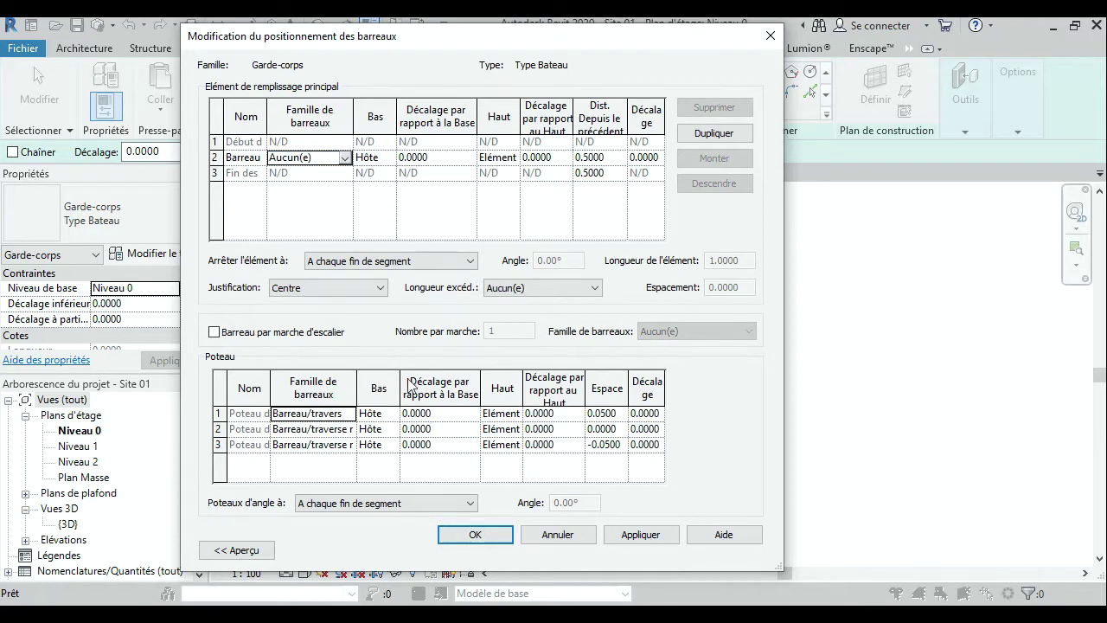
left_click(474, 534)
left_click(363, 540)
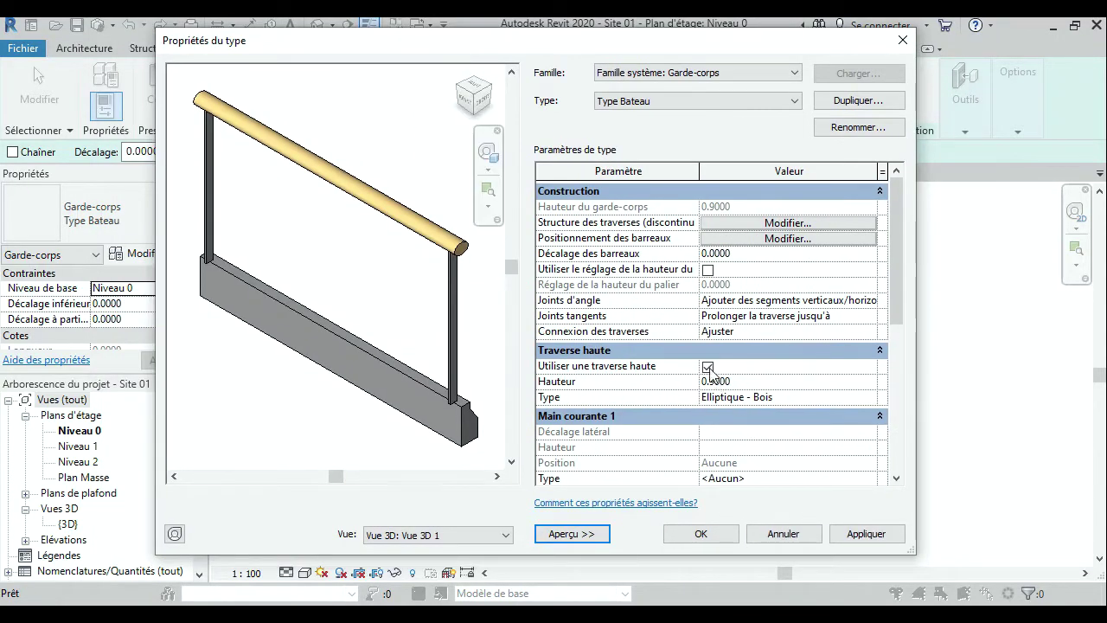
Set all three post baluster families to Aucun(e).
left_click(731, 239)
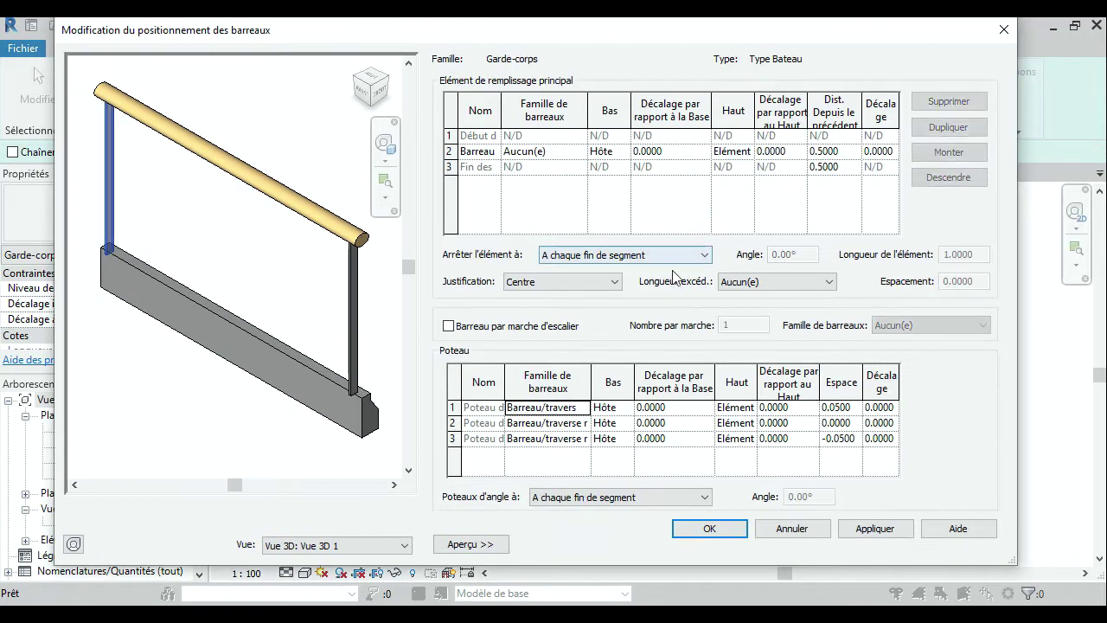
left_click(585, 412)
left_click(559, 424)
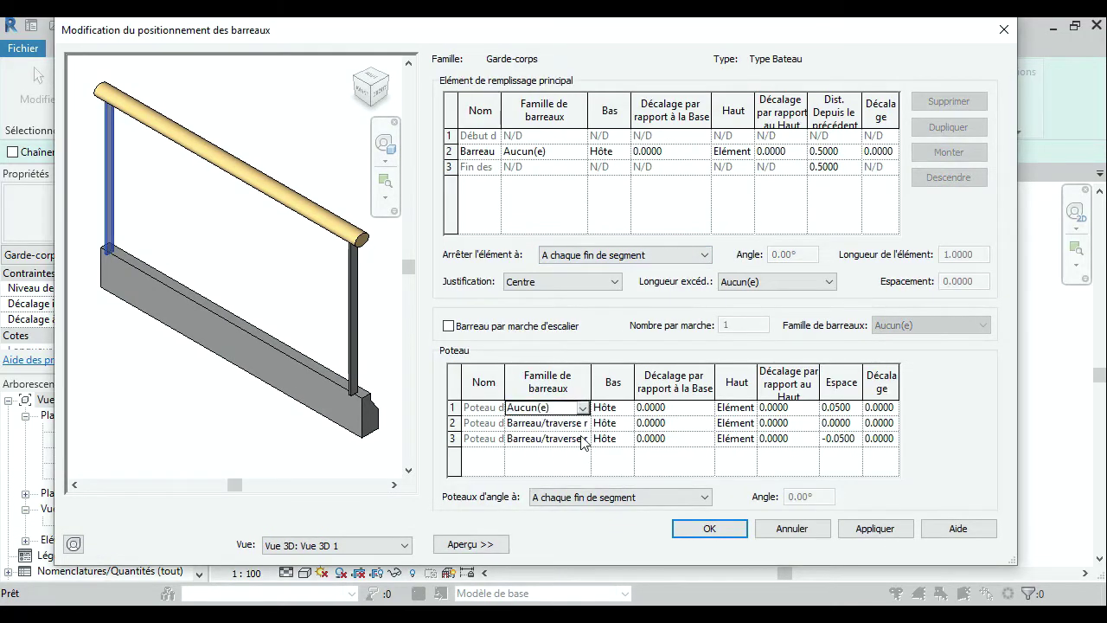
left_click(585, 424)
left_click(583, 437)
left_click(585, 438)
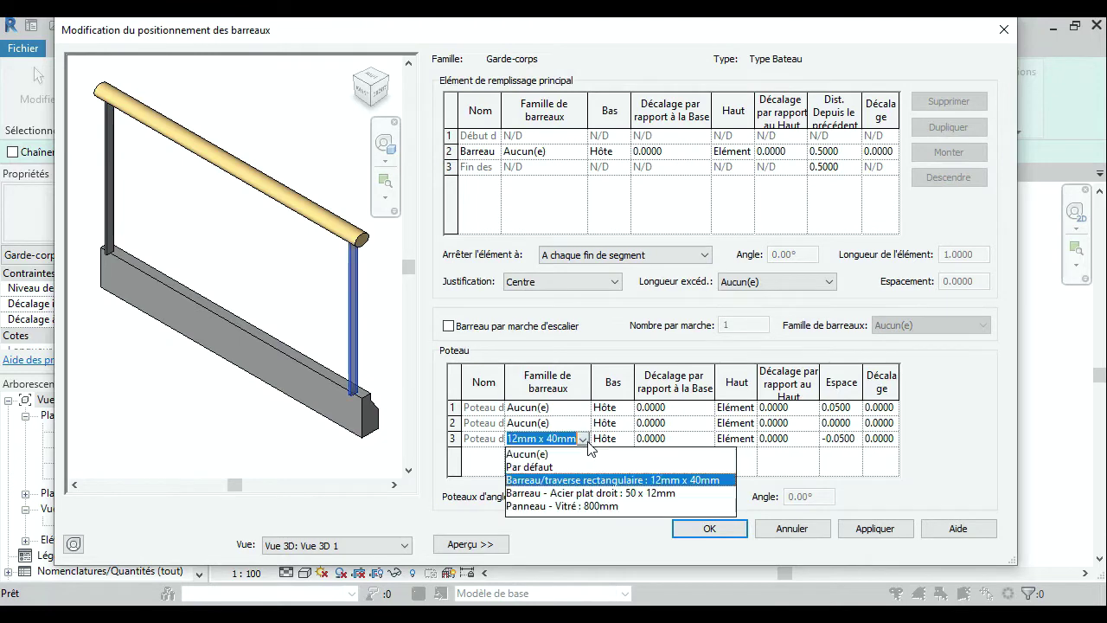
left_click(586, 454)
left_click(702, 529)
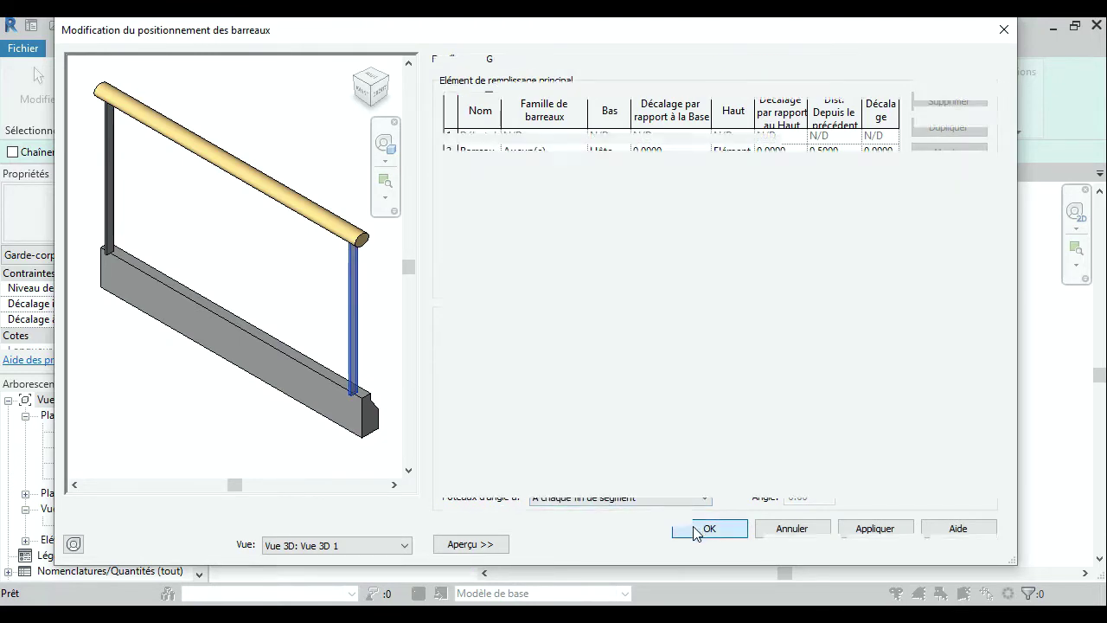
Turn off Utiliser une traverse haute and apply the railing type changes.
left_click(708, 367)
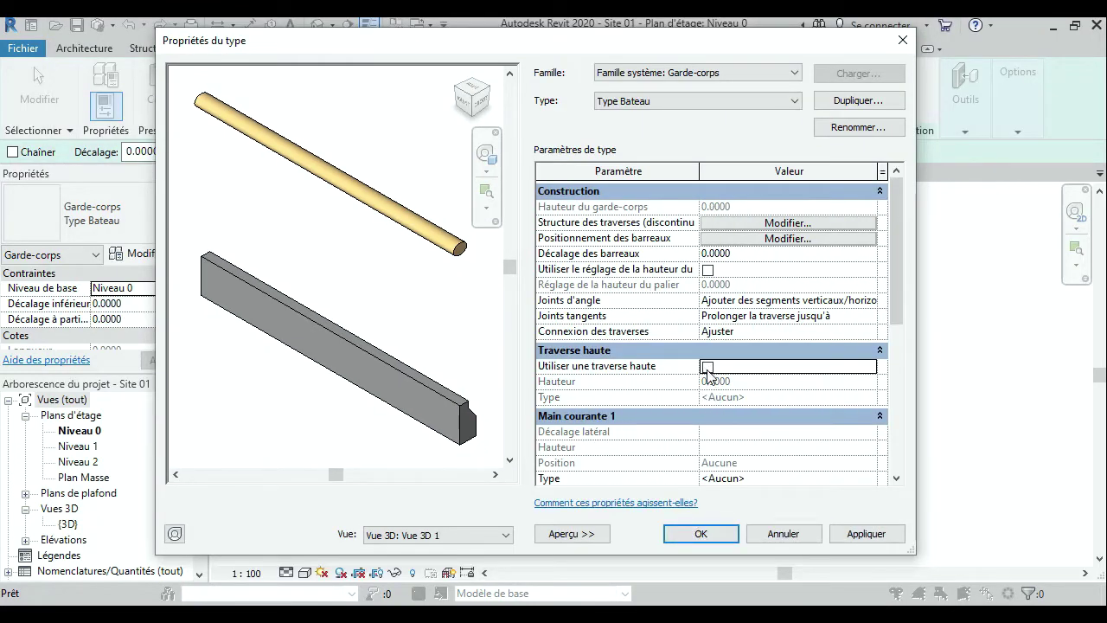
left_click(855, 534)
left_click(701, 534)
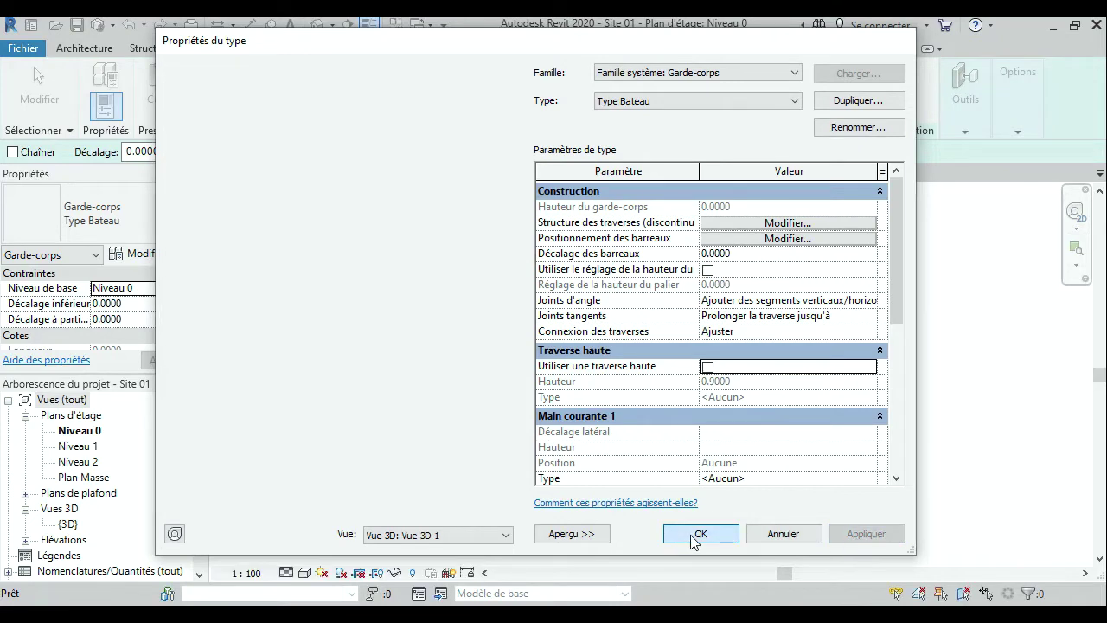
left_click(810, 92)
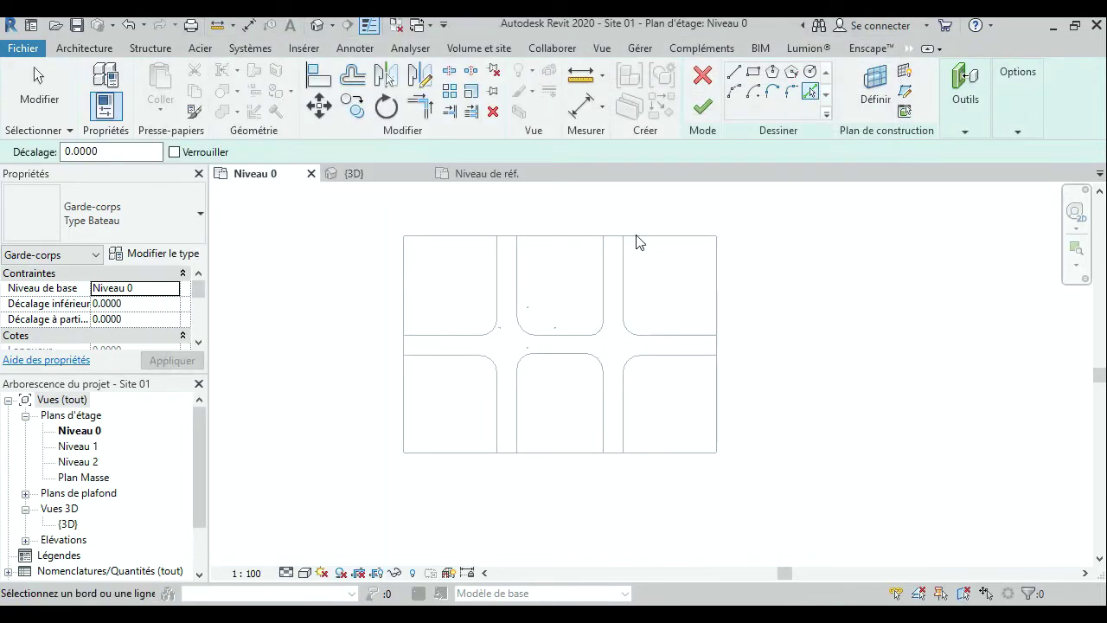
Trace the railing along the upper-middle sidewalk block's right edge and finish the sketch.
scroll(610, 290, "up", 2)
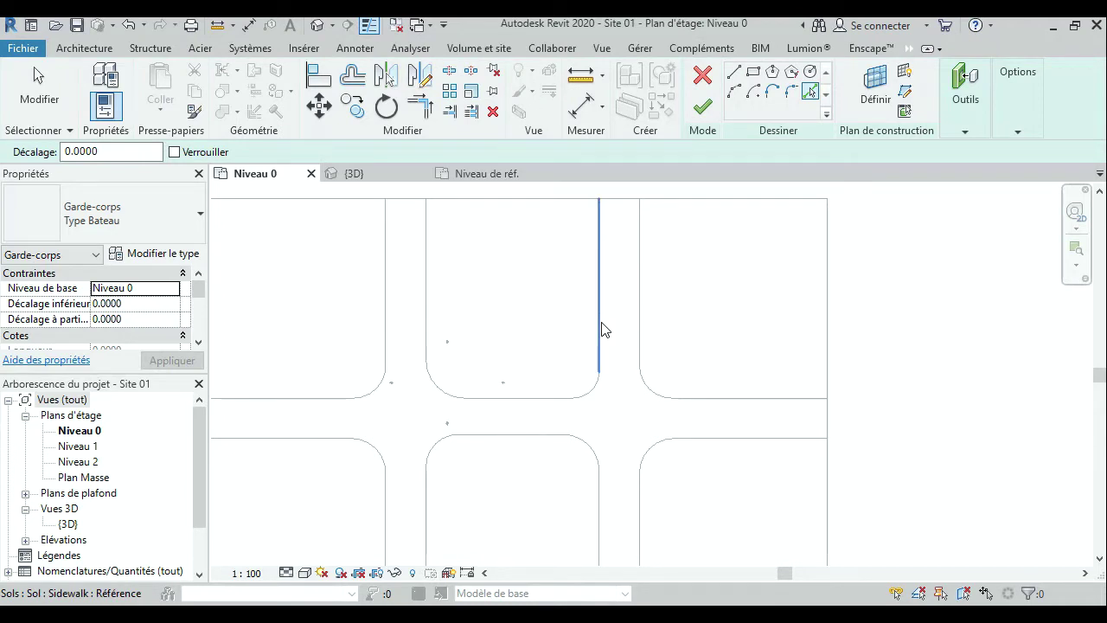
left_click(603, 329)
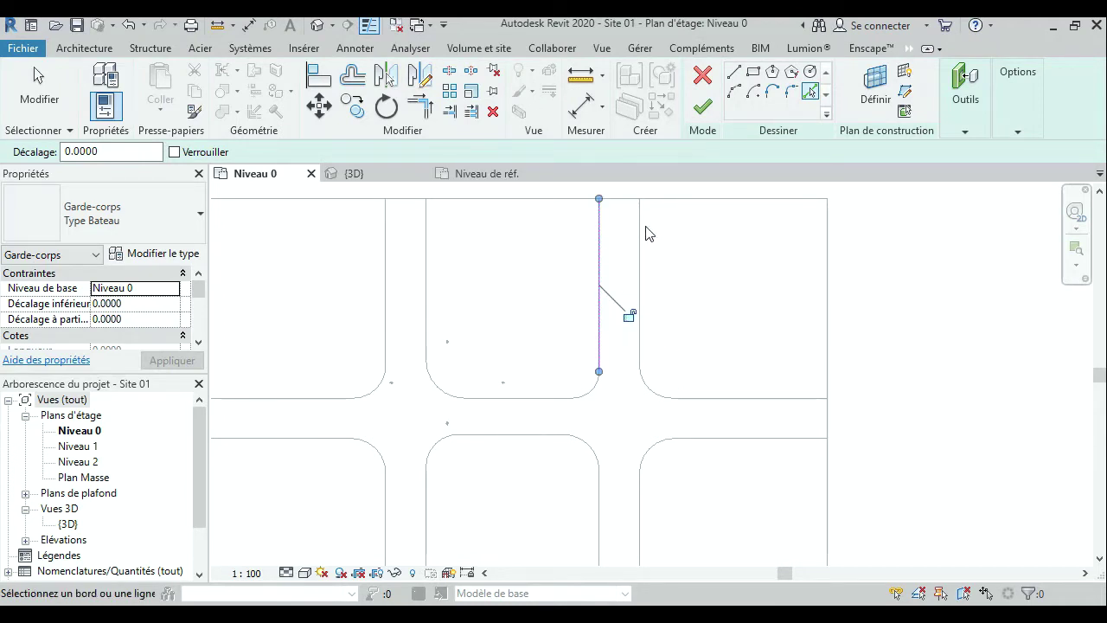
left_click(701, 107)
key("Escape")
scroll(609, 303, "up", 1)
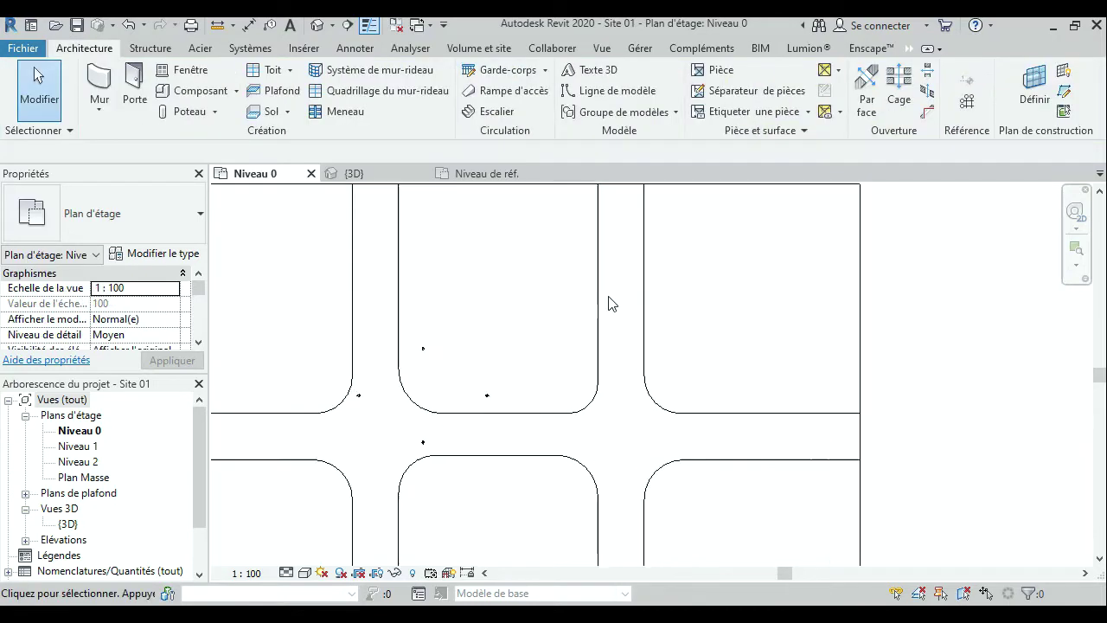
scroll(609, 303, "down", 1)
scroll(608, 302, "down", 1)
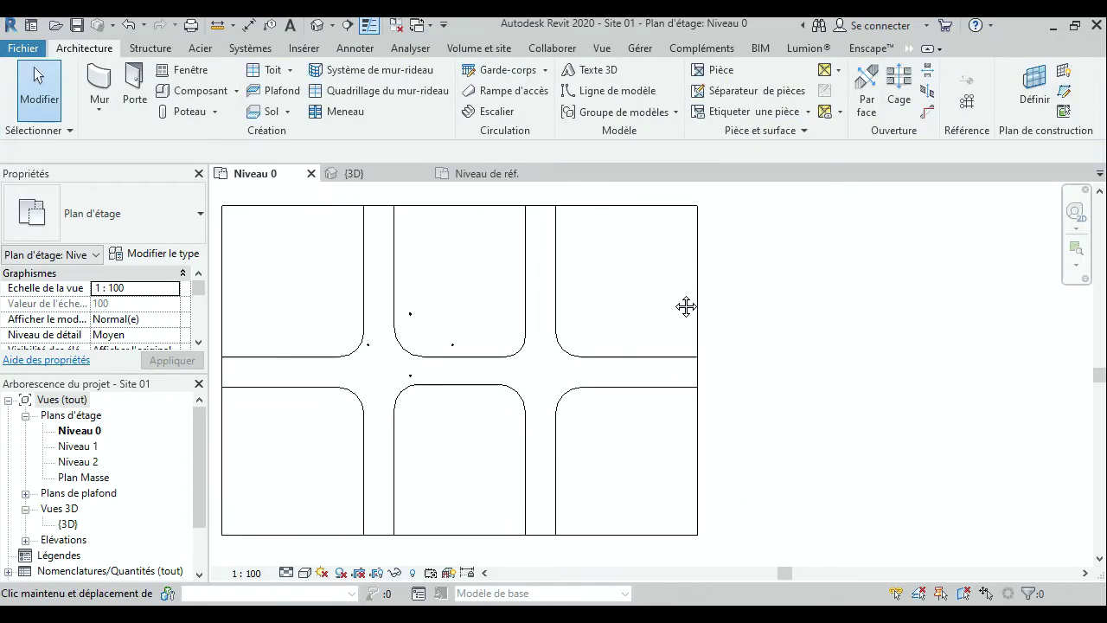
middle_click_drag(686, 307, 747, 346)
Switch to the 3D view, close Niveau de réf., and look down on the road.
left_click(380, 172)
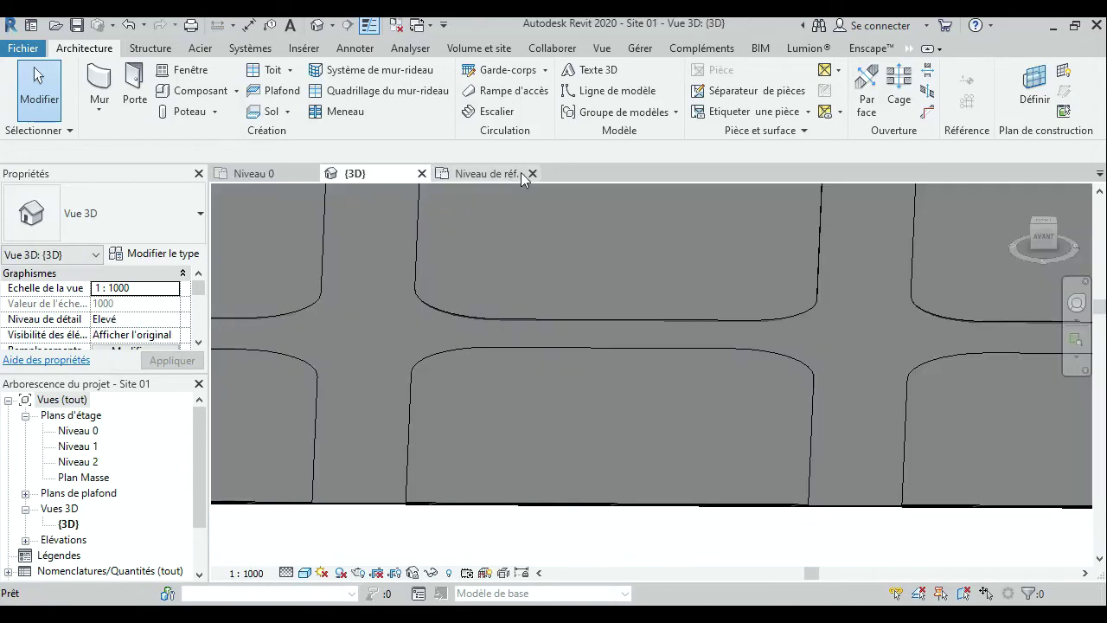
left_click(533, 173)
mouse_move(788, 243)
middle_mouse_down("shift")
mouse_move(686, 254)
mouse_move(729, 376)
mouse_move(506, 370)
mouse_move(491, 386)
middle_mouse_up("shift")
scroll(741, 371, "up", 2)
scroll(725, 373, "up", 3)
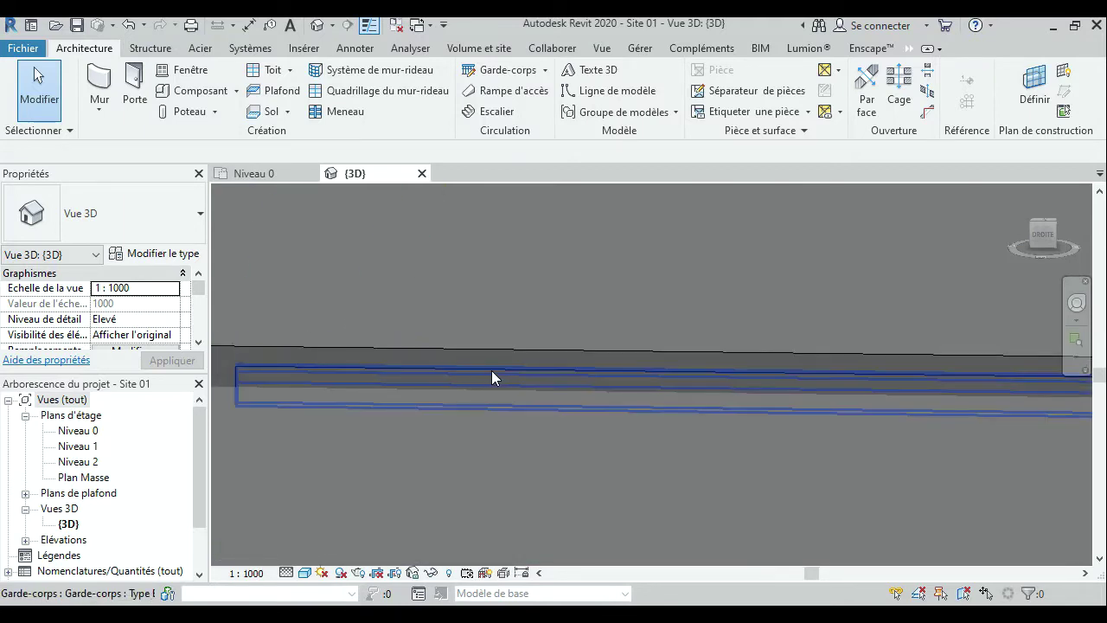
Select the kerb railing and zoom in on it at the slab corner.
left_click(492, 370)
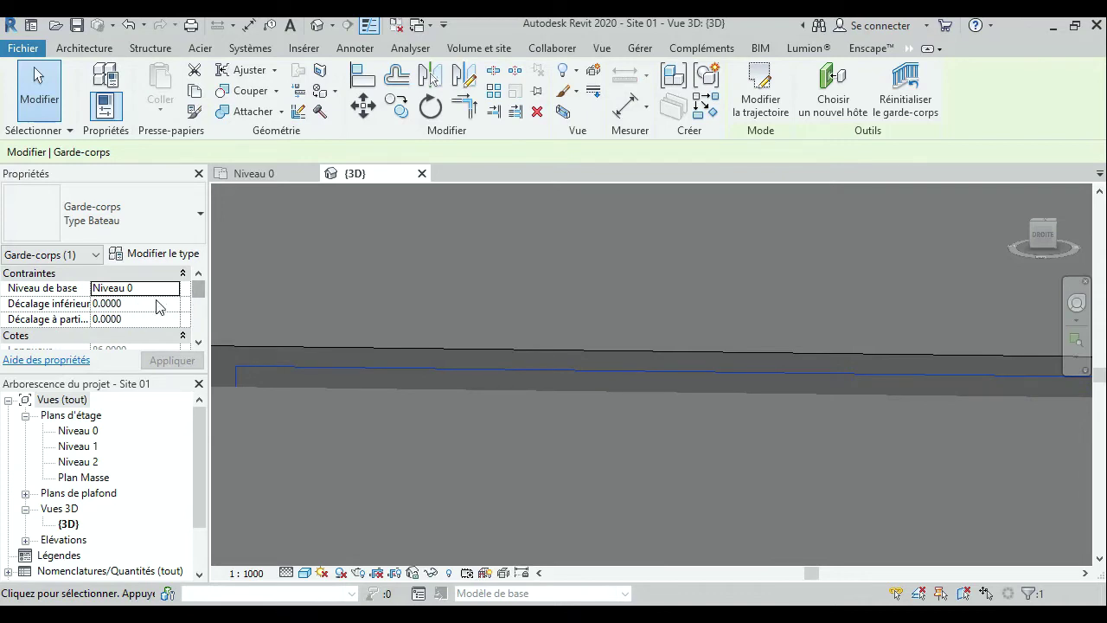
middle_click_drag(622, 363, 538, 372, "shift")
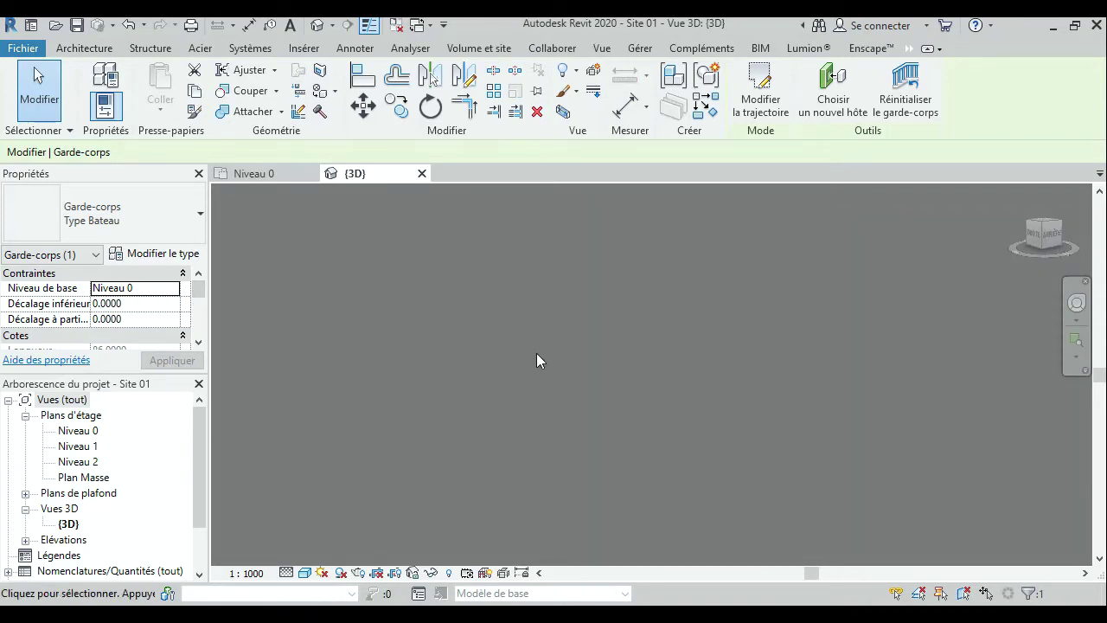
mouse_move(650, 365)
middle_mouse_down("shift")
mouse_move(678, 350)
mouse_move(848, 375)
mouse_move(865, 413)
mouse_move(836, 388)
mouse_move(675, 342)
middle_mouse_up("shift")
scroll(791, 363, "up", 3)
scroll(902, 383, "up", 1)
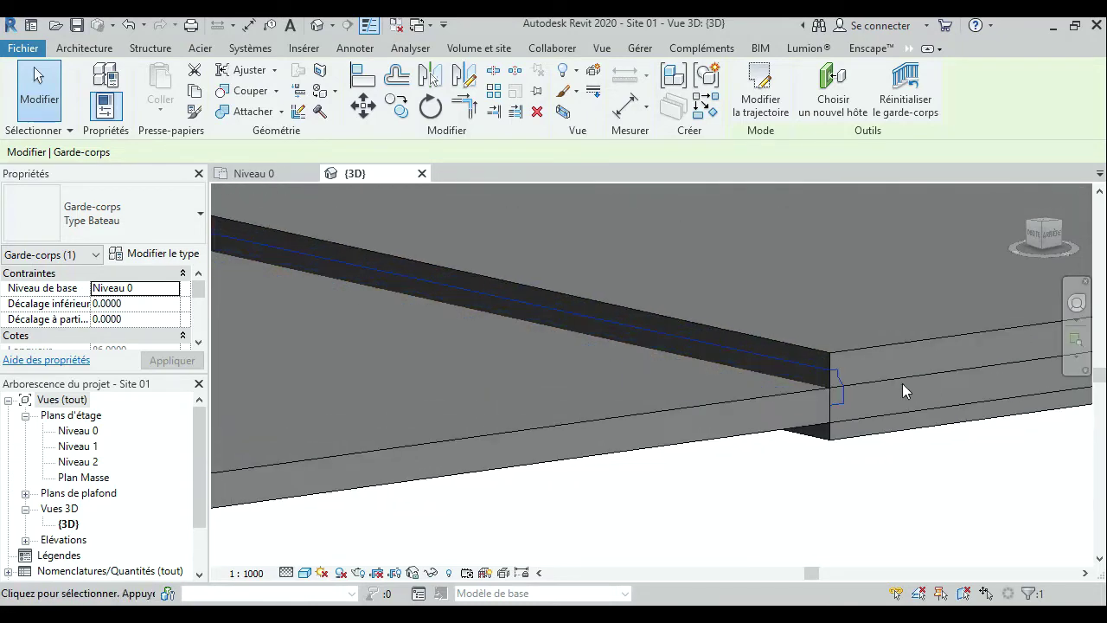
scroll(900, 383, "up", 2)
scroll(869, 385, "up", 1)
middle_click_drag(869, 386, 870, 450)
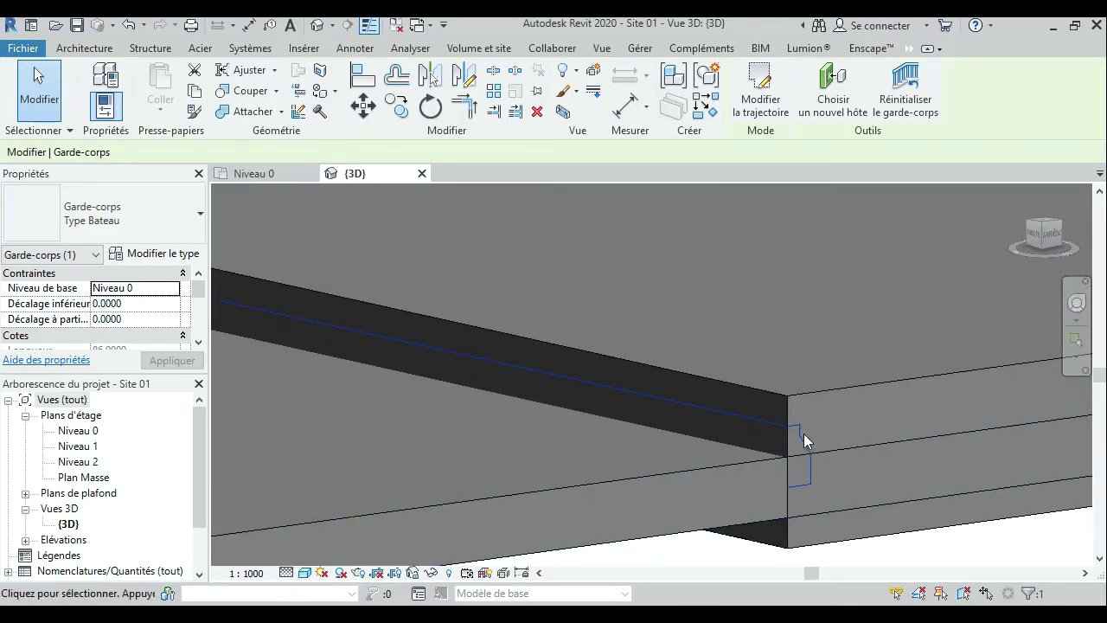
key("Escape")
left_click(807, 481)
Set the railing's Décalage inférieur to 0.1 after briefly trying 0.2.
scroll(206, 297, "down", 3)
scroll(206, 297, "up", 3)
left_click(142, 305)
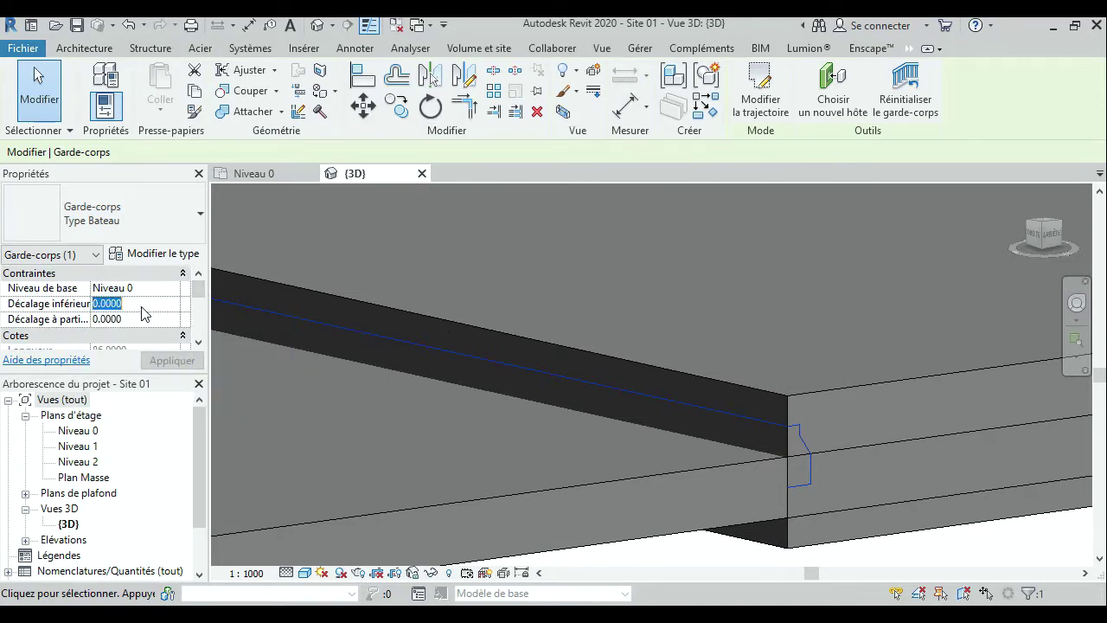
type("0.2")
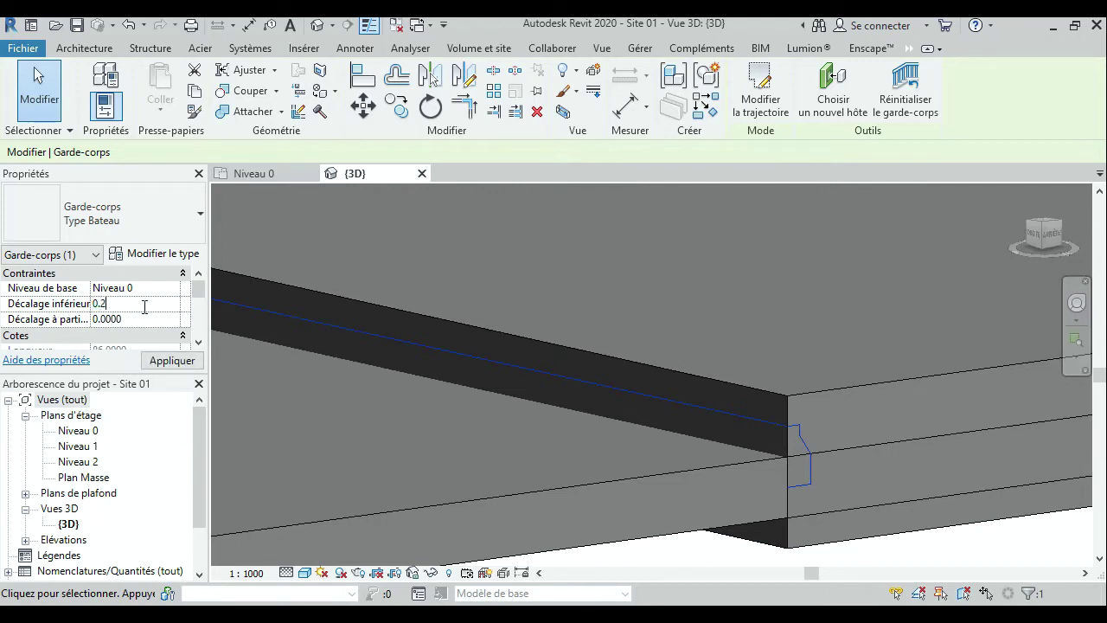
key("Return")
left_click(161, 355)
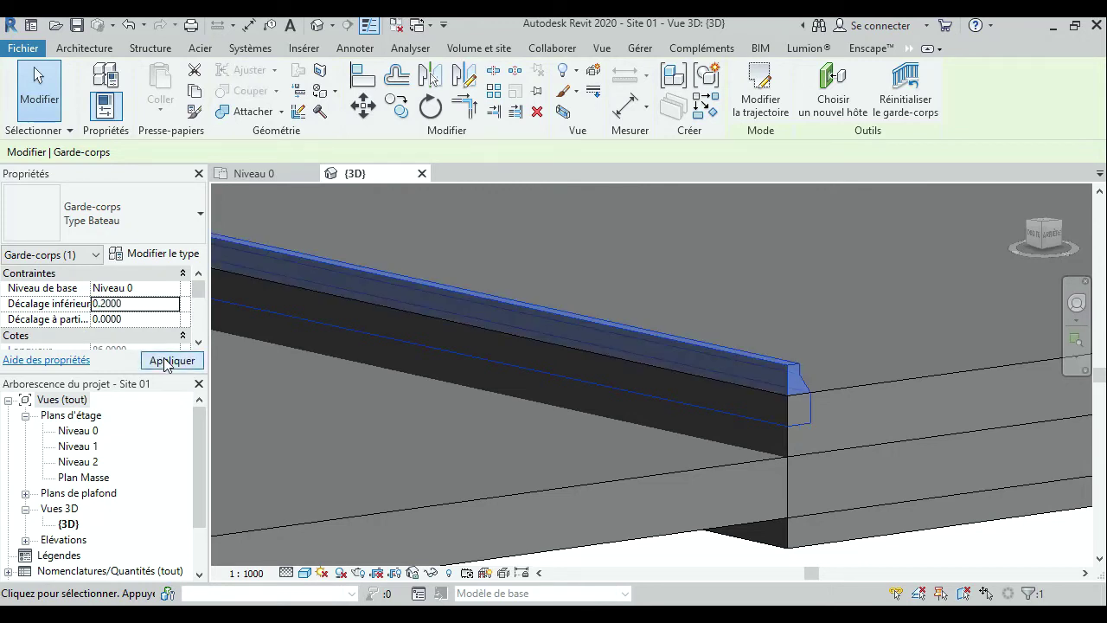
scroll(664, 331, "down", 2)
type("0")
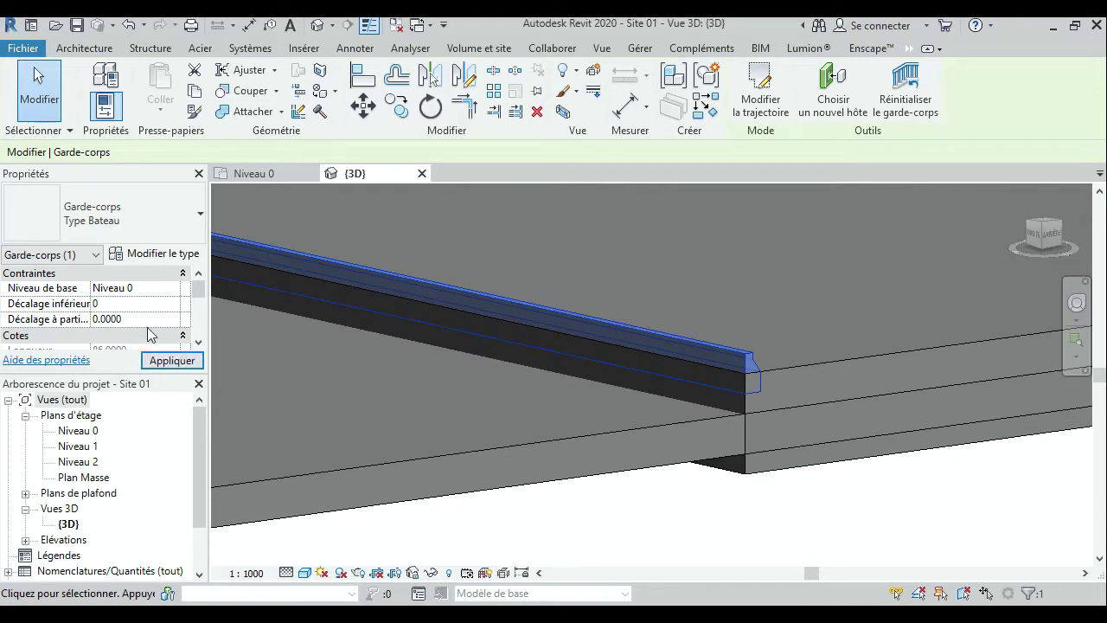
left_click(167, 363)
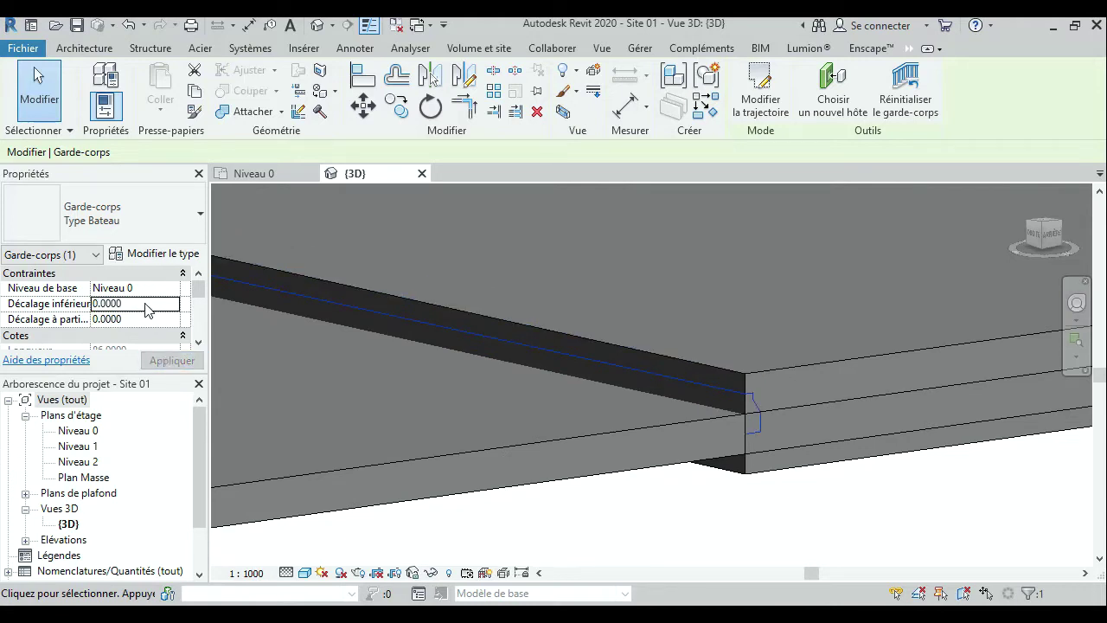
type(".1")
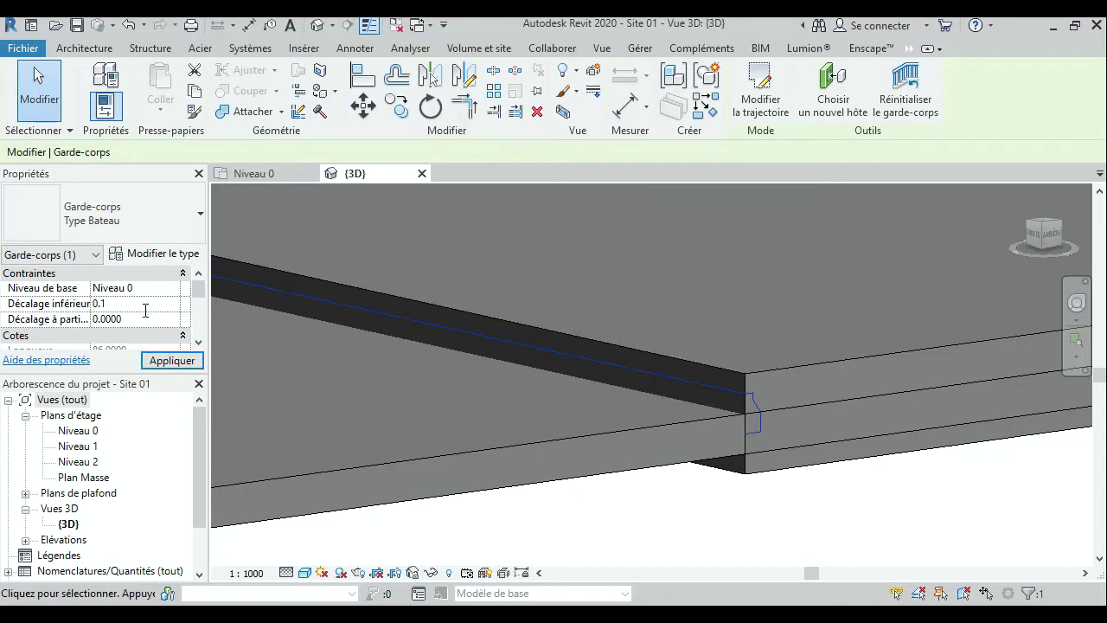
left_click(178, 362)
scroll(718, 372, "down", 3)
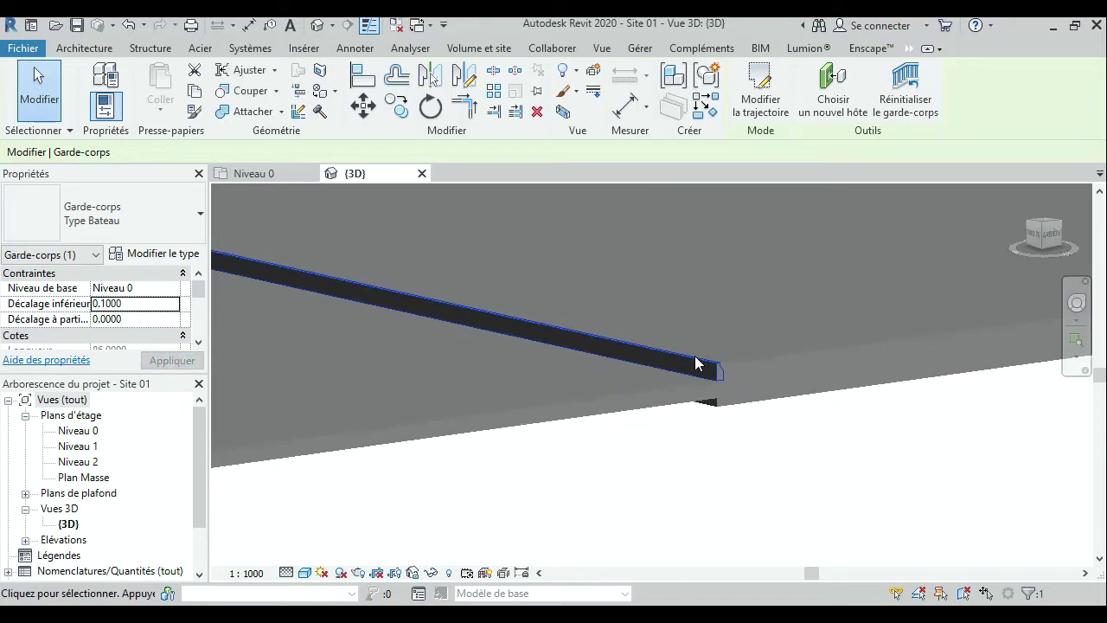
scroll(614, 351, "down", 2)
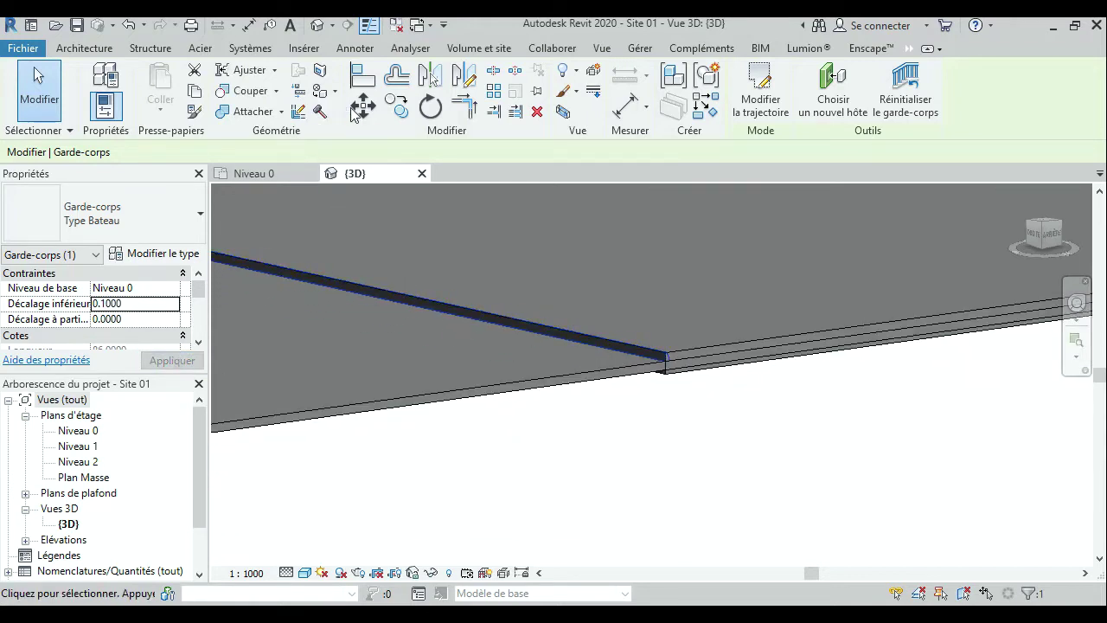
In the Niveau 0 plan, start moving the railing with MV from its end point.
left_click(253, 173)
key("m")
key("v")
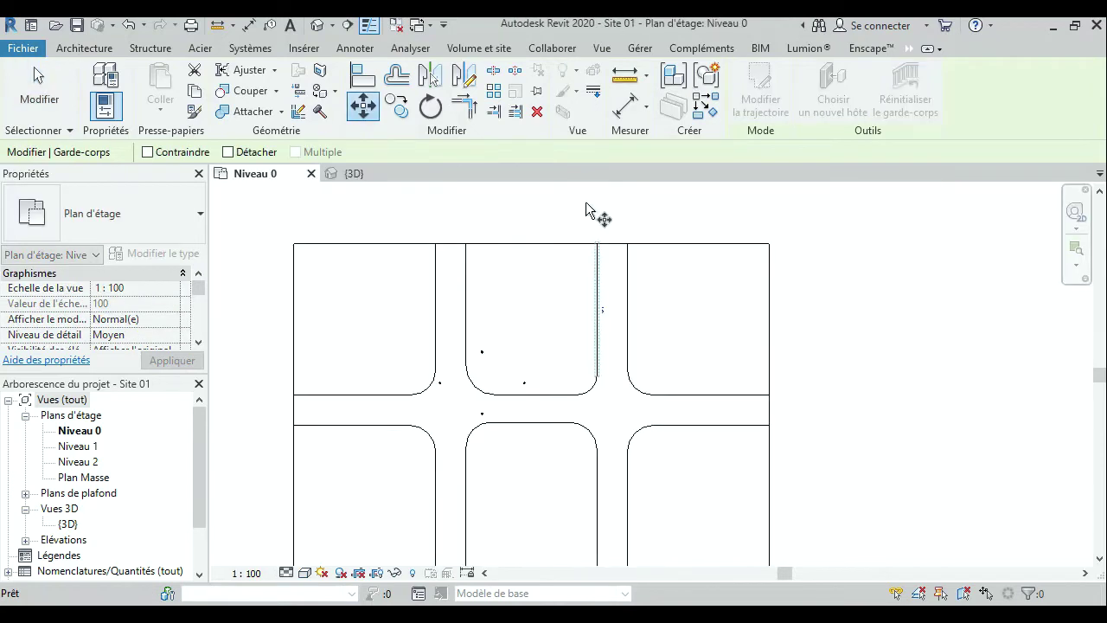
scroll(592, 249, "up", 5)
scroll(563, 251, "up", 2)
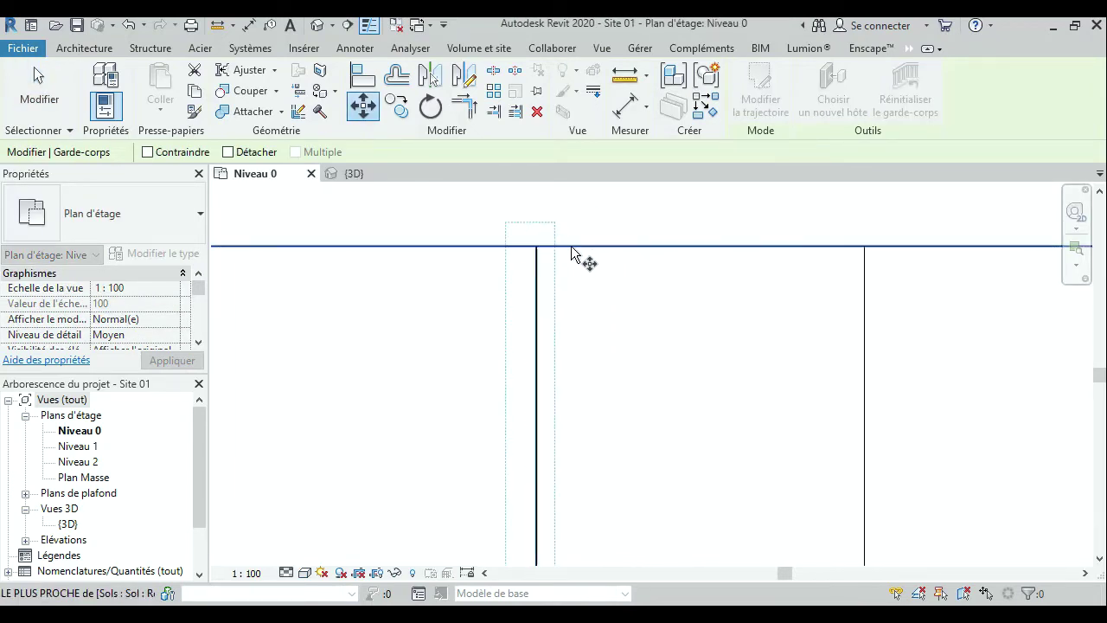
scroll(576, 257, "up", 1)
scroll(539, 259, "up", 1)
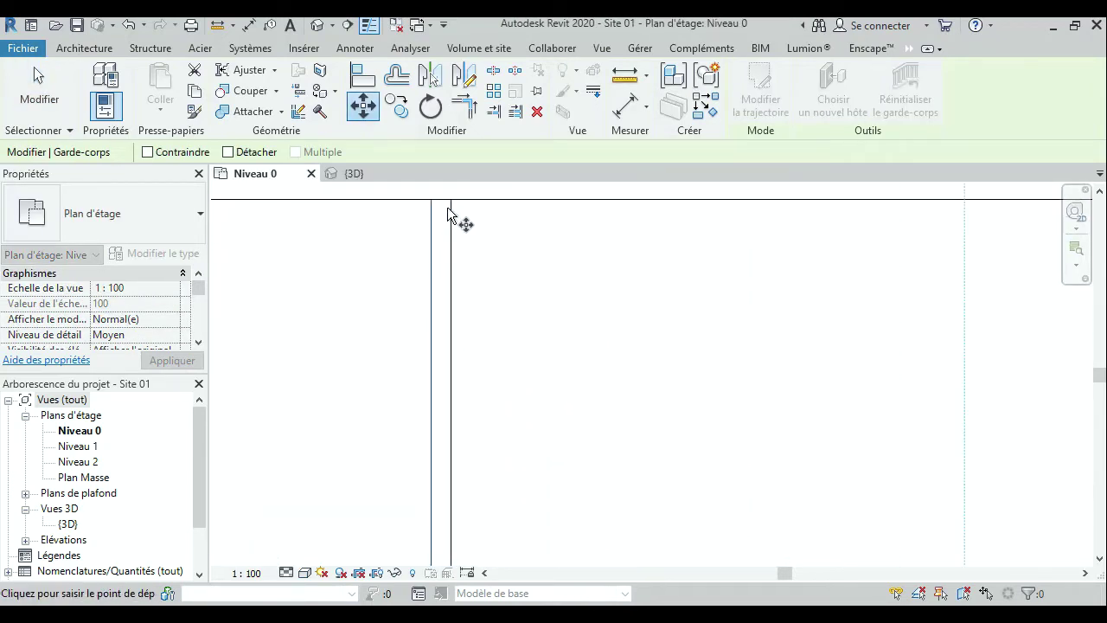
left_click(458, 209)
Snap the railing onto the sidewalk edge and return to the 3D view.
scroll(527, 301, "down", 2)
middle_click_drag(528, 300, 265, 320)
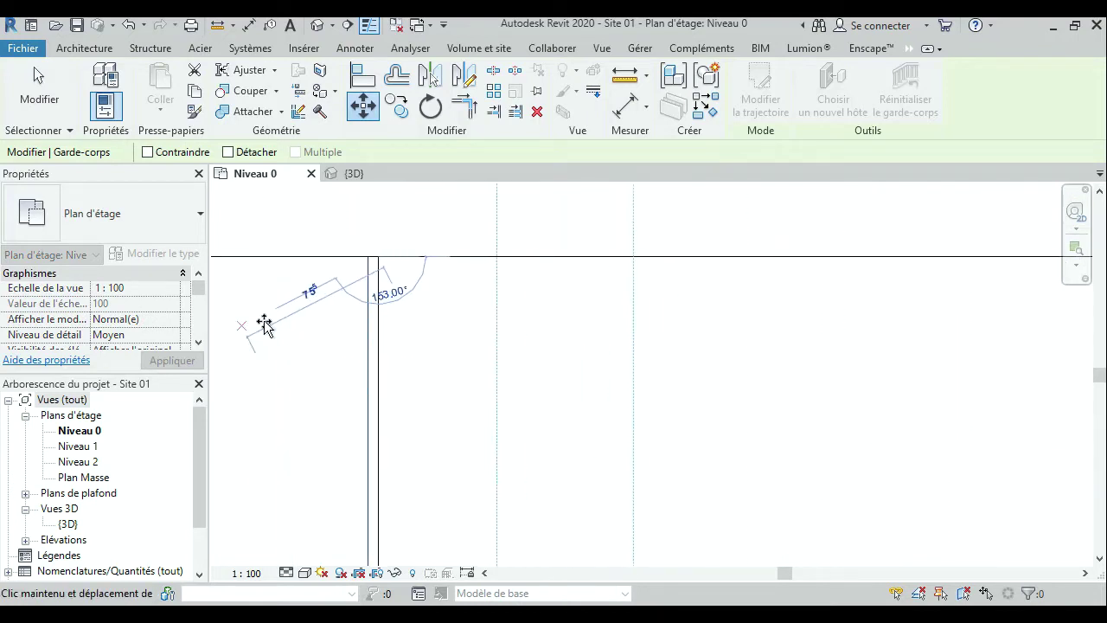
scroll(497, 375, "down", 2)
scroll(868, 368, "down", 3)
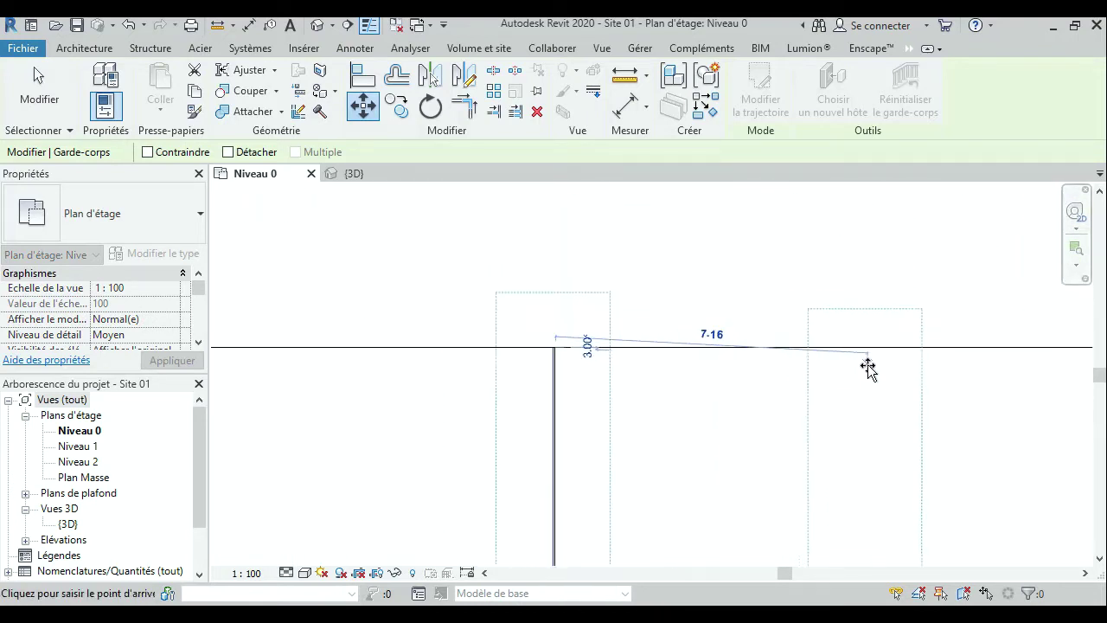
mouse_move(867, 369)
middle_mouse_down()
mouse_move(312, 373)
mouse_move(828, 371)
middle_mouse_up()
scroll(828, 371, "up", 3)
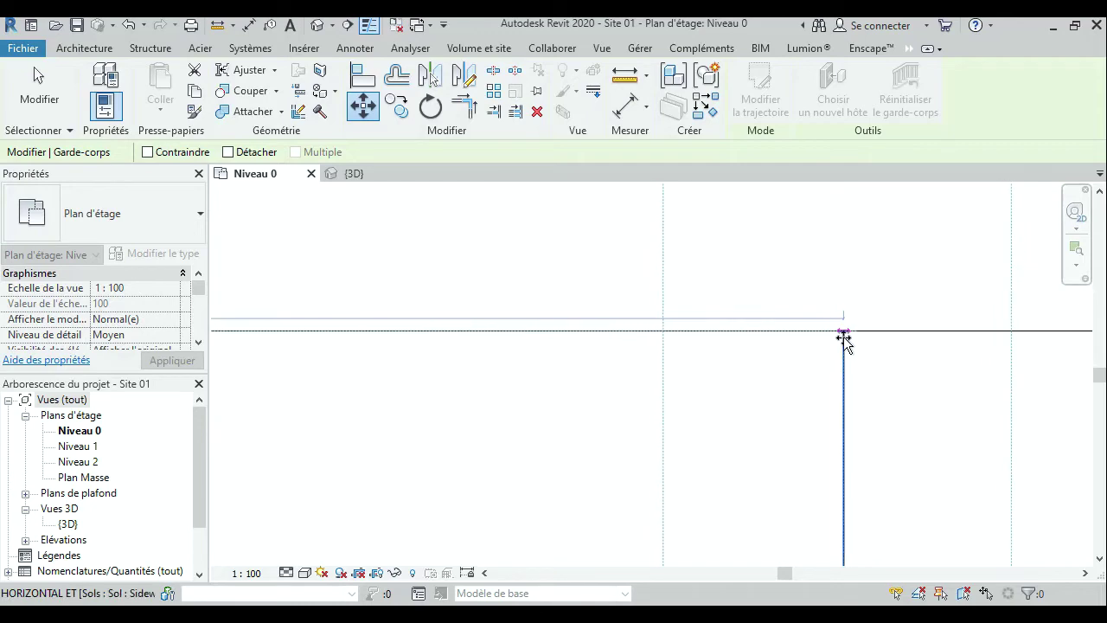
left_click(843, 330)
left_click(852, 365)
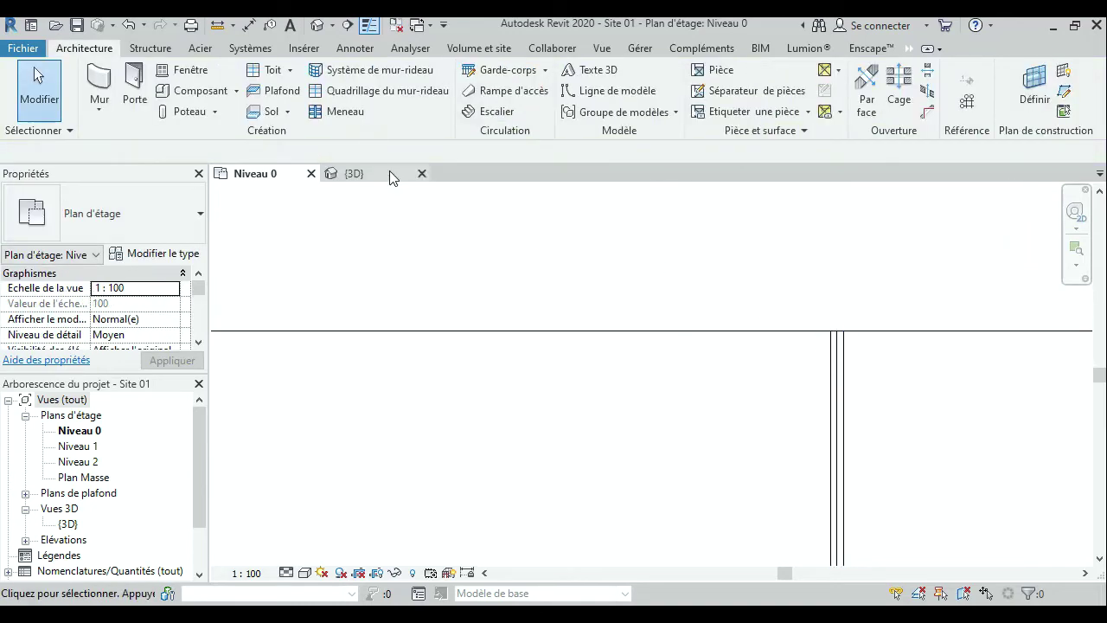
left_click(354, 173)
mouse_move(660, 334)
middle_mouse_down("shift")
mouse_move(556, 346)
mouse_move(589, 333)
mouse_move(446, 303)
middle_mouse_up("shift")
scroll(550, 452, "up", 3)
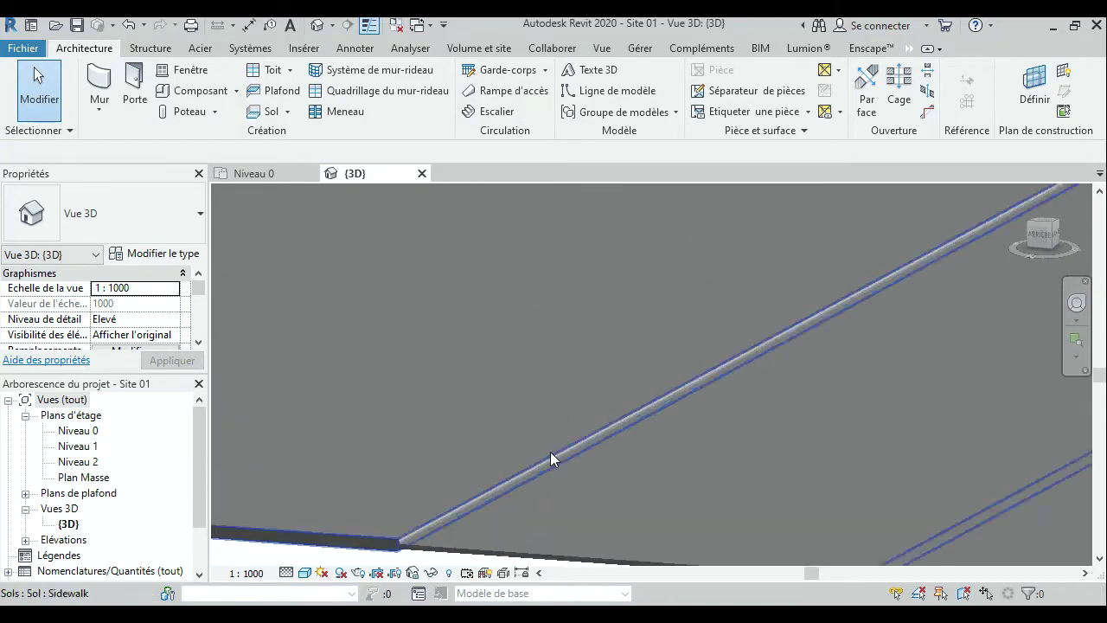
scroll(524, 485, "up", 2)
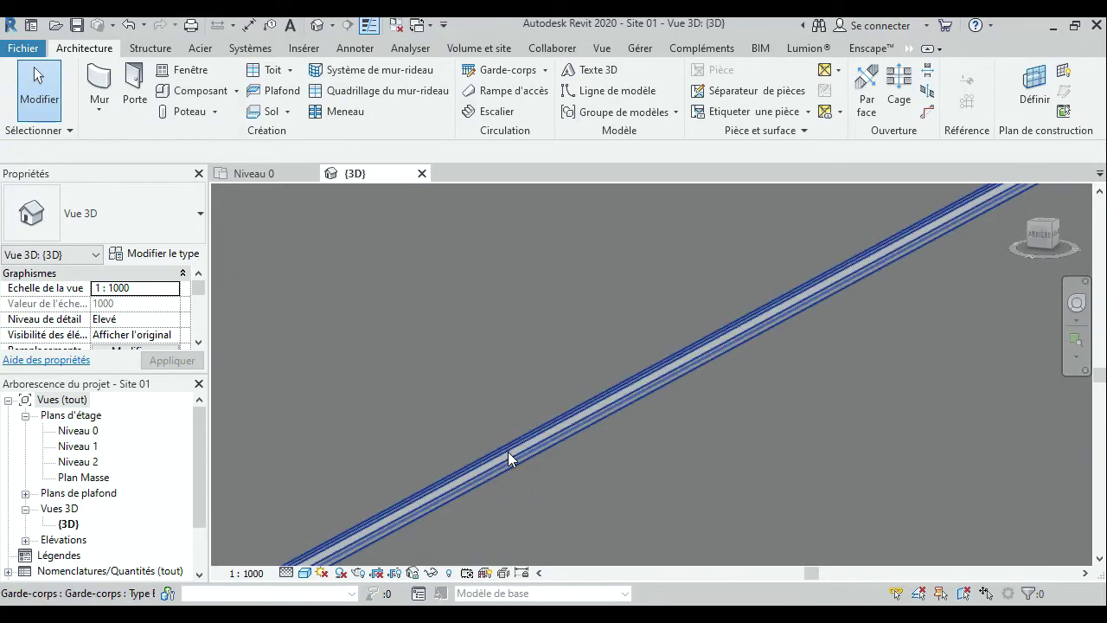
scroll(508, 451, "down", 3)
left_click(278, 175)
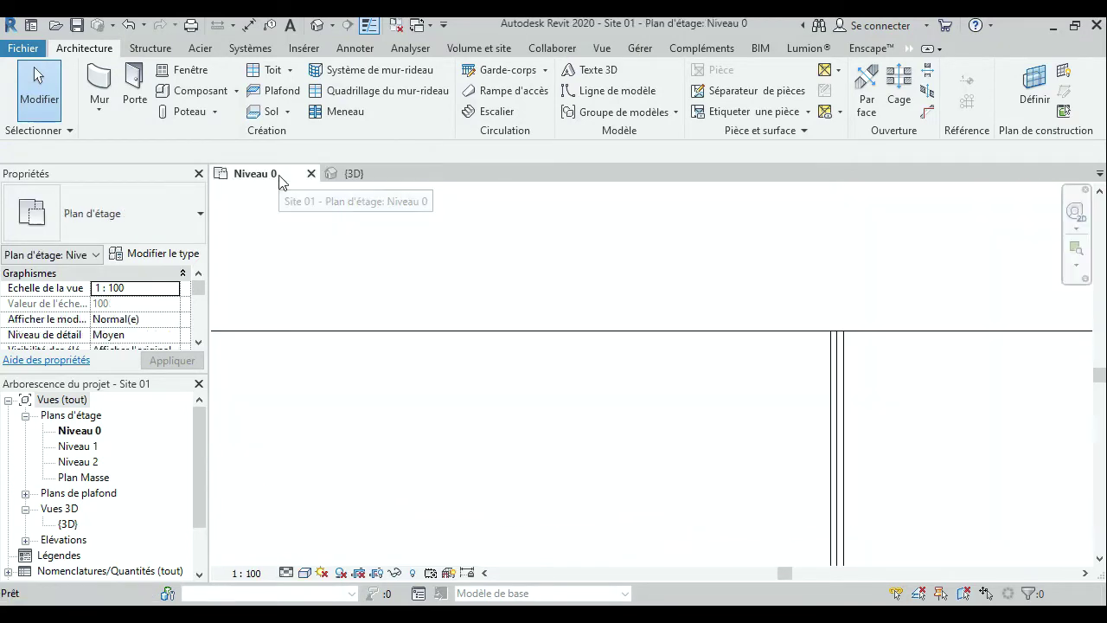
scroll(618, 287, "down", 1)
scroll(680, 348, "down", 1)
scroll(682, 351, "down", 2)
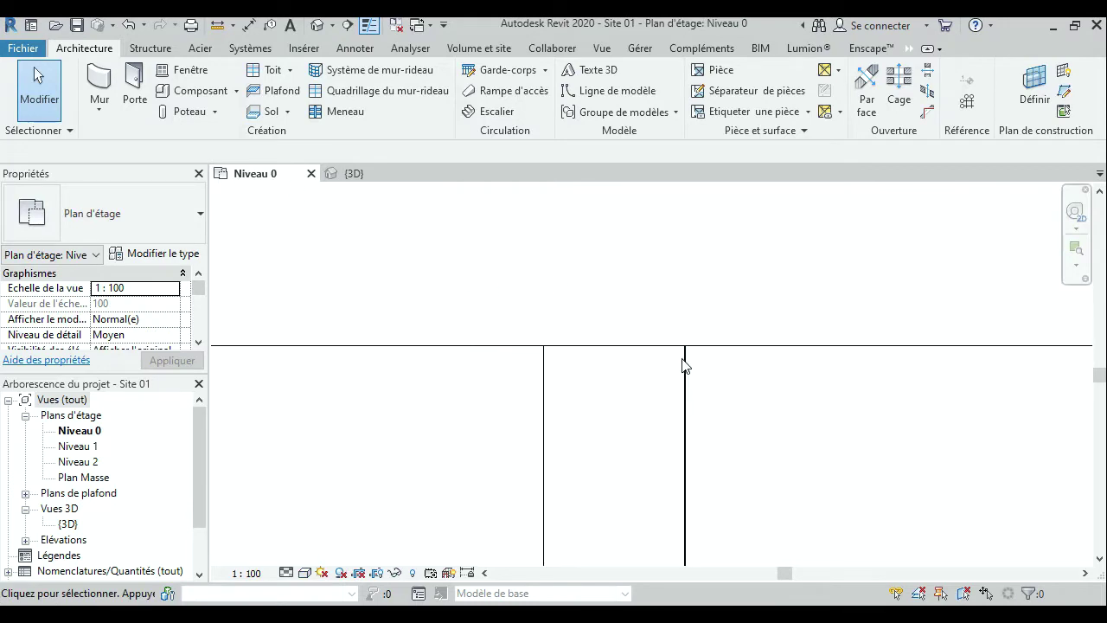
scroll(638, 304, "down", 1)
scroll(593, 316, "down", 1)
scroll(607, 293, "down", 1)
middle_click_drag(607, 292, 610, 289)
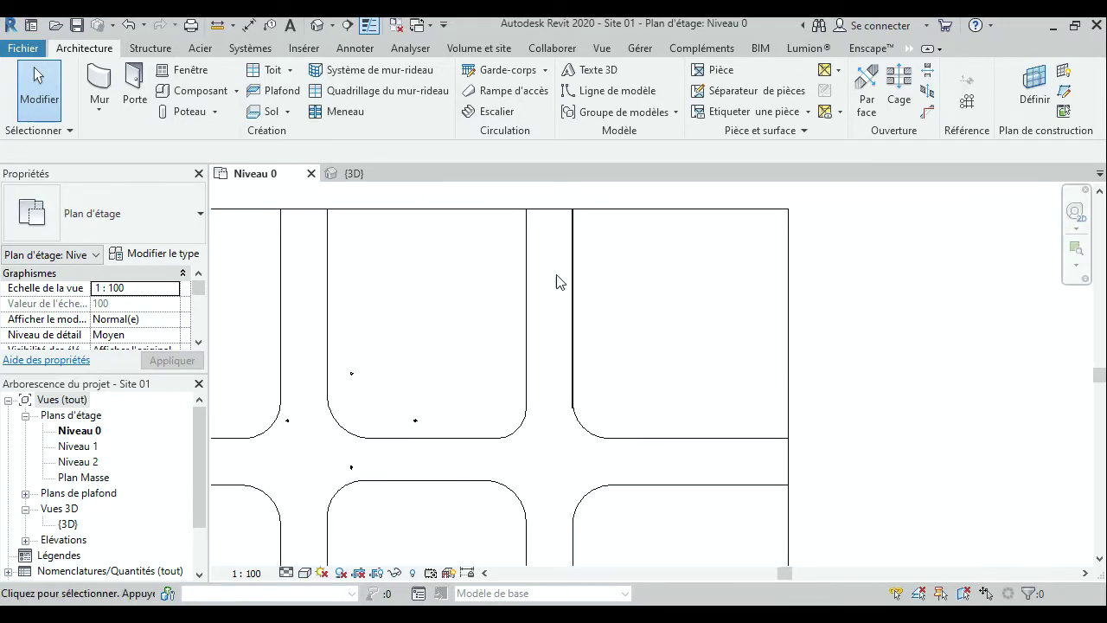
left_click(574, 292)
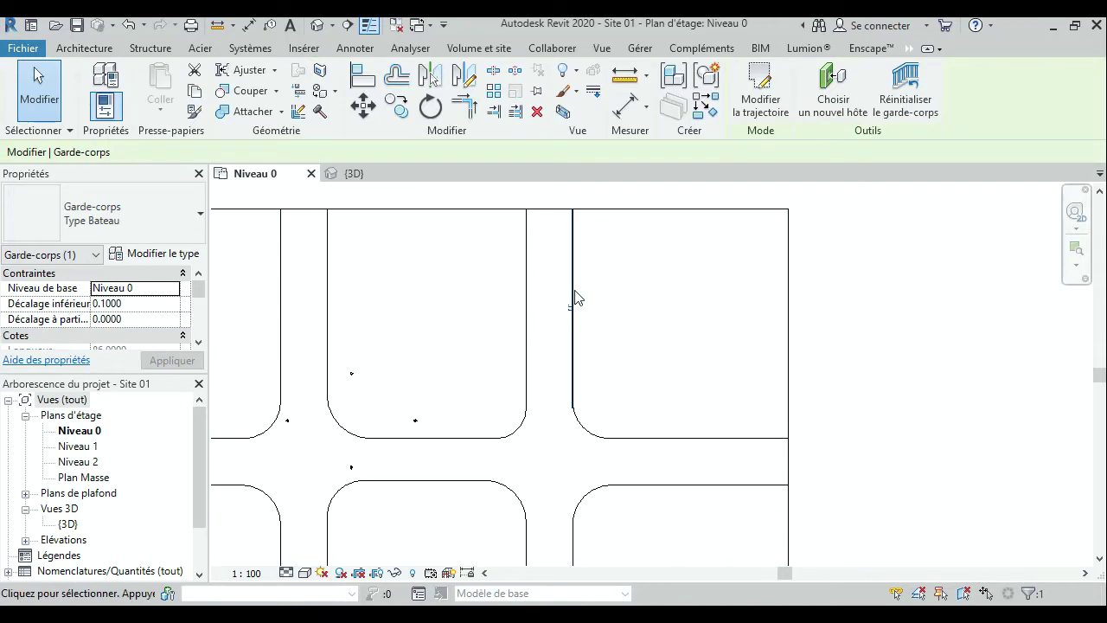
scroll(571, 299, "up", 4)
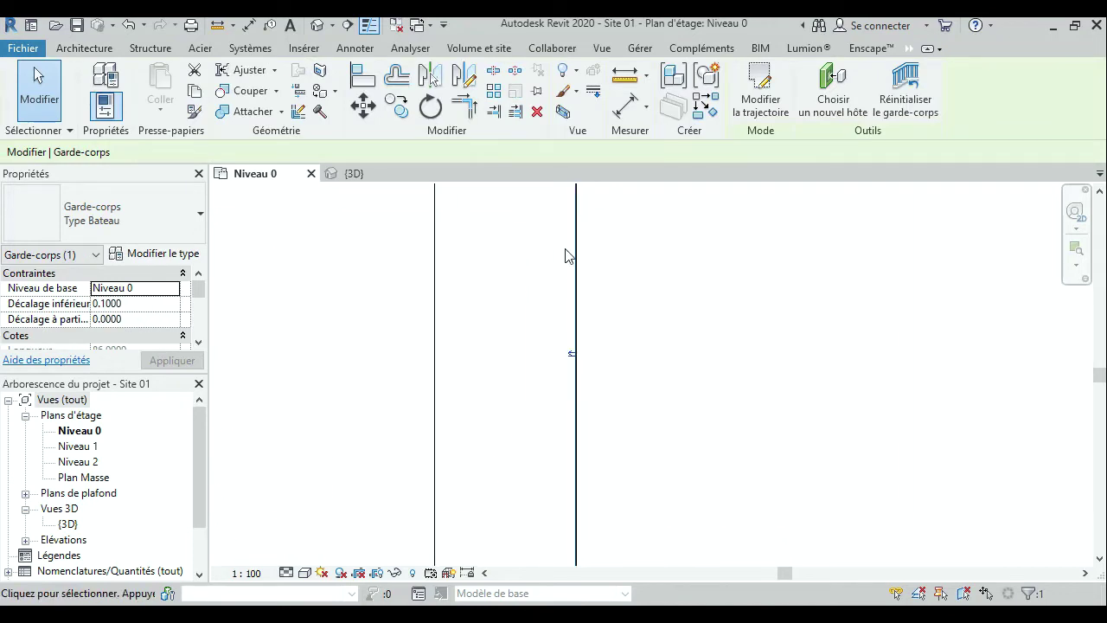
scroll(484, 260, "down", 3)
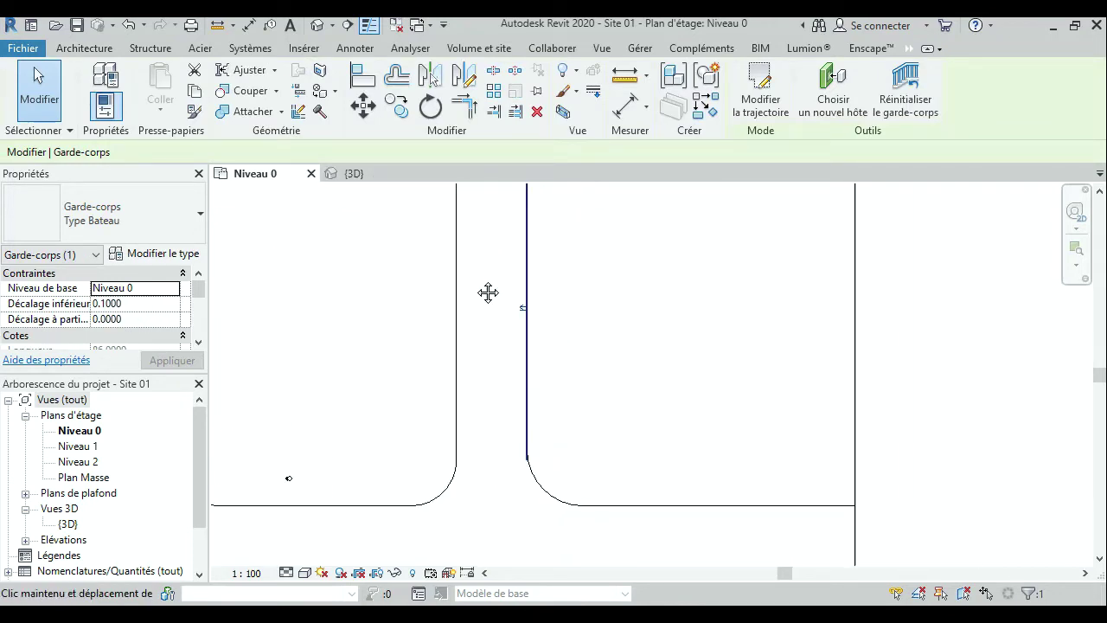
left_click(485, 234)
scroll(507, 260, "up", 3)
scroll(508, 256, "up", 1)
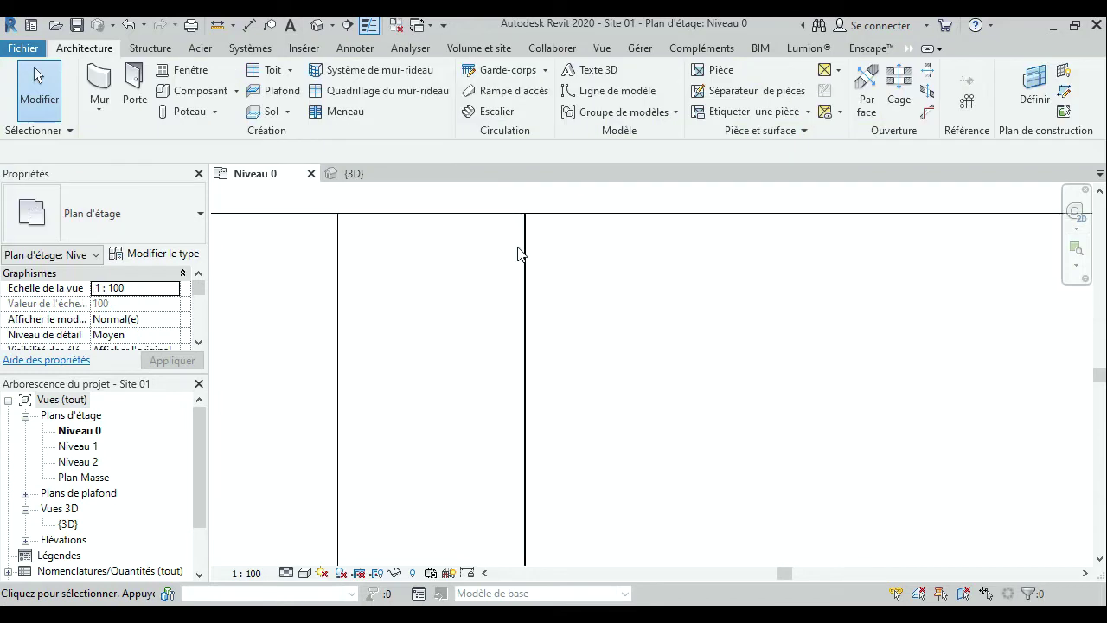
left_click(524, 249)
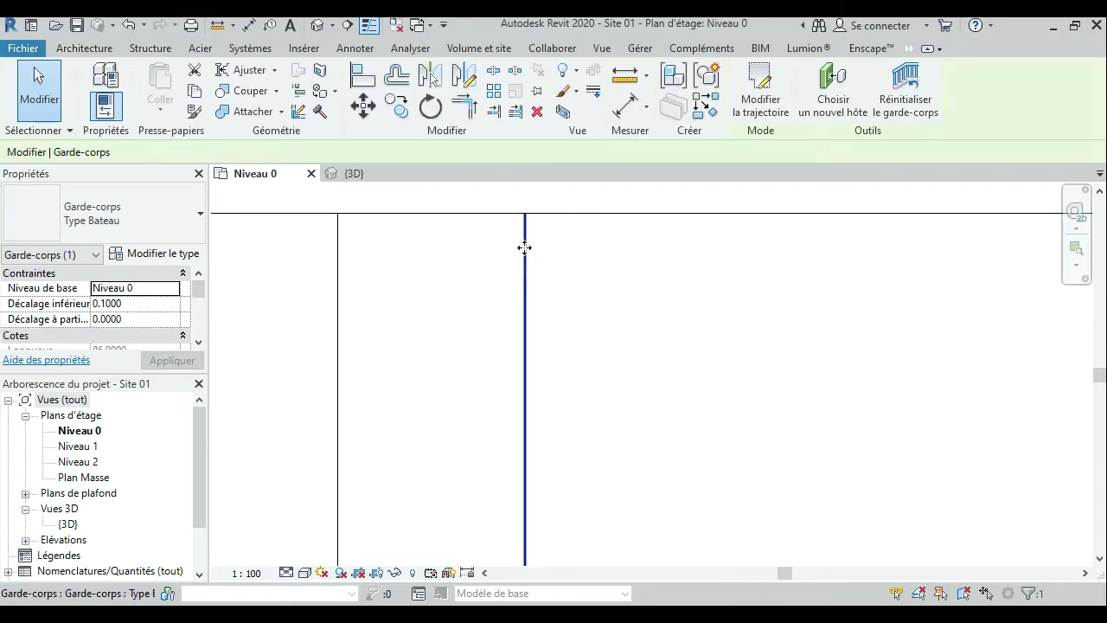
key("Escape")
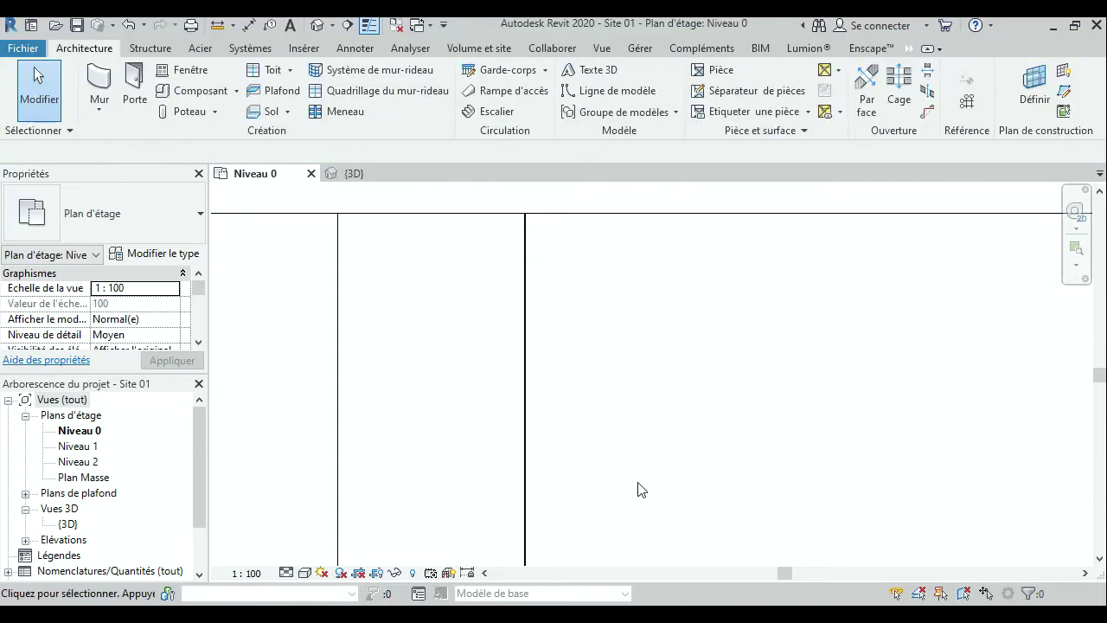
middle_click_drag(649, 463, 722, 457)
scroll(599, 233, "up", 3)
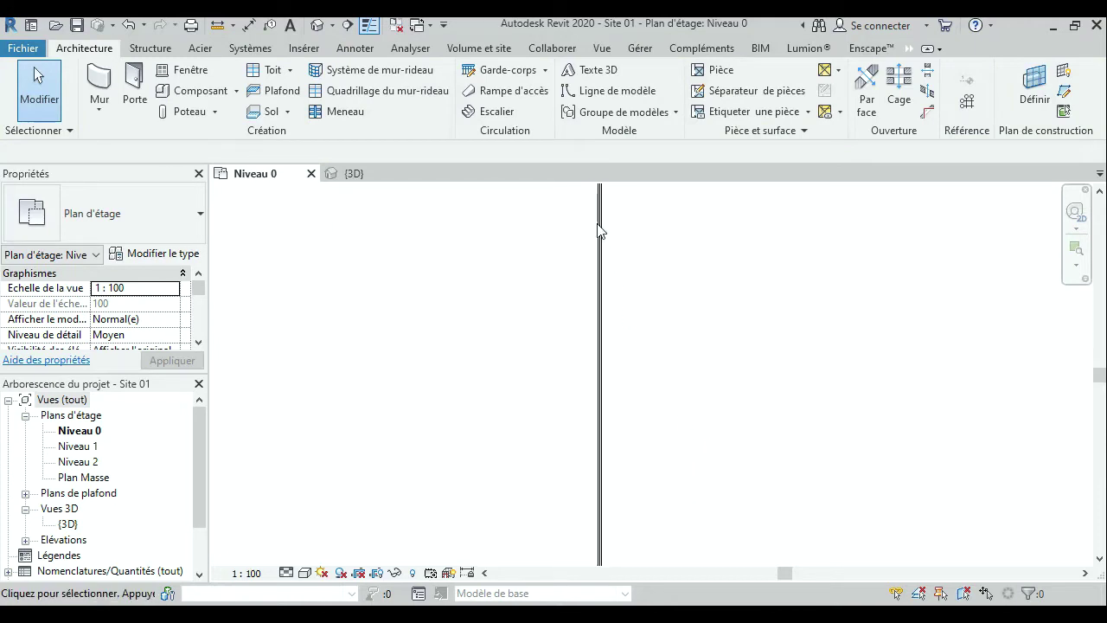
left_click(598, 232)
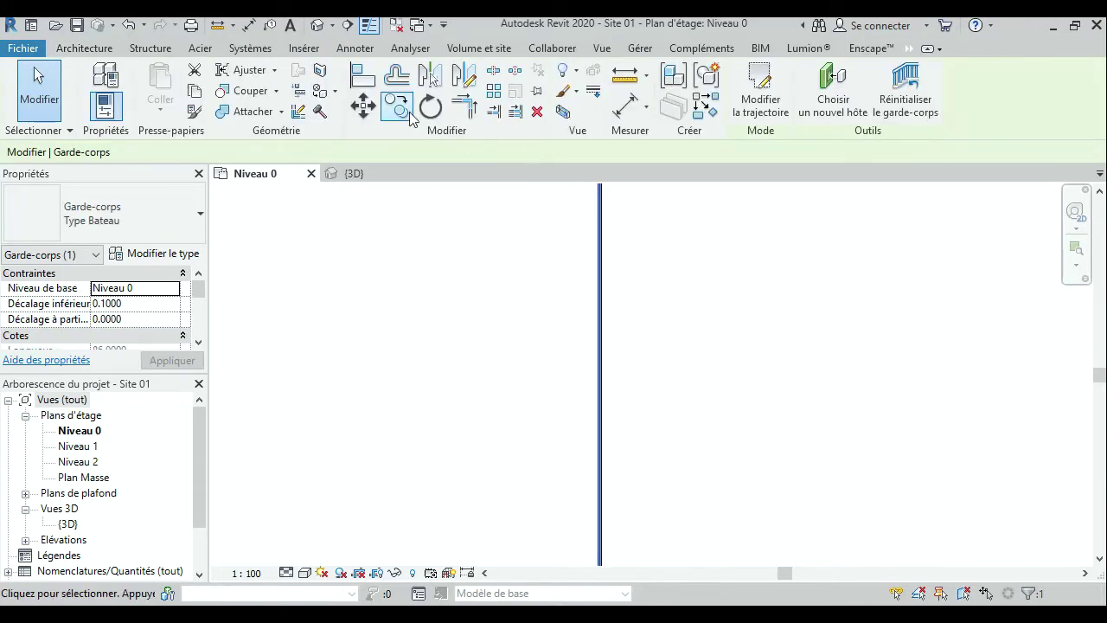
left_click(430, 75)
scroll(392, 255, "down", 3)
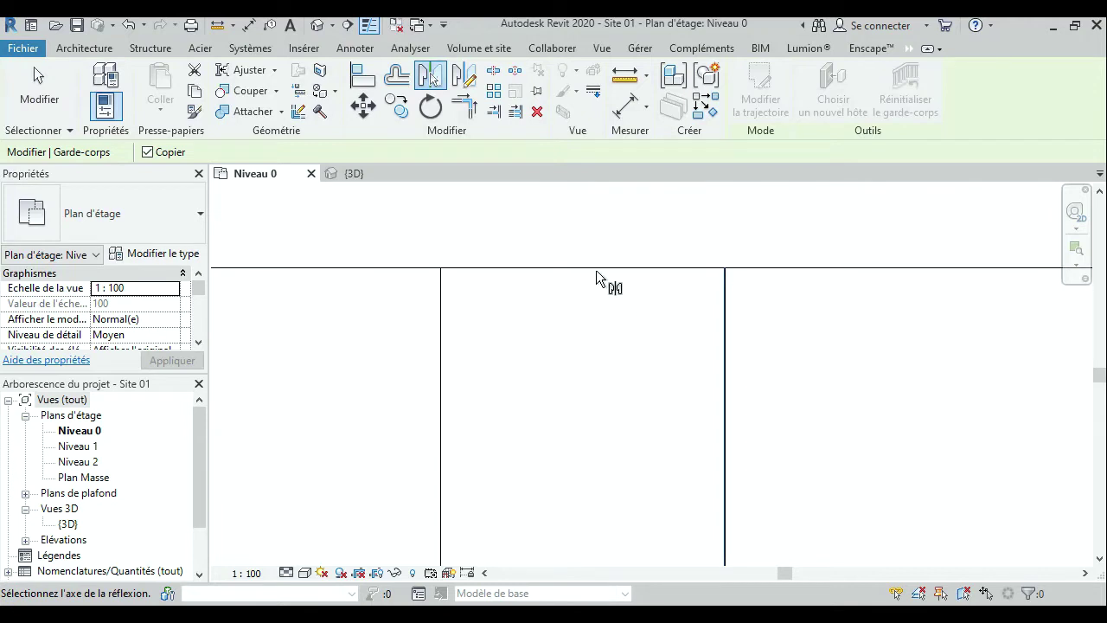
left_click(585, 268)
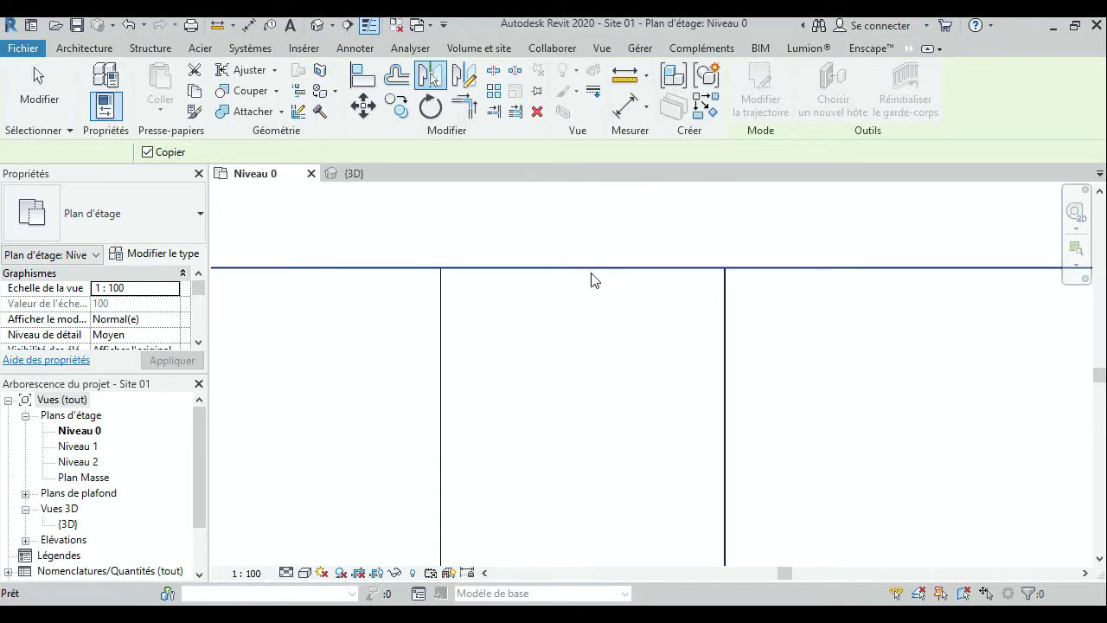
key("Escape")
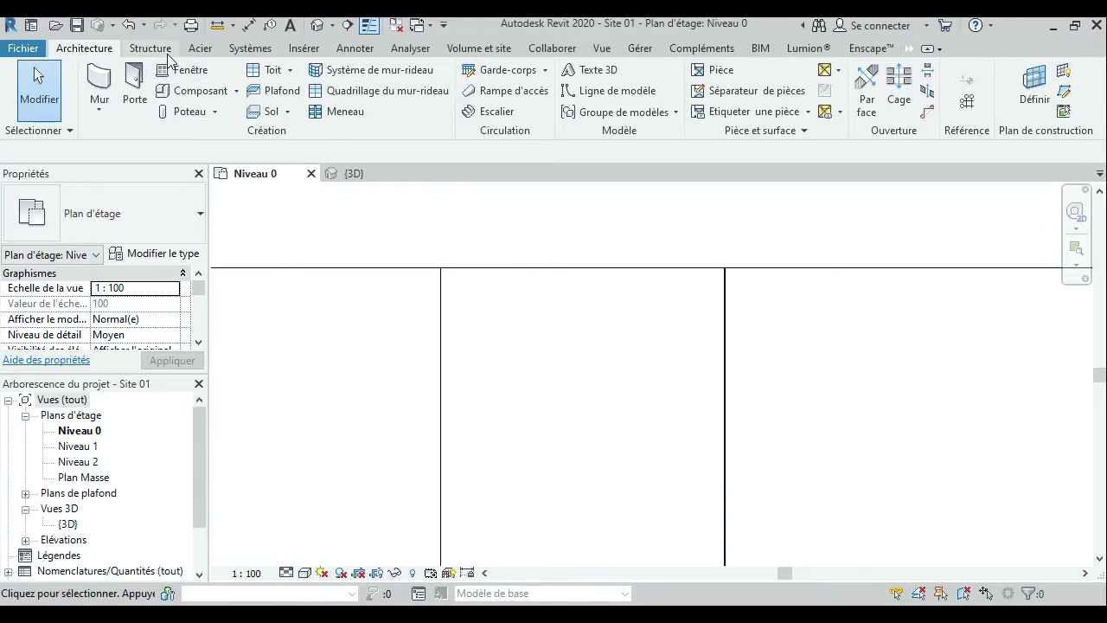
left_click(155, 48)
left_click(83, 48)
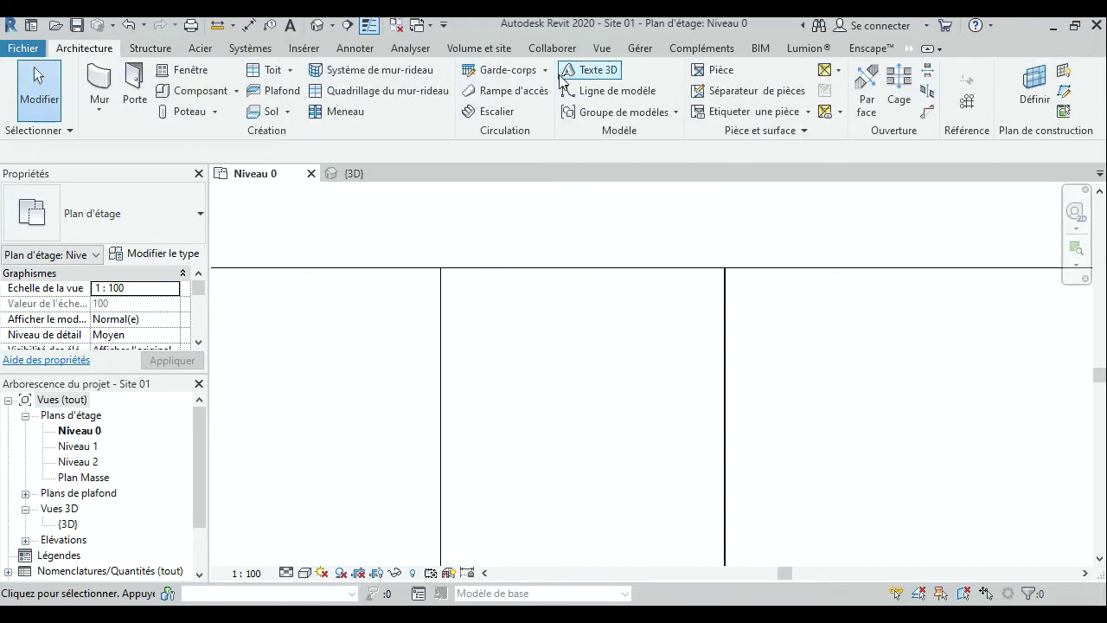
left_click(614, 89)
scroll(717, 309, "up", 3)
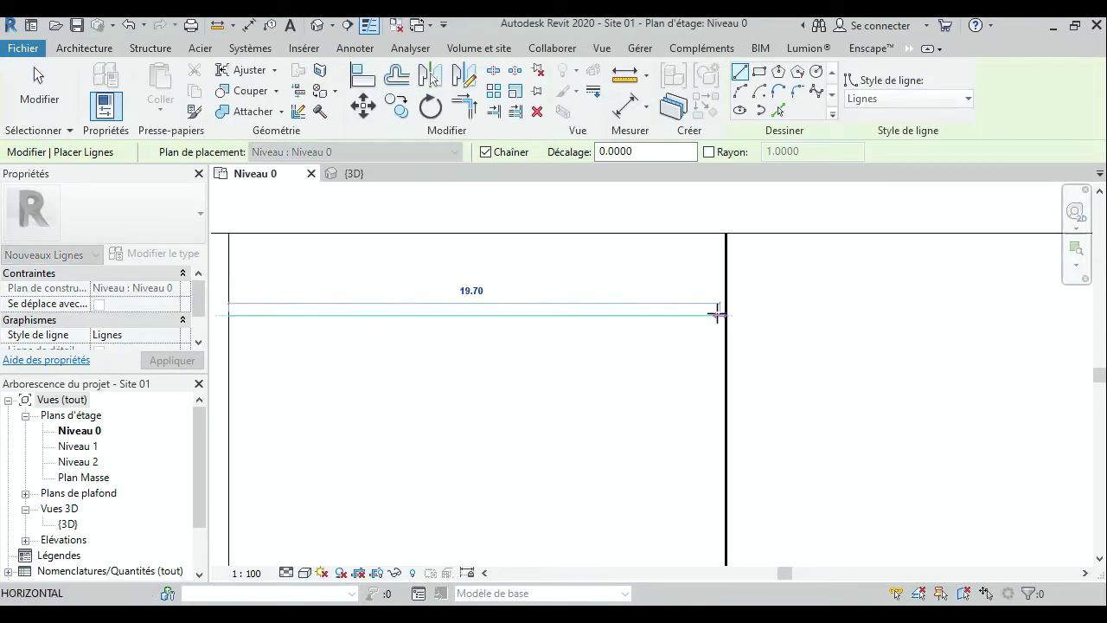
scroll(727, 309, "up", 2)
scroll(734, 319, "up", 2)
scroll(741, 329, "up", 1)
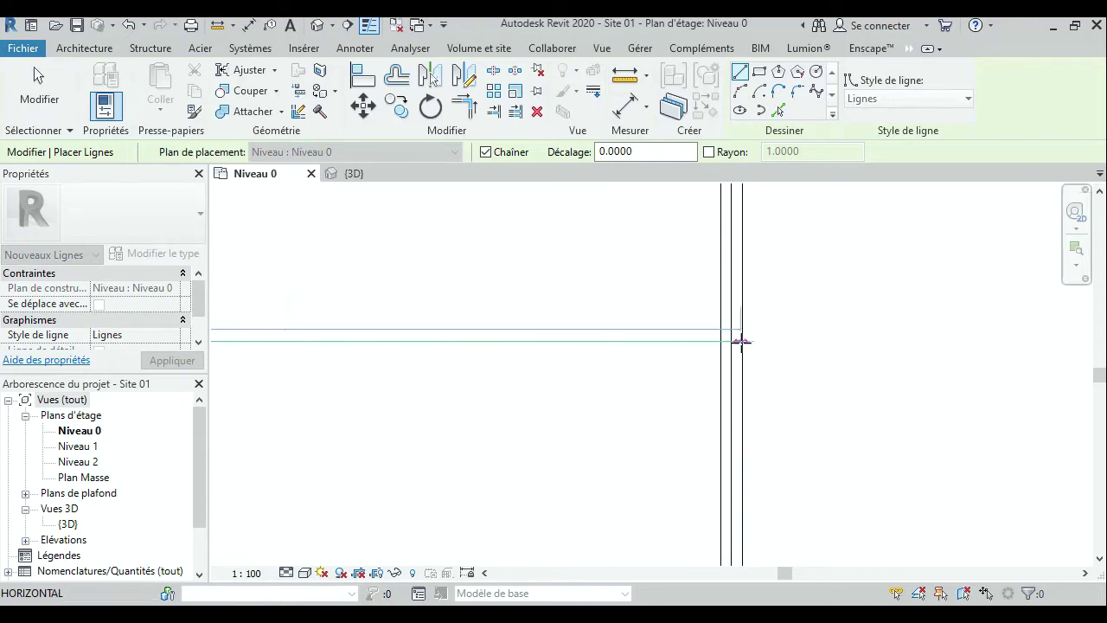
left_click(740, 338)
key("Escape")
scroll(623, 356, "down", 1)
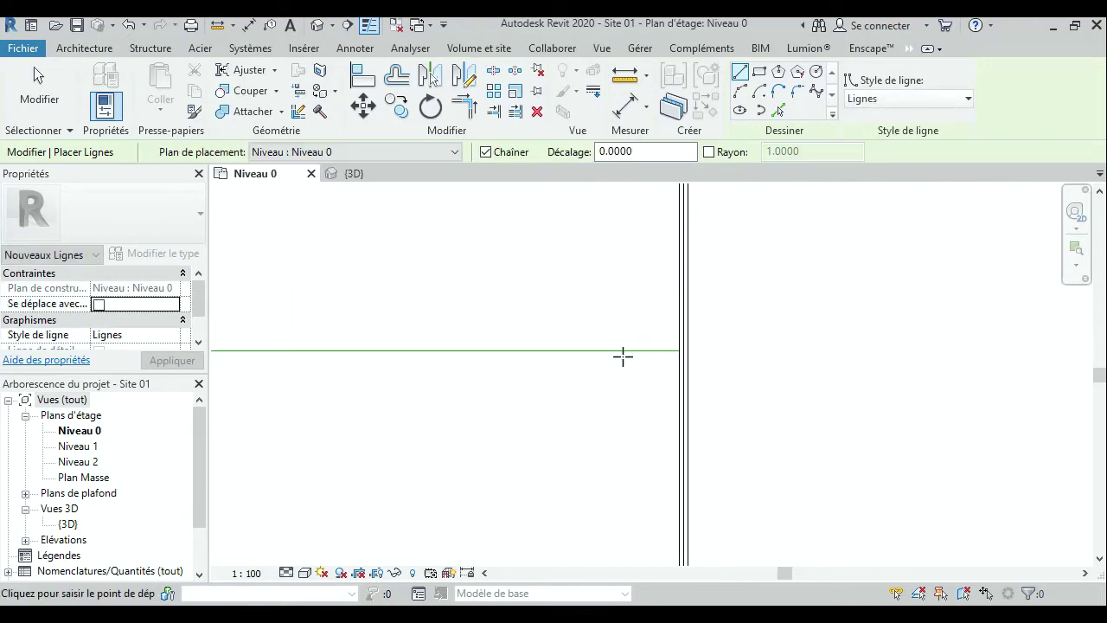
scroll(621, 355, "down", 1)
key("Escape")
left_click(655, 339)
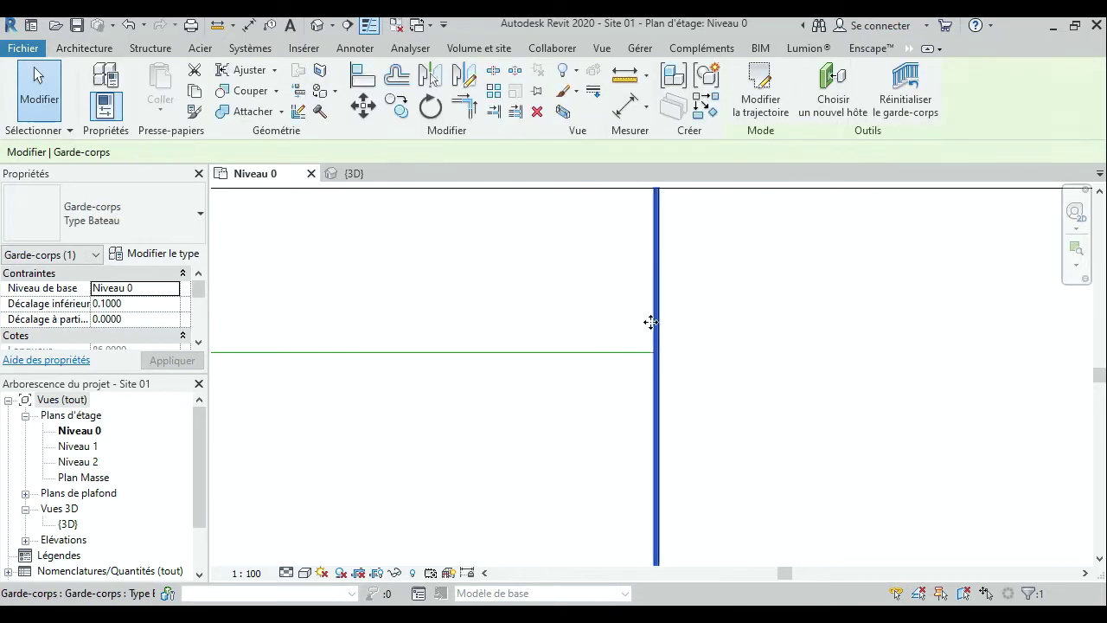
left_click(430, 76)
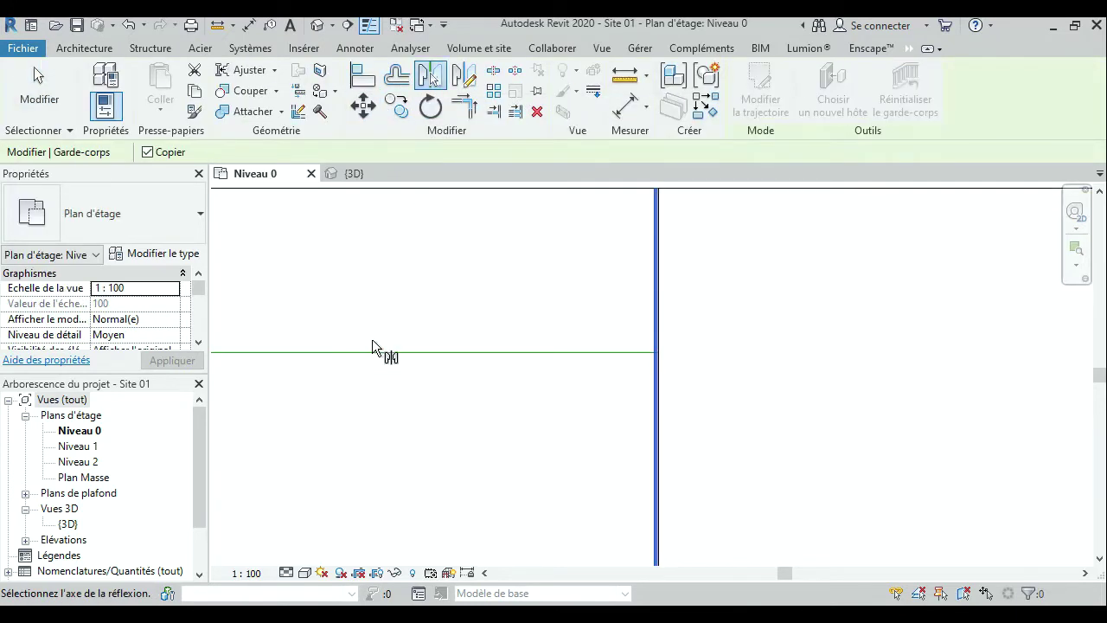
scroll(360, 353, "down", 2)
middle_click_drag(469, 347, 612, 331)
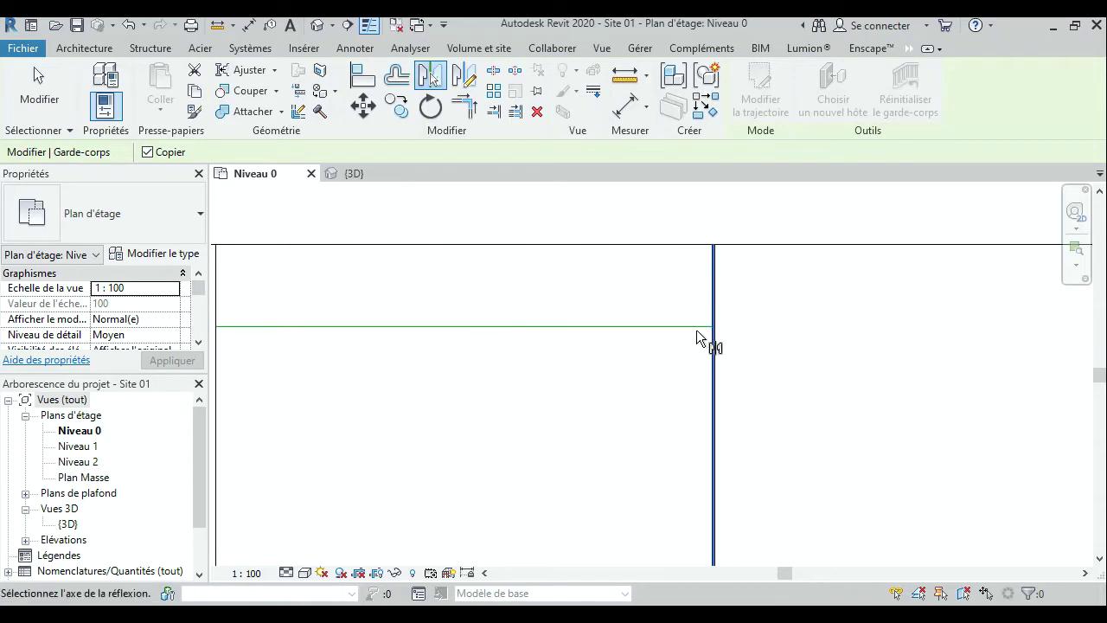
left_click(445, 326)
scroll(519, 342, "down", 4)
scroll(588, 294, "down", 3)
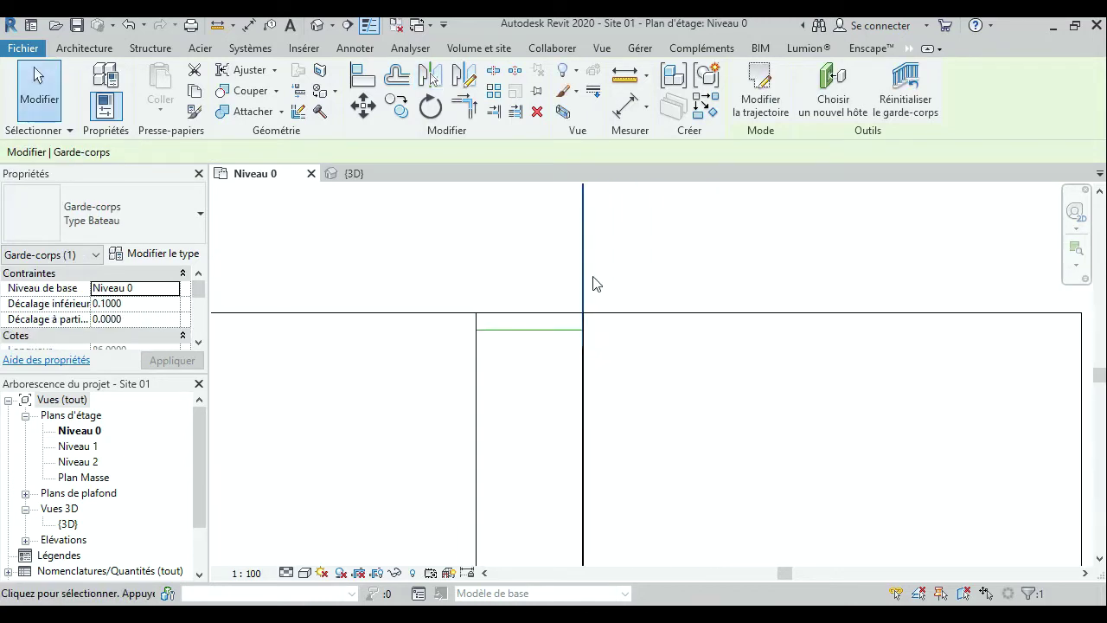
key("Delete")
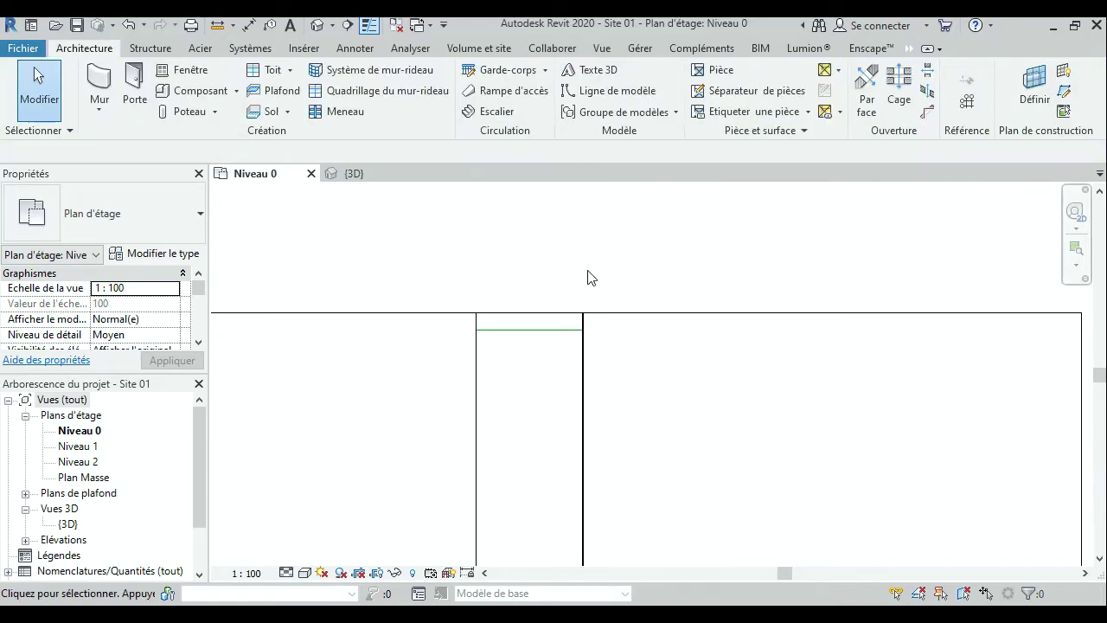
scroll(585, 333, "up", 2)
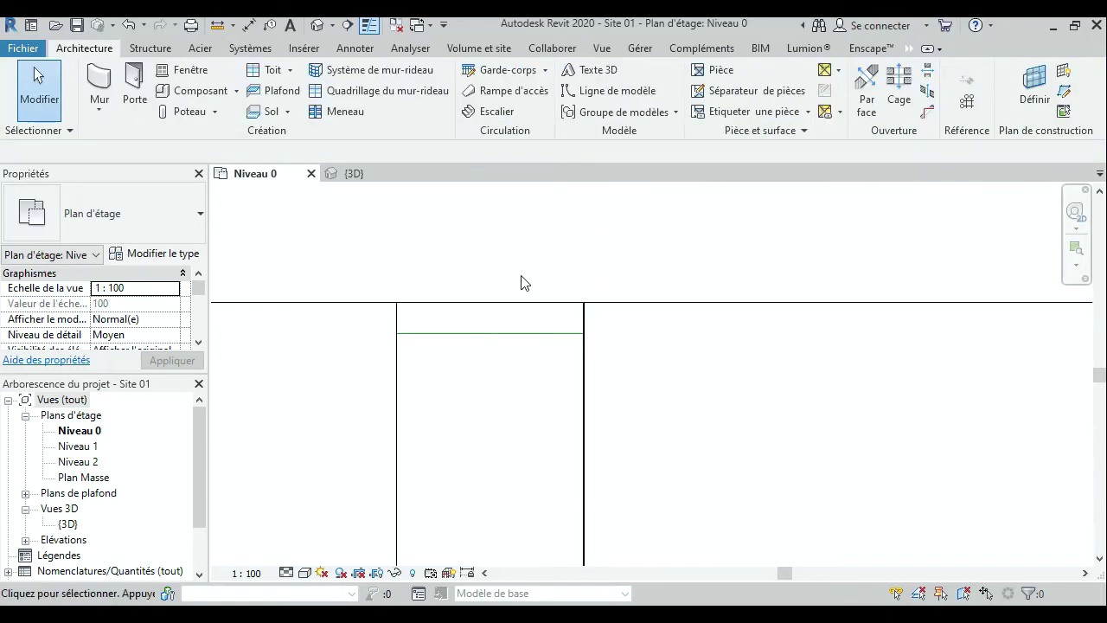
Delete the old helper line and draw a horizontal model line from the right railing to the left wall.
left_click(554, 334)
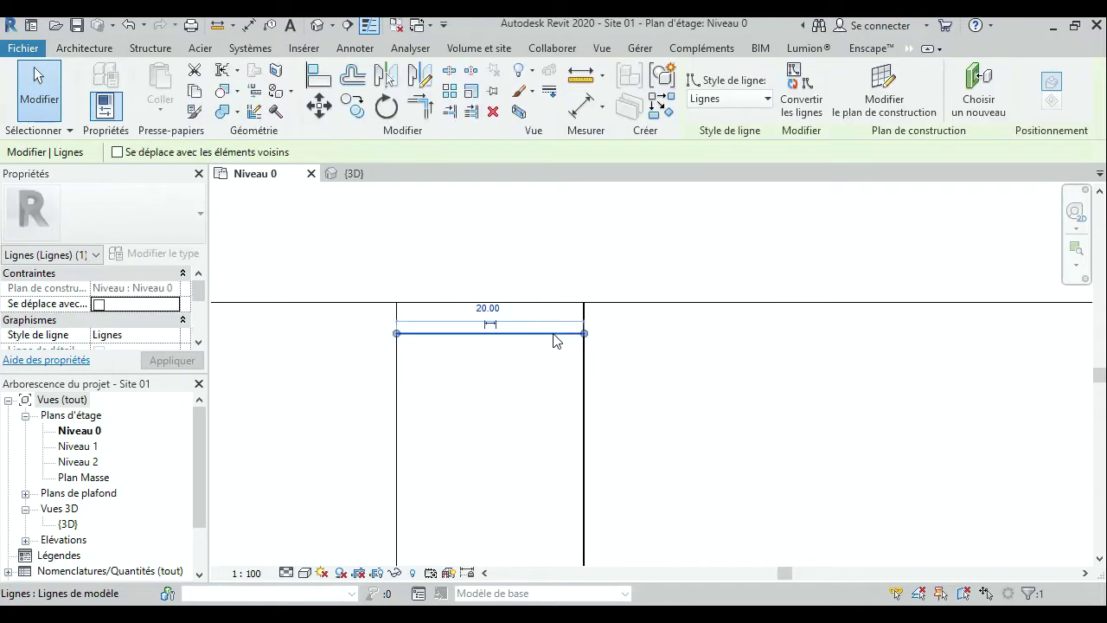
key("Delete")
left_click(574, 90)
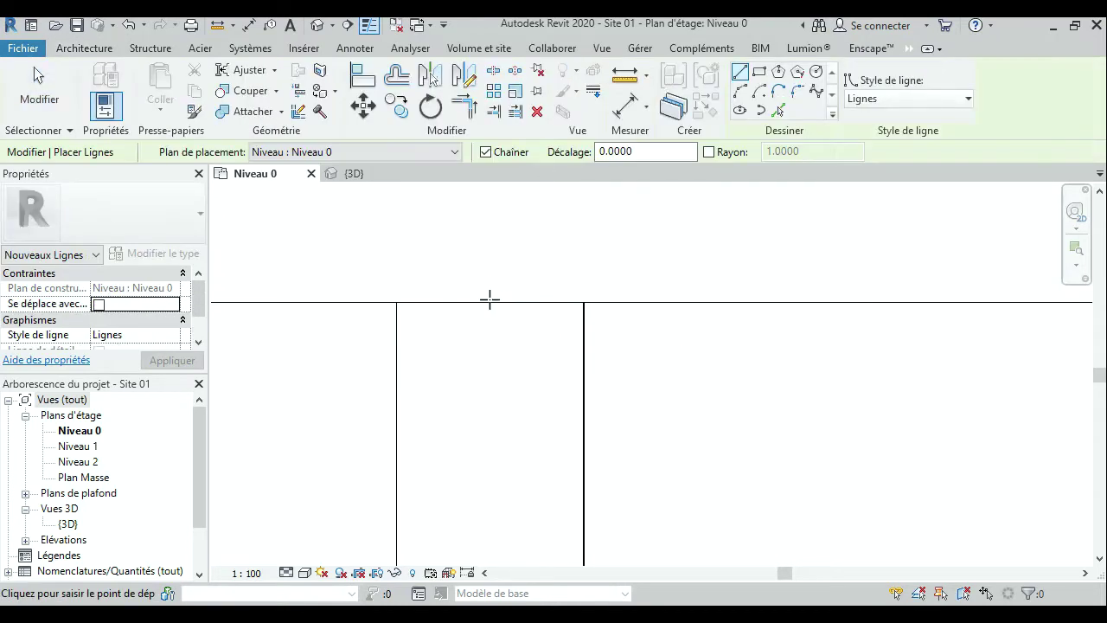
scroll(584, 316, "up", 3)
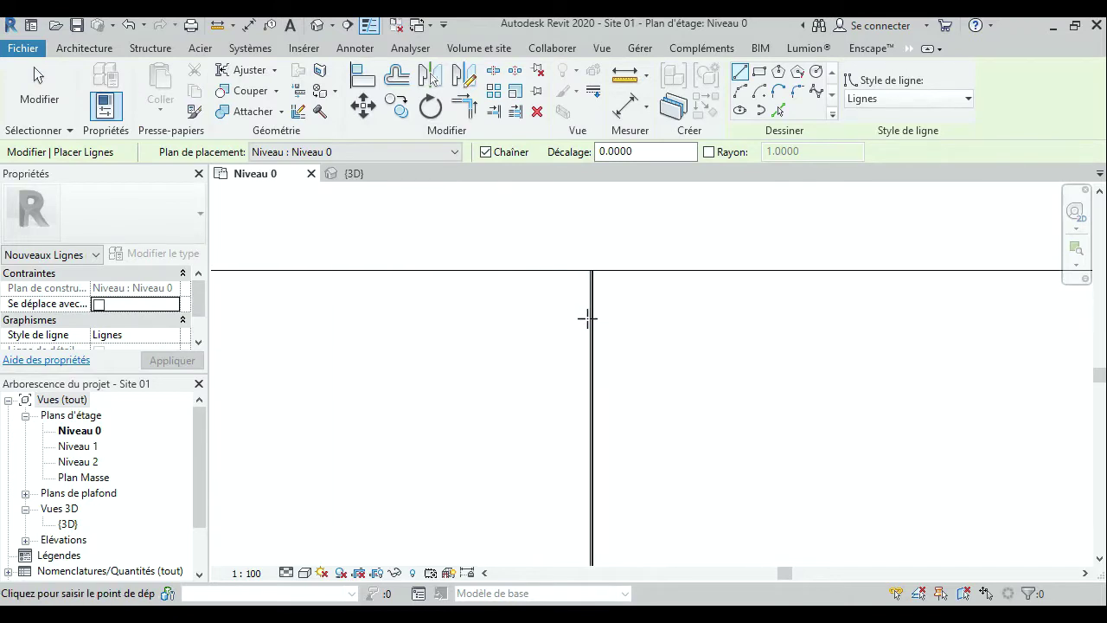
scroll(593, 316, "up", 2)
left_click(593, 316)
scroll(511, 307, "down", 2)
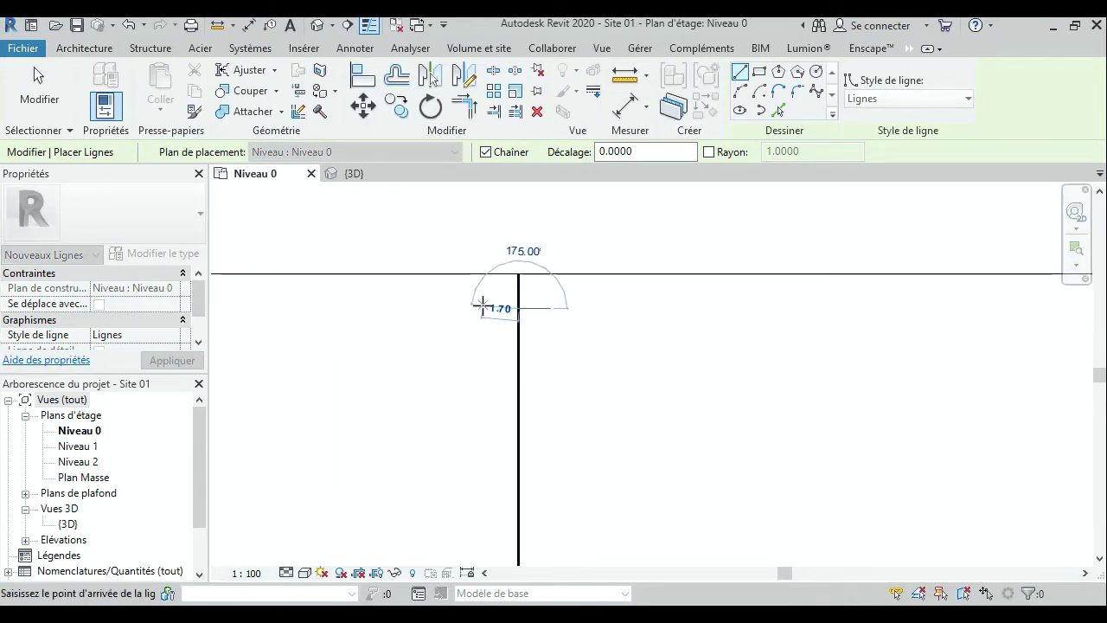
scroll(363, 311, "down", 2)
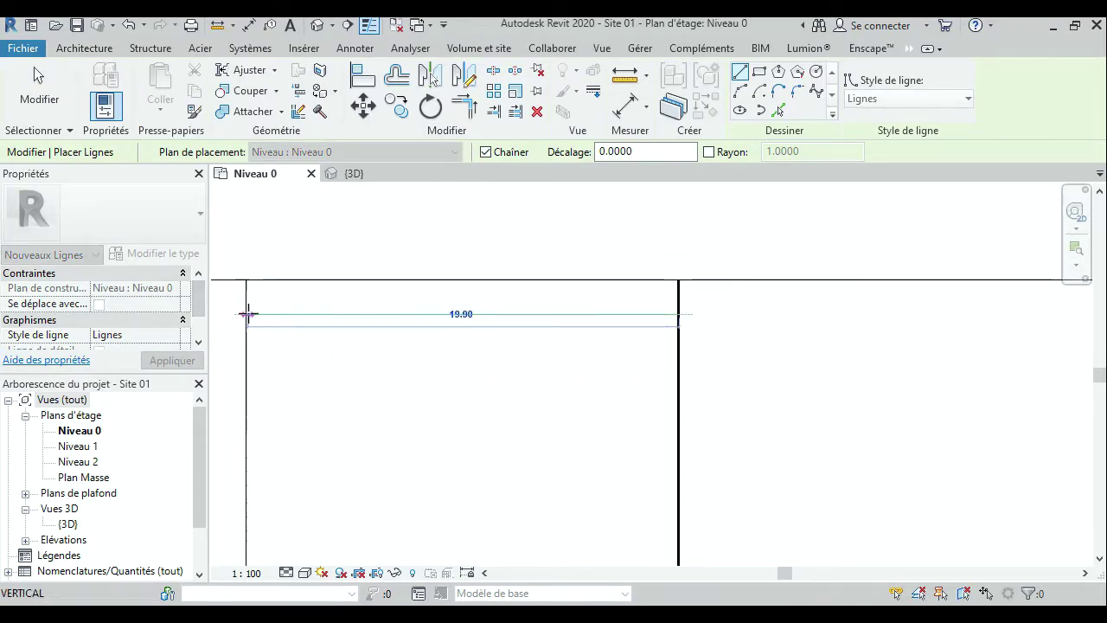
left_click(247, 314)
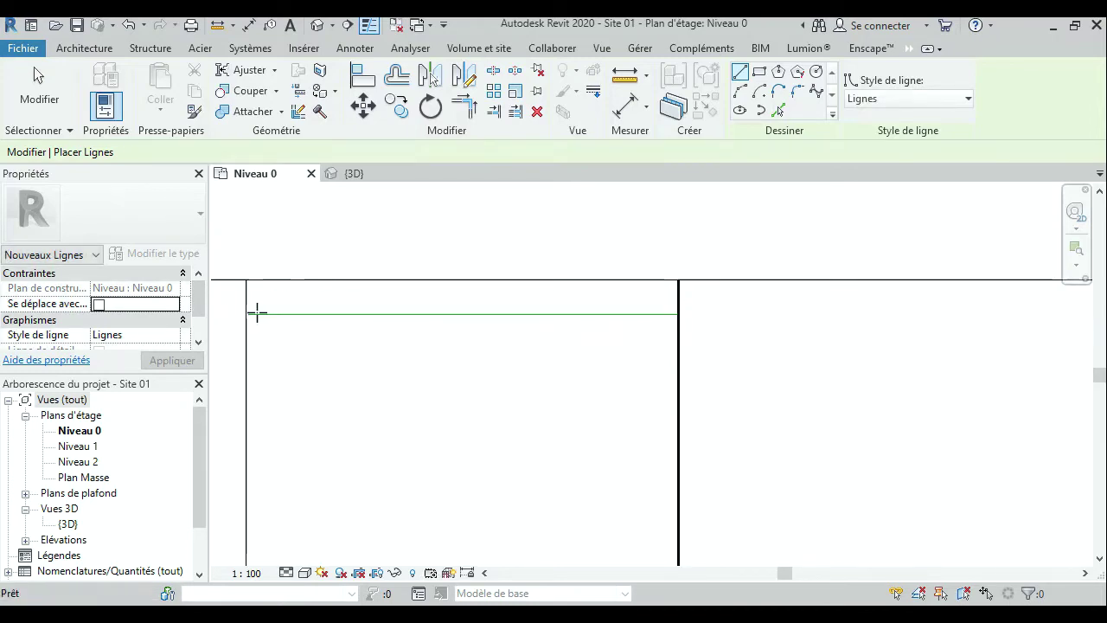
key("Escape")
key("Escape")
left_click(249, 317)
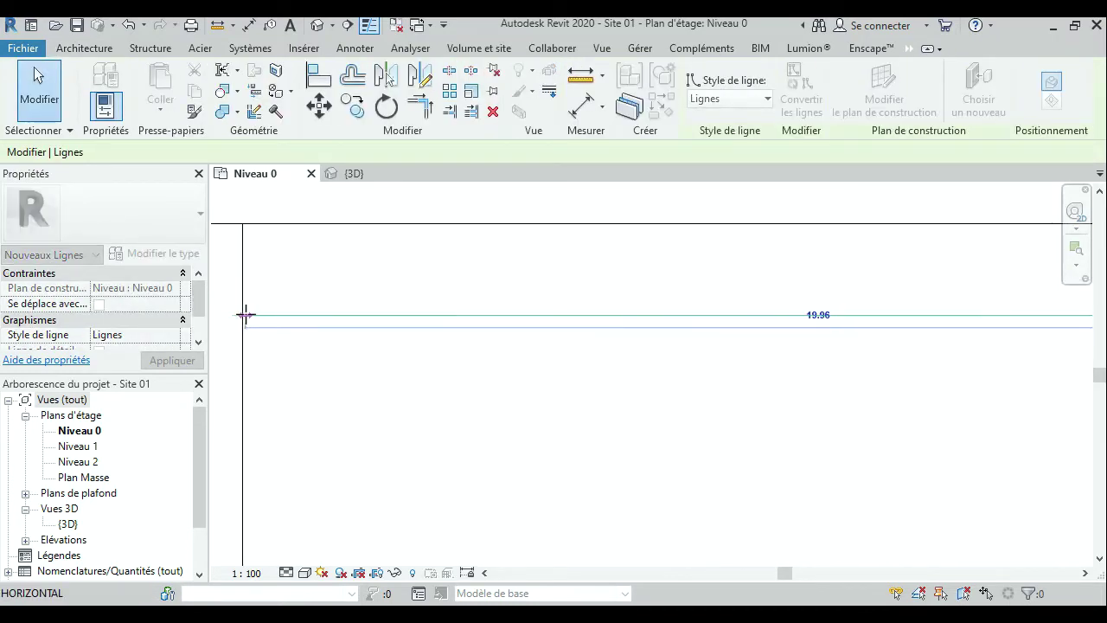
left_click(272, 425)
scroll(364, 331, "down", 2)
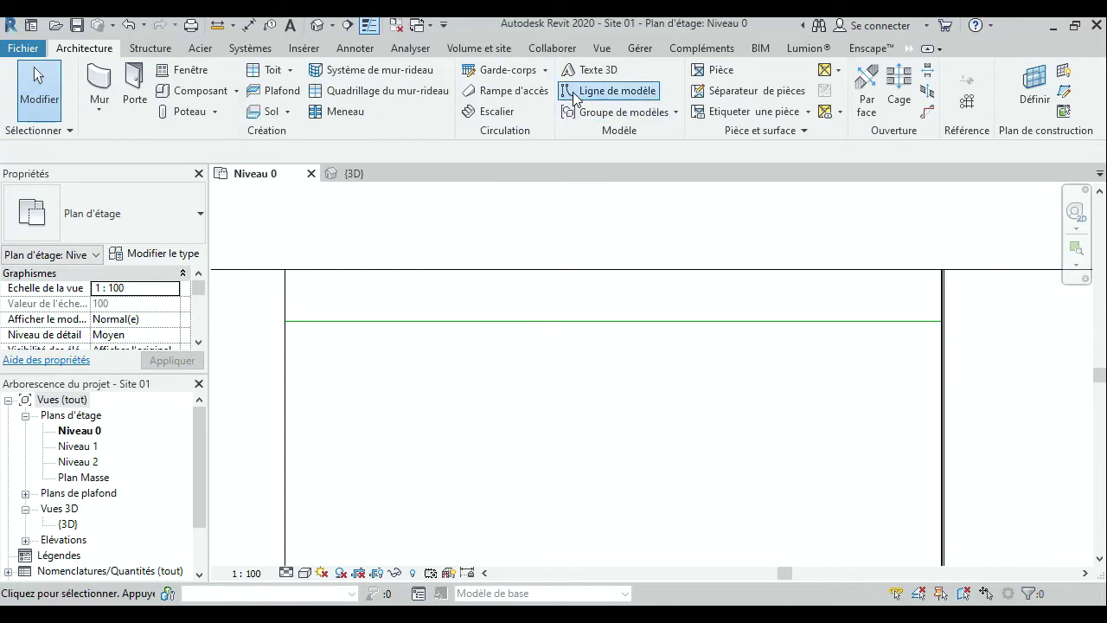
Draw a 3.60 vertical helper line down from the horizontal line's midpoint.
left_click(606, 90)
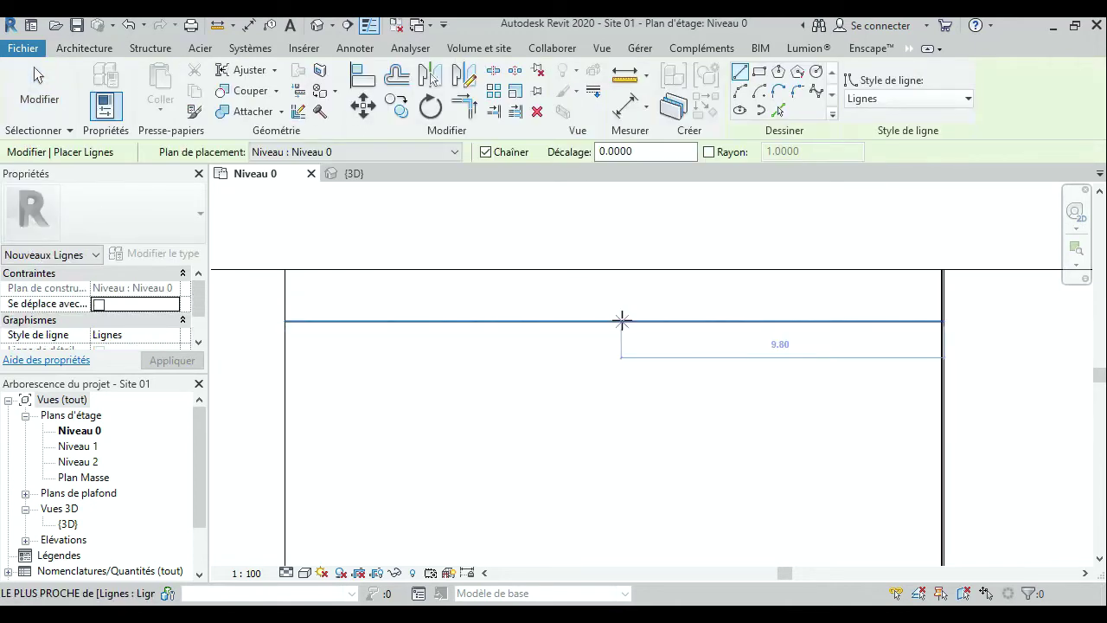
left_click(614, 321)
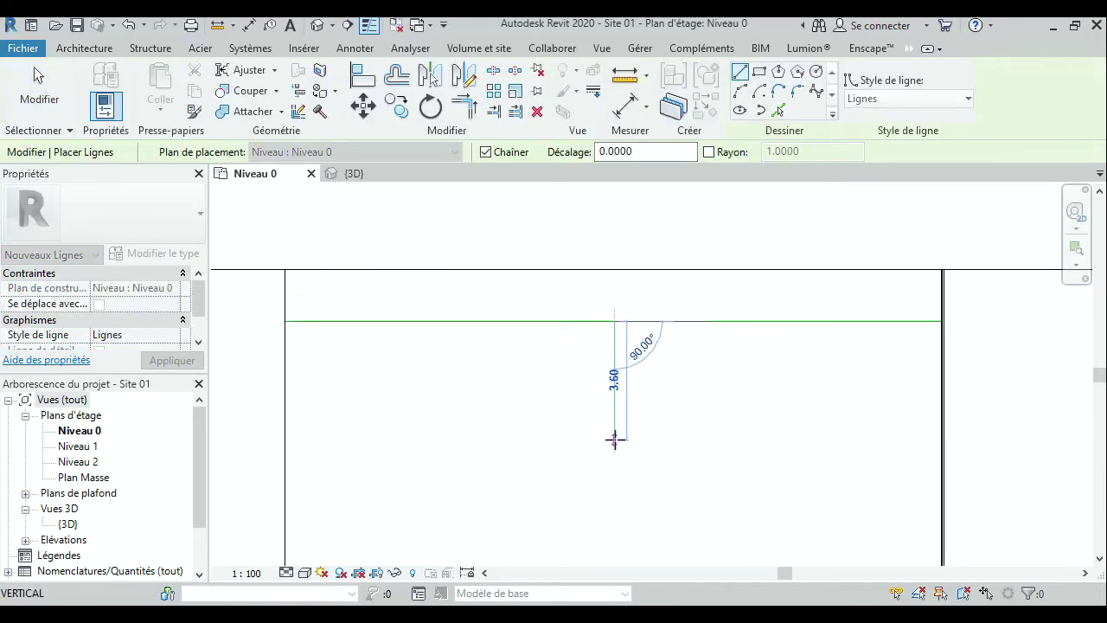
left_click(616, 437)
scroll(615, 415, "down", 2)
key("Escape")
key("Escape")
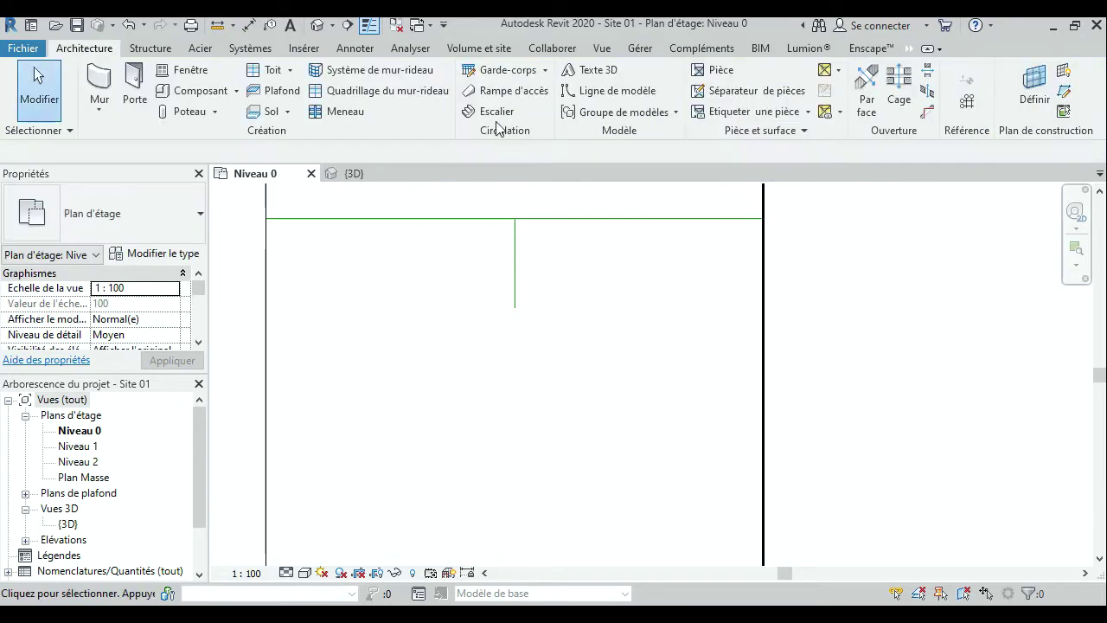
Mirror a copy of the right-hand railing across the vertical helper line.
left_click(762, 288)
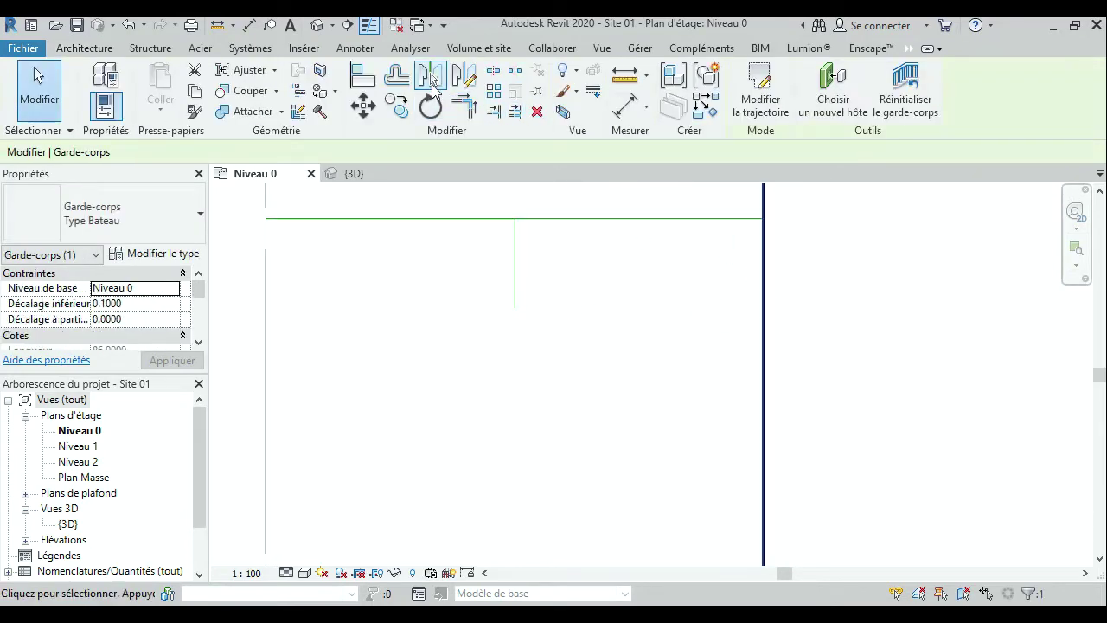
left_click(430, 76)
left_click(515, 237)
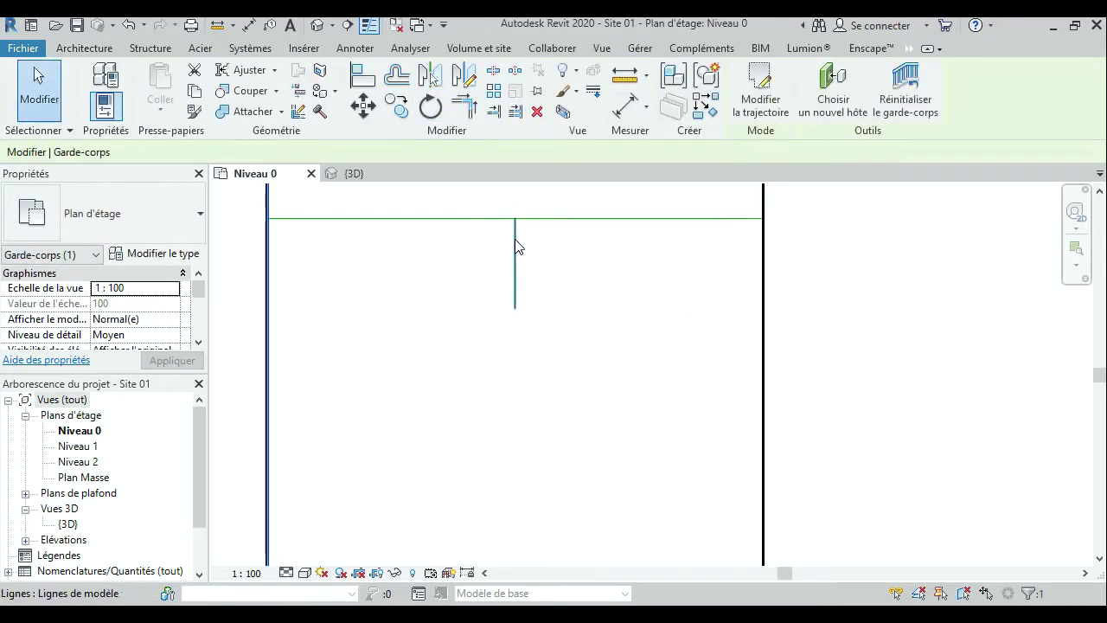
key("Escape")
Delete both green helper lines and return to the {3D} view.
scroll(550, 251, "down", 1)
left_click_drag(545, 218, 499, 267)
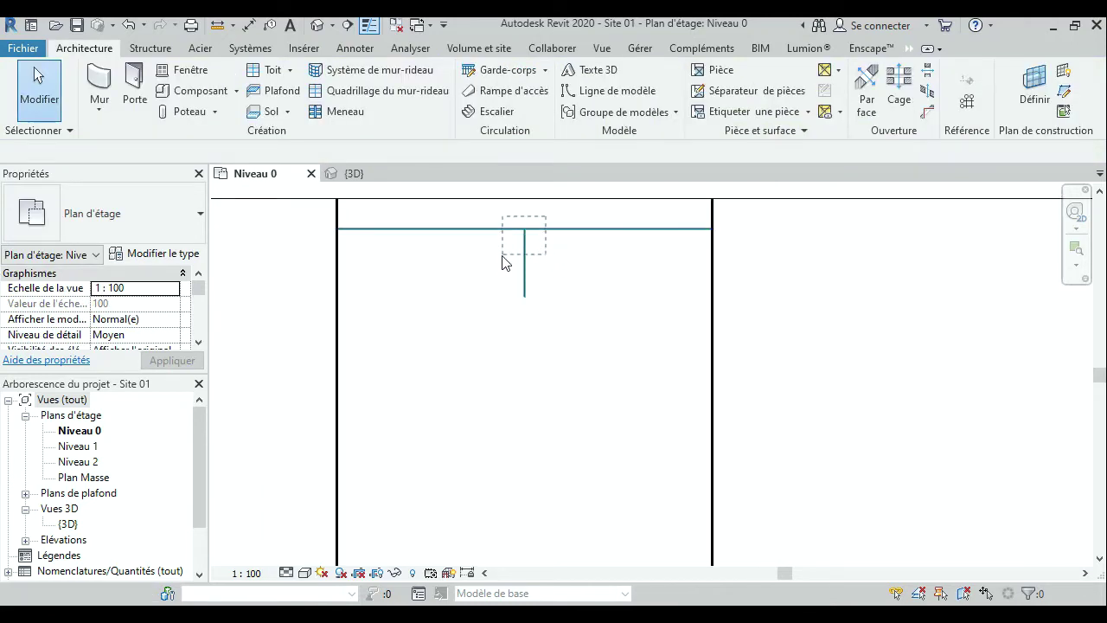
key("Delete")
scroll(532, 314, "down", 1)
scroll(531, 314, "down", 1)
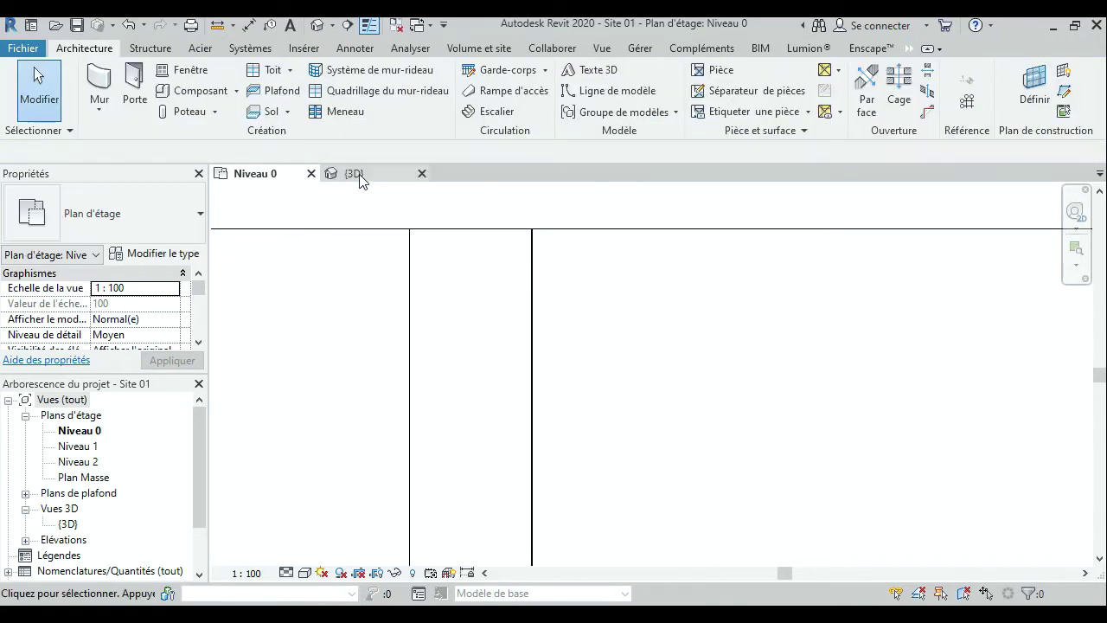
left_click(350, 173)
Orbit and recentre the 3D view along the raised slabs, then bring up the Enscape tools.
scroll(521, 307, "up", 1)
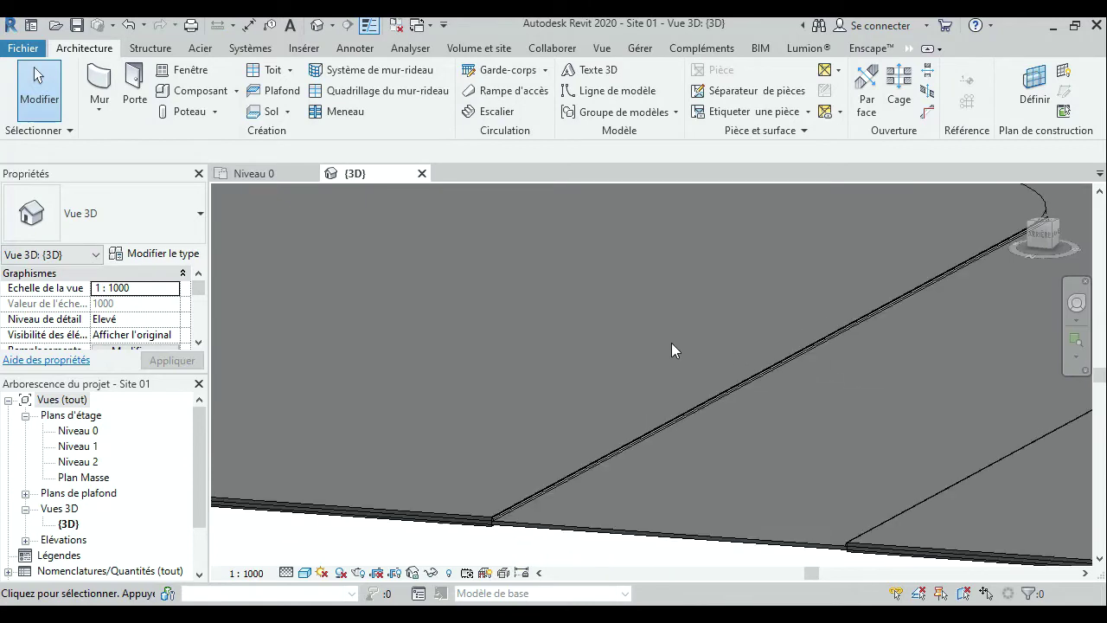
mouse_move(669, 337)
middle_mouse_down("shift")
mouse_move(828, 363)
mouse_move(885, 343)
mouse_move(769, 397)
middle_mouse_up("shift")
mouse_move(717, 420)
middle_mouse_down("shift")
mouse_move(638, 371)
mouse_move(813, 437)
mouse_move(559, 233)
mouse_move(655, 309)
middle_mouse_up("shift")
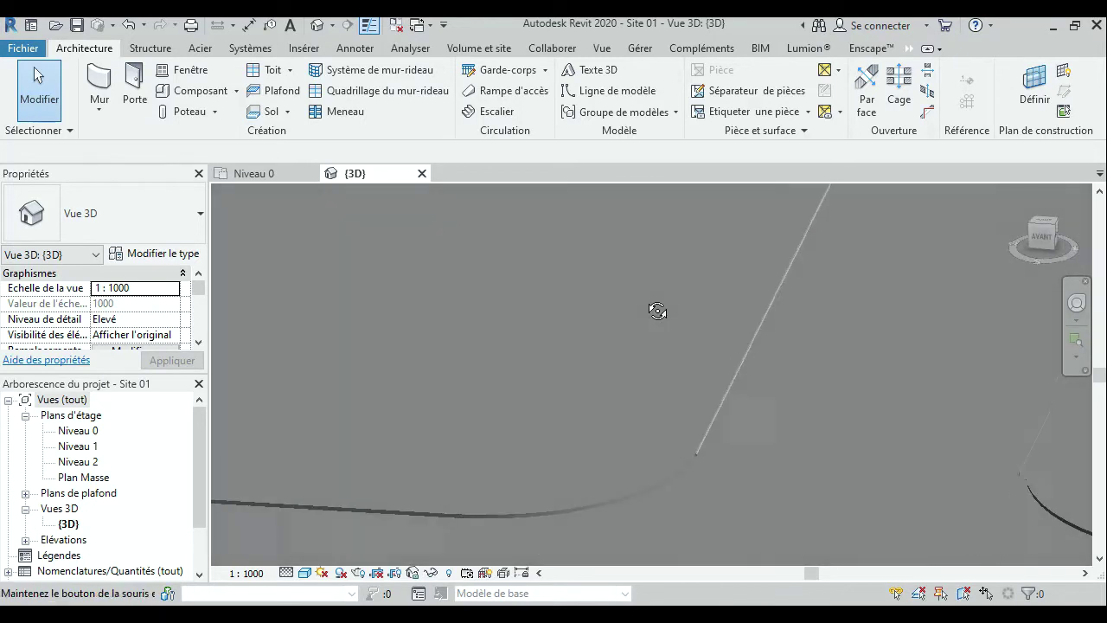
mouse_move(812, 346)
middle_mouse_down()
mouse_move(643, 310)
mouse_move(549, 383)
middle_mouse_up()
scroll(617, 278, "down", 2)
scroll(549, 383, "down", 2)
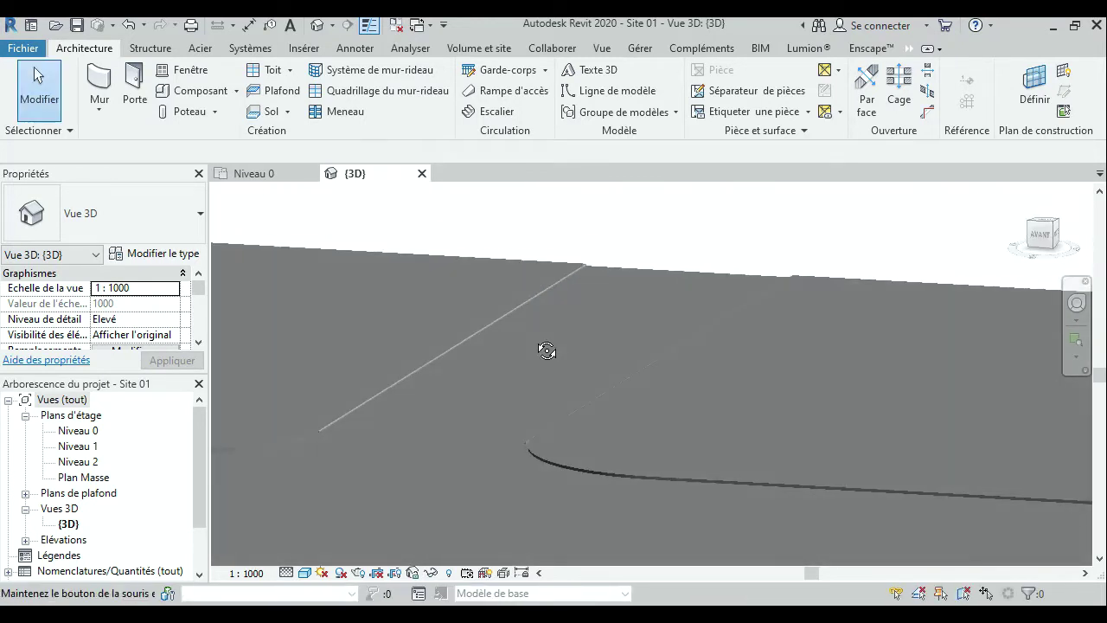
left_click(867, 48)
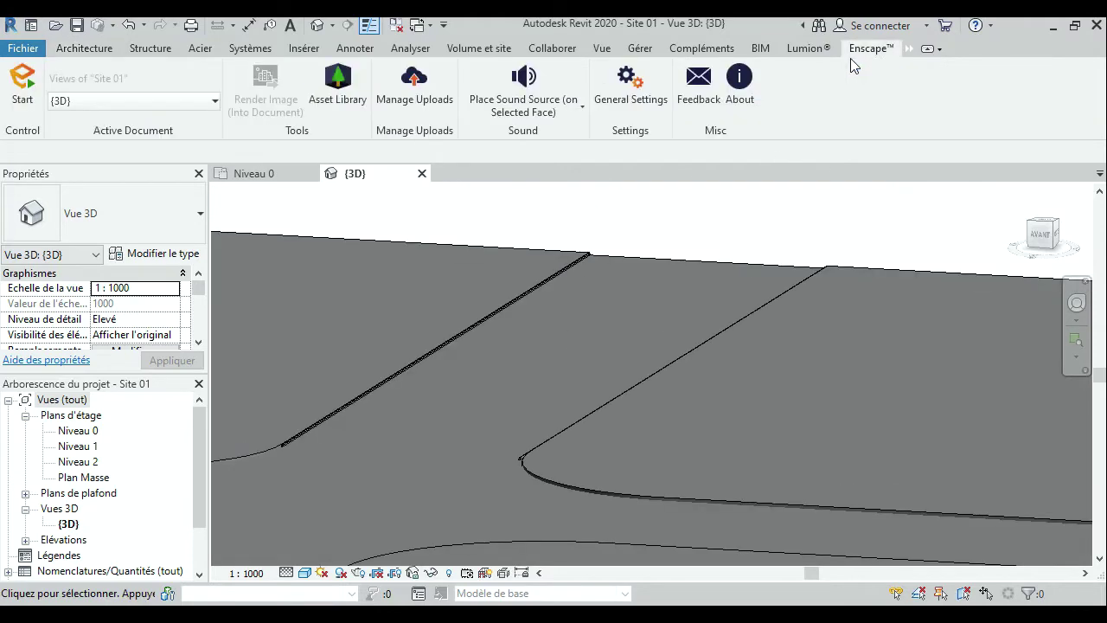
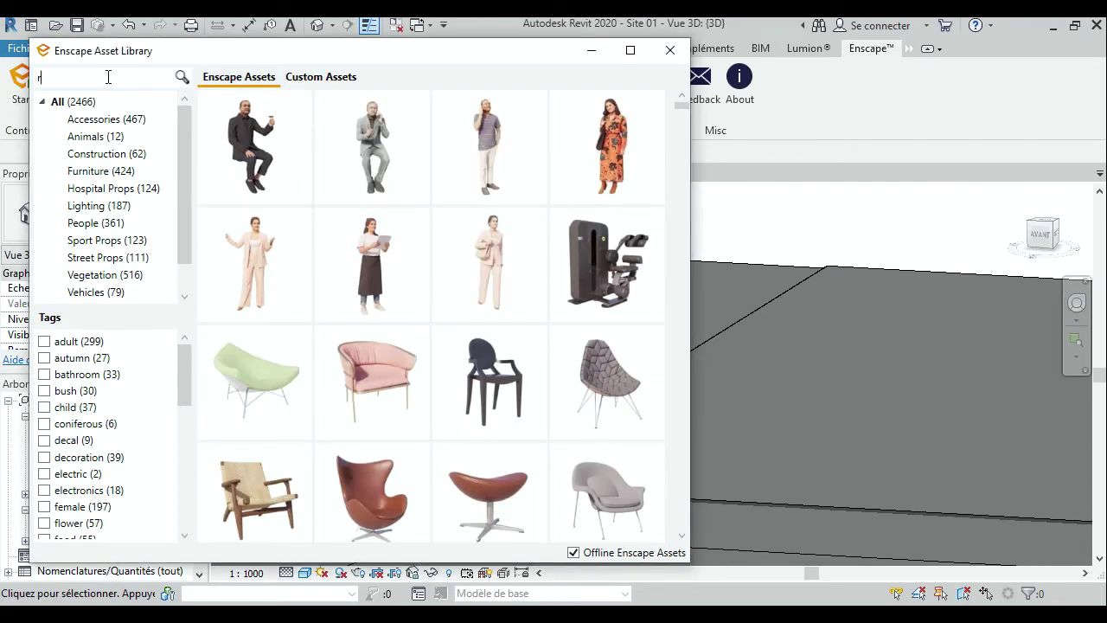
Search the asset library for 'road', filter to Street Props, pick Crosswalk, then go to Niveau 0.
type("oad")
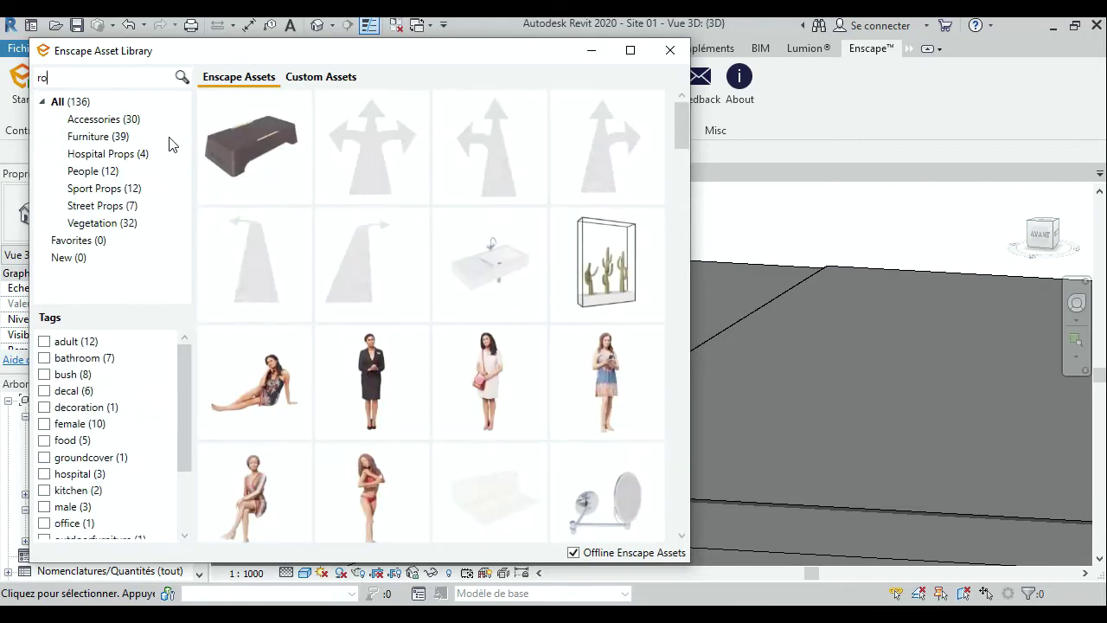
left_click(86, 206)
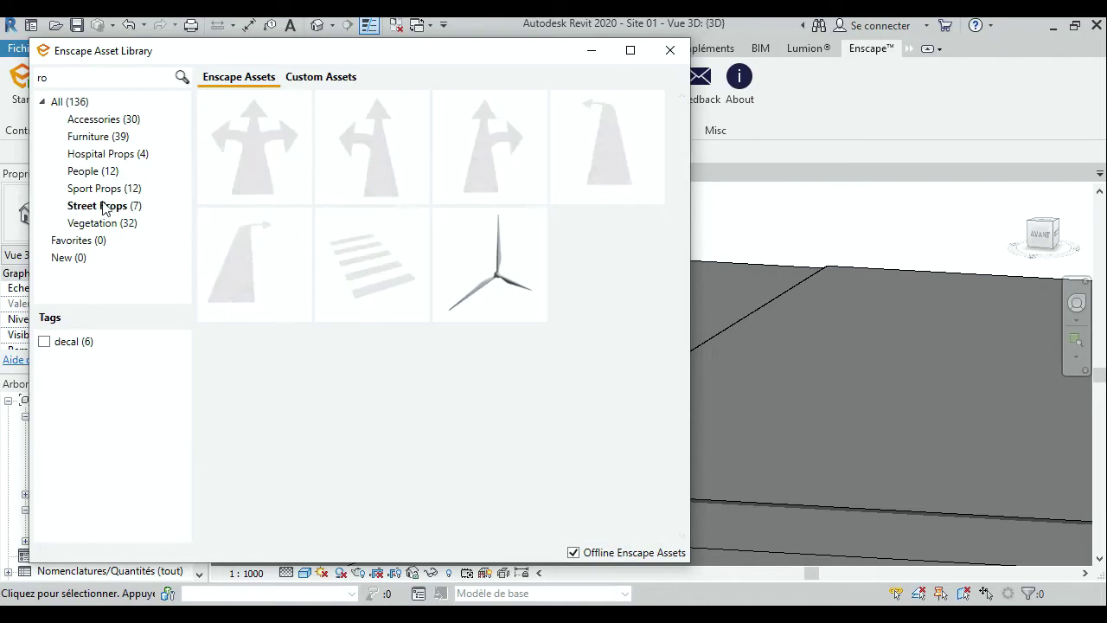
left_click(341, 247)
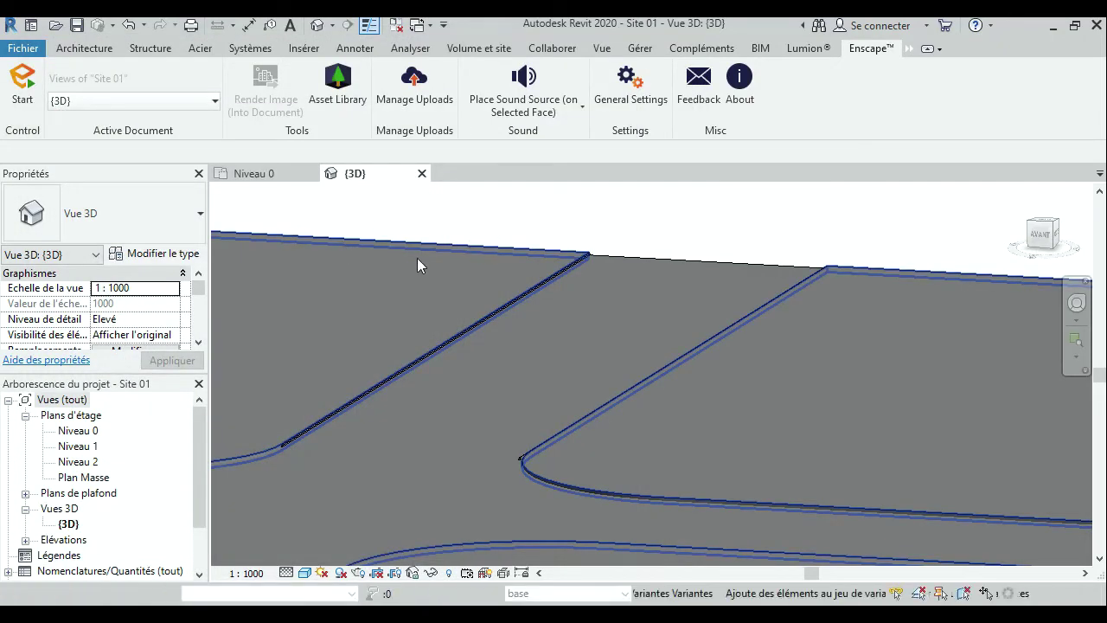
left_click(265, 173)
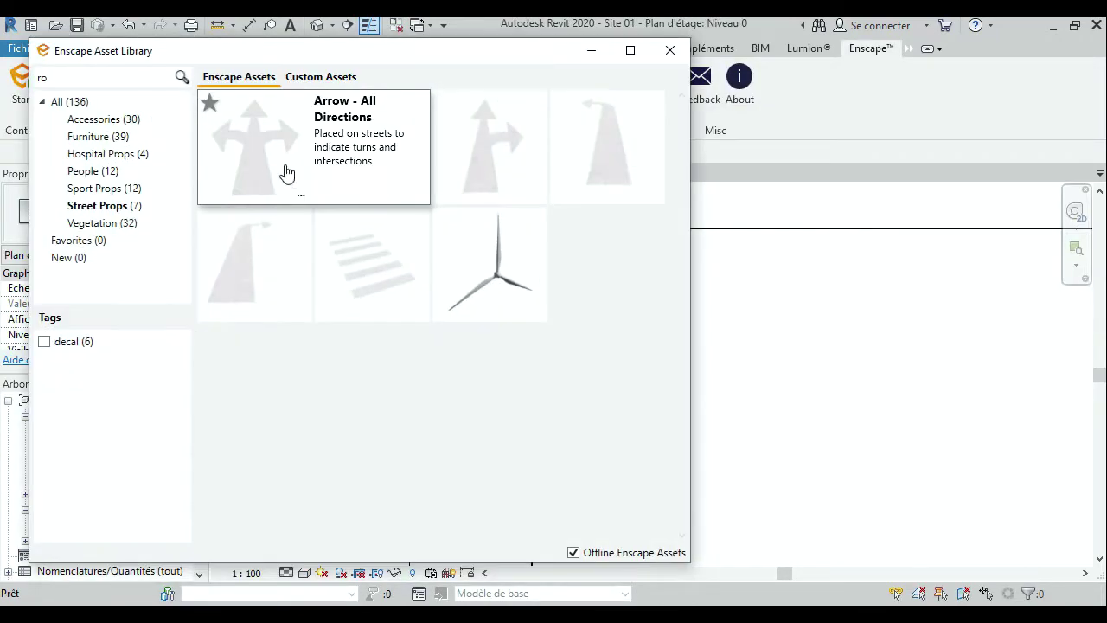
Close the asset library and reopen the Niveau 0 plan framed on the road intersection.
left_click(670, 49)
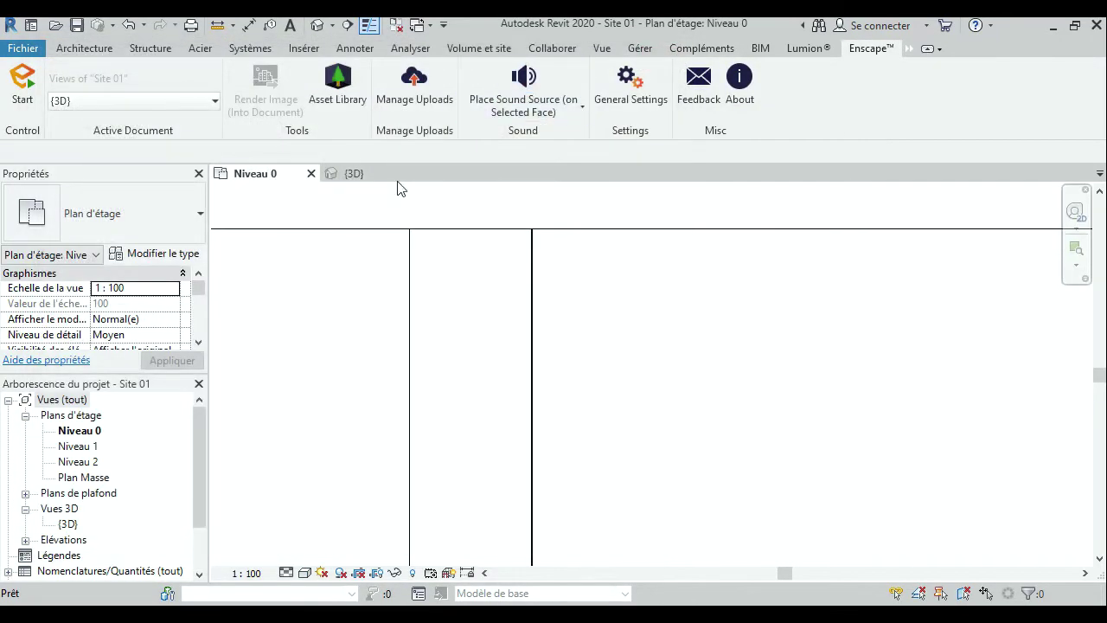
middle_click_drag(531, 404, 510, 328)
scroll(507, 321, "down", 2)
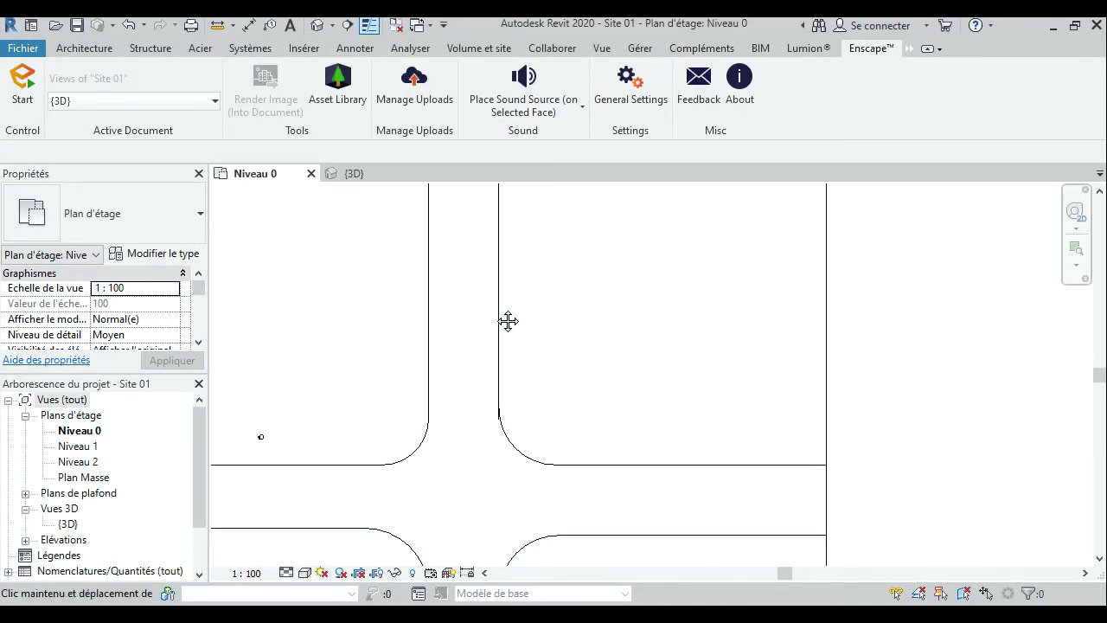
double_click(71, 431)
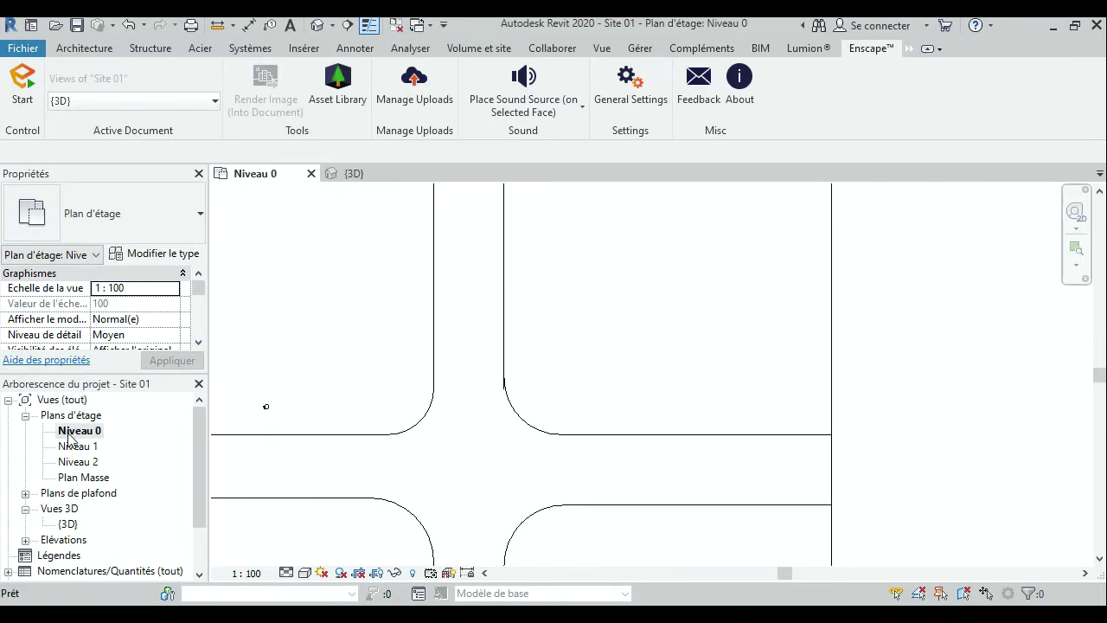
scroll(457, 374, "up", 1)
type("s")
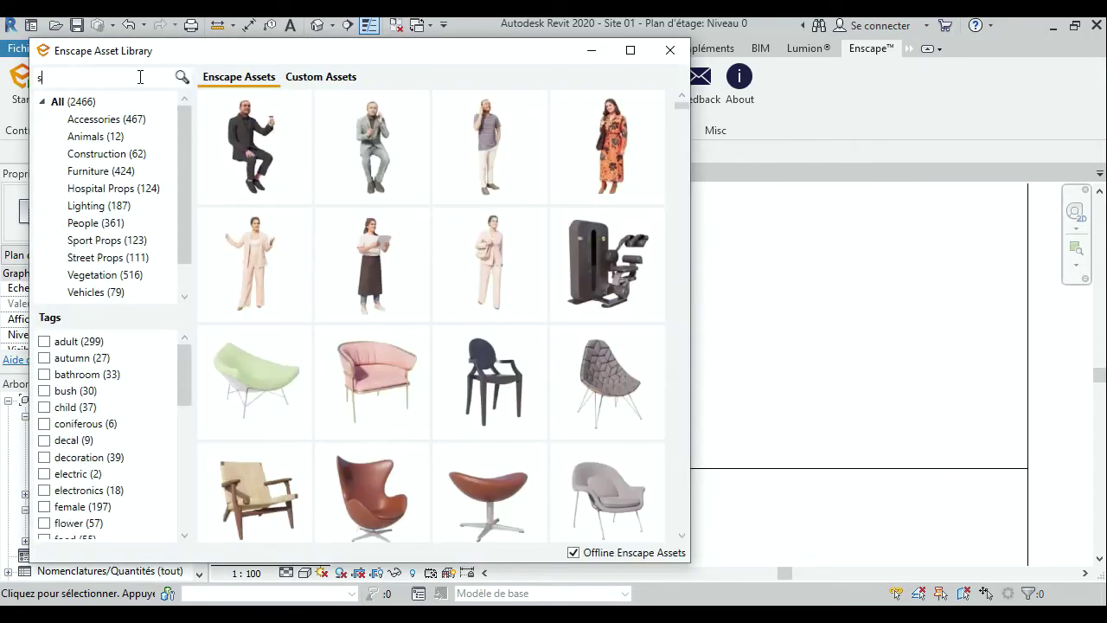
Search the library, filter to Street Props, and choose the Crosswalk asset.
type("tree")
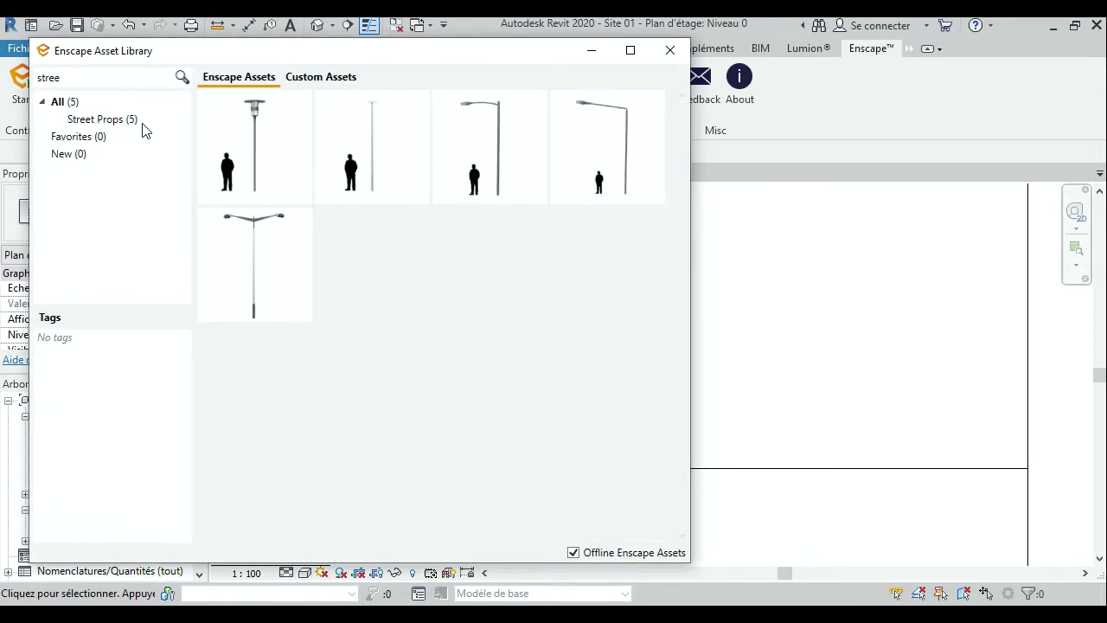
left_click(110, 120)
key("BackSpace")
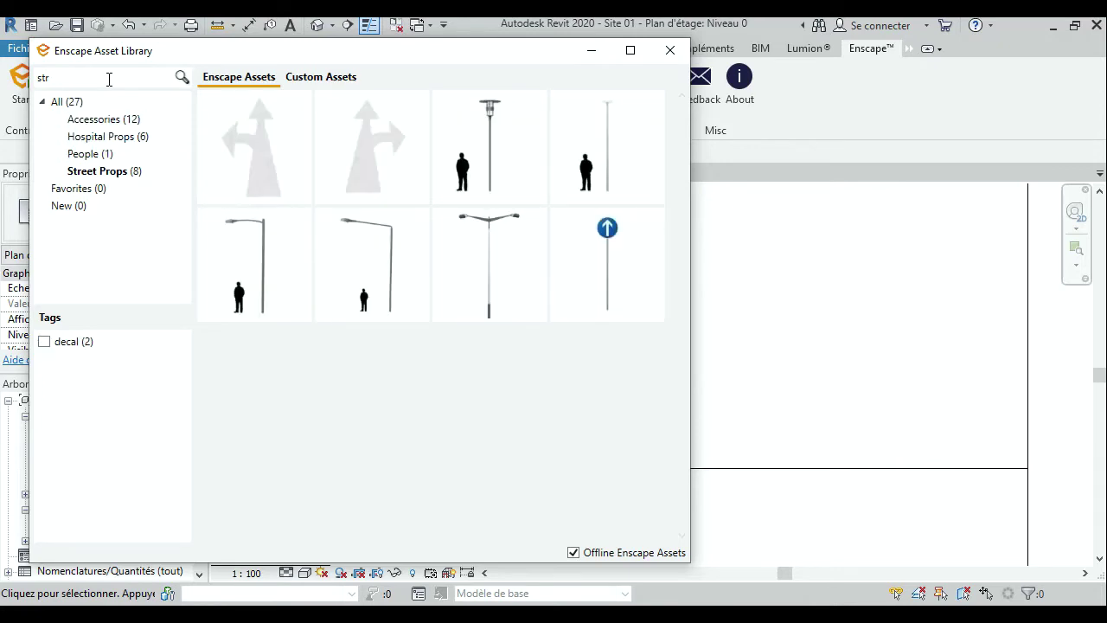
key("BackSpace")
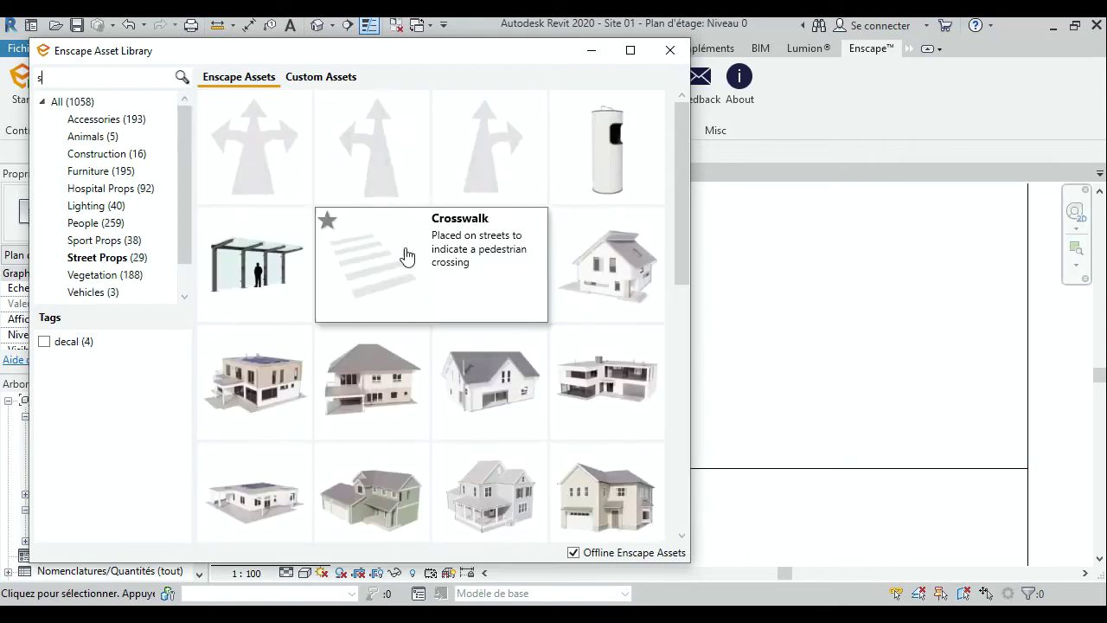
left_click(397, 258)
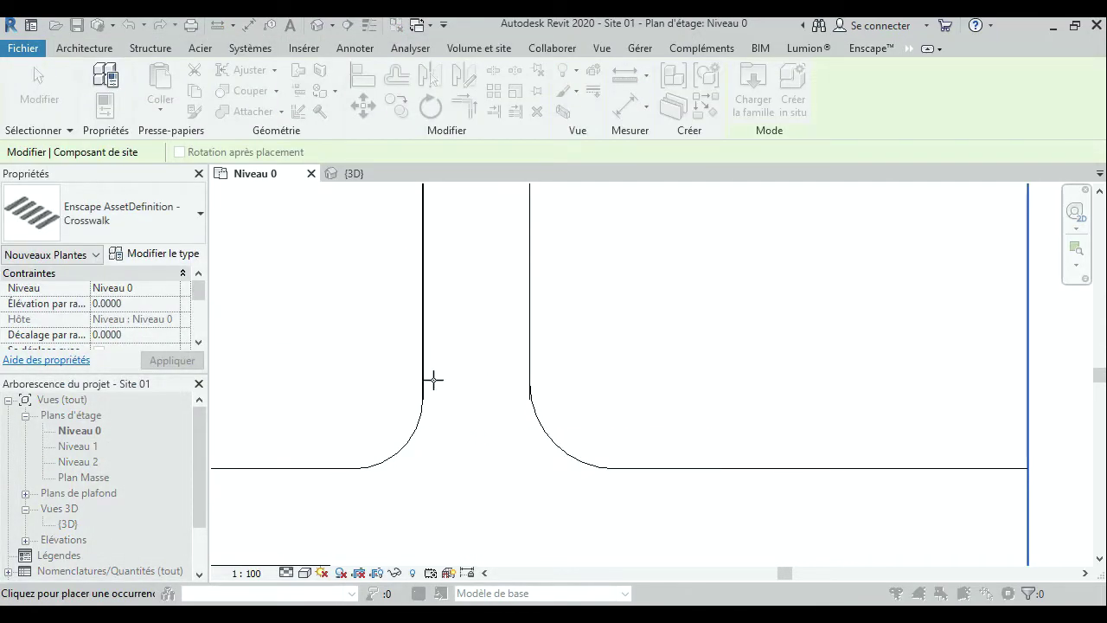
Place the Crosswalk at the intersection, dismiss the visibility warning, and close the library.
scroll(455, 418, "down", 2)
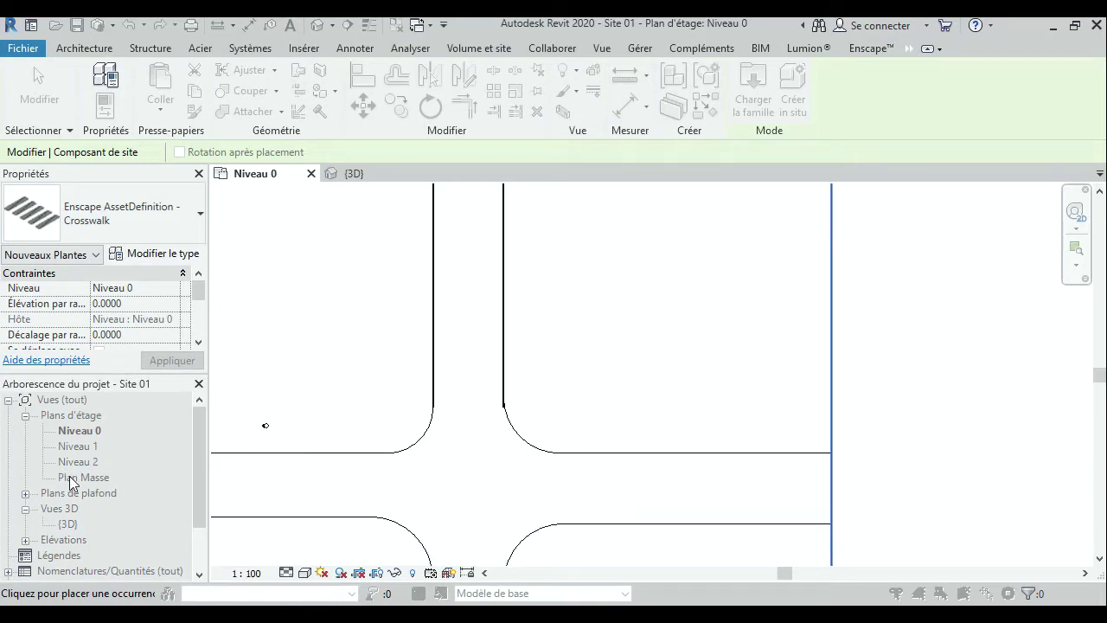
scroll(483, 407, "up", 2)
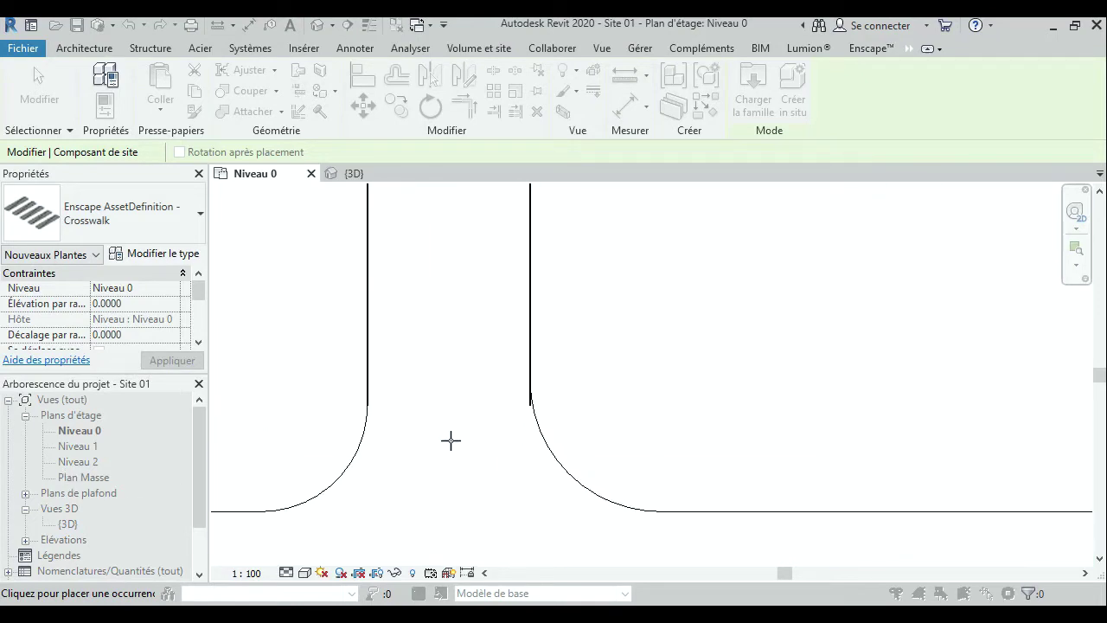
left_click(450, 459)
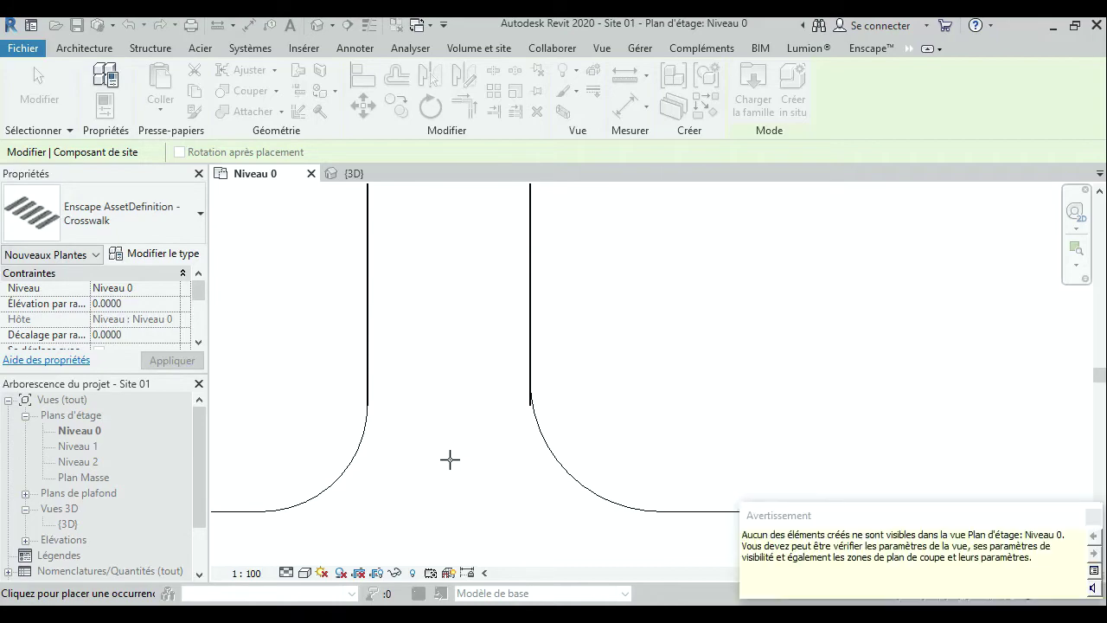
left_click(1094, 515)
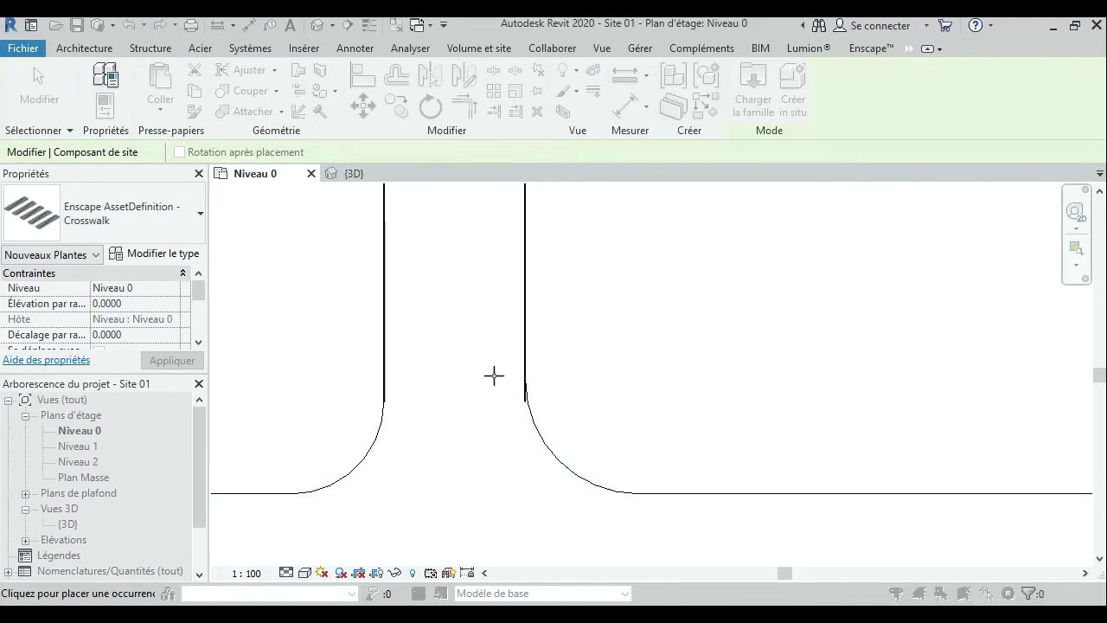
scroll(494, 375, "down", 2)
key("Escape")
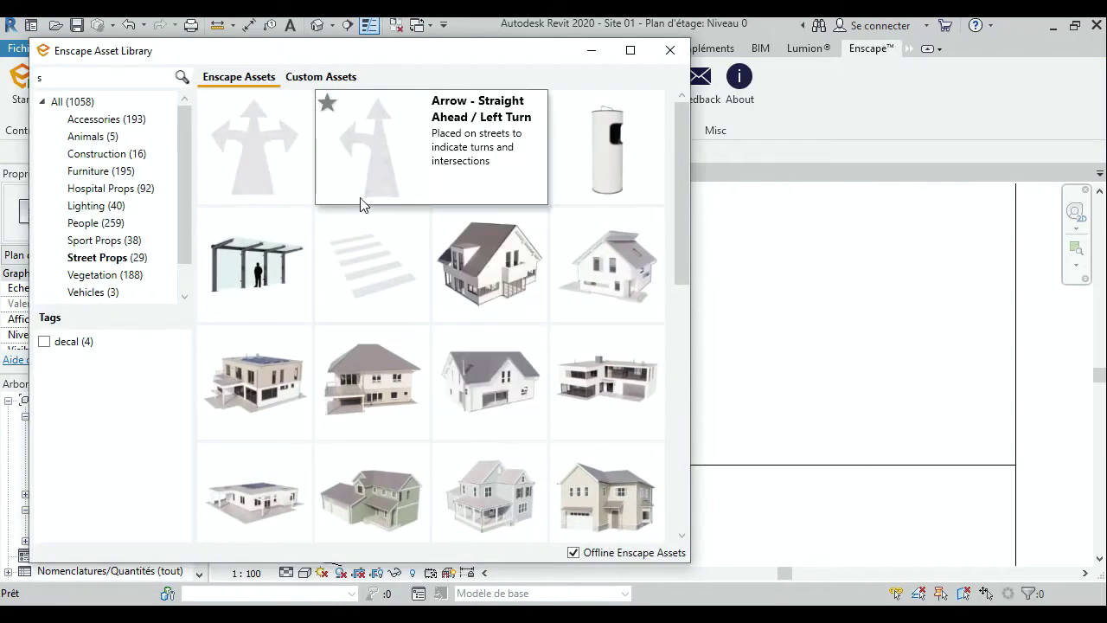
left_click(668, 50)
On the Plan Masse plan, move the crosswalk into the road between the curb ends.
double_click(84, 477)
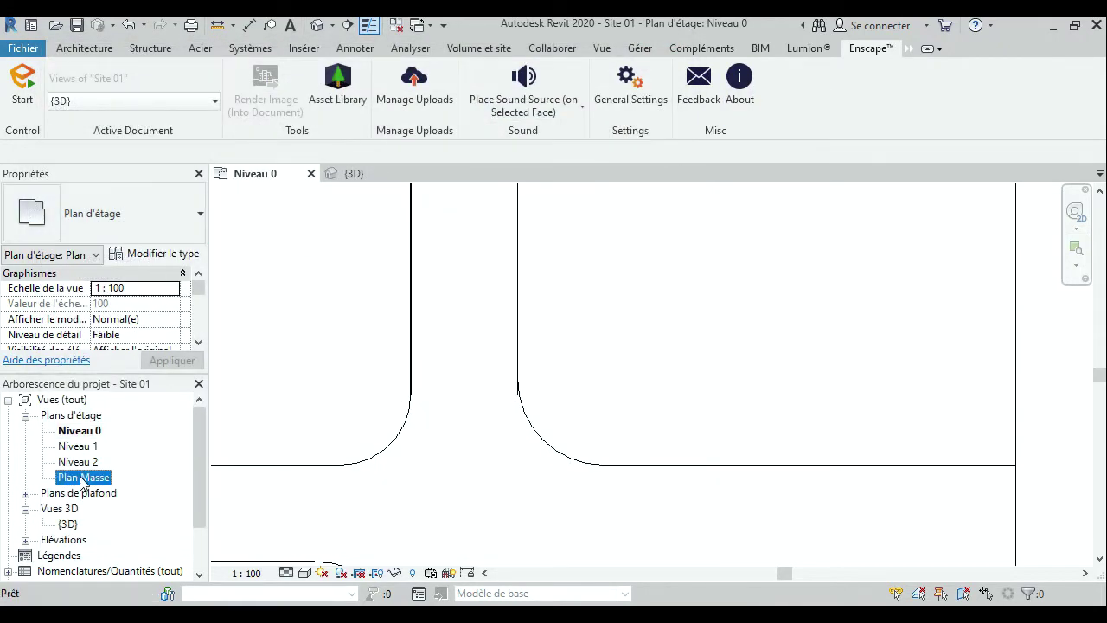
scroll(471, 404, "up", 2)
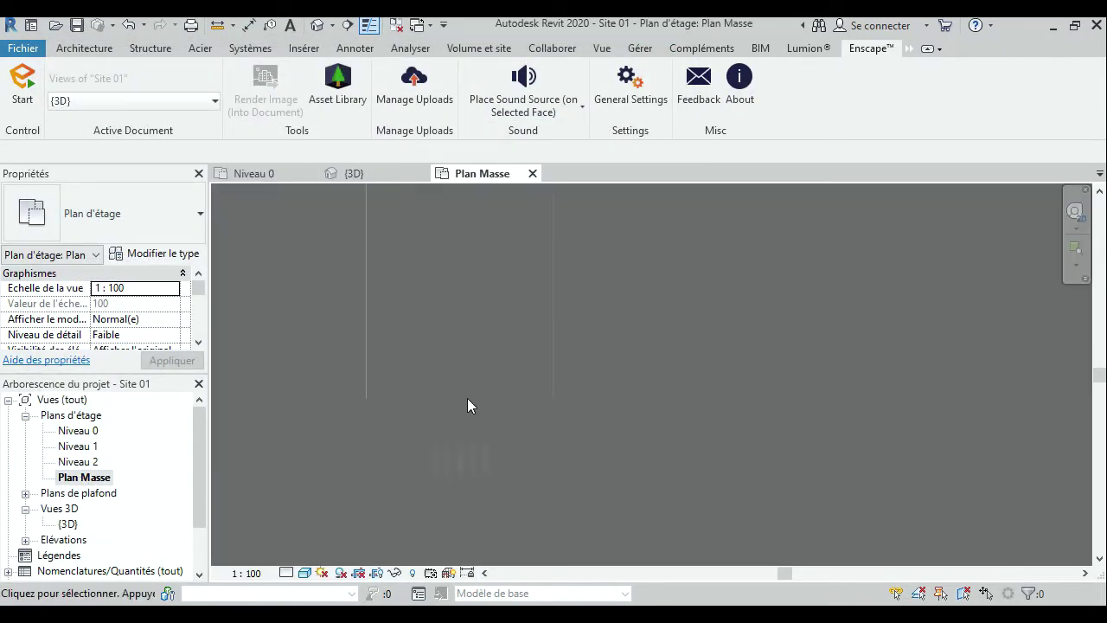
left_click(449, 346)
scroll(449, 346, "up", 2)
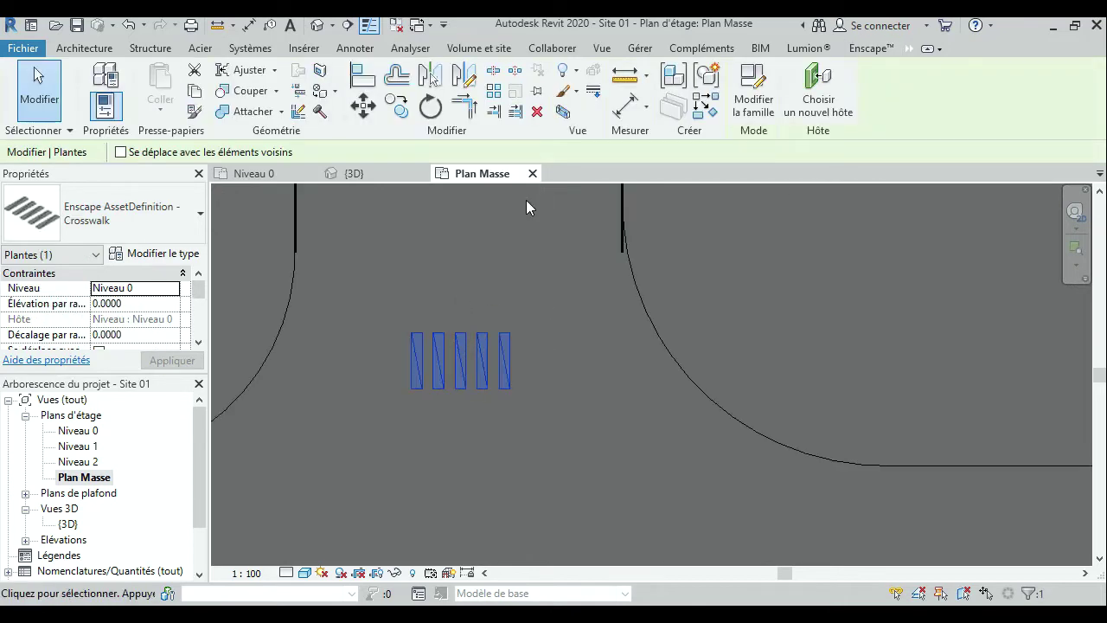
left_click(371, 112)
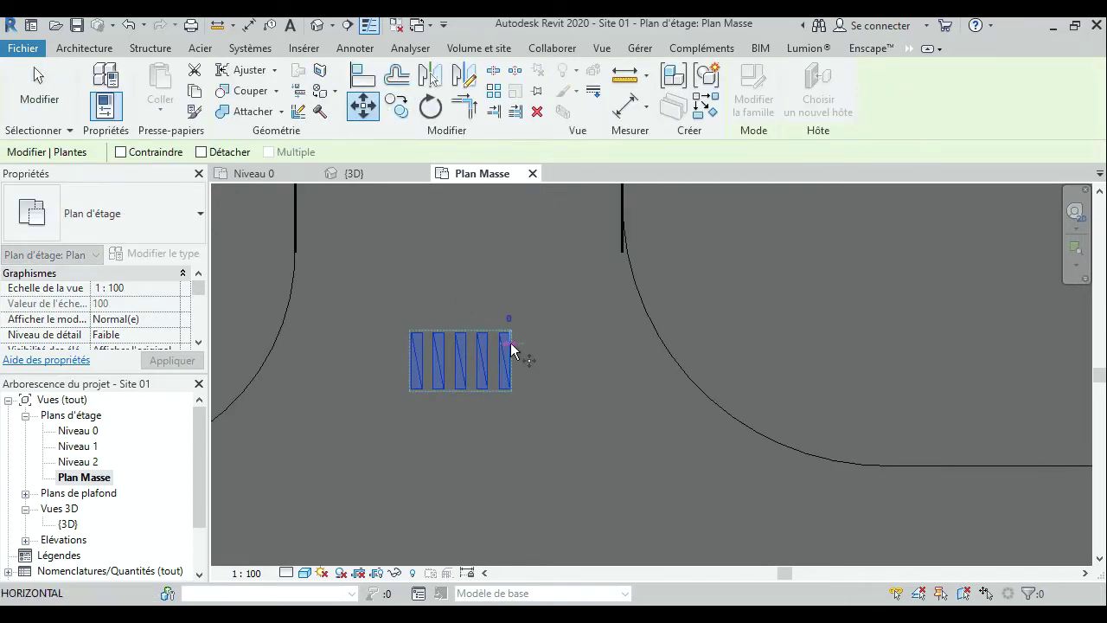
left_click(510, 343)
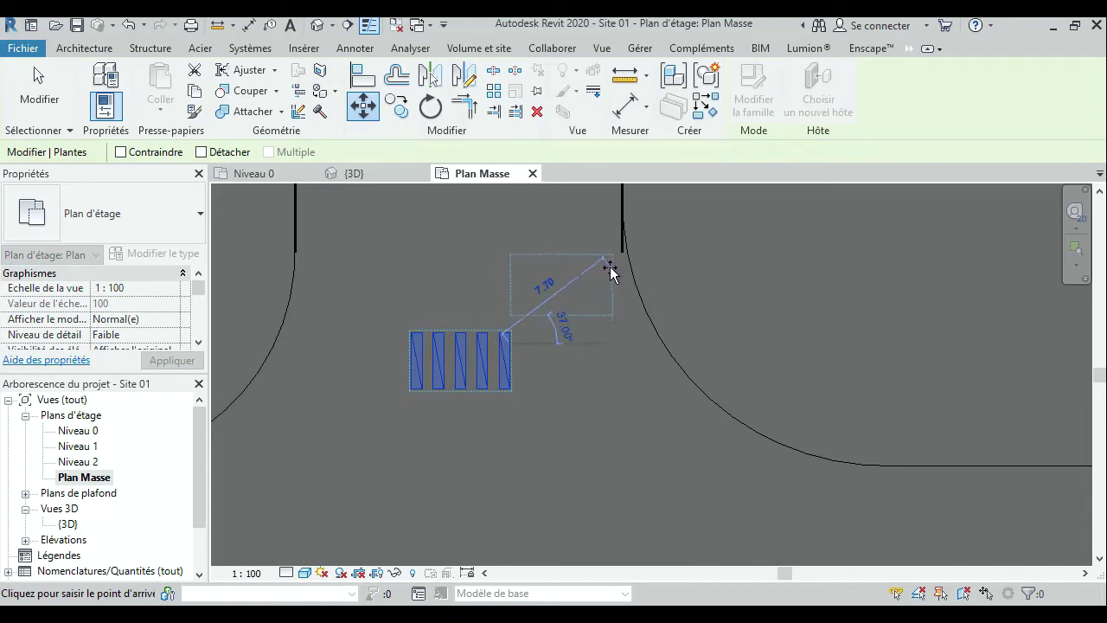
left_click(608, 253)
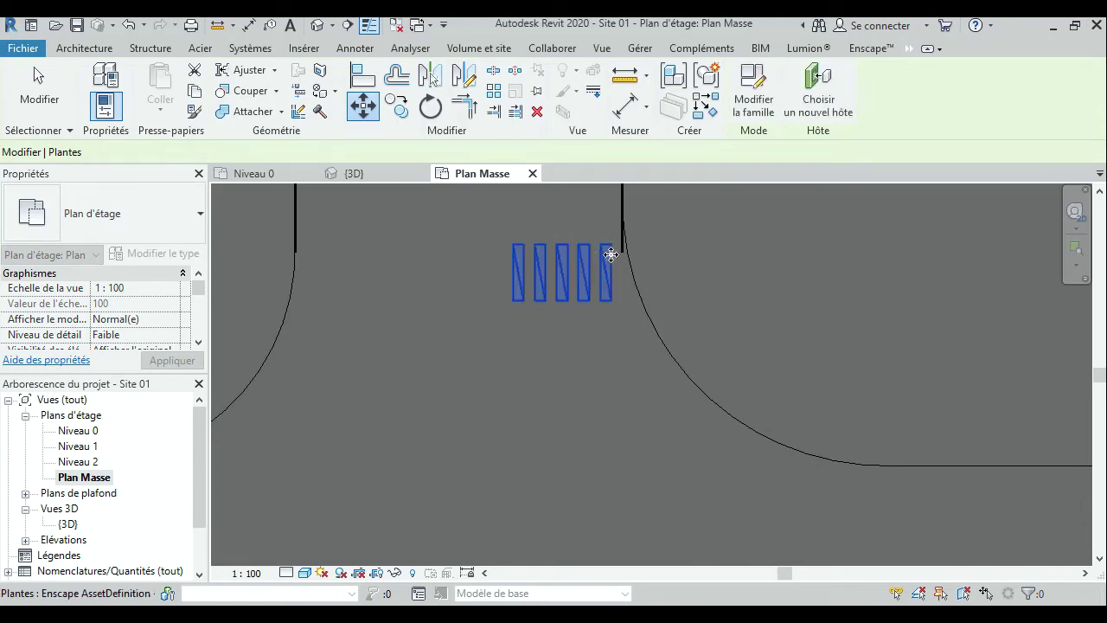
Copy the crosswalk twice to the left so the stripes span the road.
left_click(413, 108)
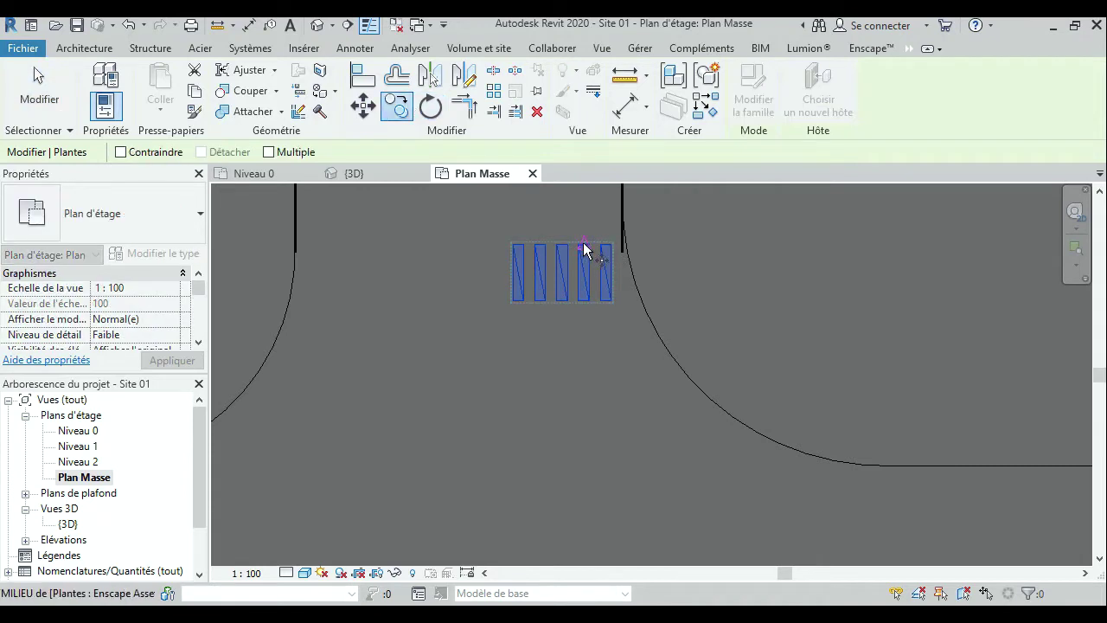
left_click(585, 251)
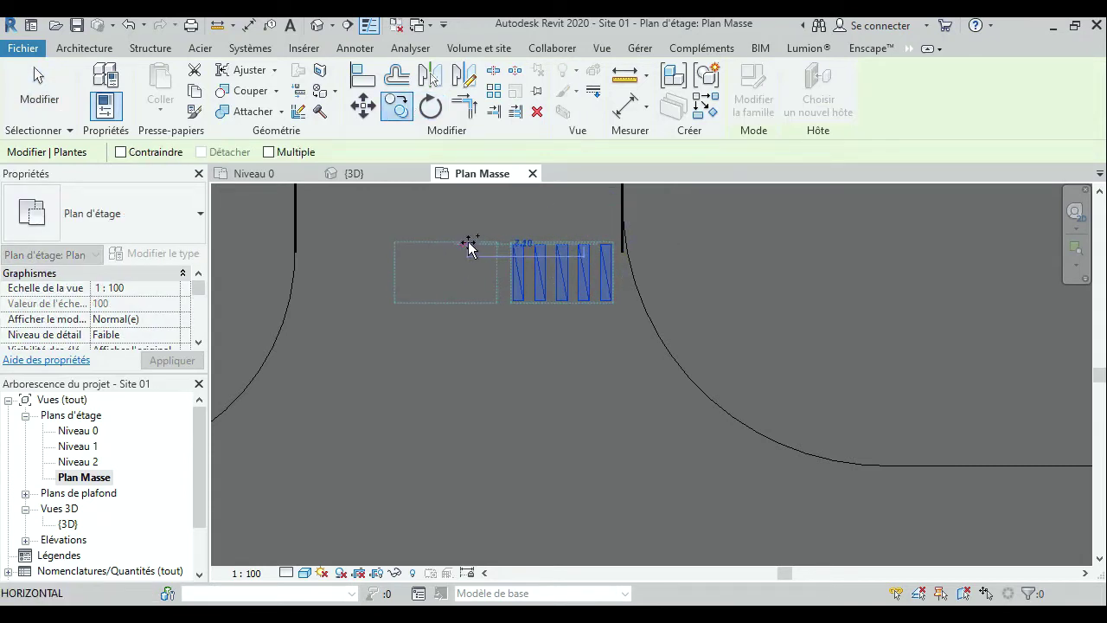
left_click(470, 245)
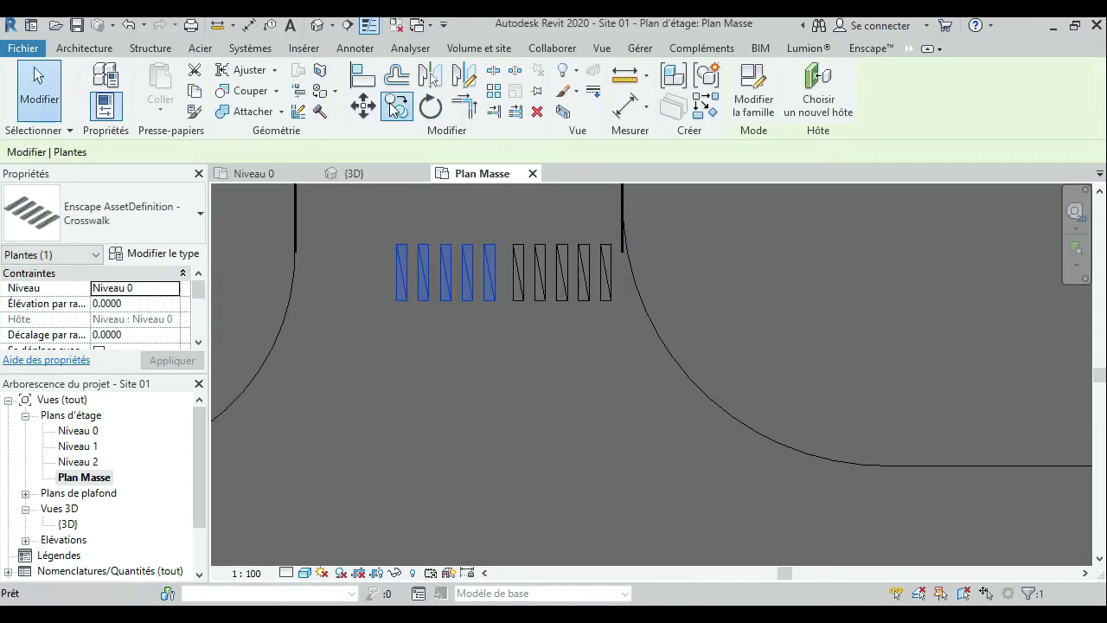
left_click(397, 106)
left_click(466, 247)
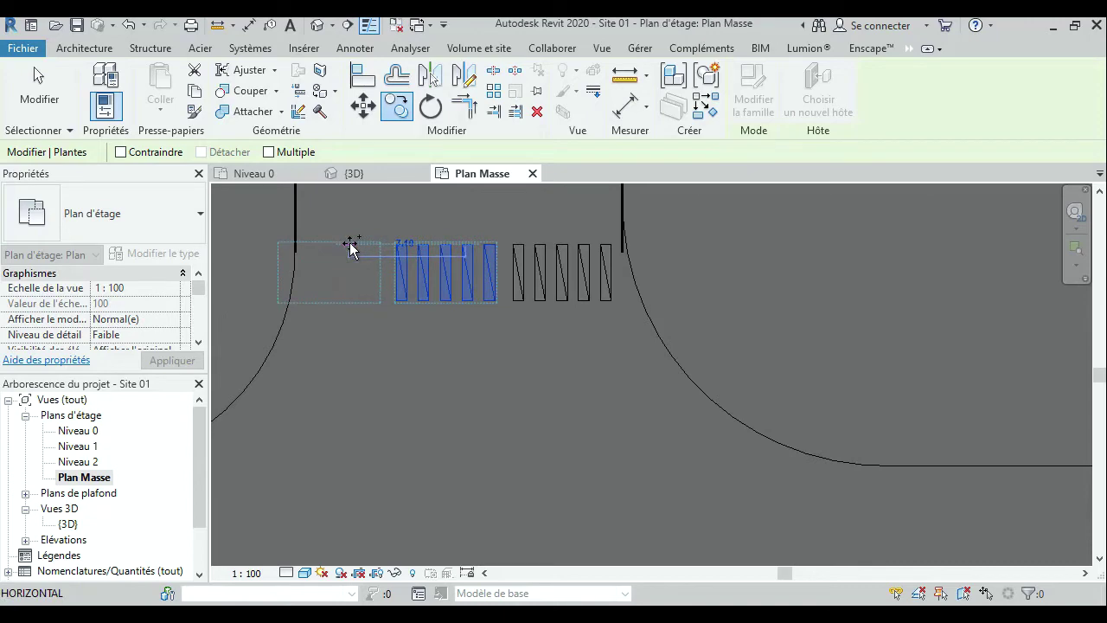
left_click(351, 248)
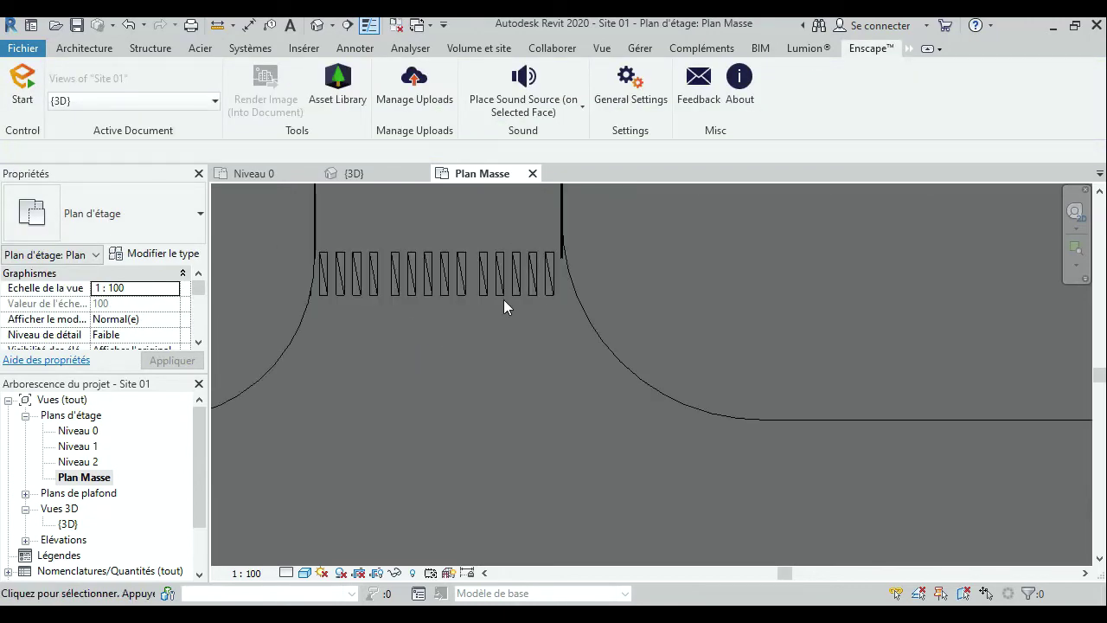
Switch to the {3D} view and zoom and pan to inspect the crosswalk stripes at the intersection.
scroll(515, 359, "down", 3)
left_click(352, 174)
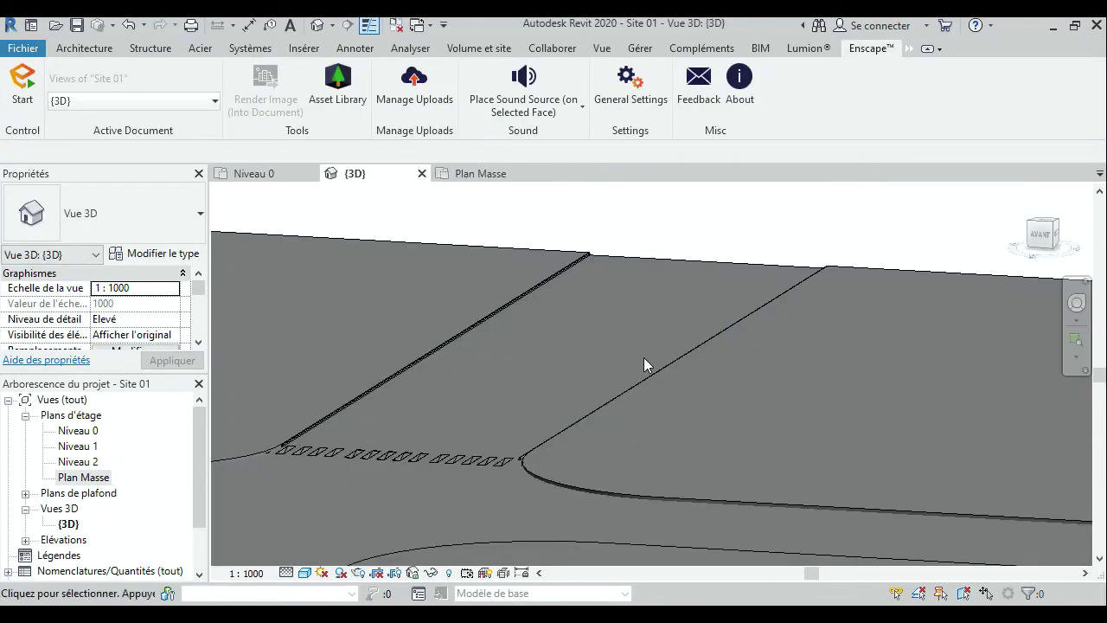
scroll(566, 394, "up", 2)
scroll(437, 312, "down", 2)
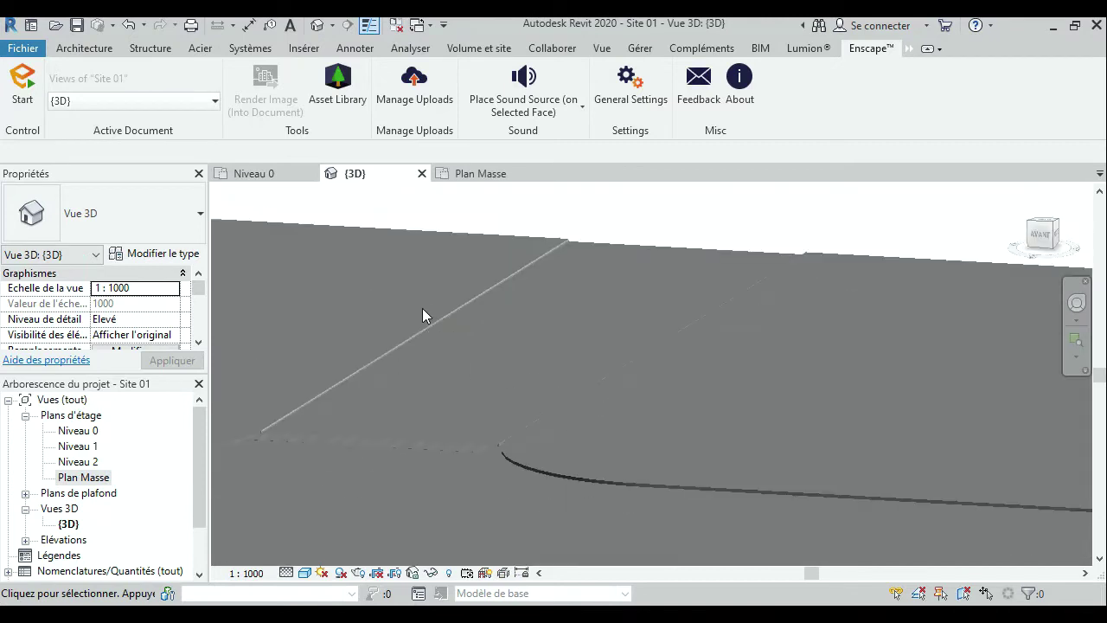
scroll(445, 327, "up", 2)
scroll(484, 350, "down", 3)
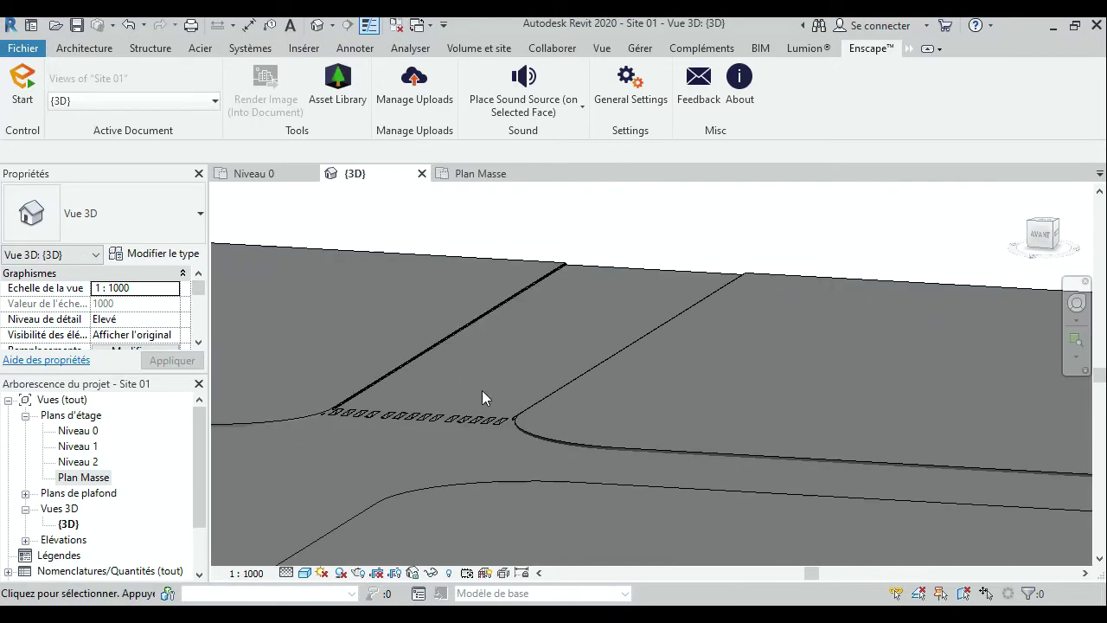
scroll(499, 361, "up", 1)
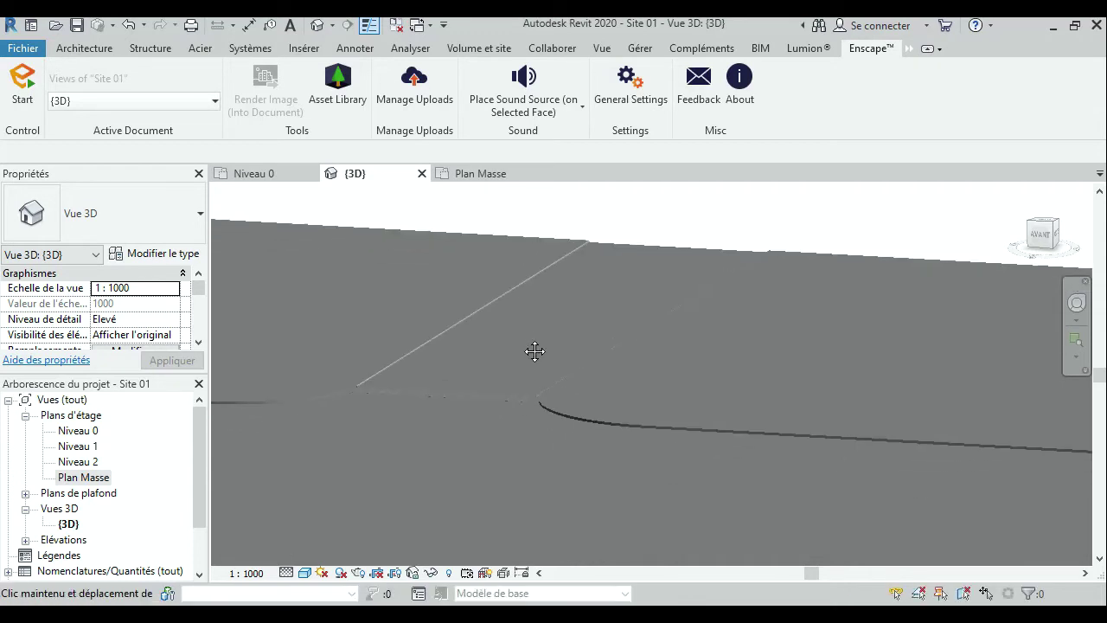
scroll(519, 325, "up", 2)
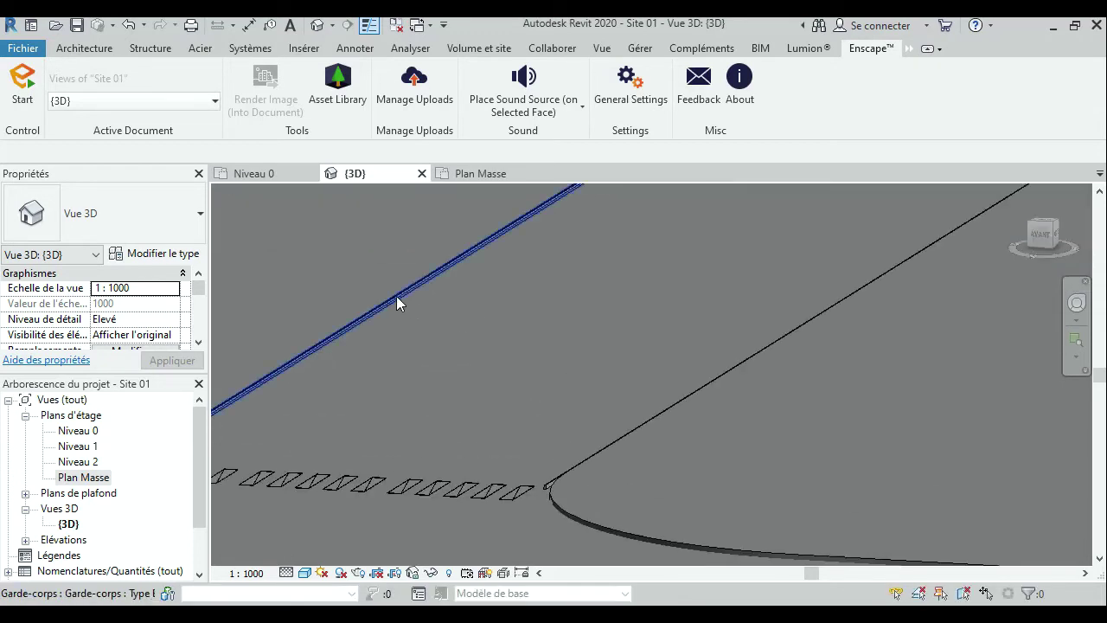
scroll(463, 403, "down", 1)
mouse_move(464, 398)
middle_mouse_down()
mouse_move(600, 407)
mouse_move(559, 374)
middle_mouse_up()
left_click(83, 48)
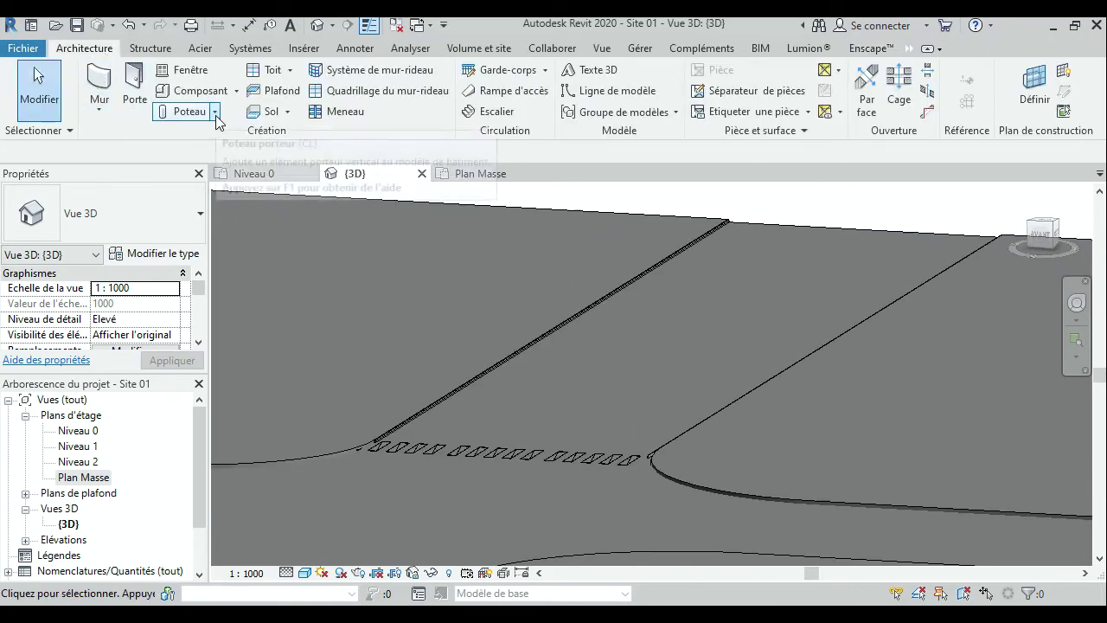
Create new family Famille6 from the Profil métrique.rft template, with the Ligne tool ready.
left_click(39, 51)
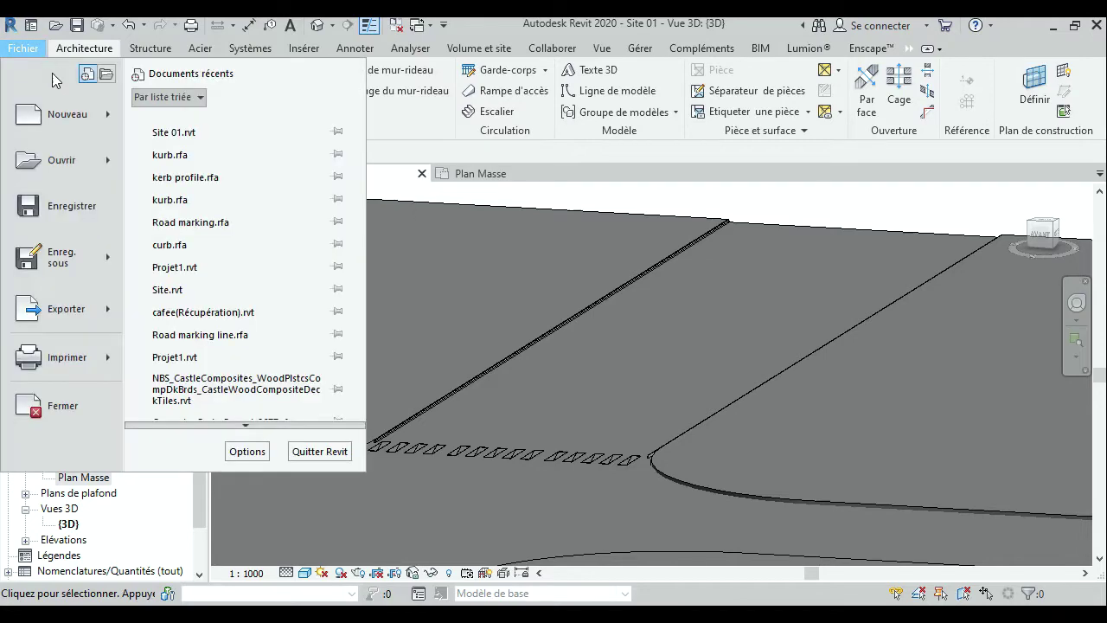
mouse_move(61, 115)
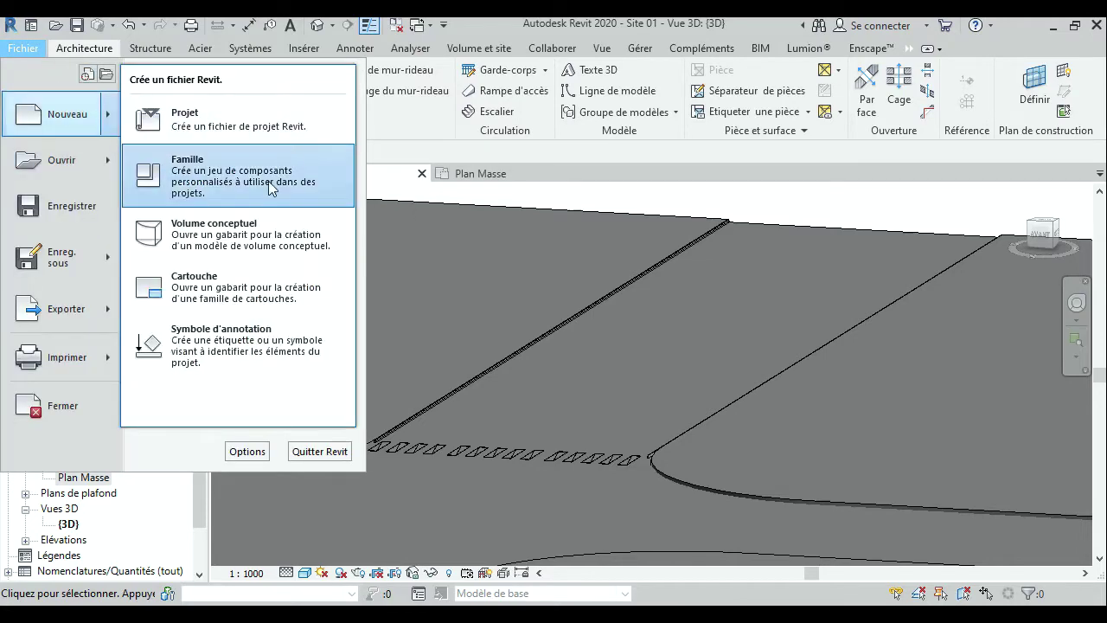
left_click(290, 158)
scroll(756, 256, "down", 1)
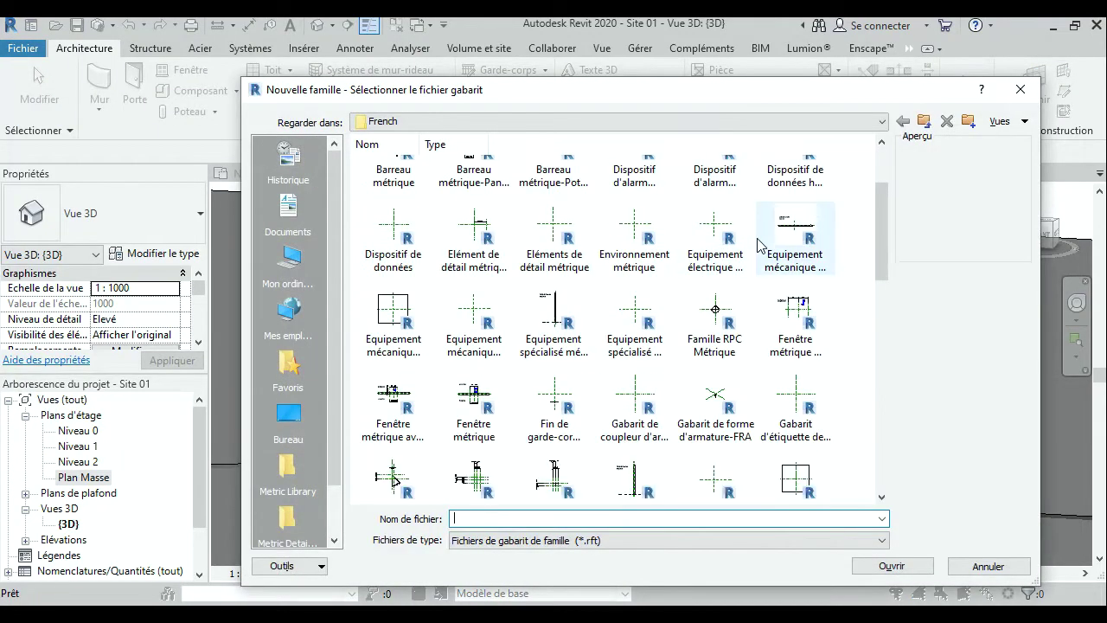
scroll(755, 255, "down", 5)
left_click(795, 357)
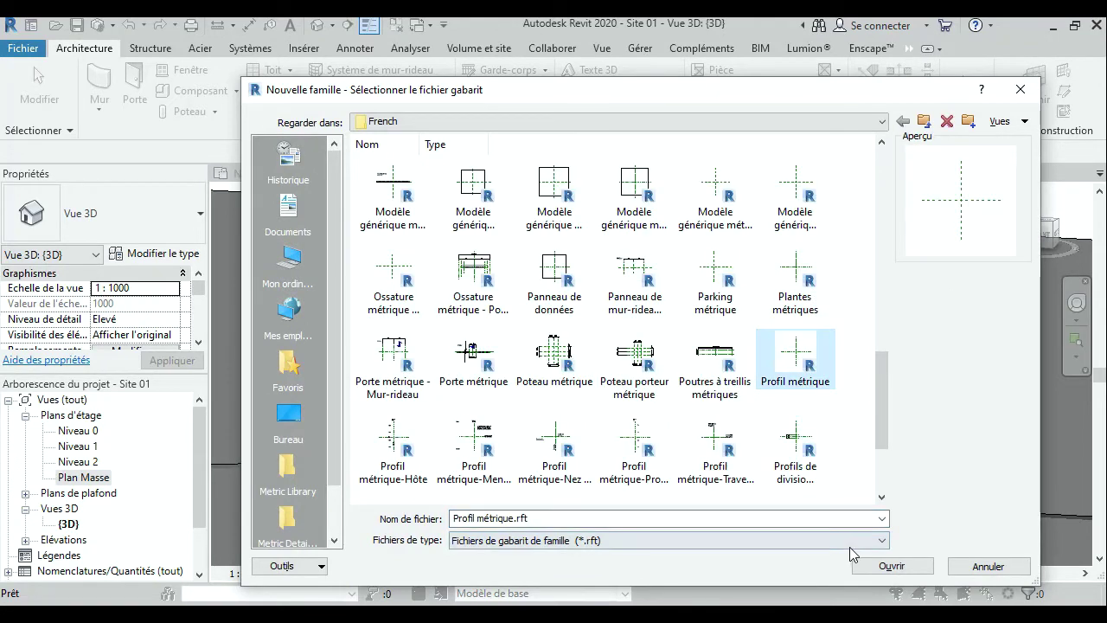
left_click(865, 568)
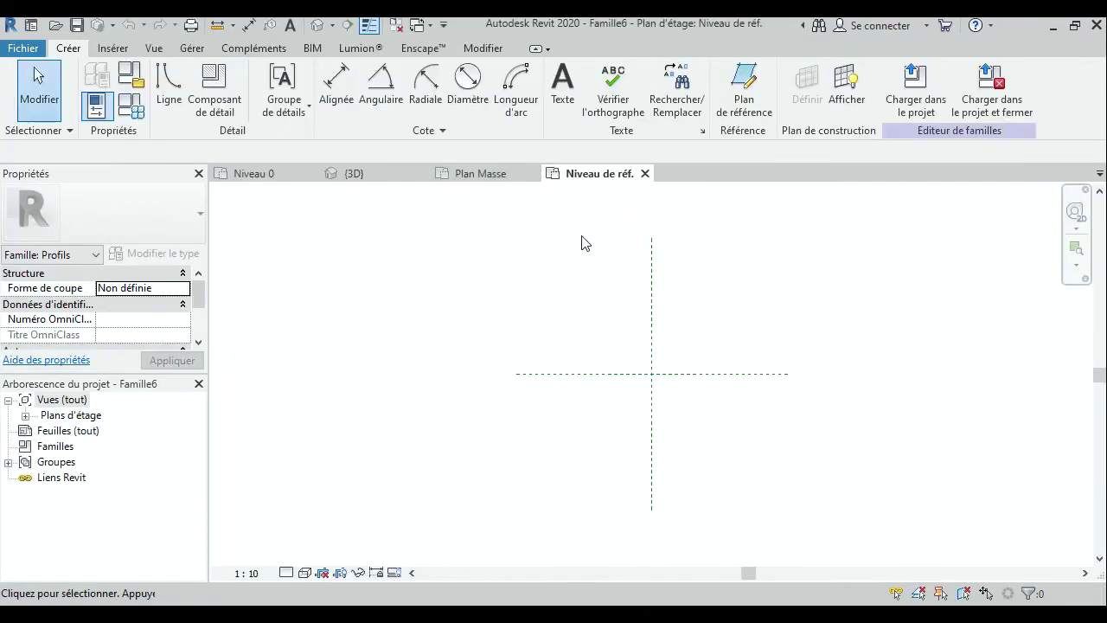
middle_click_drag(671, 382, 535, 334)
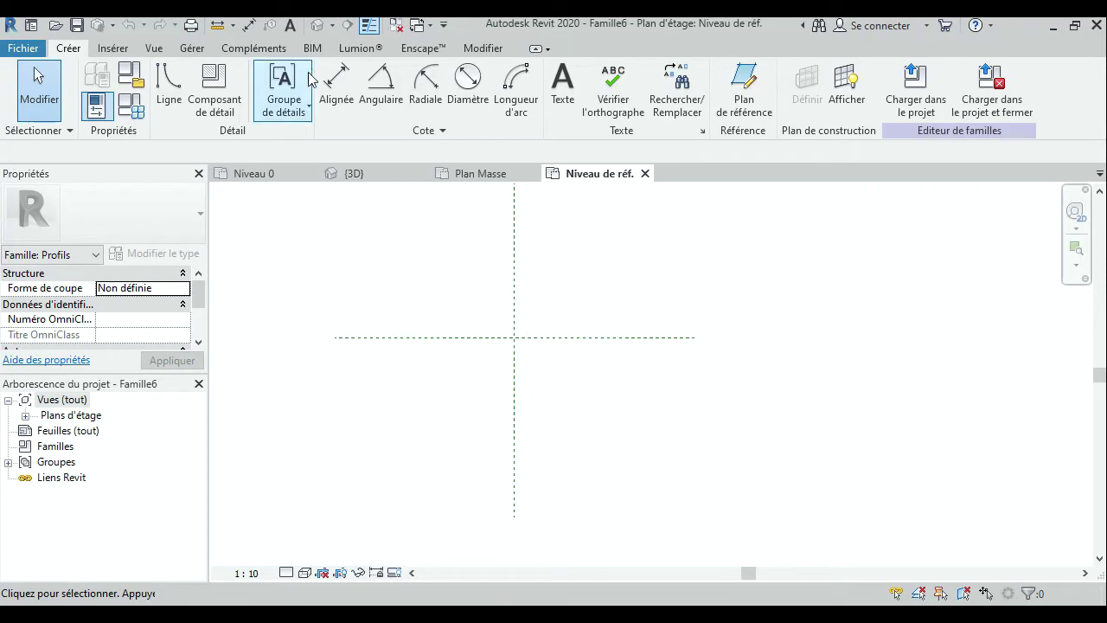
left_click(162, 83)
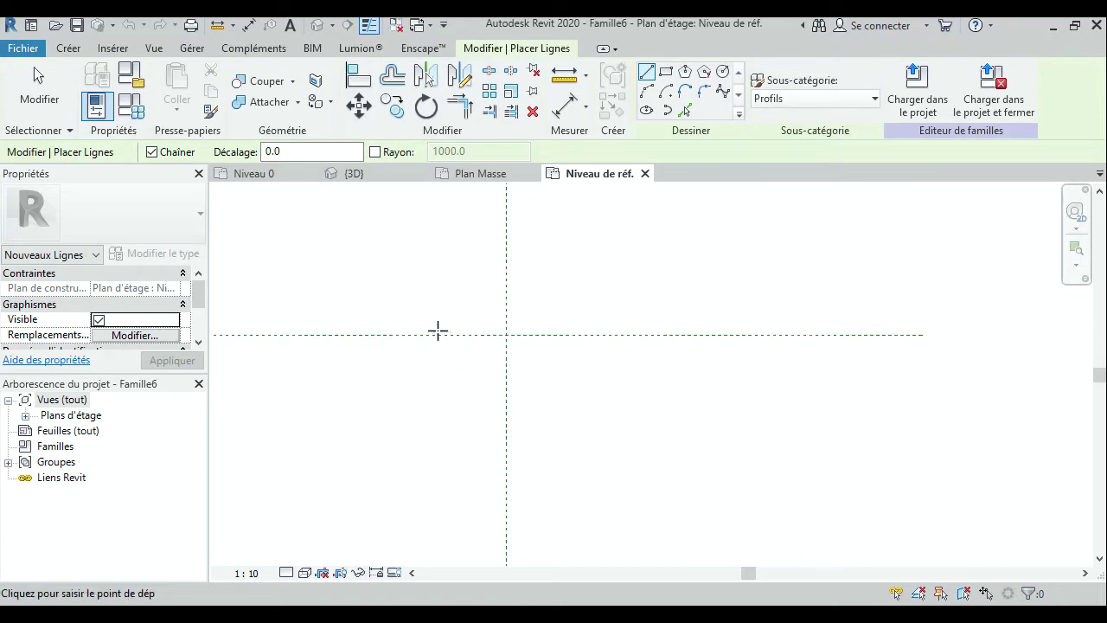
Draw a thin closed rectangle across the reference plane crossing as the lane-line outline.
left_click(437, 327)
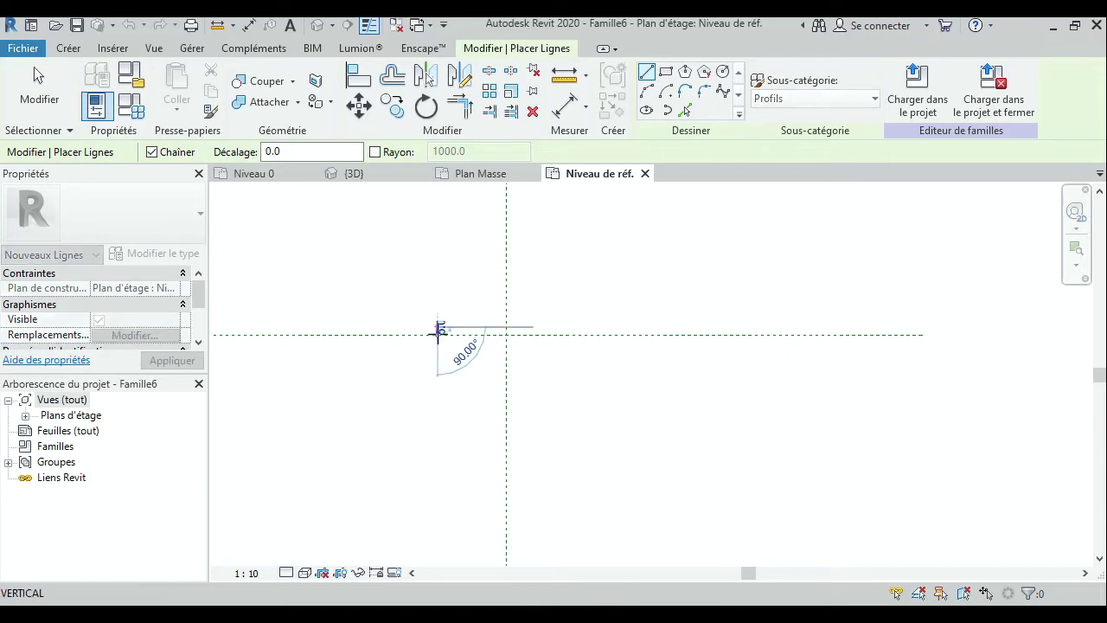
left_click(437, 344)
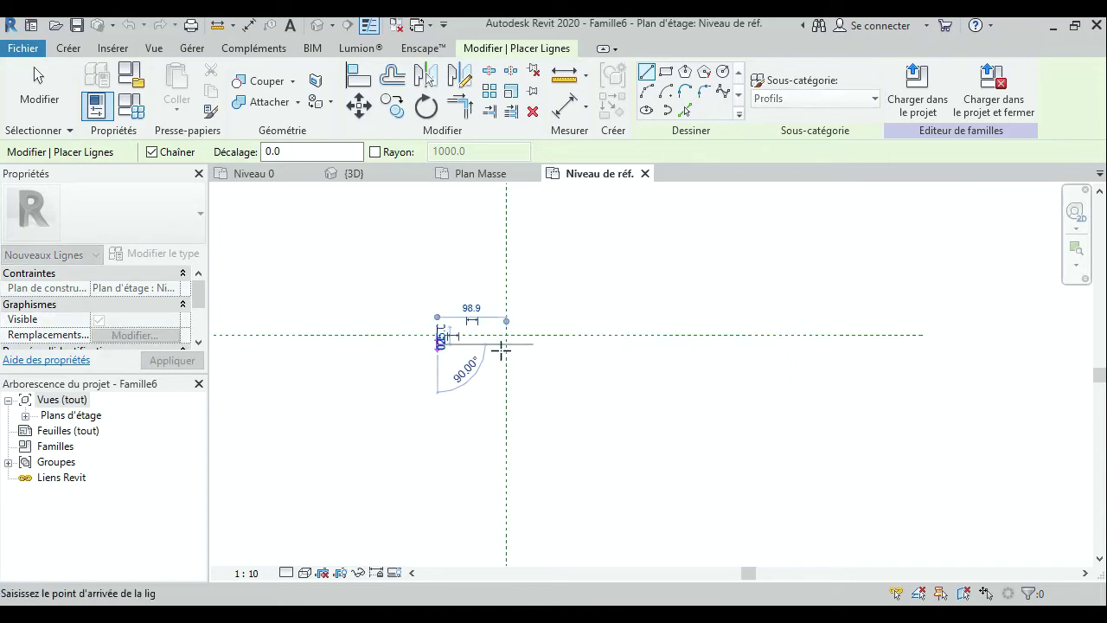
left_click(573, 344)
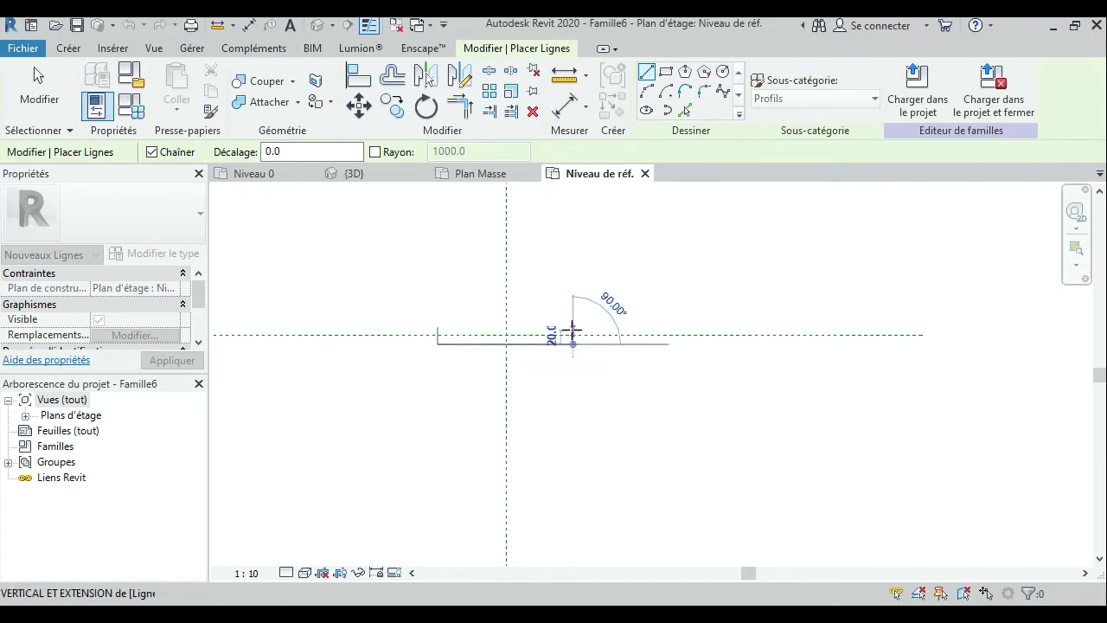
left_click(574, 327)
left_click(437, 327)
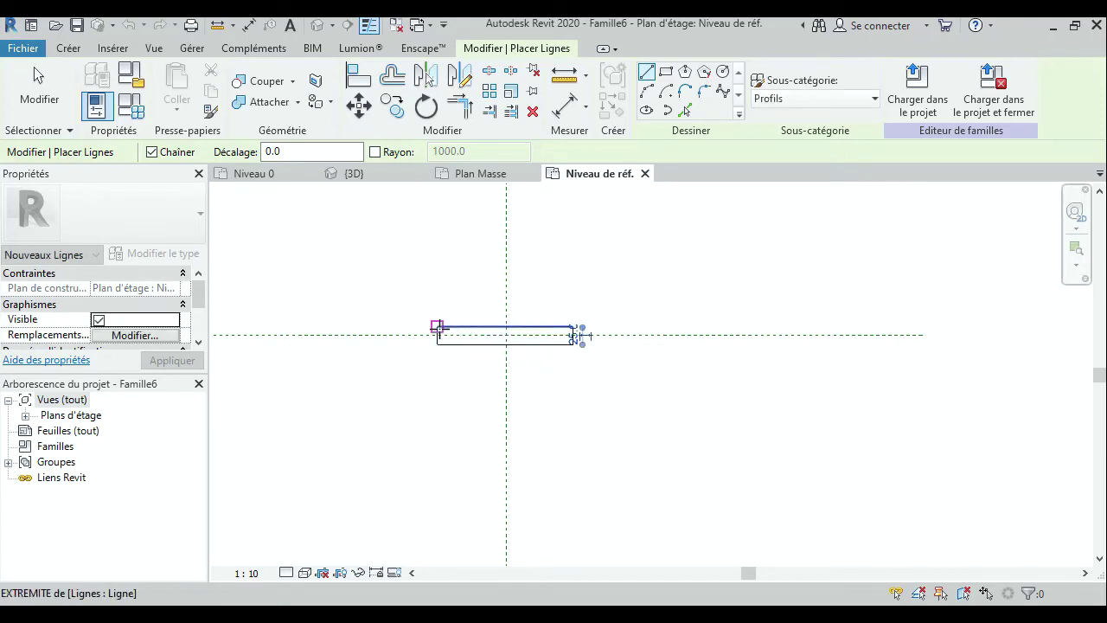
key("Escape")
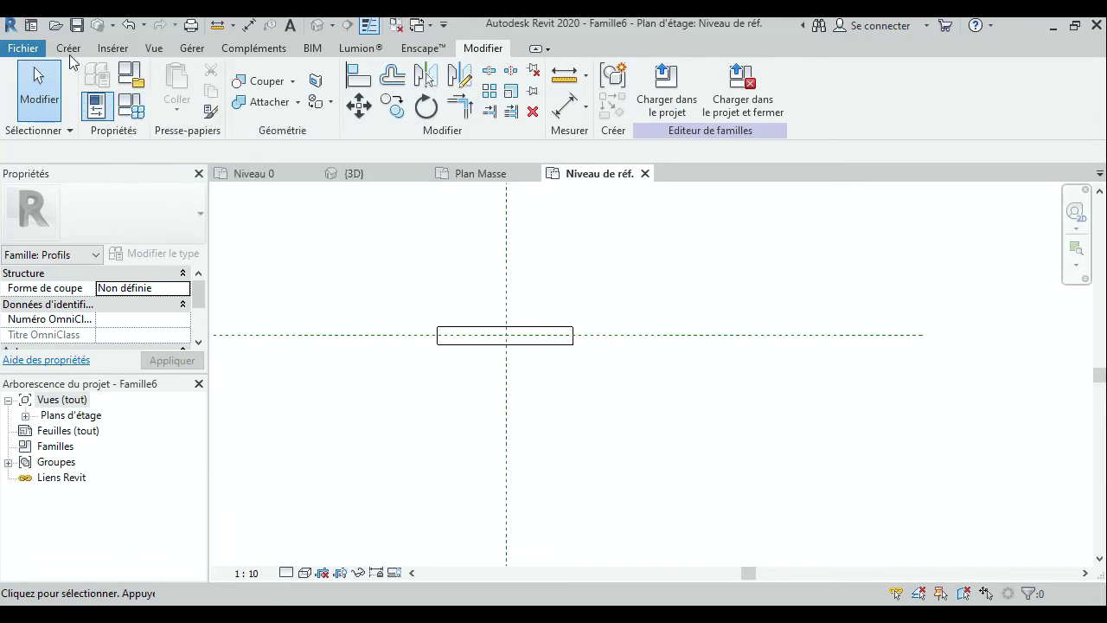
Save the profile family as road line.rfa.
left_click(35, 43)
mouse_move(60, 257)
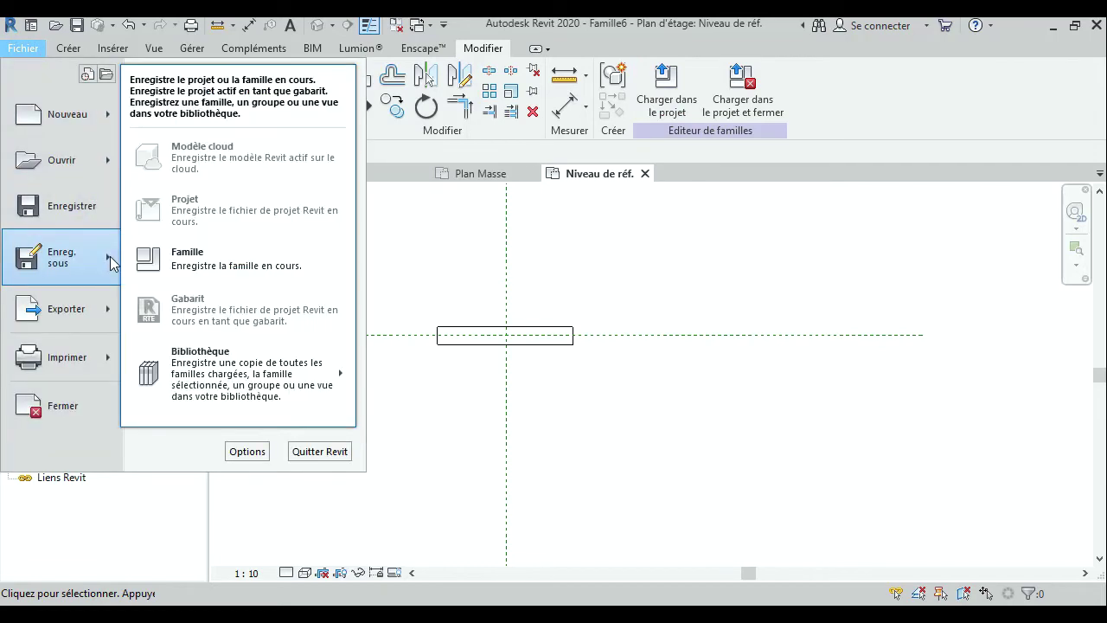
left_click(166, 272)
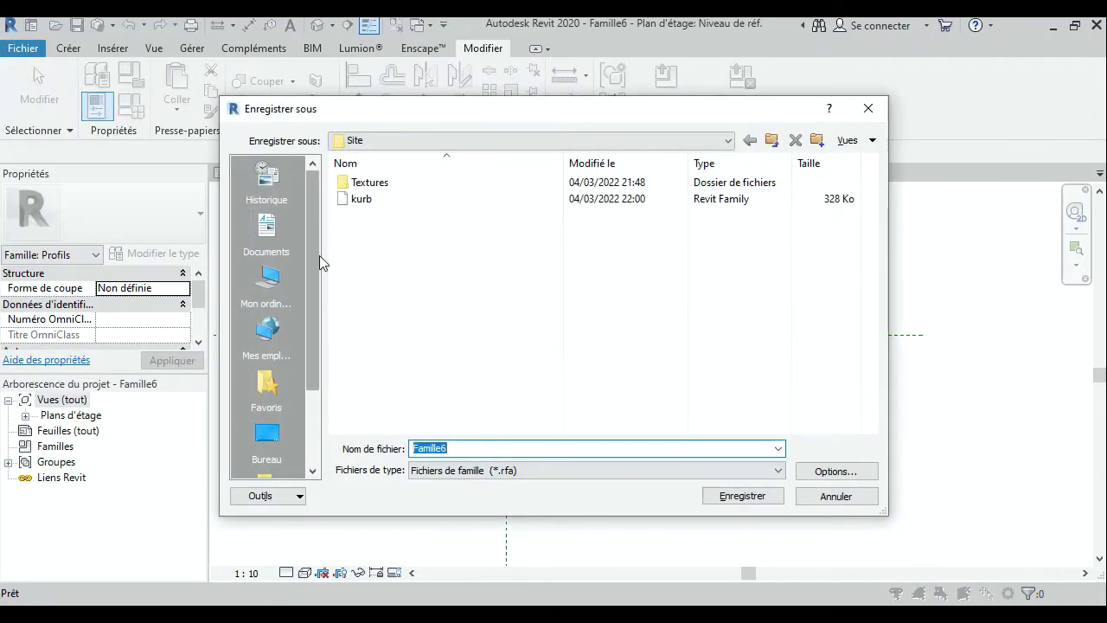
type("road line")
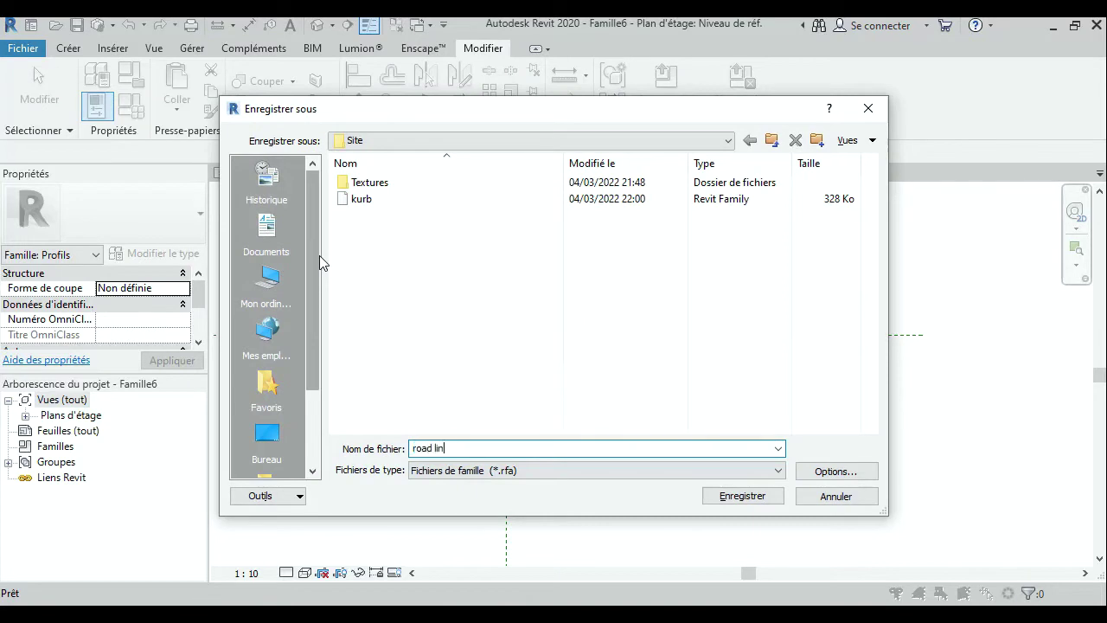
left_click(760, 496)
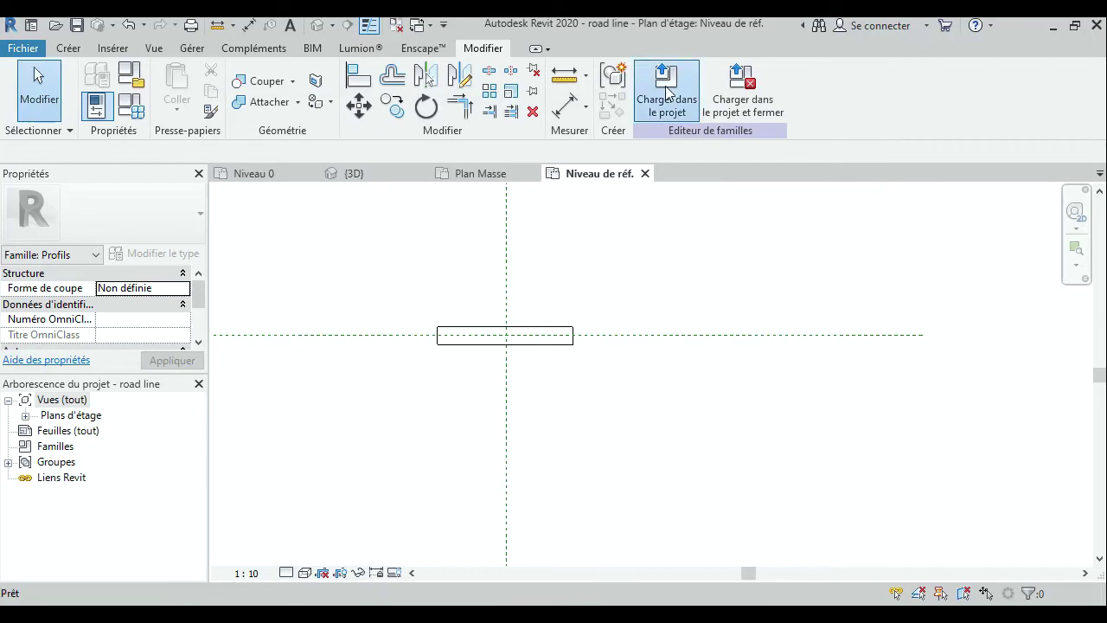
Load the road line family into the Site 01 project and frame the intersection.
left_click(665, 95)
scroll(496, 255, "down", 2)
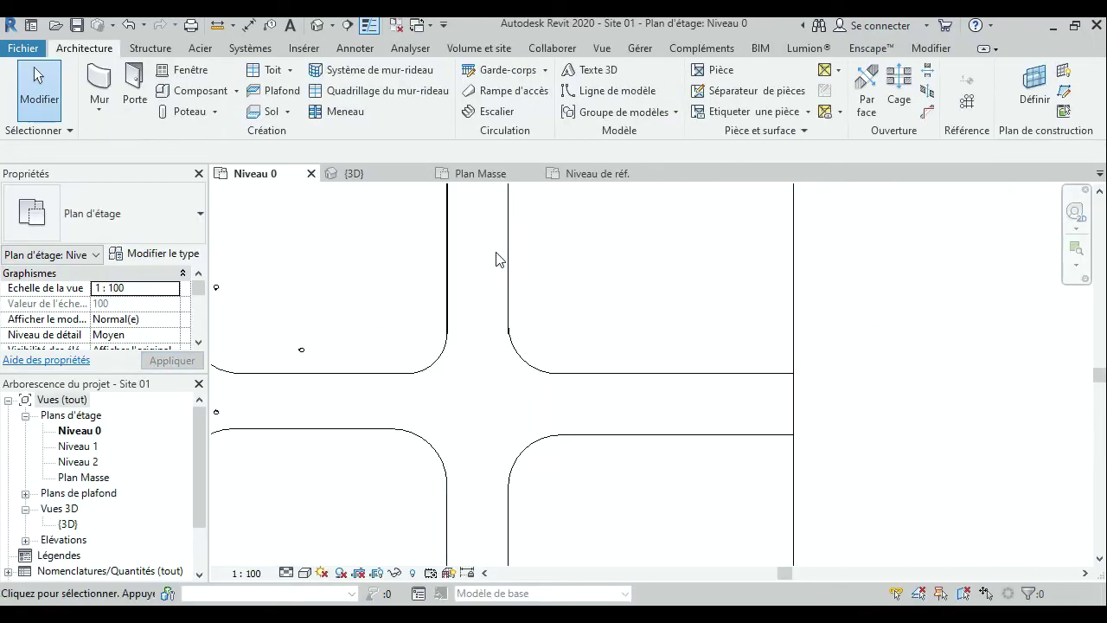
middle_click_drag(497, 254, 511, 348)
scroll(502, 336, "down", 2)
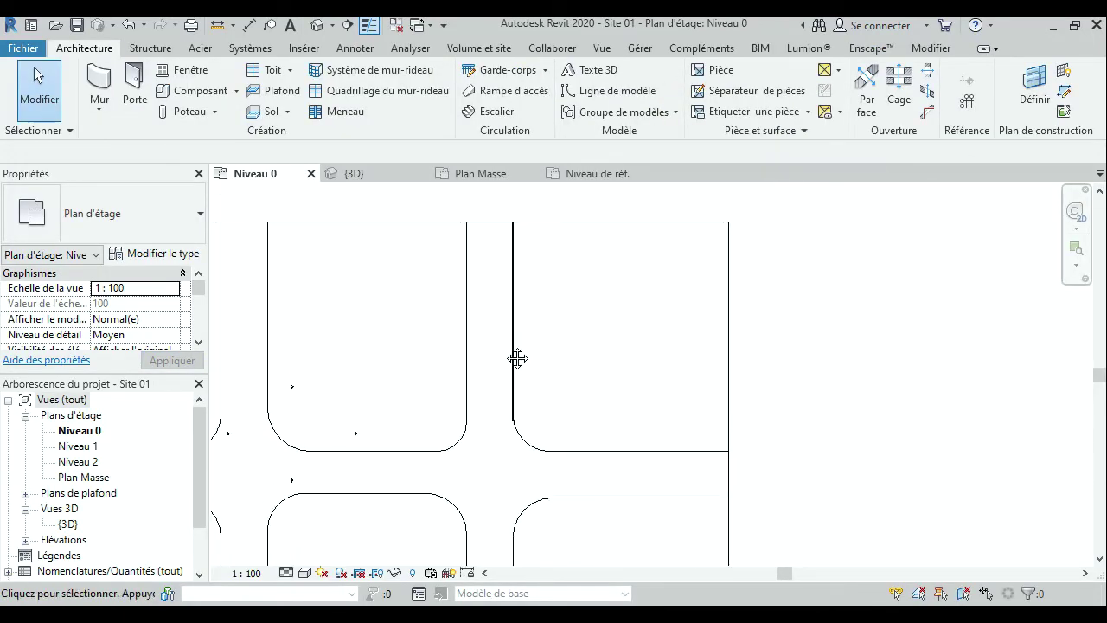
scroll(516, 358, "down", 1)
Start a railing and duplicate its type as a new type named road line.
left_click(500, 69)
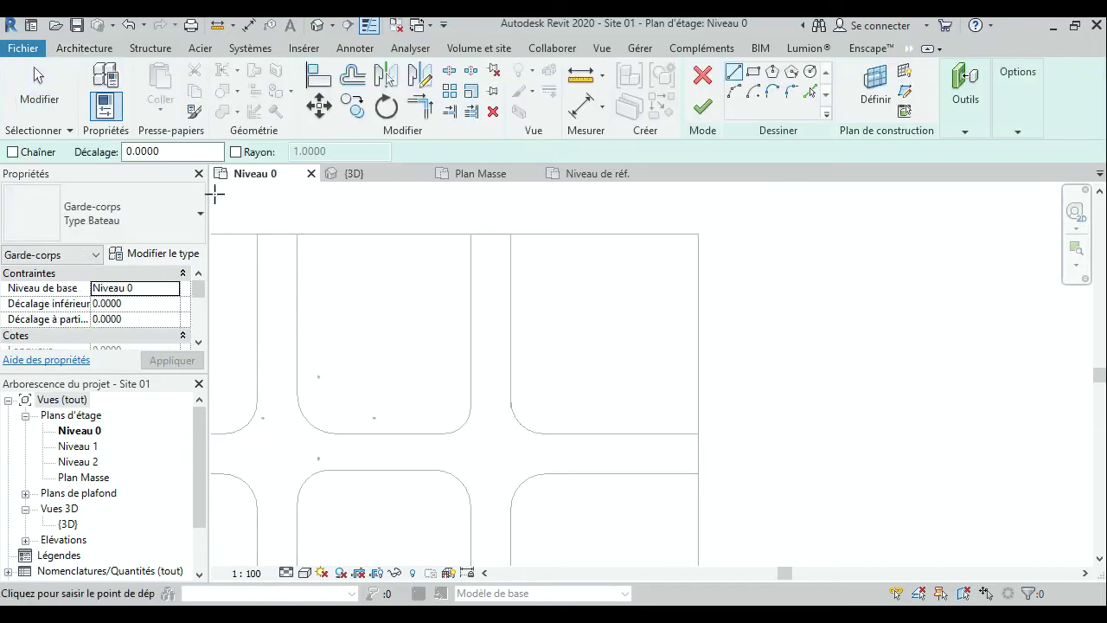
left_click(139, 253)
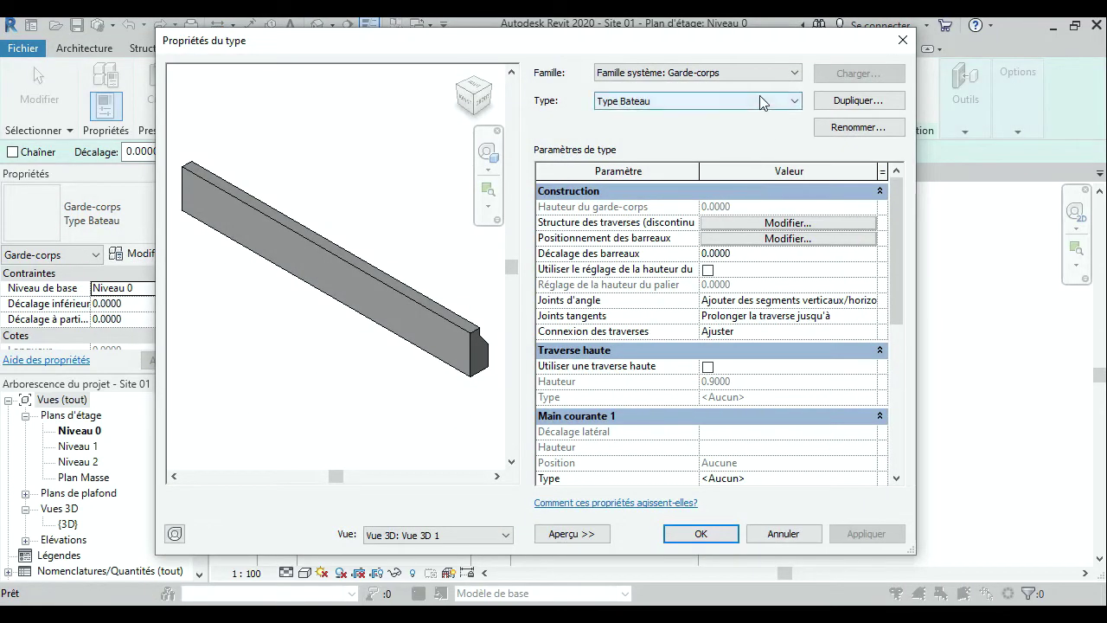
left_click(828, 102)
type("road line")
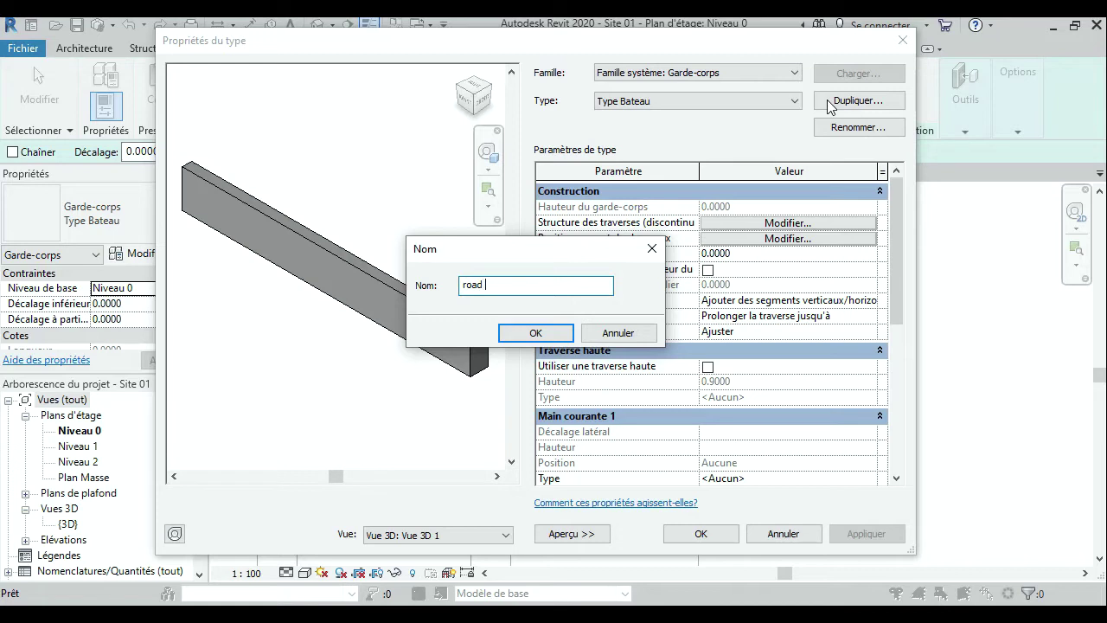
left_click(528, 332)
Set the rail profile to 'road line : road line' and apply it to the railing type.
left_click(789, 223)
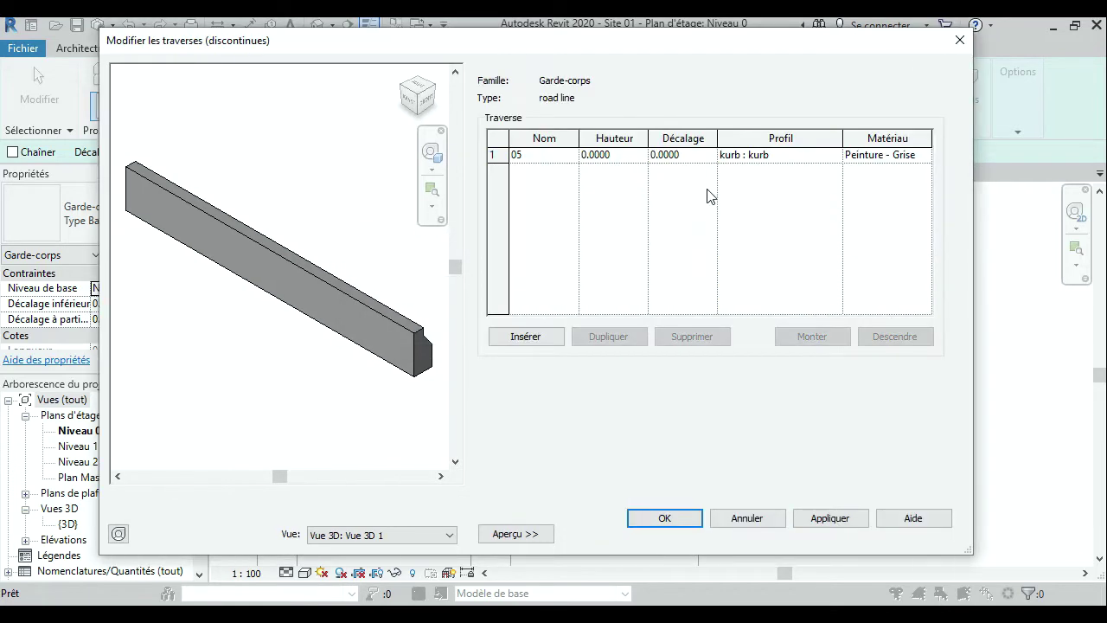
left_click(798, 158)
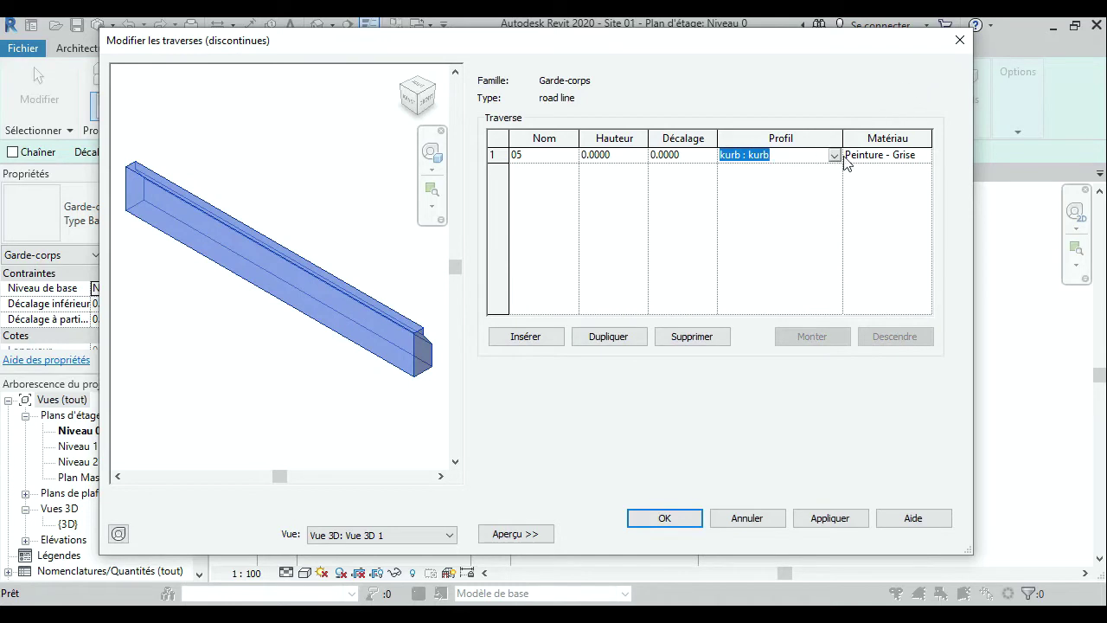
left_click(838, 156)
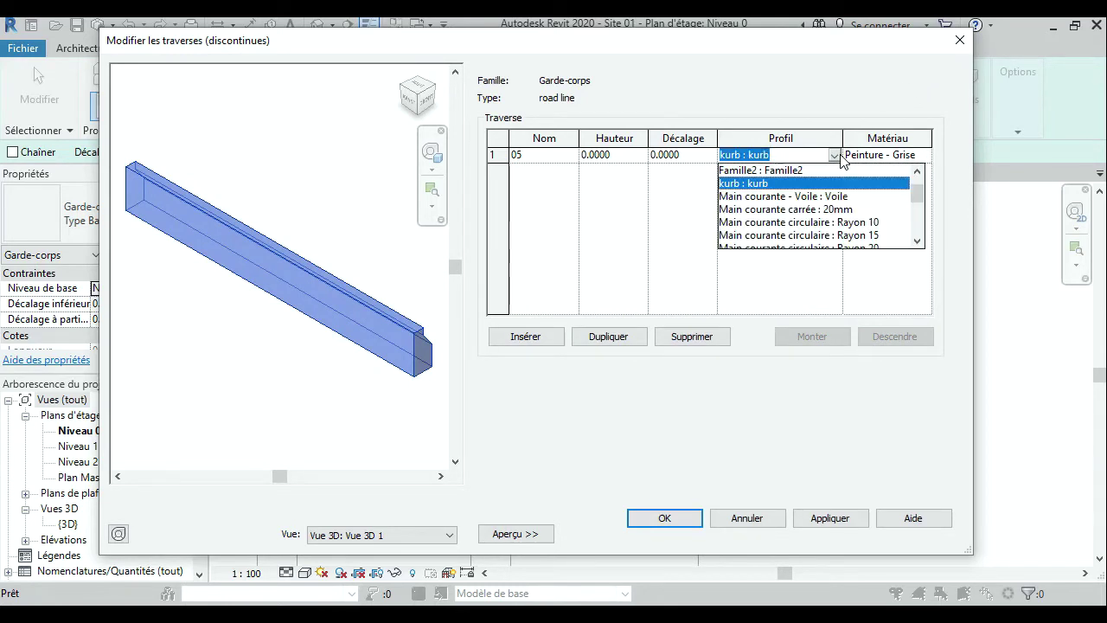
left_click_drag(924, 200, 924, 192)
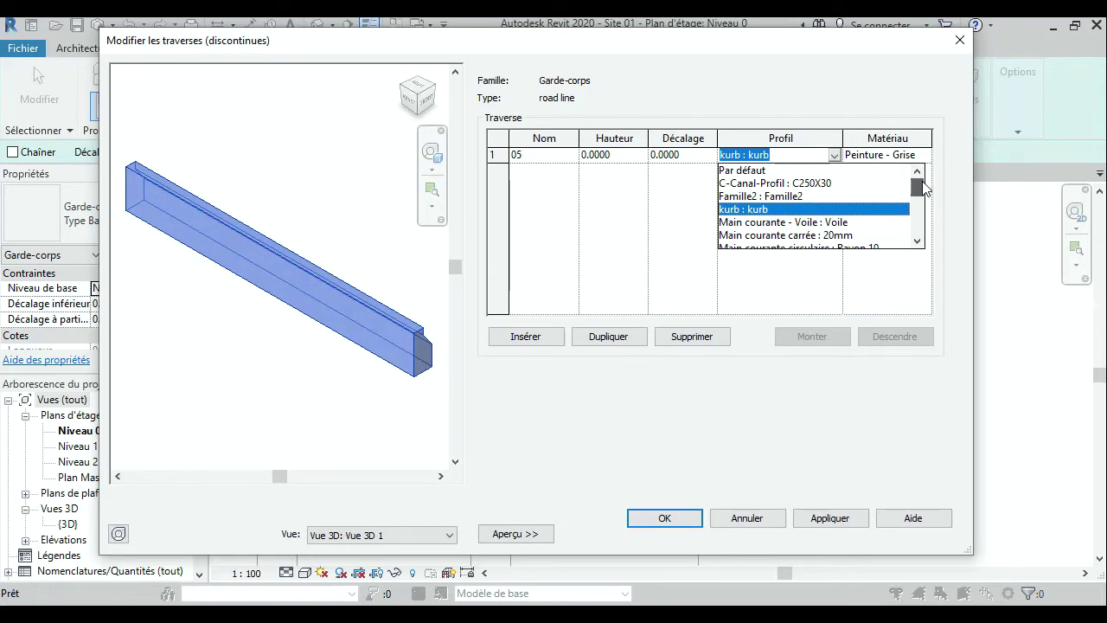
left_click_drag(917, 187, 919, 227)
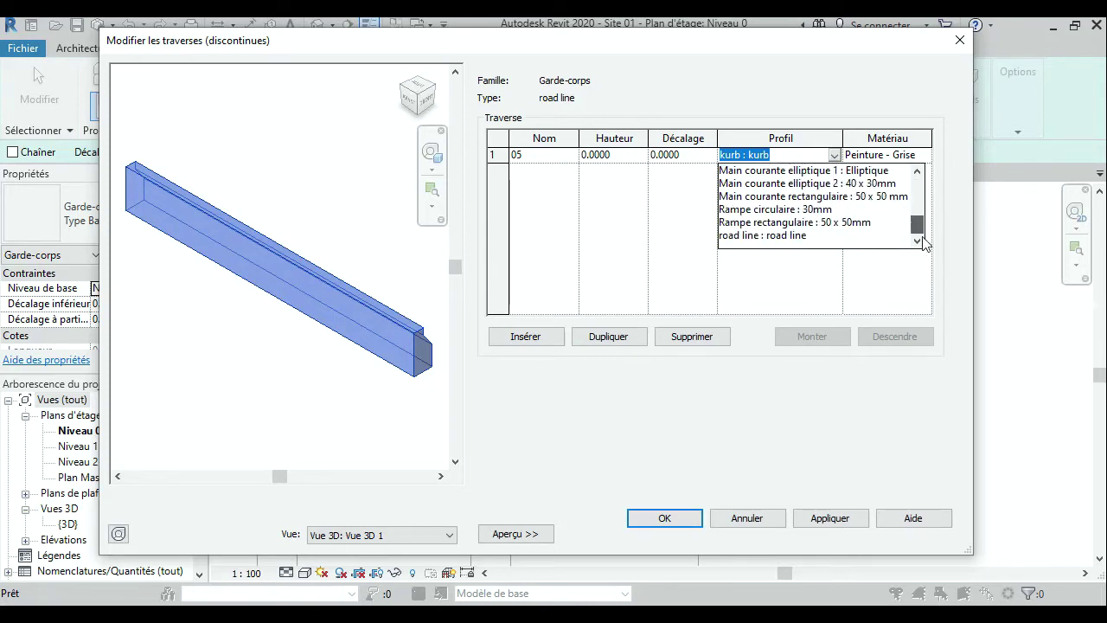
left_click(772, 235)
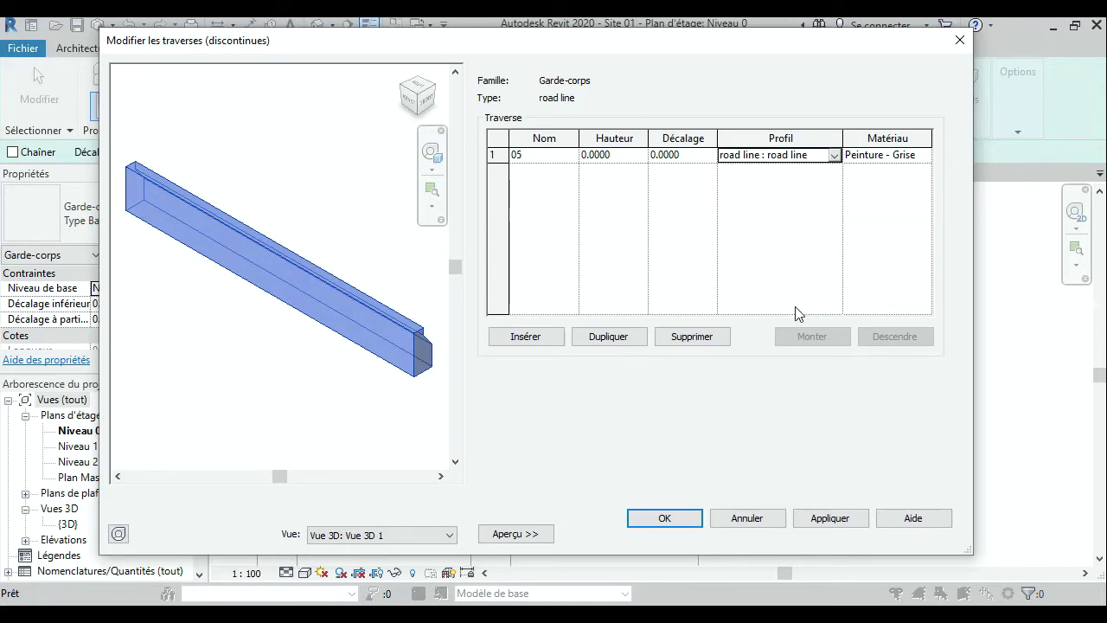
left_click(671, 517)
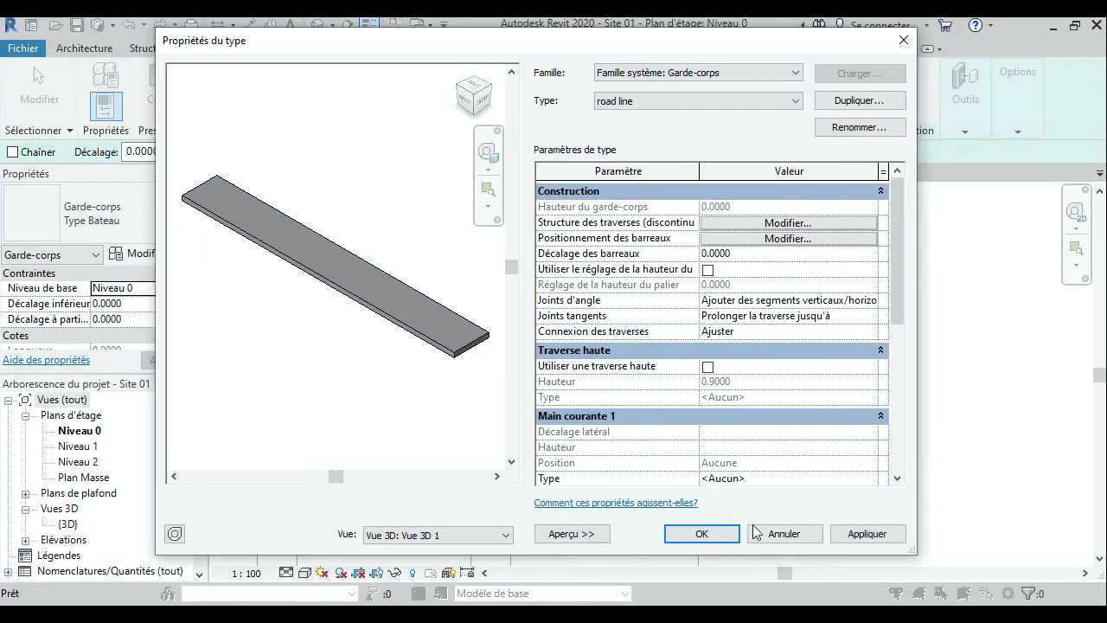
left_click(873, 539)
left_click(702, 536)
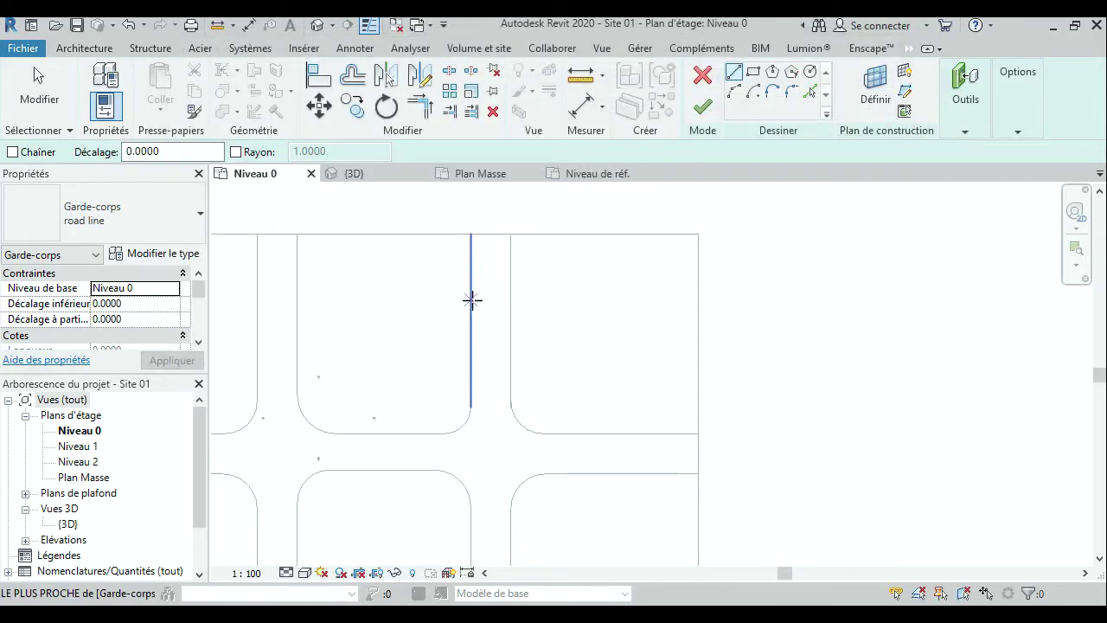
Give the railing a base offset of 10, pick the vertical road edge as its path, and finish.
left_click(119, 319)
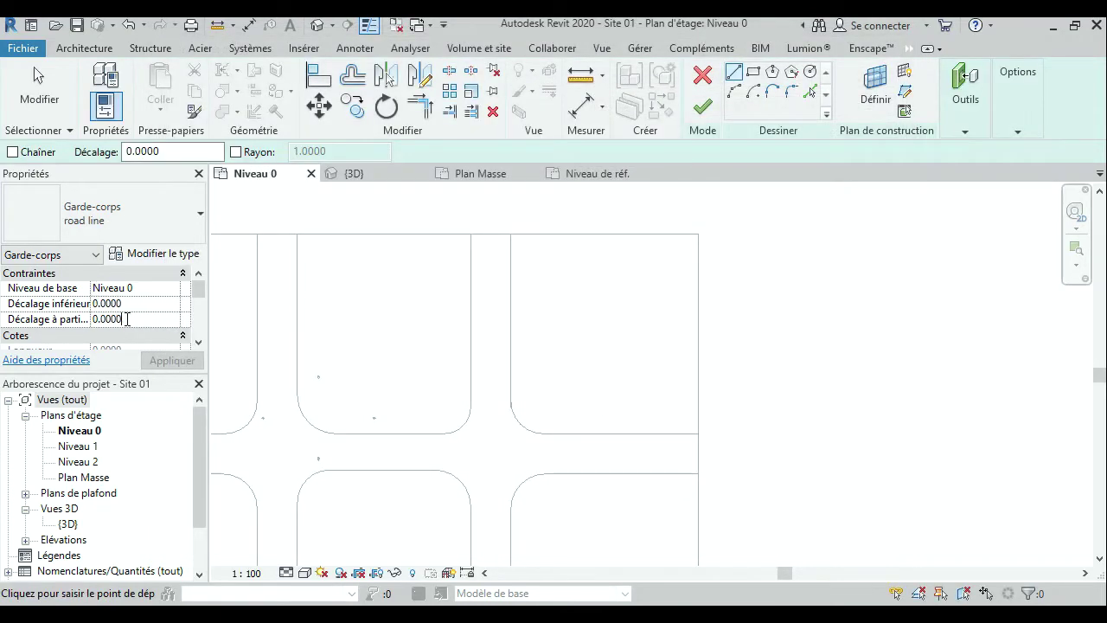
type("10")
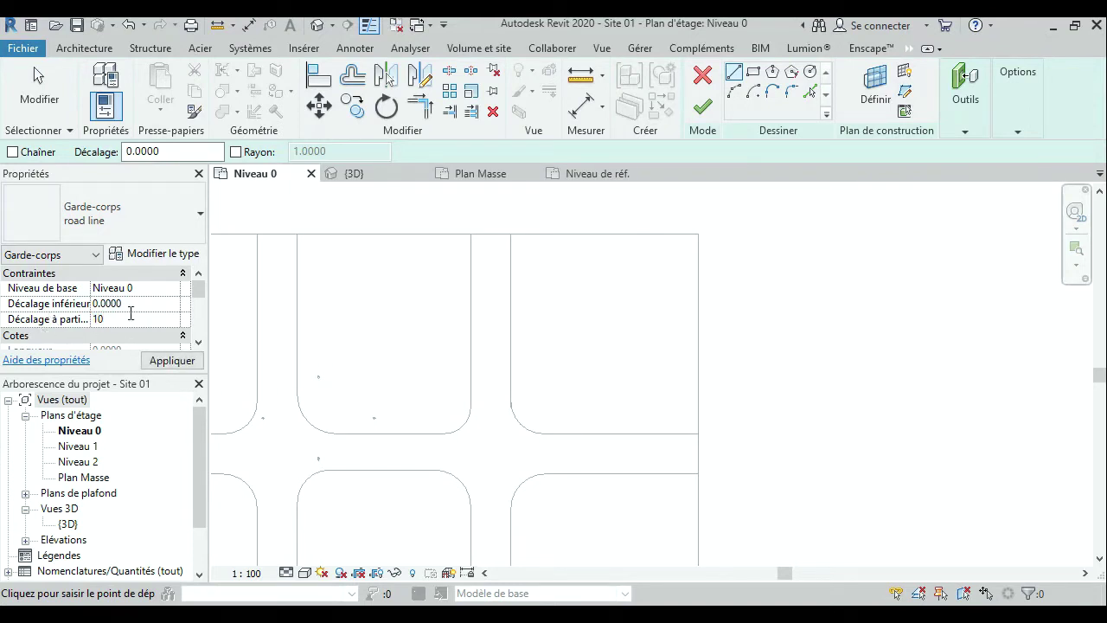
left_click(471, 328)
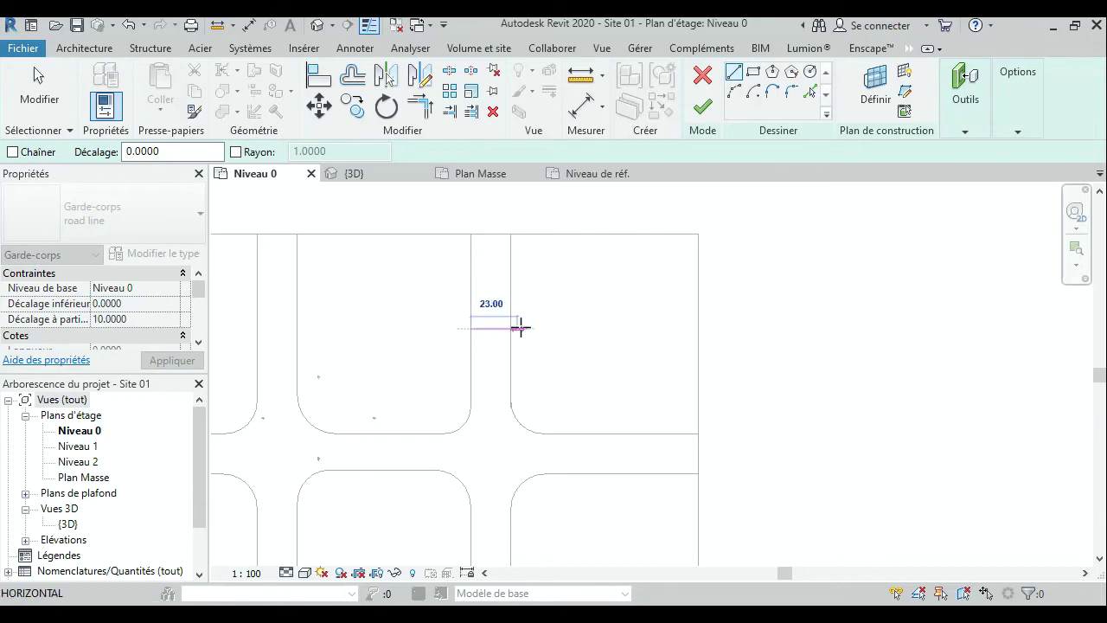
key("Escape")
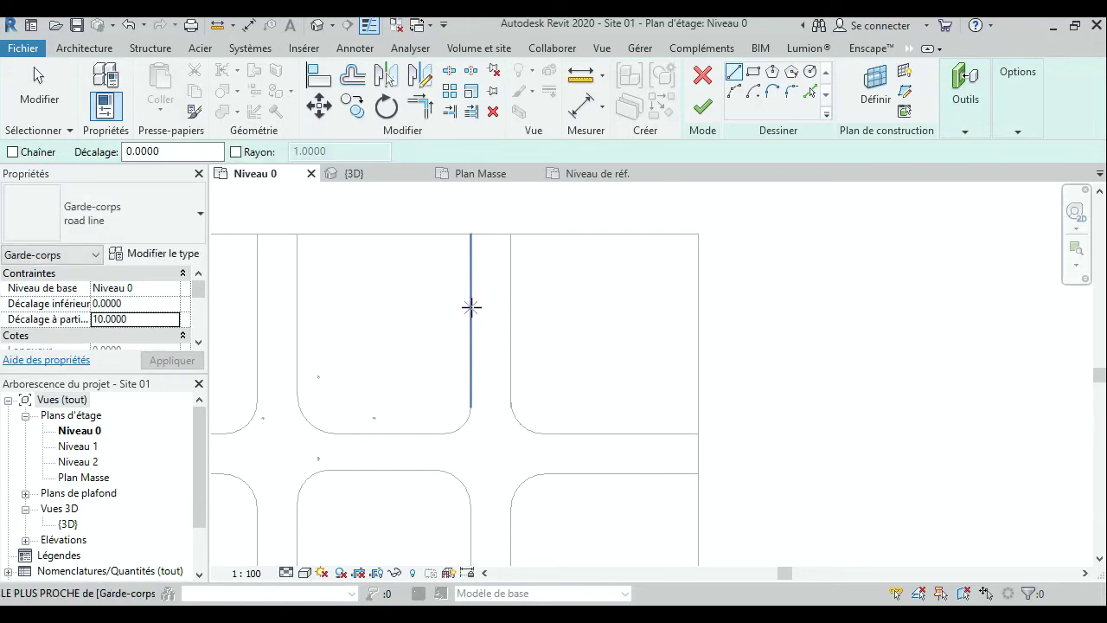
left_click(810, 92)
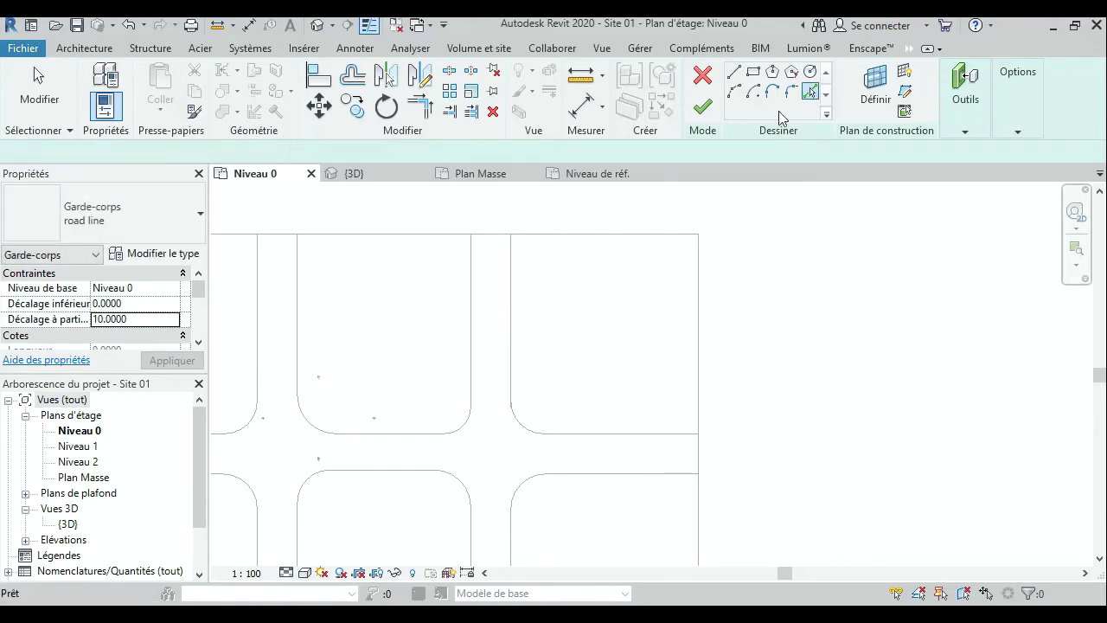
left_click(472, 305)
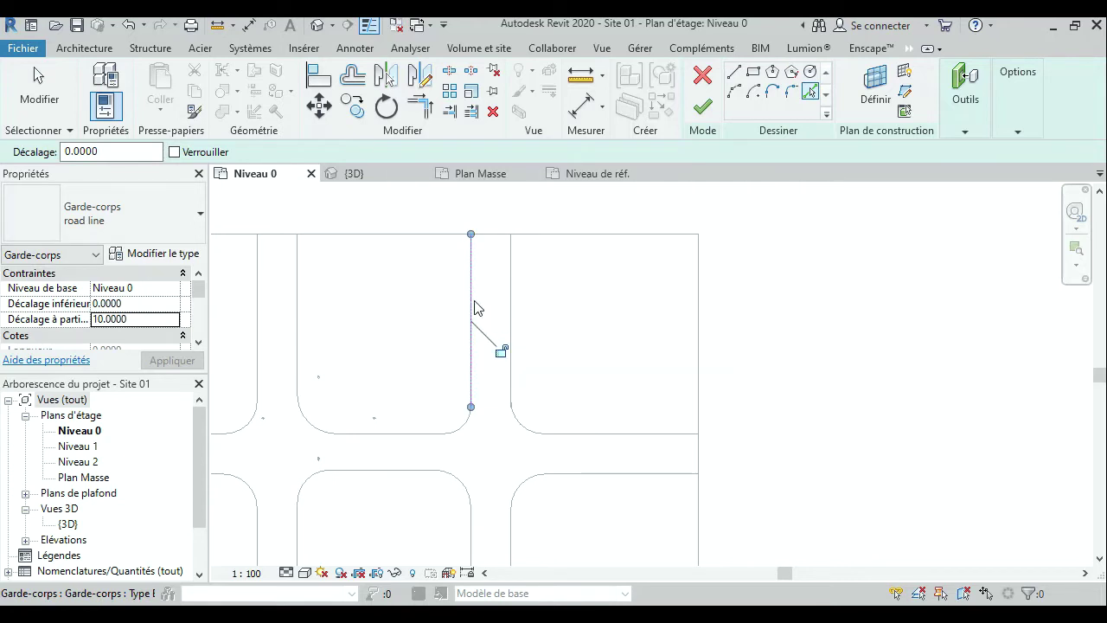
left_click(701, 109)
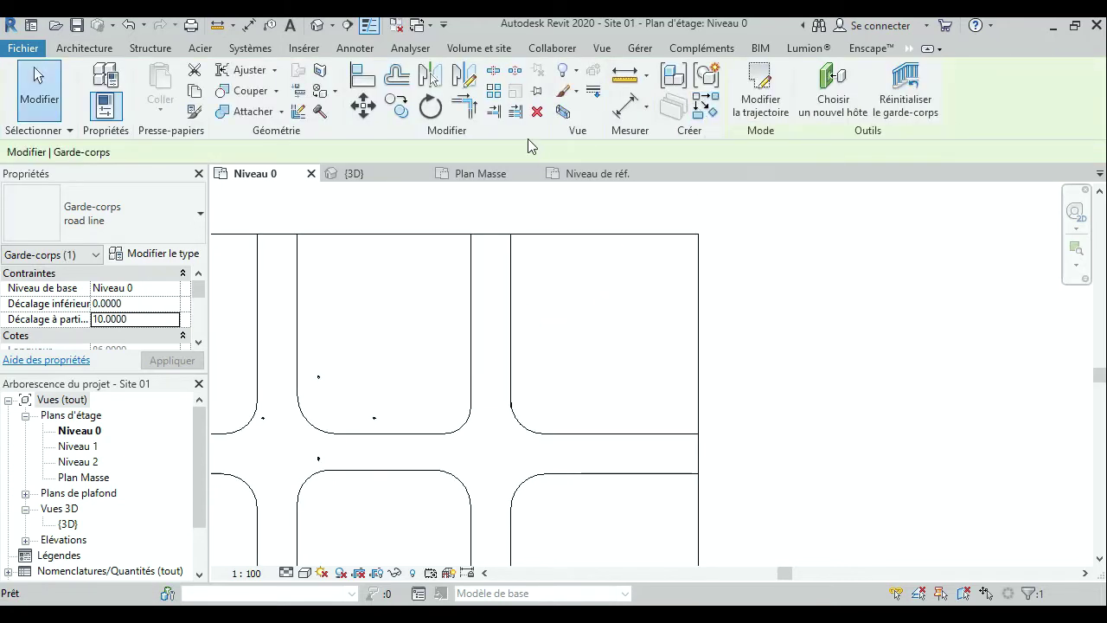
In the {3D} view, zoom and orbit to inspect the road line stripe along the road.
left_click(383, 176)
scroll(379, 316, "up", 3)
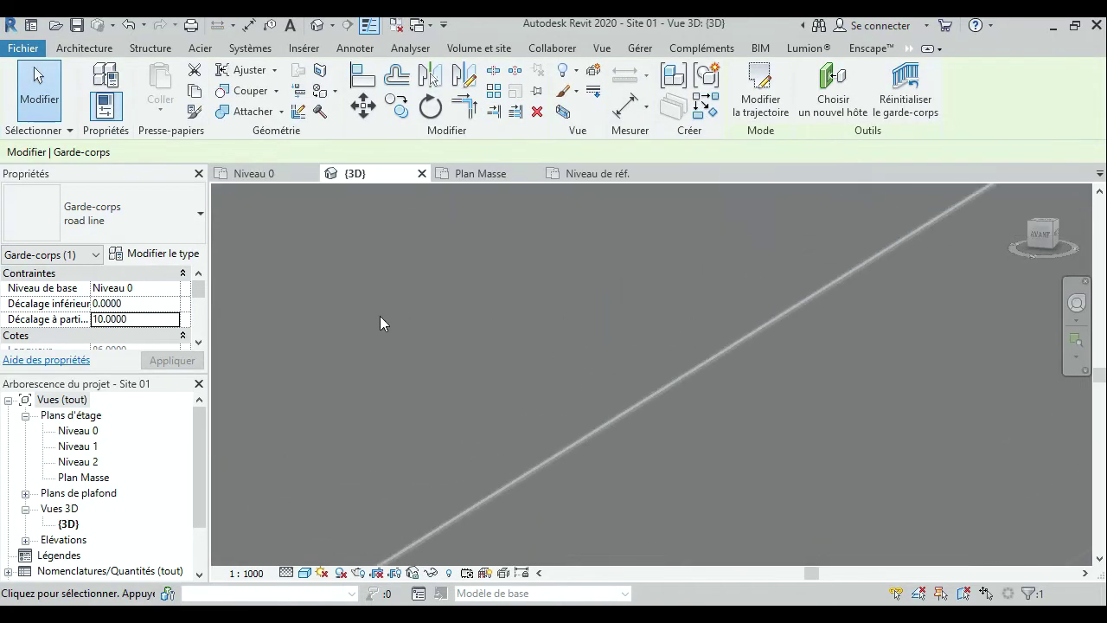
scroll(380, 316, "down", 1)
scroll(395, 320, "down", 2)
scroll(398, 326, "down", 2)
scroll(401, 330, "down", 1)
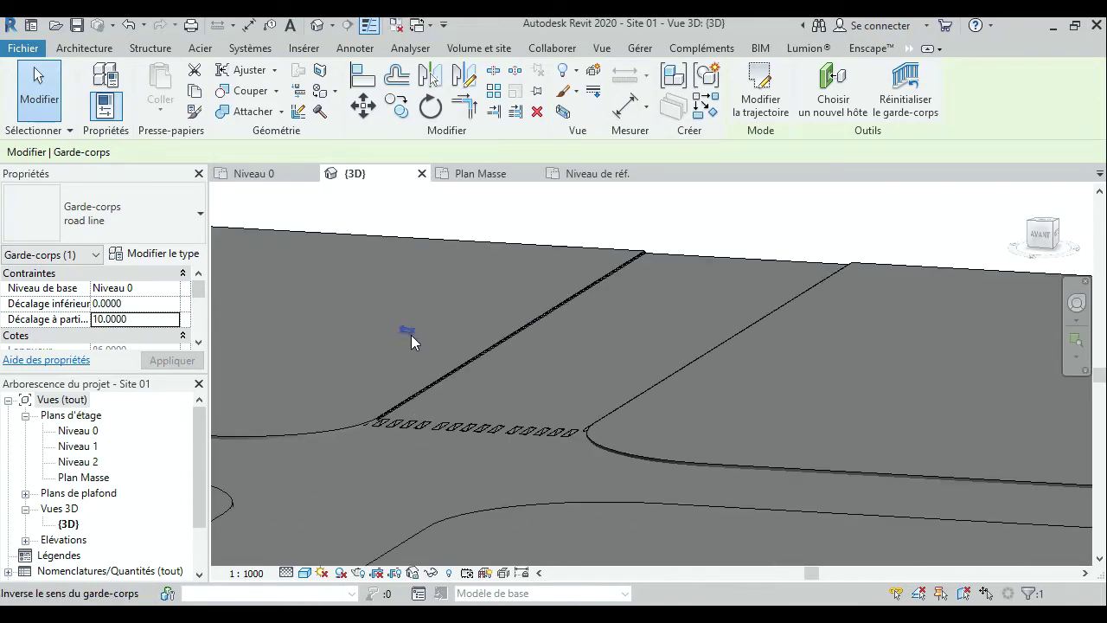
scroll(411, 335, "up", 2)
scroll(675, 378, "down", 1)
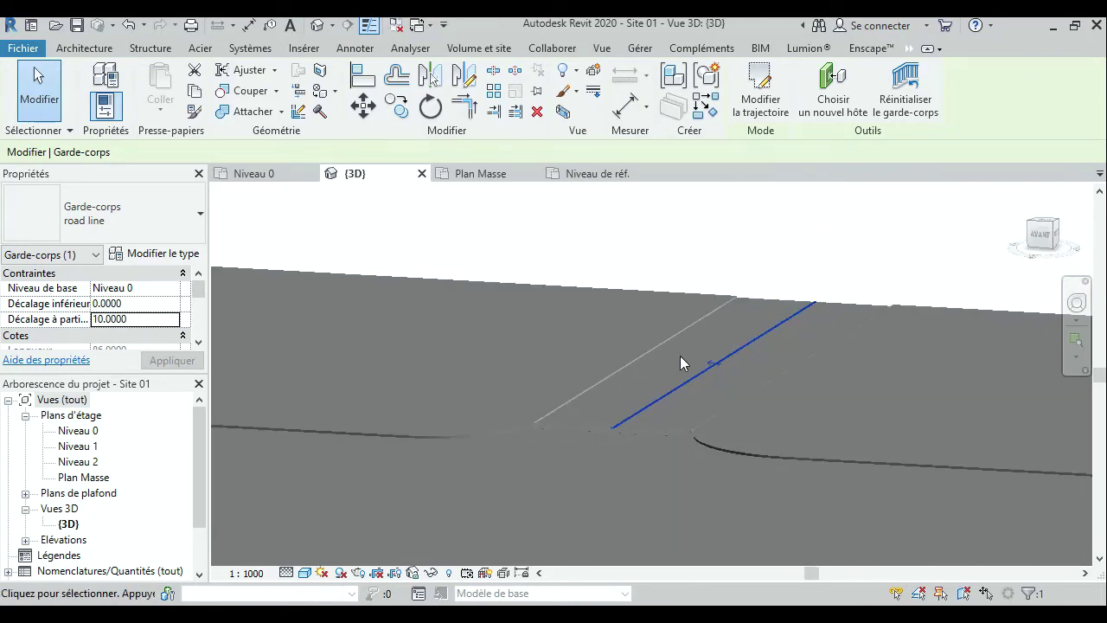
left_click(680, 355)
scroll(666, 401, "down", 2)
mouse_move(621, 340)
middle_mouse_down("shift")
mouse_move(662, 362)
mouse_move(608, 435)
mouse_move(643, 332)
mouse_move(389, 284)
mouse_move(396, 198)
mouse_move(727, 264)
mouse_move(635, 296)
mouse_move(605, 343)
mouse_move(599, 320)
mouse_move(646, 377)
mouse_move(648, 328)
middle_mouse_up("shift")
scroll(607, 331, "up", 3)
left_click(607, 325)
left_click(606, 324)
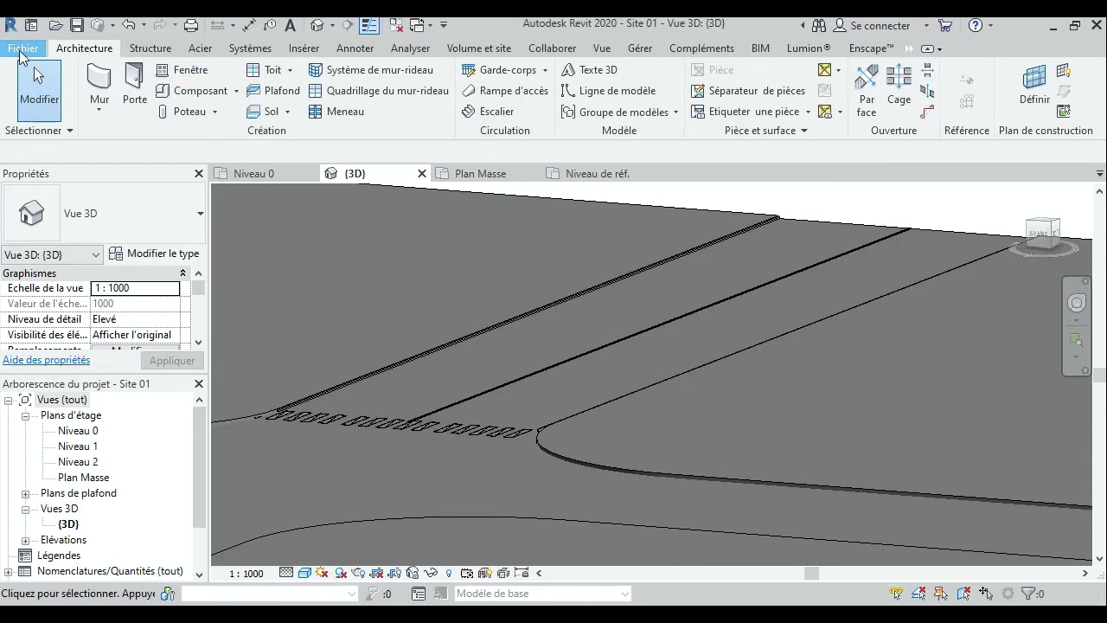
Start a new family and find the Modèle générique métrique template in the template list.
left_click(21, 51)
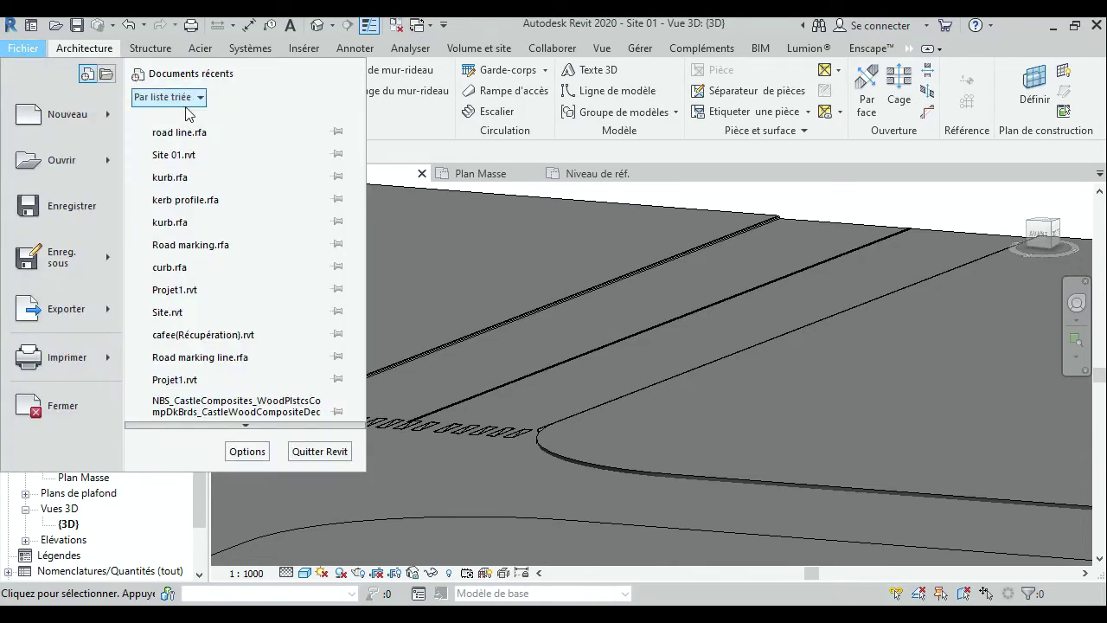
mouse_move(60, 114)
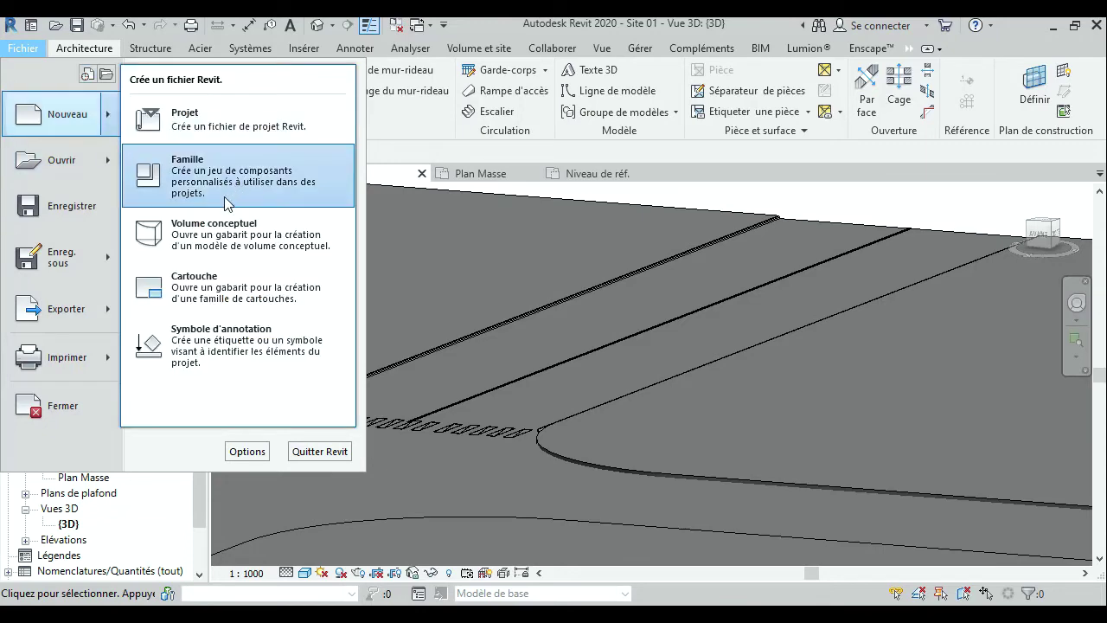
left_click(227, 186)
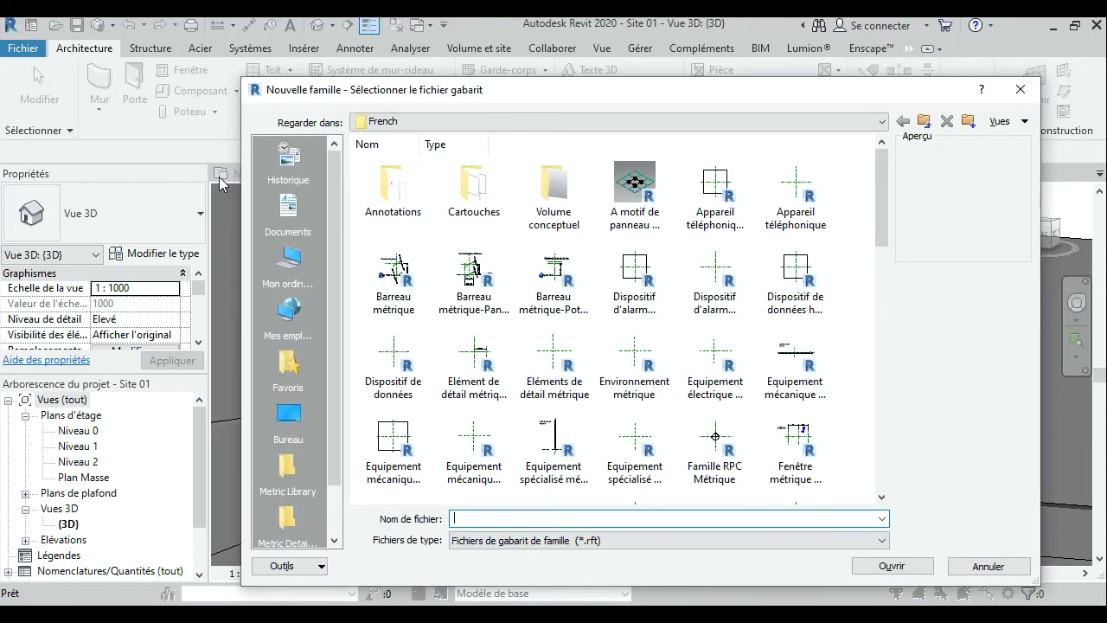
left_click(794, 275)
scroll(655, 286, "down", 3)
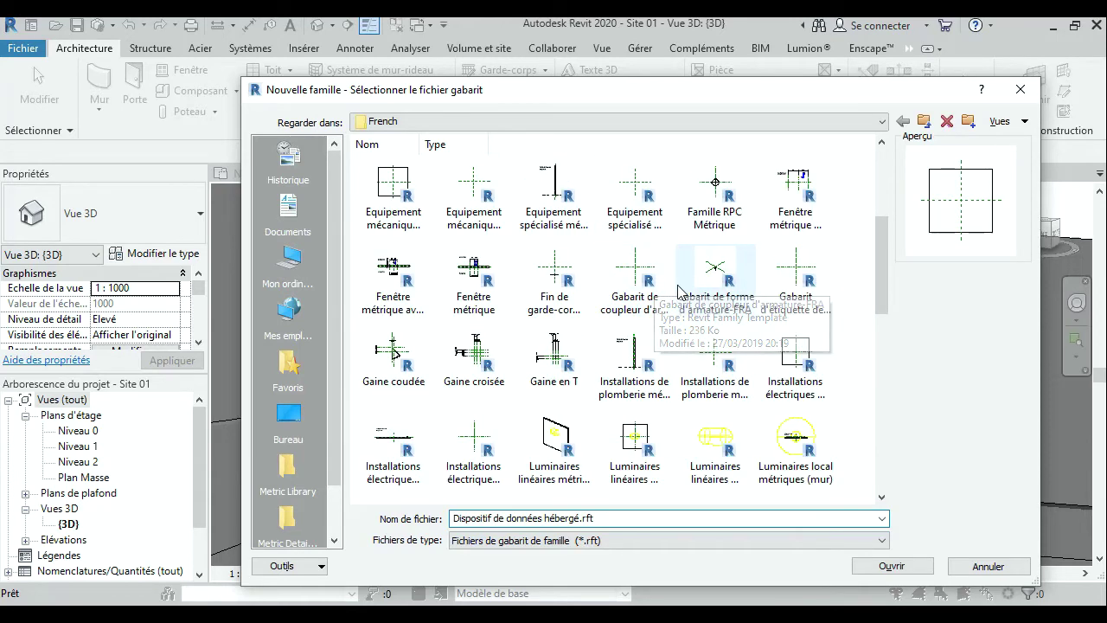
scroll(680, 288, "down", 5)
scroll(705, 288, "up", 2)
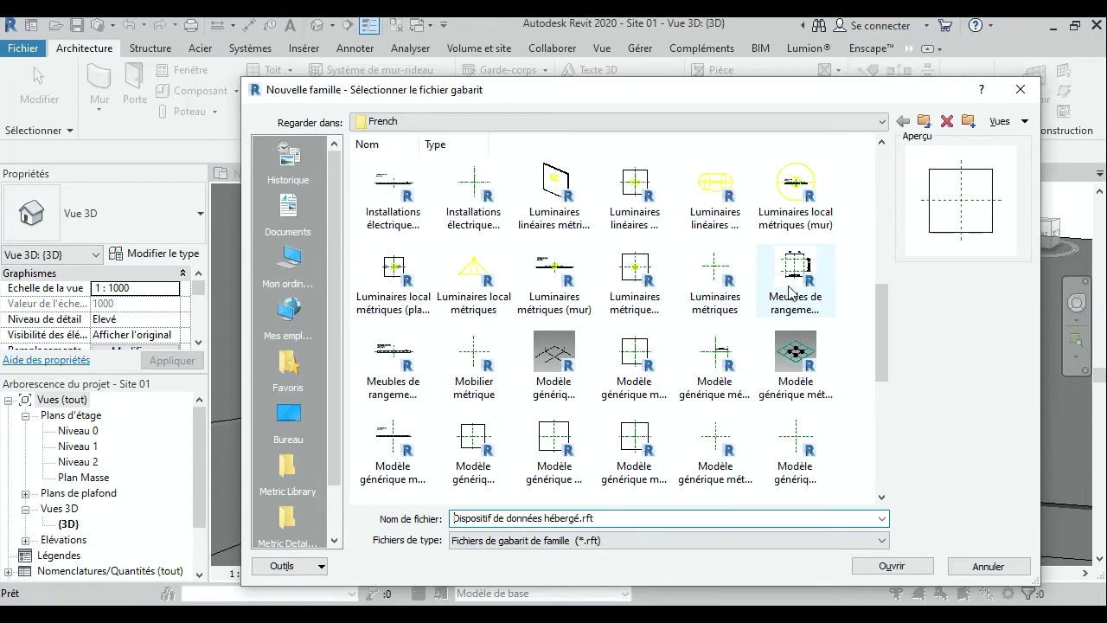
scroll(814, 303, "down", 1)
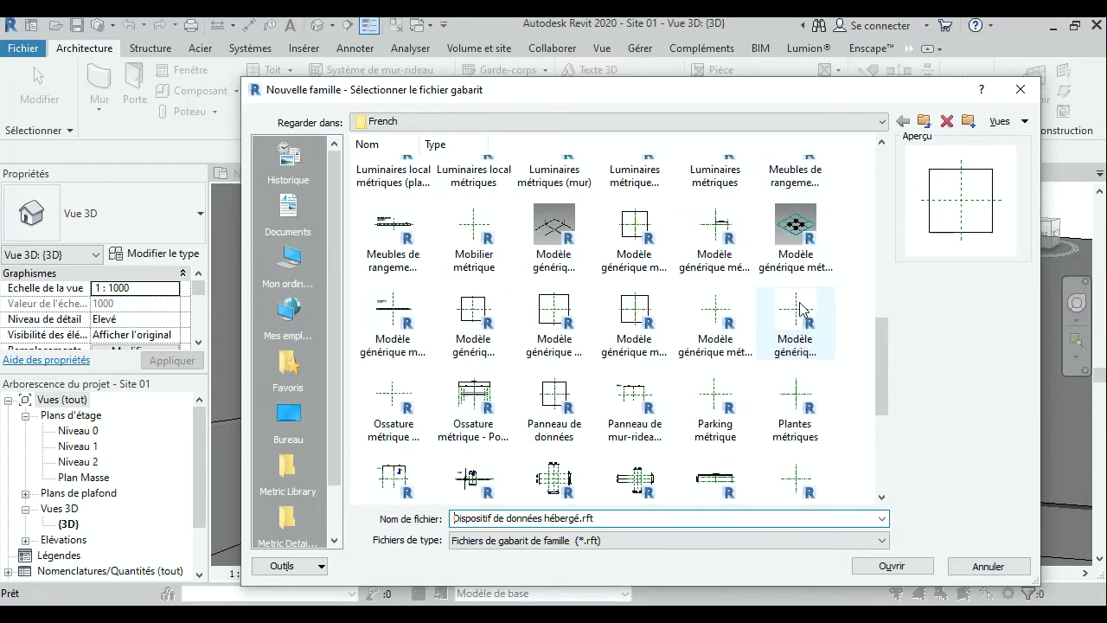
left_click(801, 333)
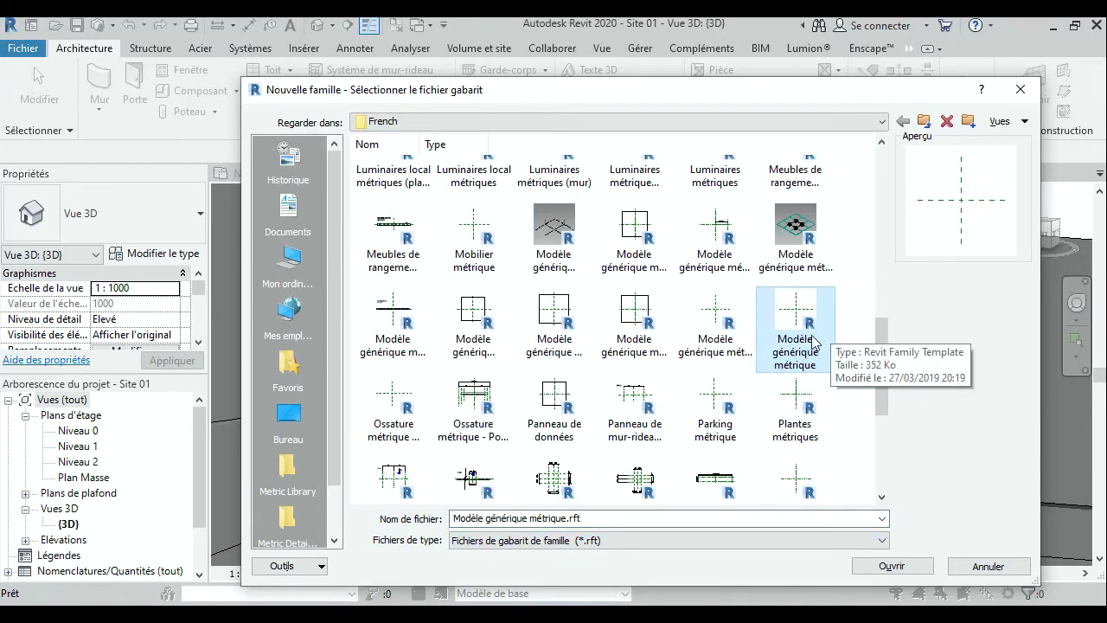
key("Left")
After comparing nearby templates, open Modèle générique métrique.rft as the new family.
left_click(792, 403)
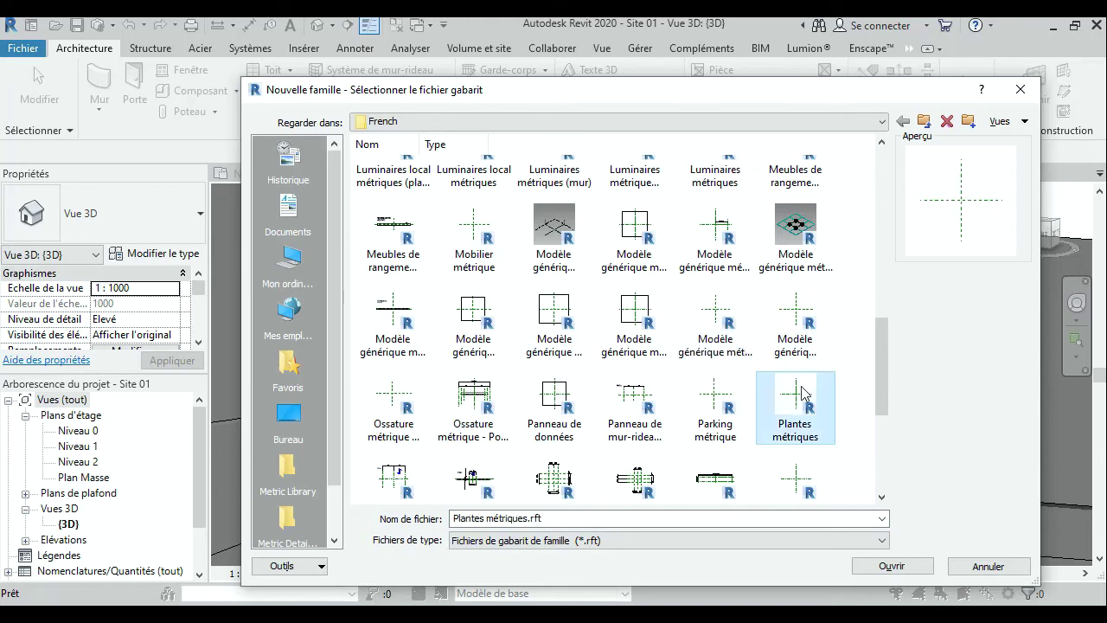
left_click(740, 407)
left_click(637, 409)
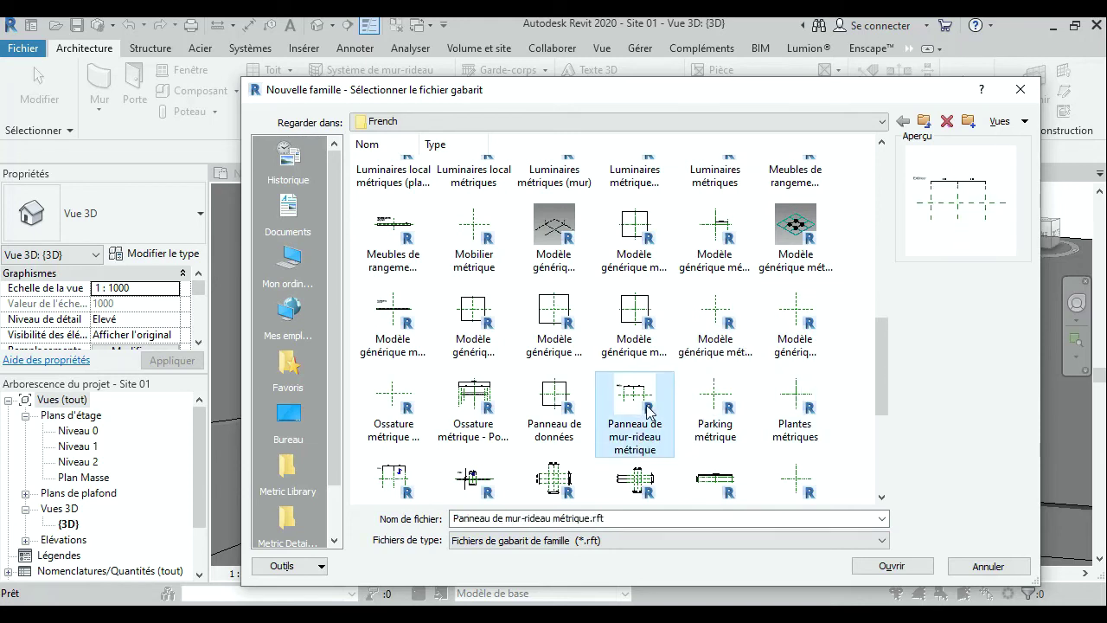
left_click(561, 413)
left_click(486, 415)
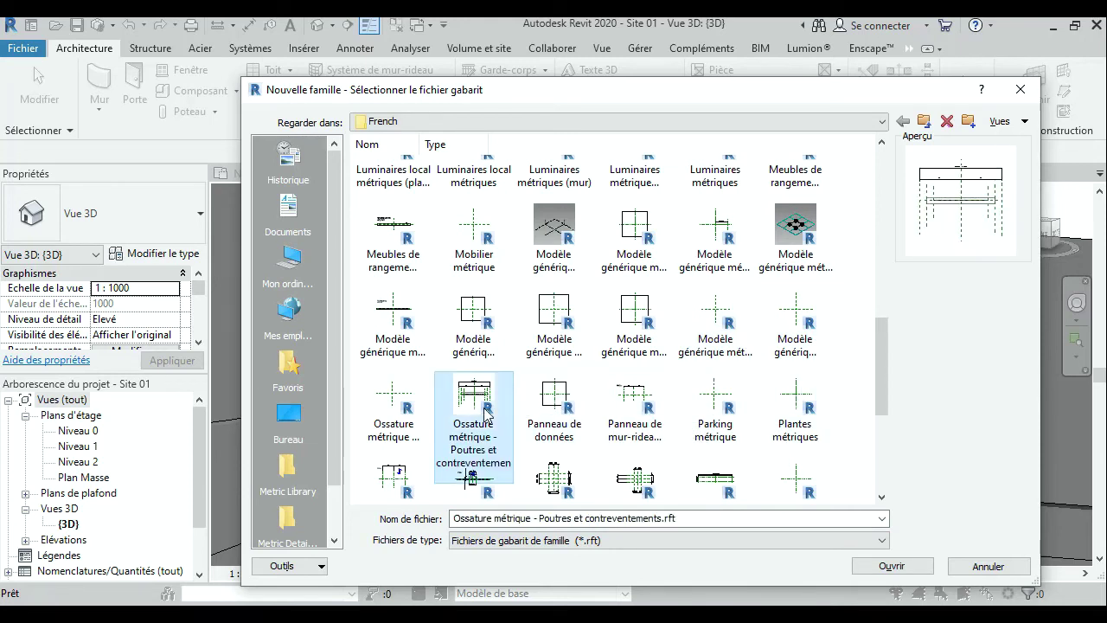
left_click(397, 324)
left_click(480, 327)
left_click(566, 330)
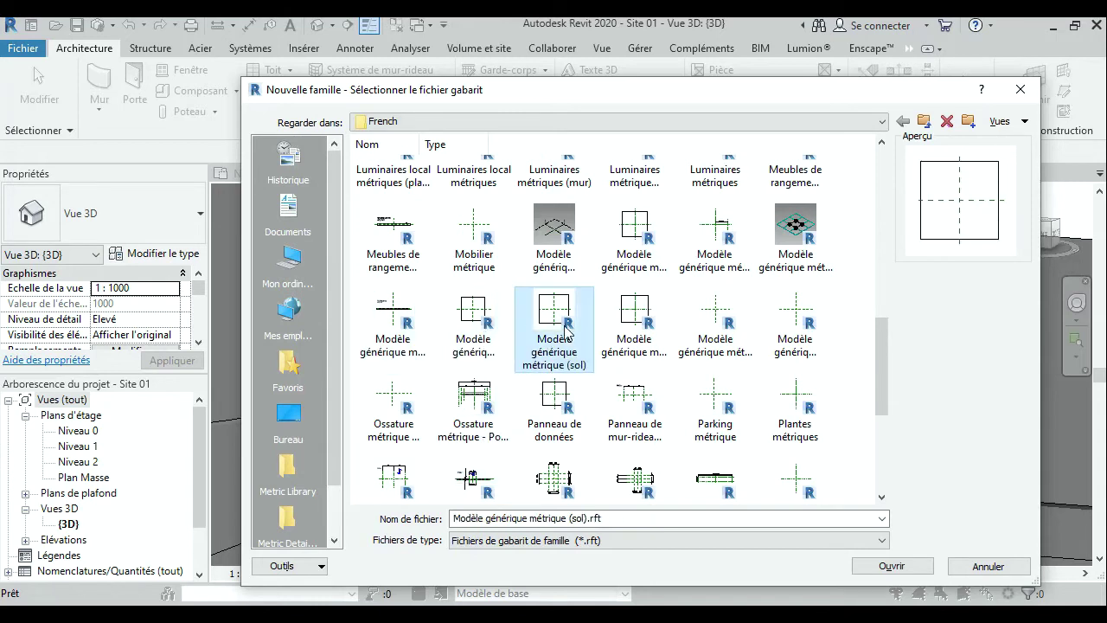
left_click(635, 327)
left_click(716, 327)
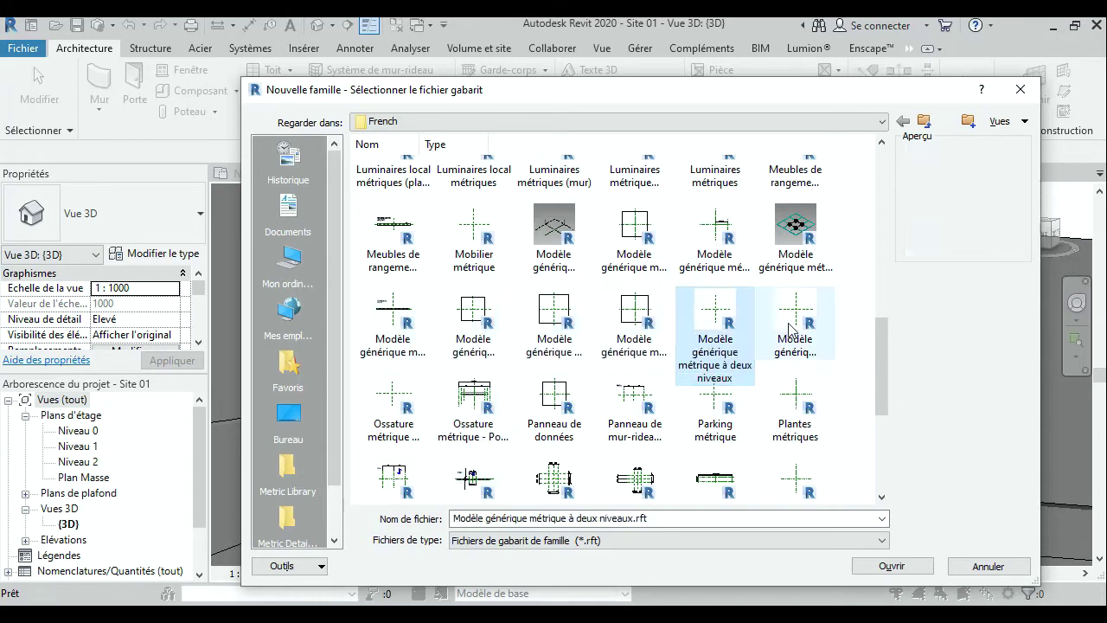
left_click(761, 327)
left_click(750, 326)
left_click(795, 324)
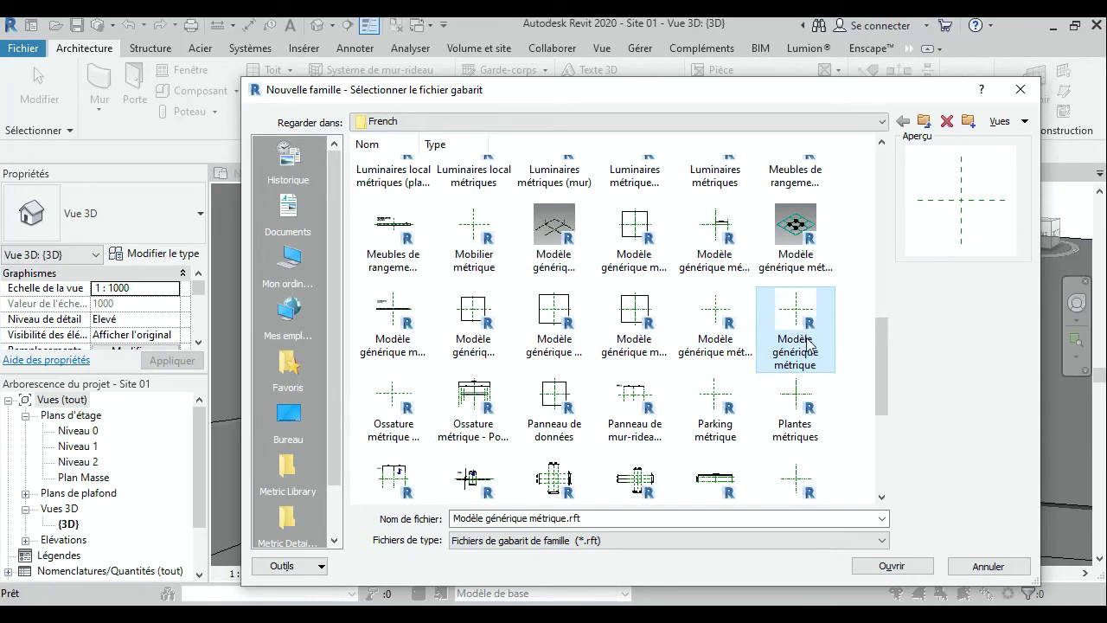
left_click(875, 568)
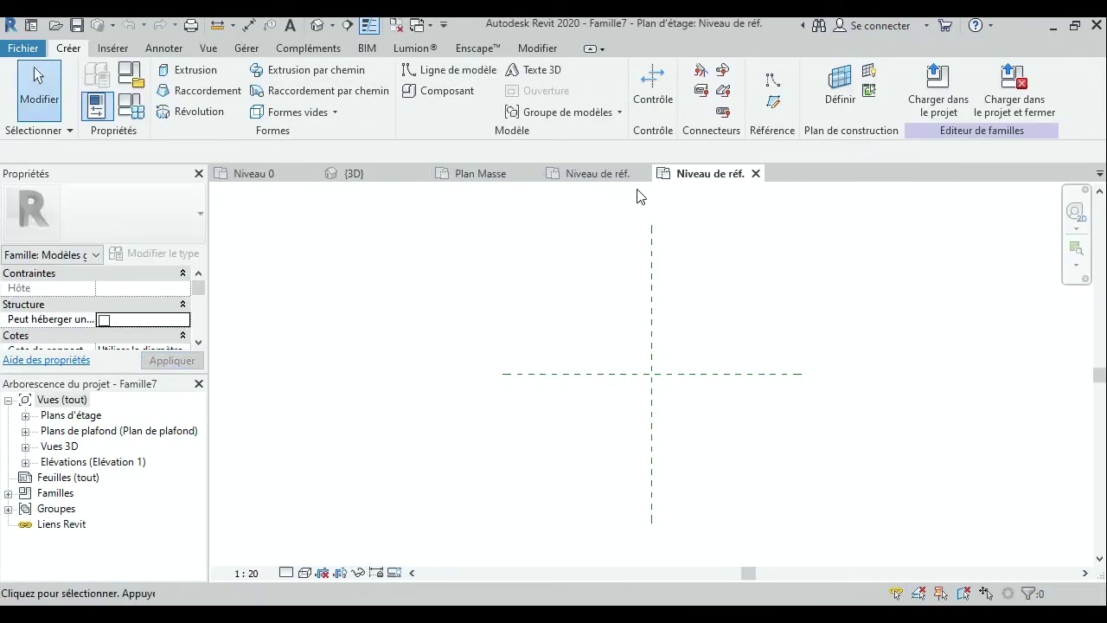
Close the duplicate view, centre the reference planes and draw an extrusion rectangle.
left_click(643, 173)
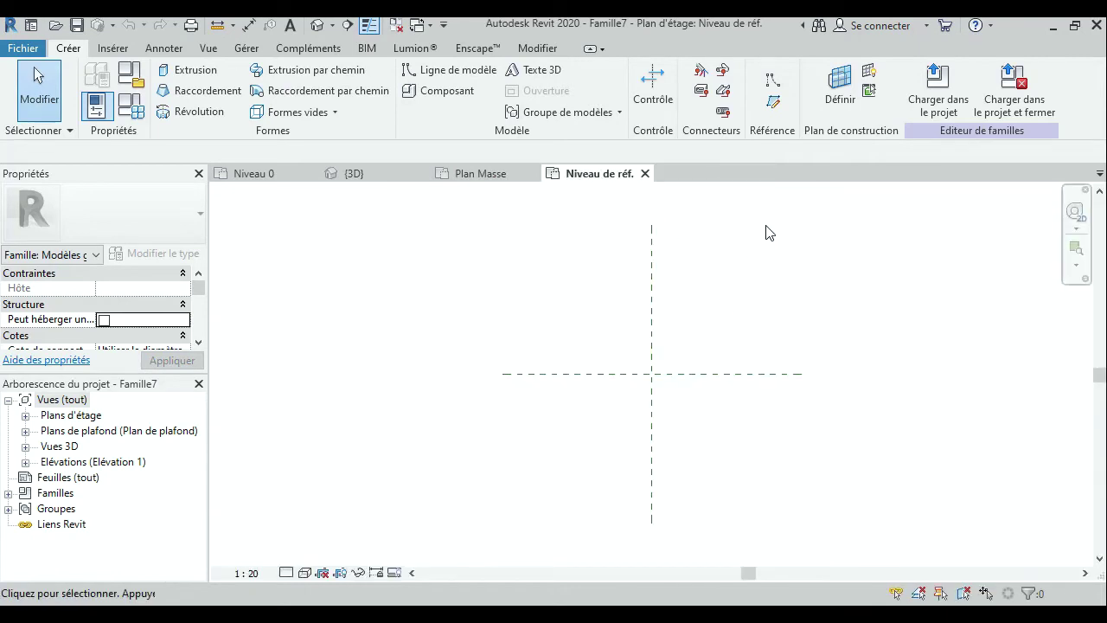
middle_click_drag(740, 332, 628, 303)
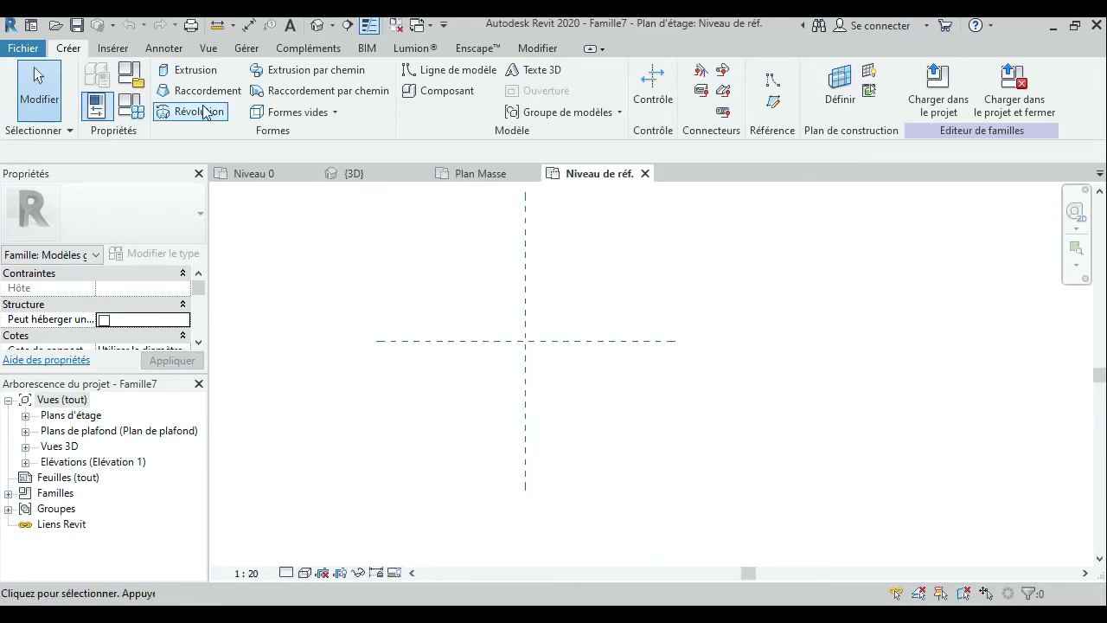
left_click(178, 76)
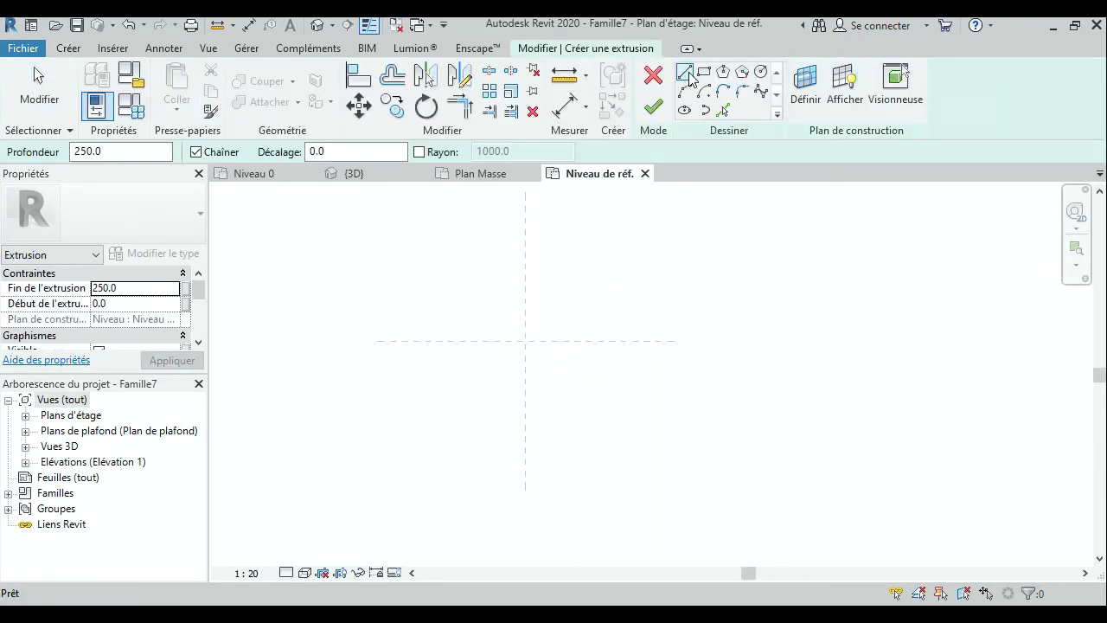
left_click(703, 72)
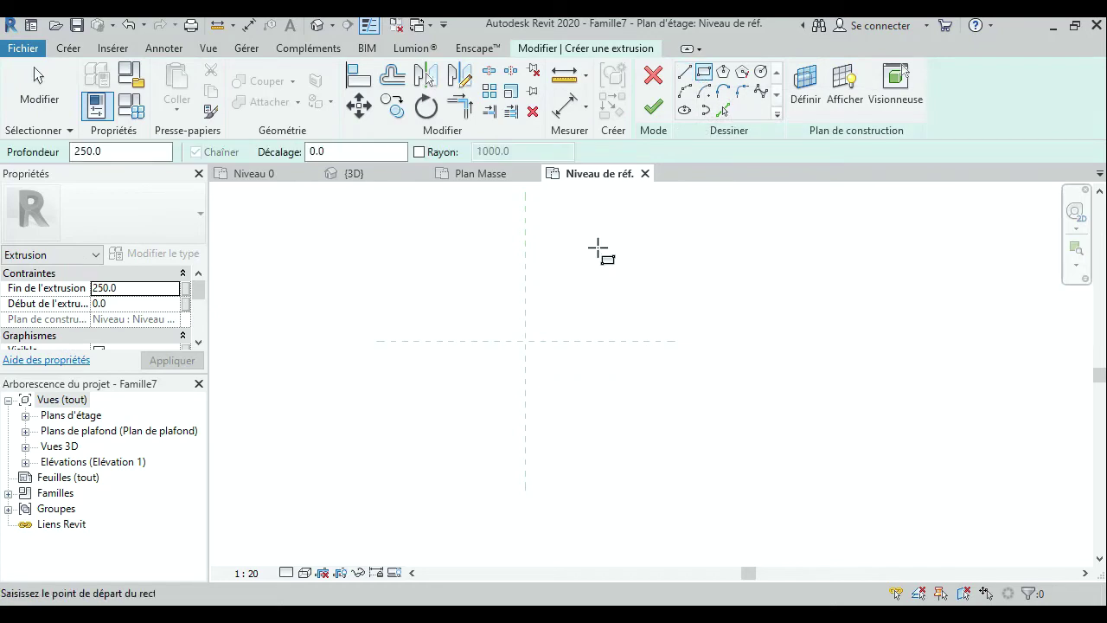
left_click(452, 321)
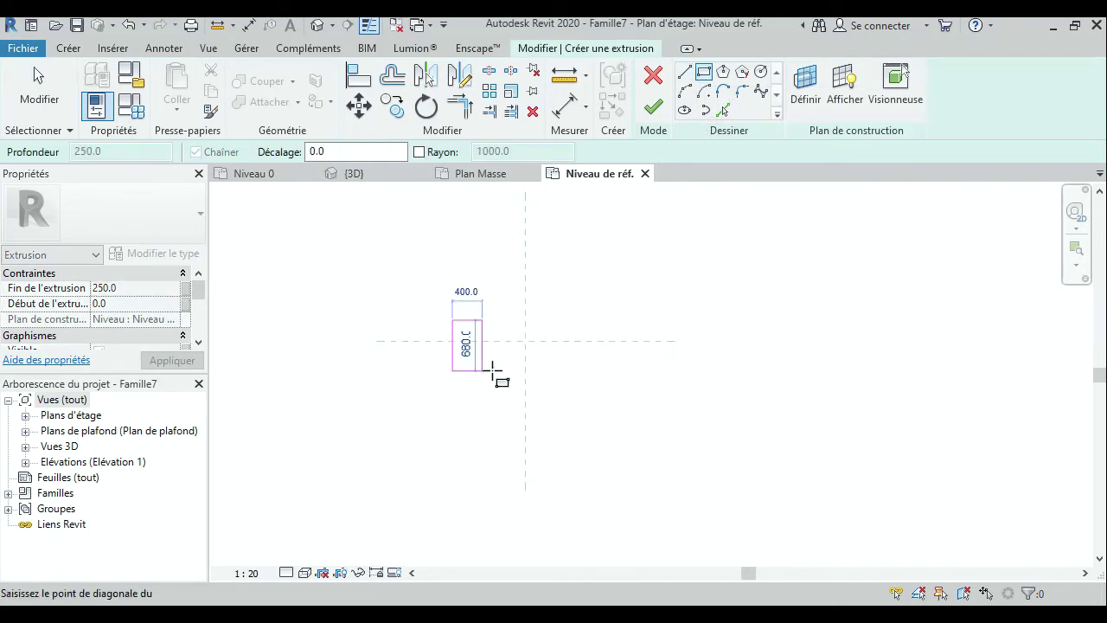
left_click(624, 362)
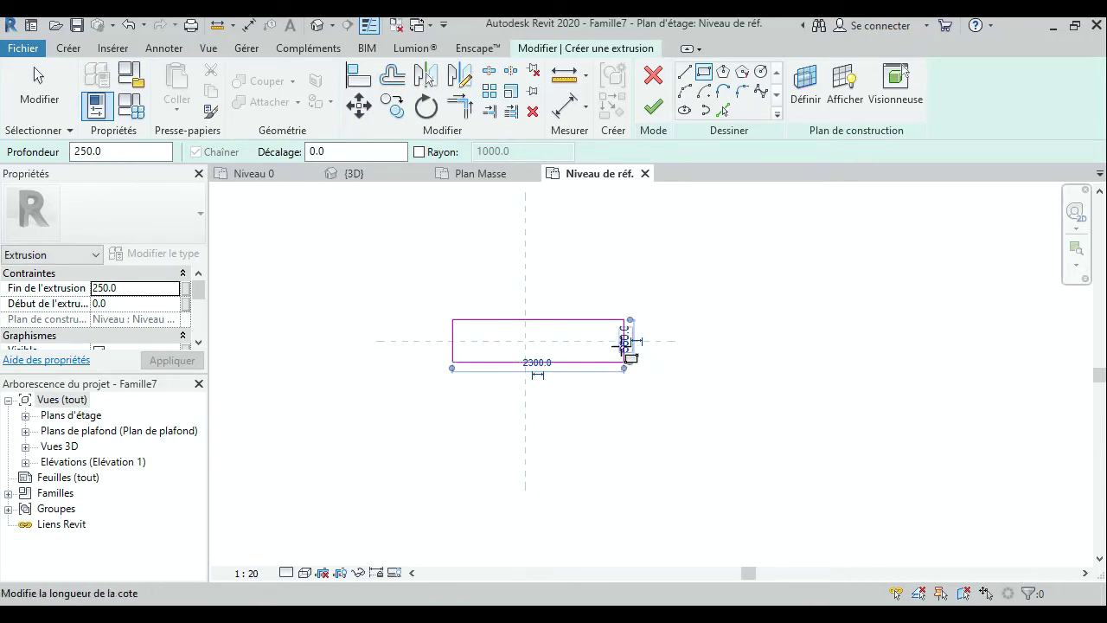
Set the rectangle's width dimension to 200.
key("Escape")
key("Escape")
left_click(608, 360)
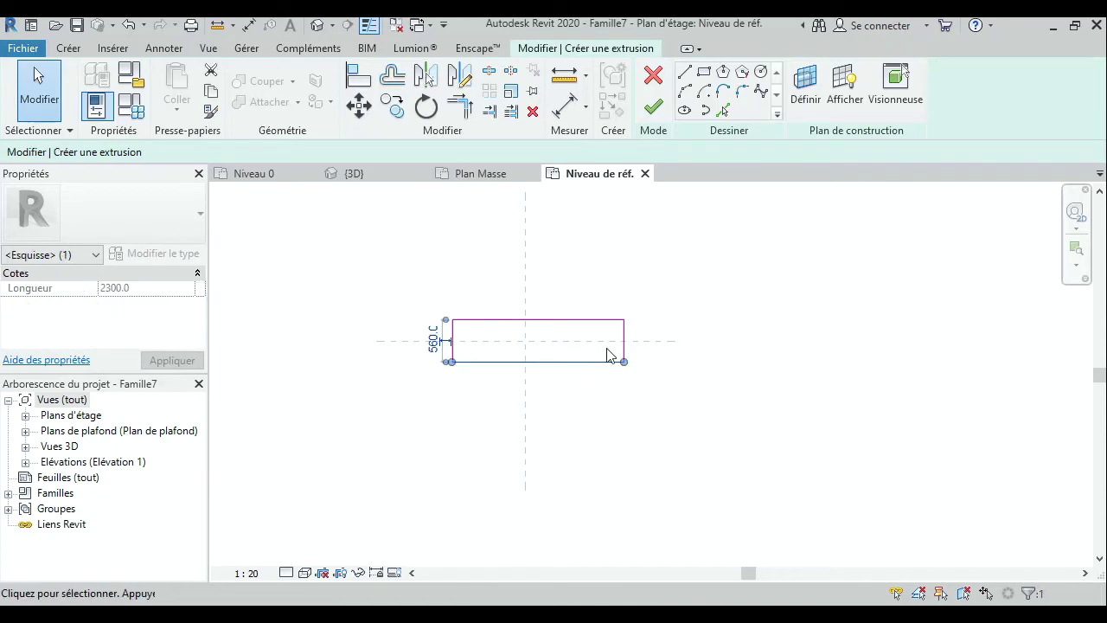
left_click(434, 339)
type("20")
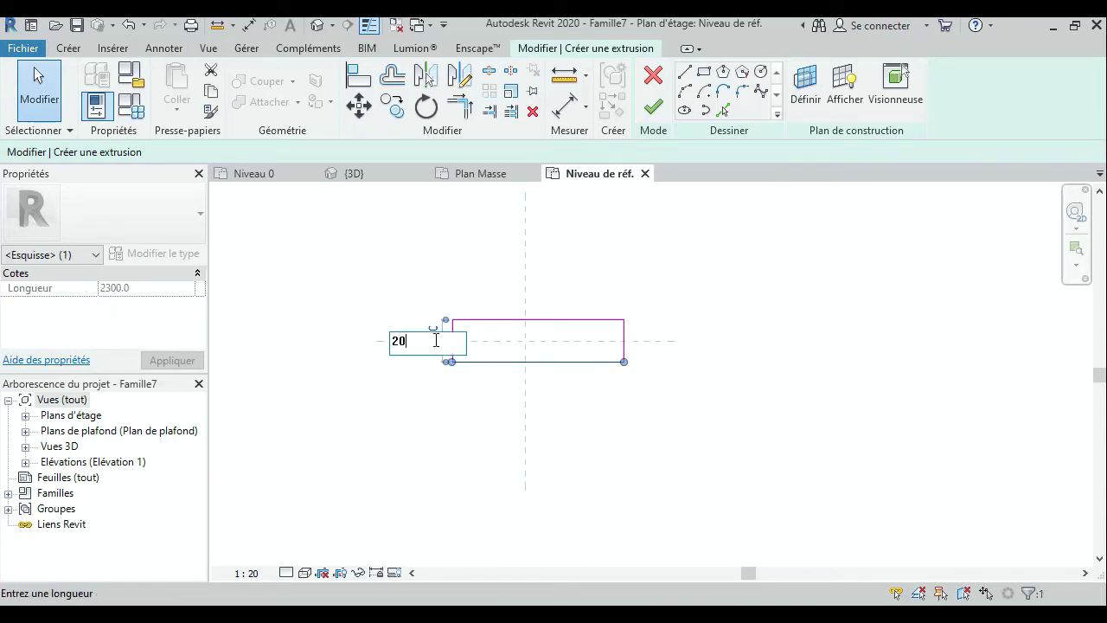
key("Return")
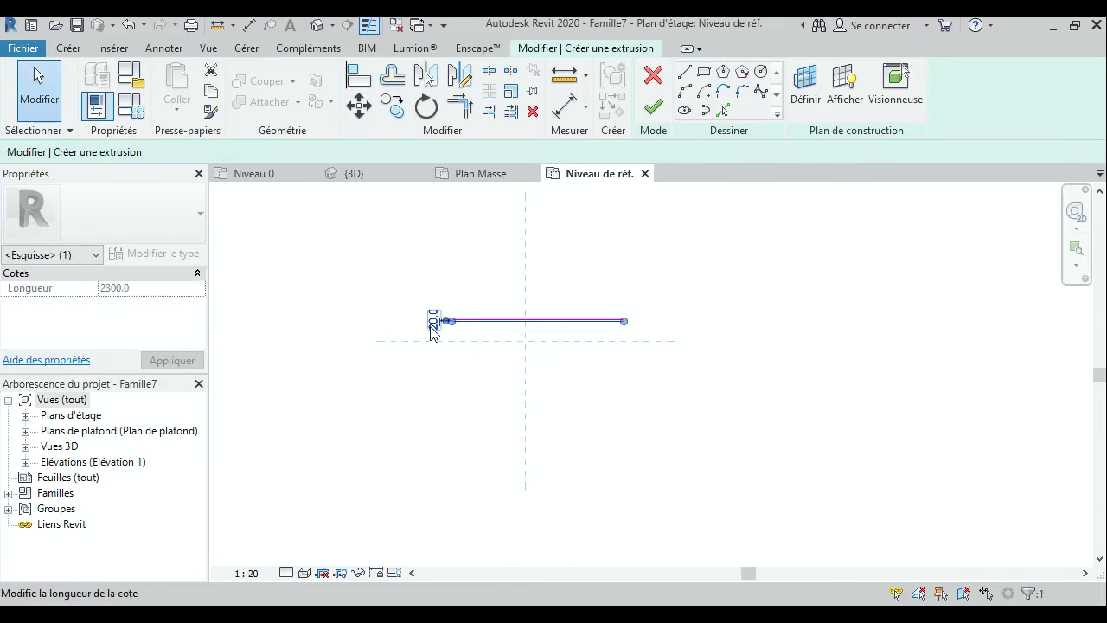
scroll(463, 322, "up", 3)
scroll(489, 325, "up", 2)
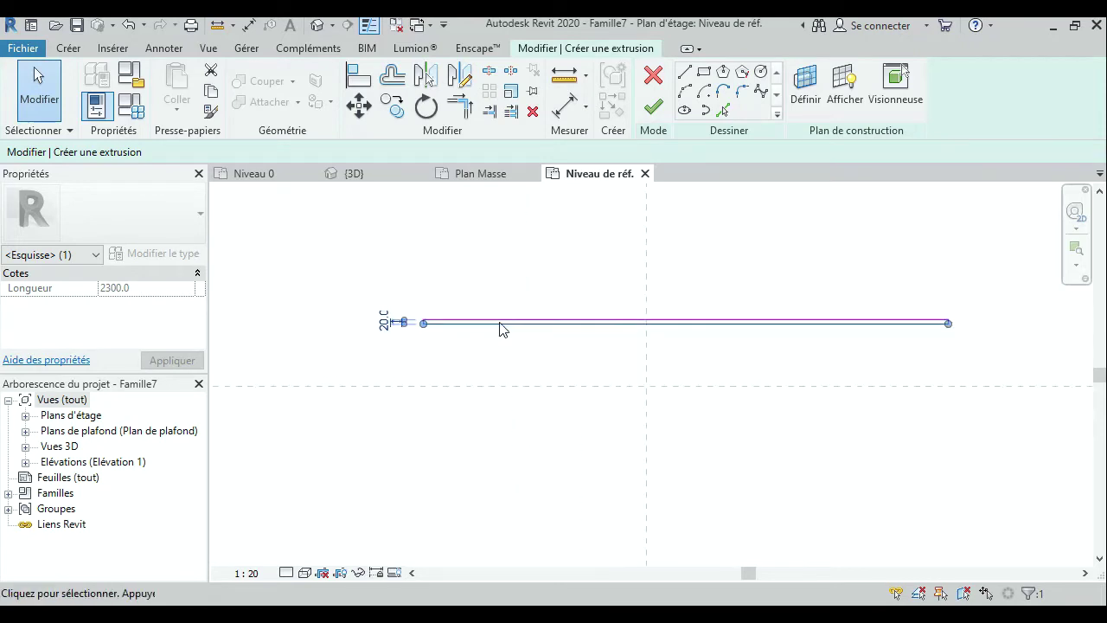
scroll(500, 326, "up", 1)
left_click(384, 323)
type("200")
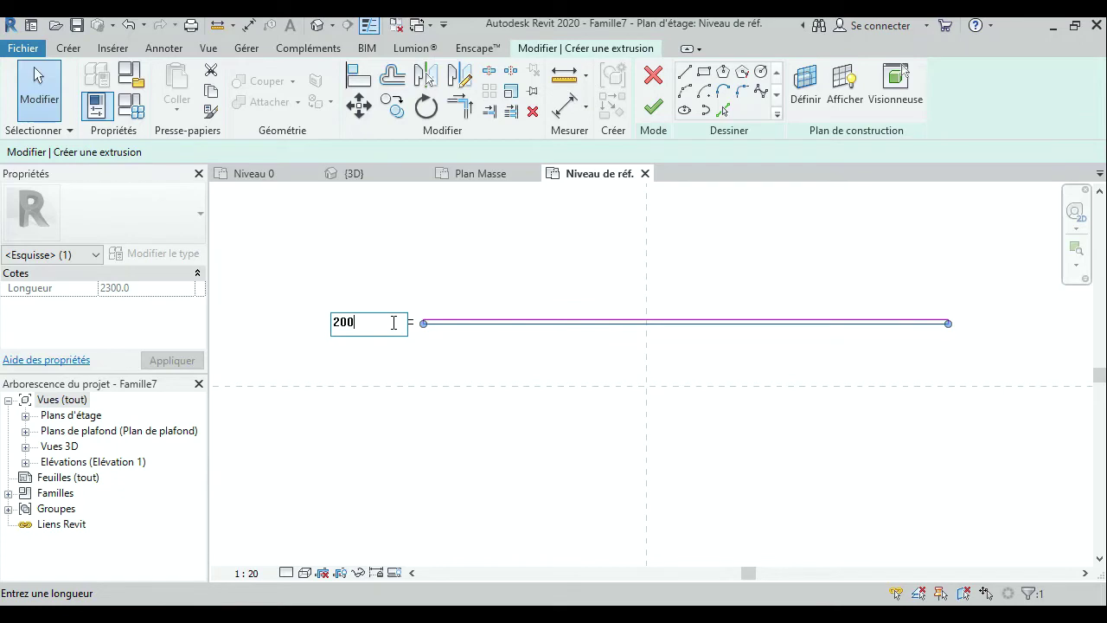
key("Return")
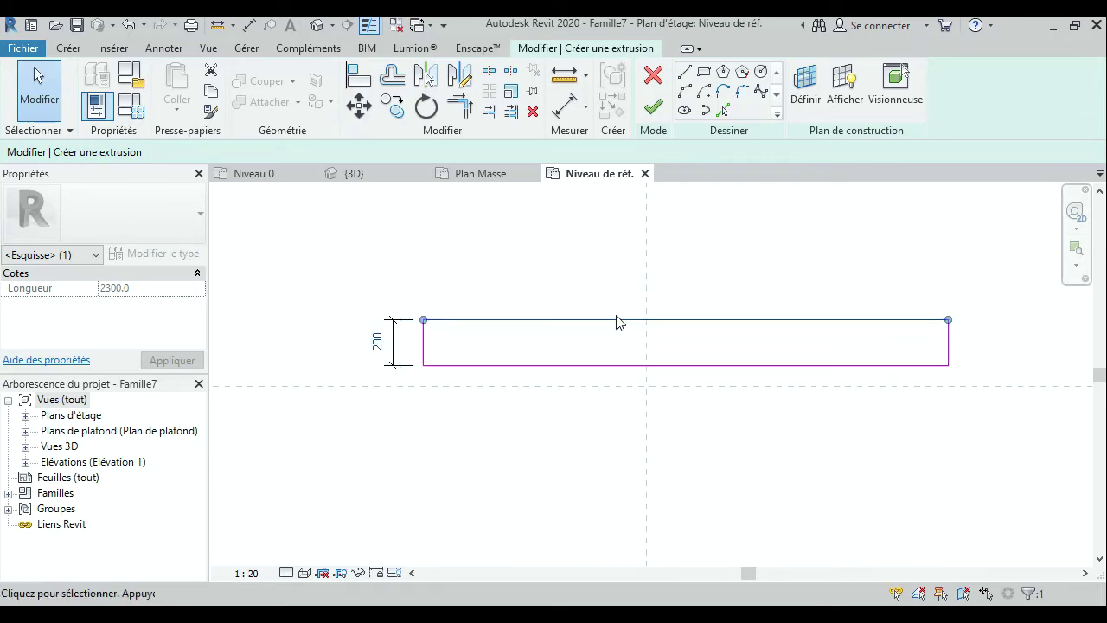
Shorten the rectangle's length from 2300 to 2200.
key("Escape")
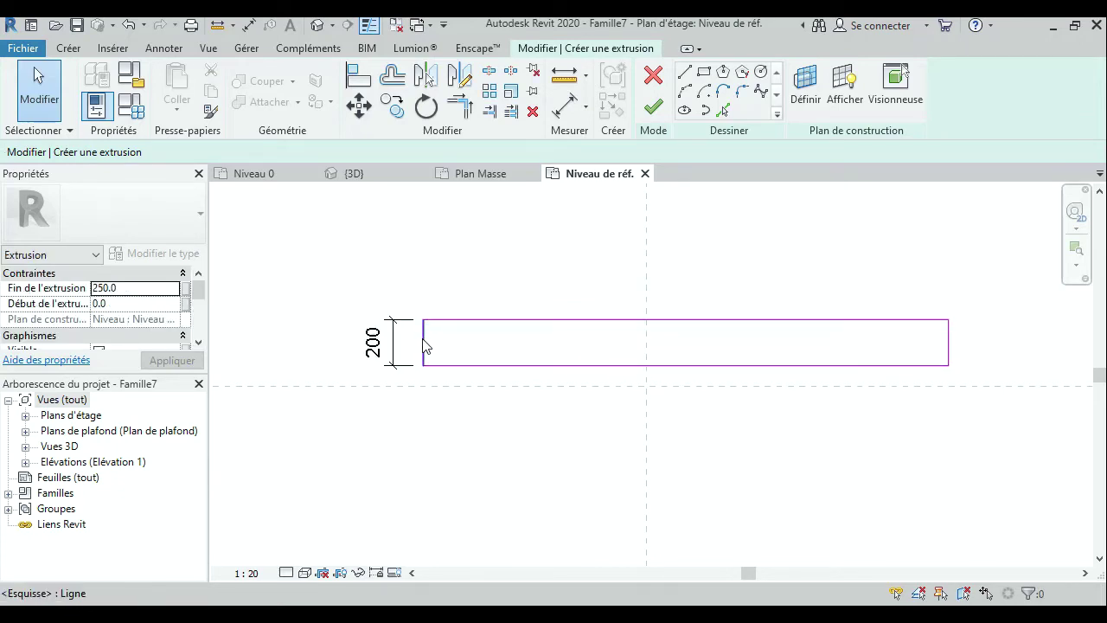
left_click(425, 346)
left_click(683, 303)
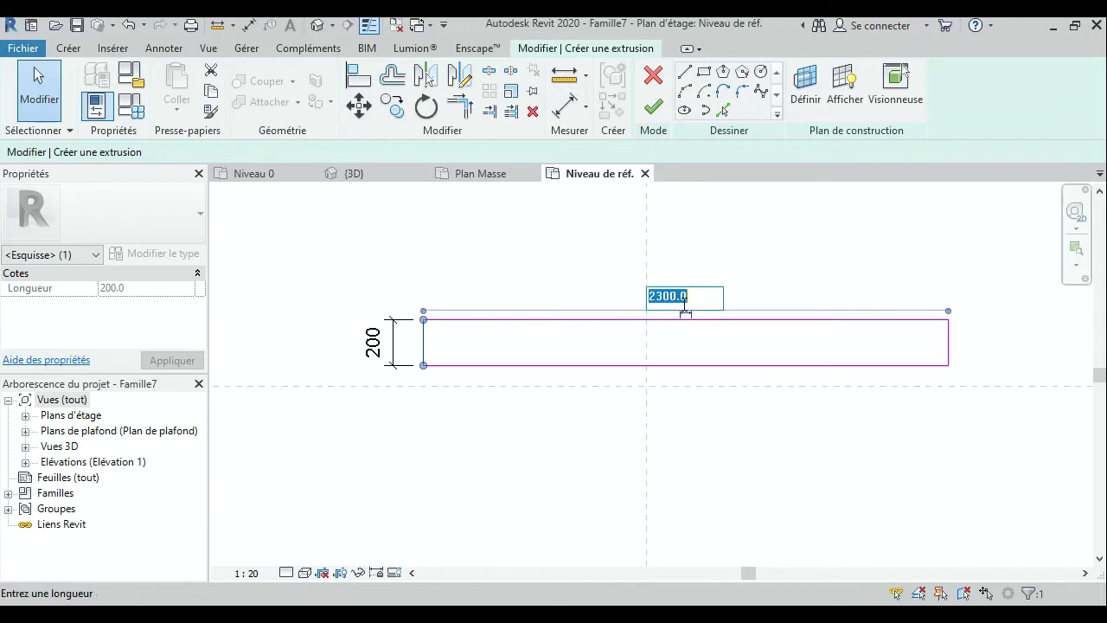
type("2200")
key("Return")
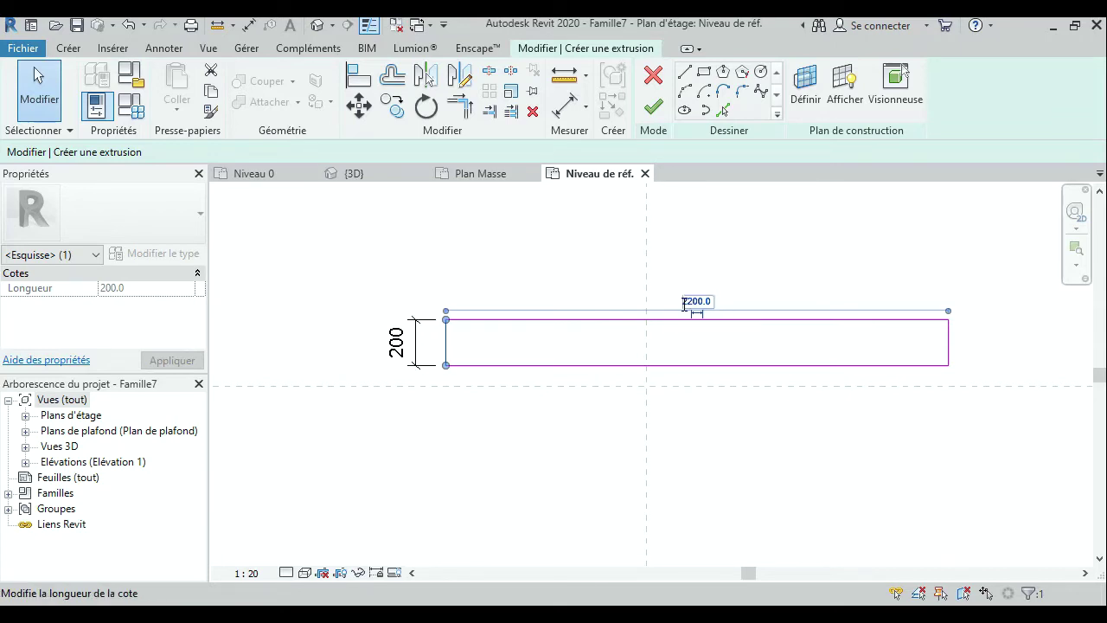
Cancel an unfinished move and delete the 200 width dimension.
left_click(359, 105)
left_click(706, 319)
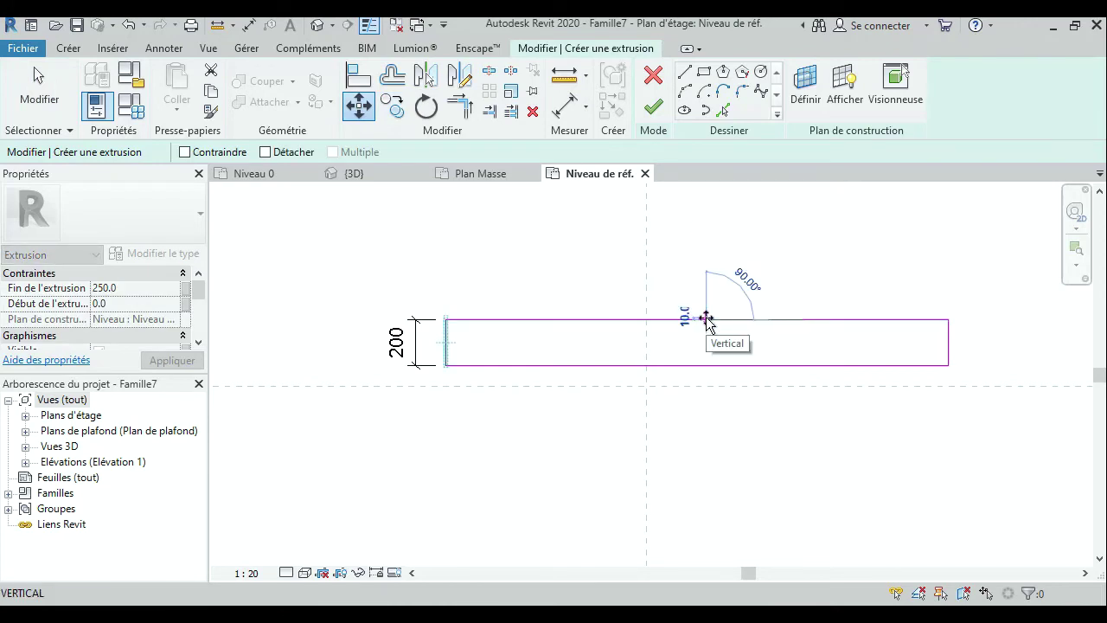
key("Escape")
key("Escape")
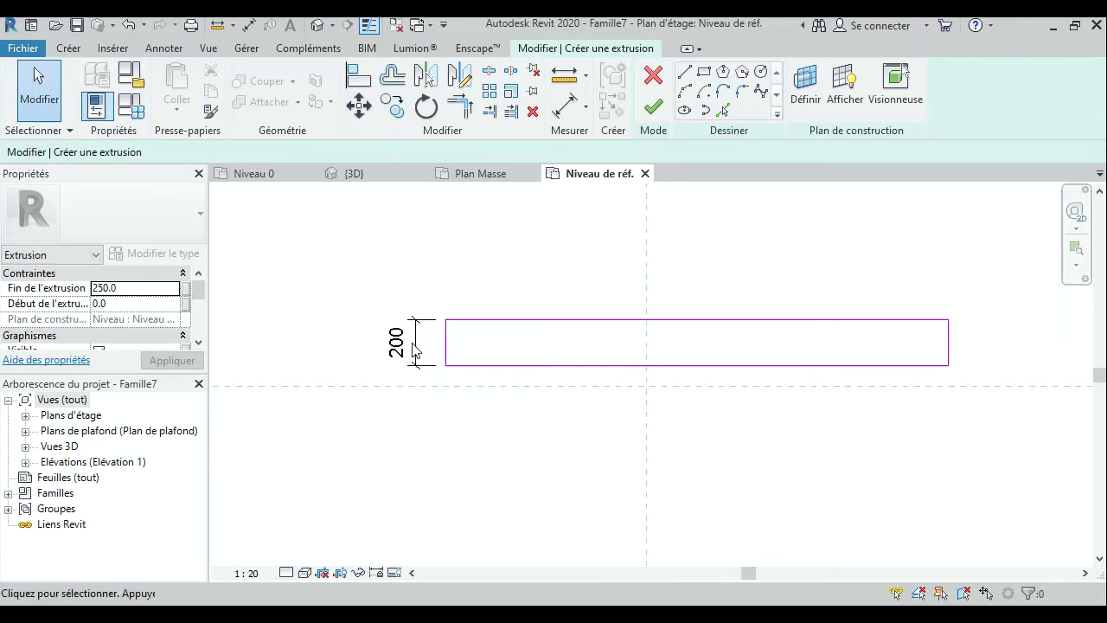
left_click(400, 340)
key("Delete")
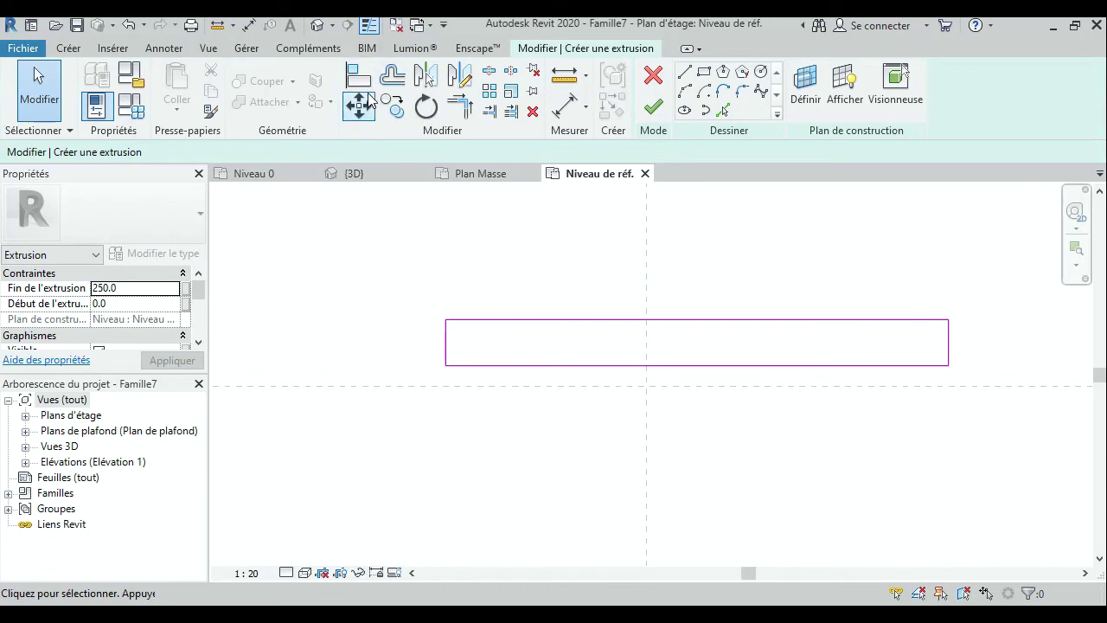
Move all four sketch lines so the rectangle sits centred on the reference planes.
left_click_drag(1001, 262, 395, 430)
left_click(358, 106)
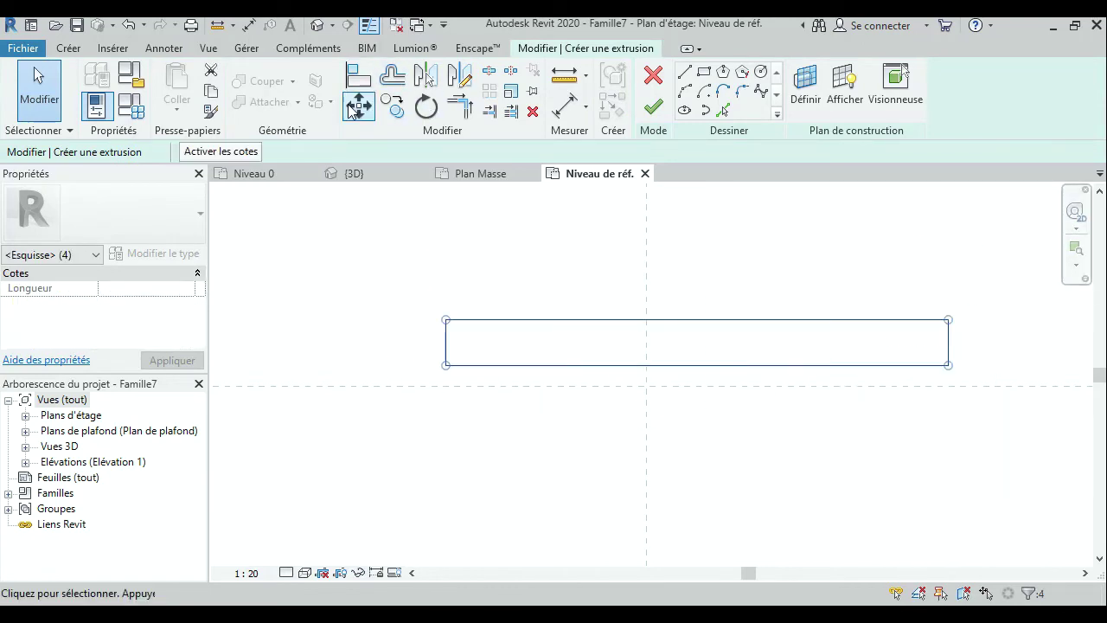
left_click(446, 365)
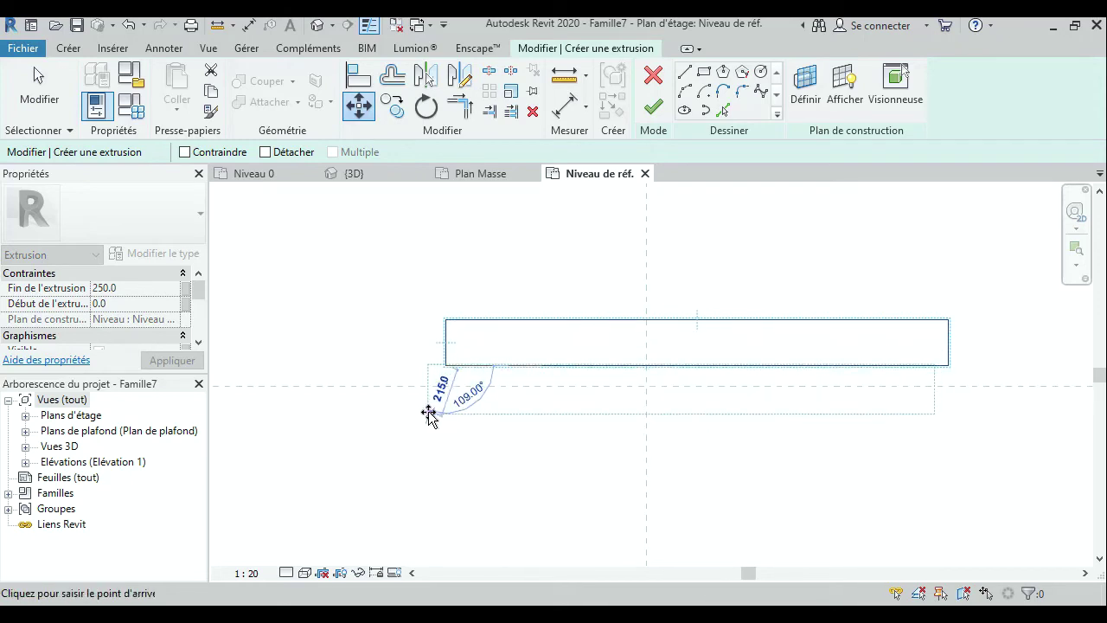
left_click(419, 411)
key("Escape")
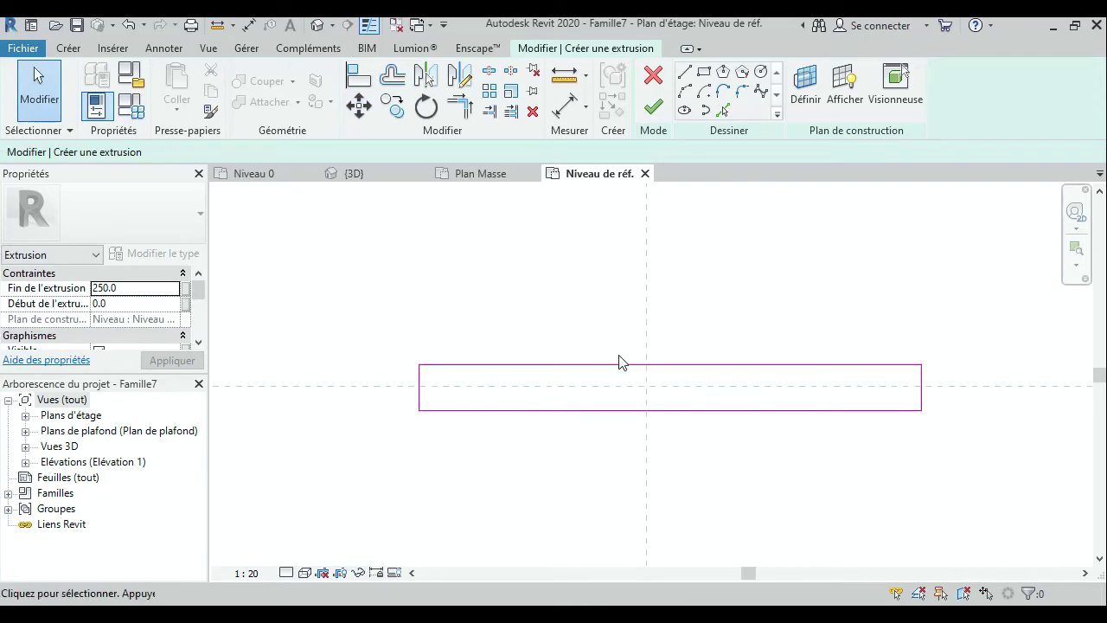
Finish the sketch as a solid extrusion 250 deep and select it.
scroll(513, 333, "down", 1)
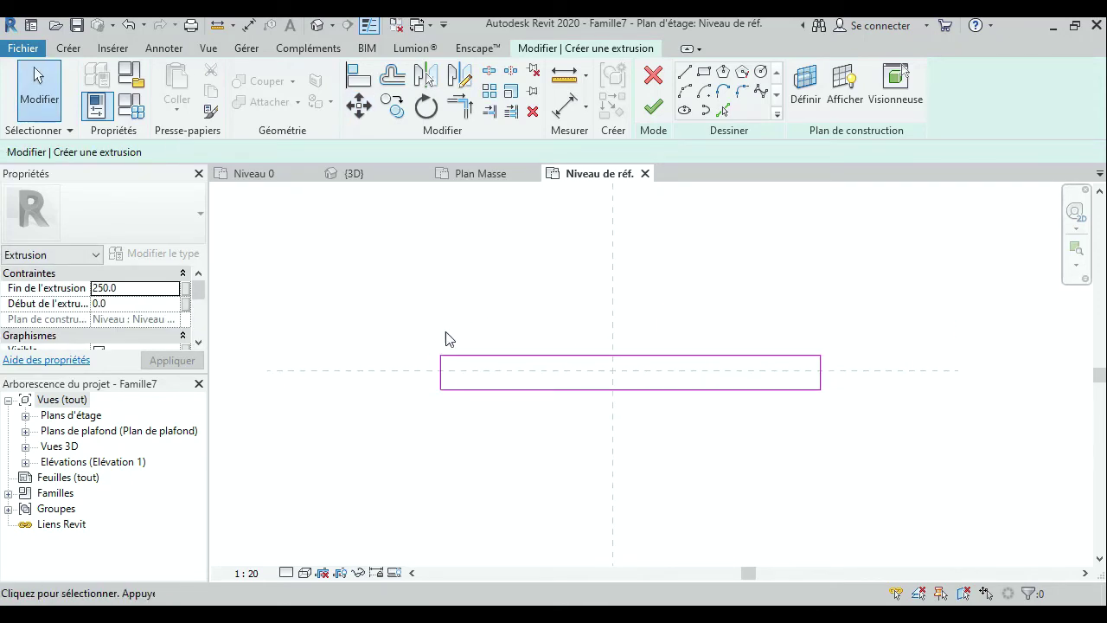
left_click(654, 105)
left_click(549, 355)
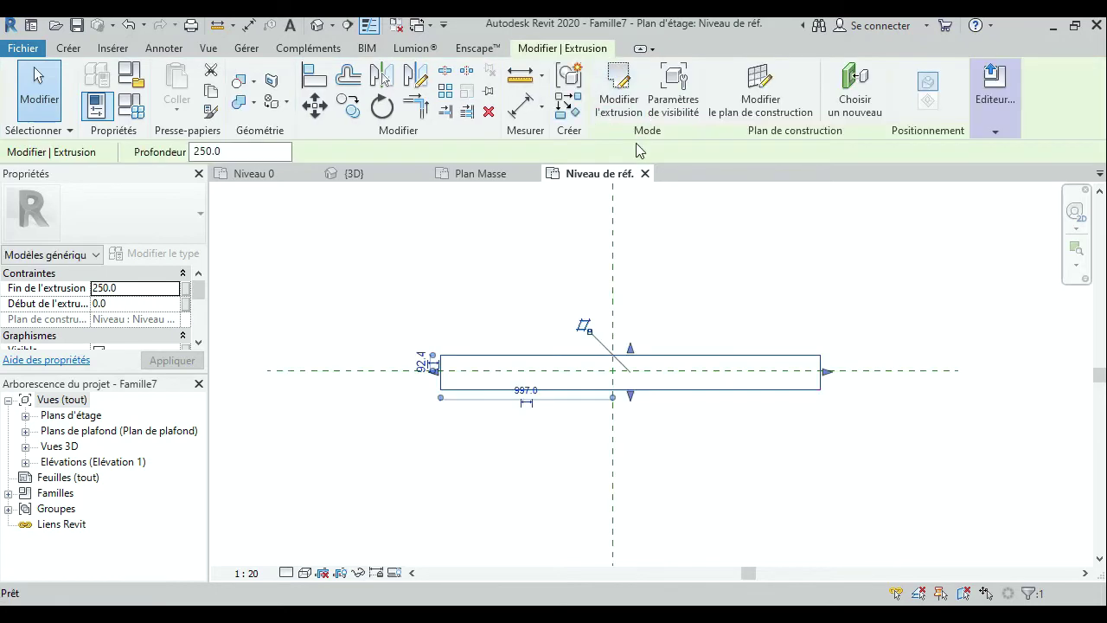
left_click(509, 445)
left_click(534, 391)
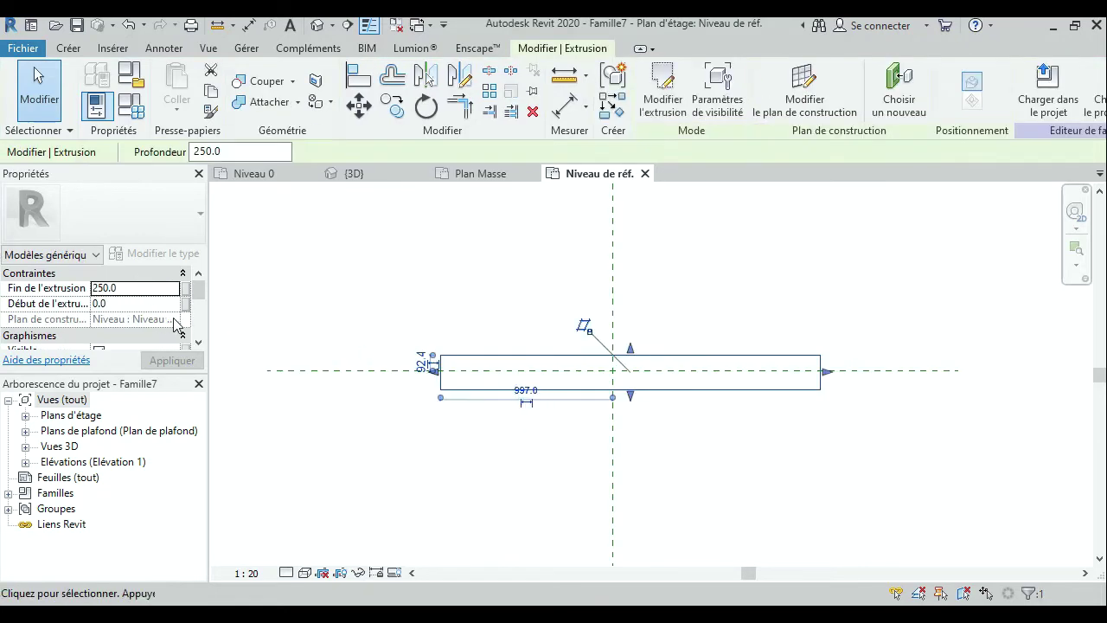
left_click(199, 342)
left_click(199, 342)
left_click(199, 343)
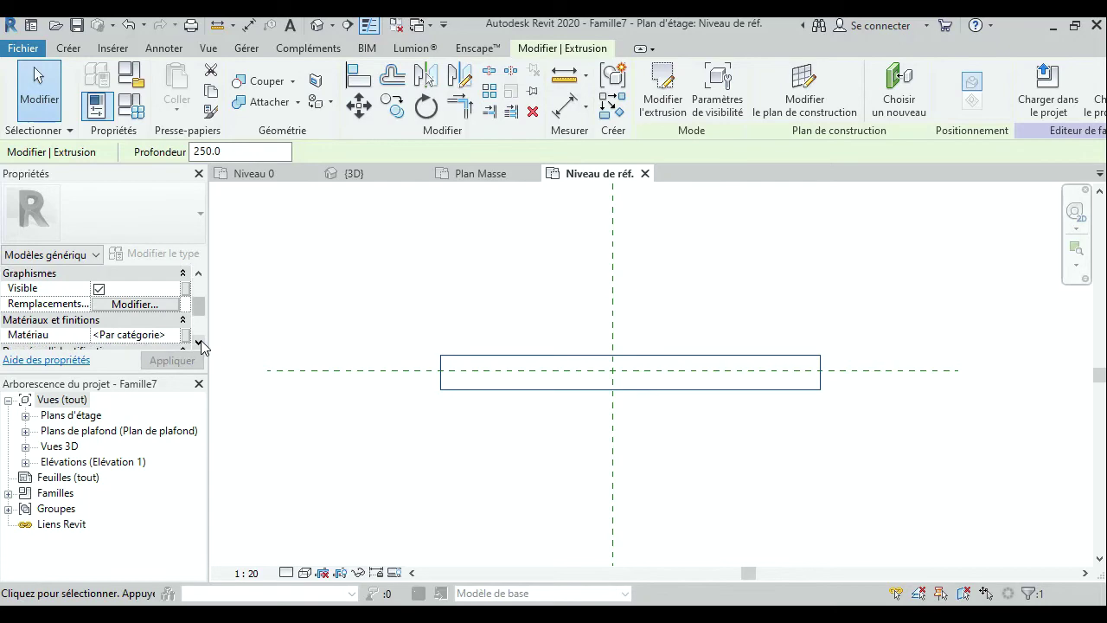
Create a new material for the extrusion and name it white paint.
left_click(175, 339)
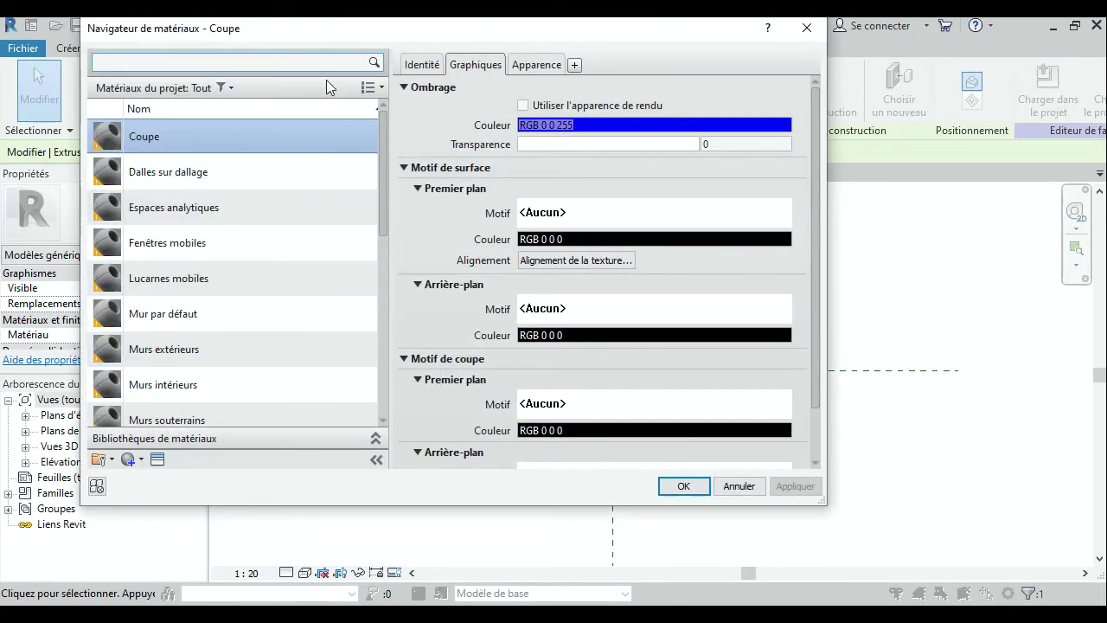
scroll(233, 346, "down", 1)
left_click(142, 460)
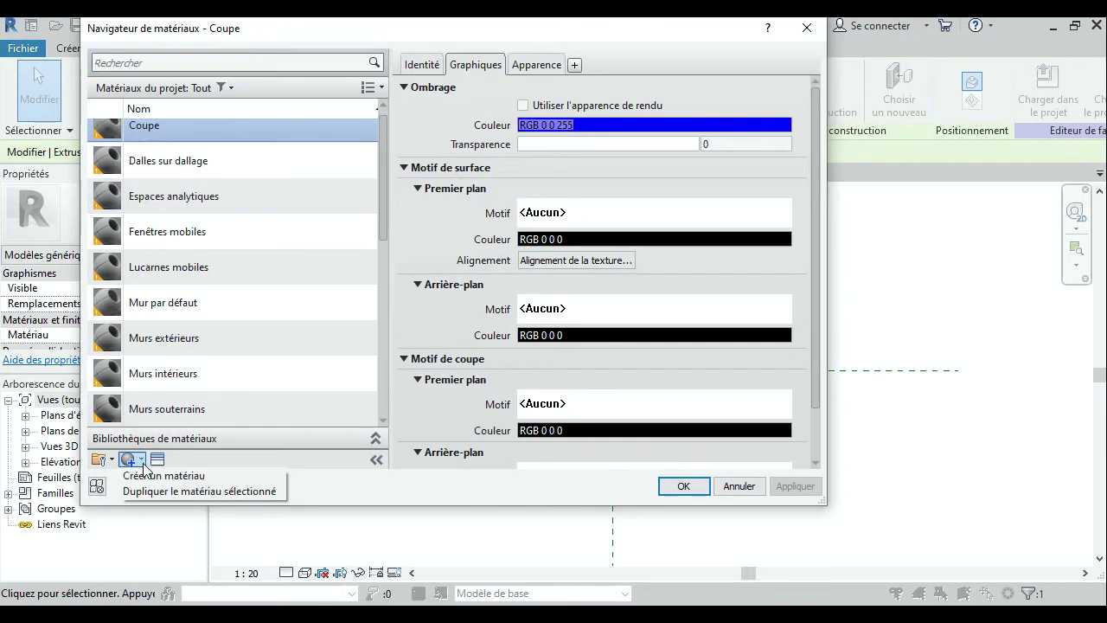
left_click(147, 480)
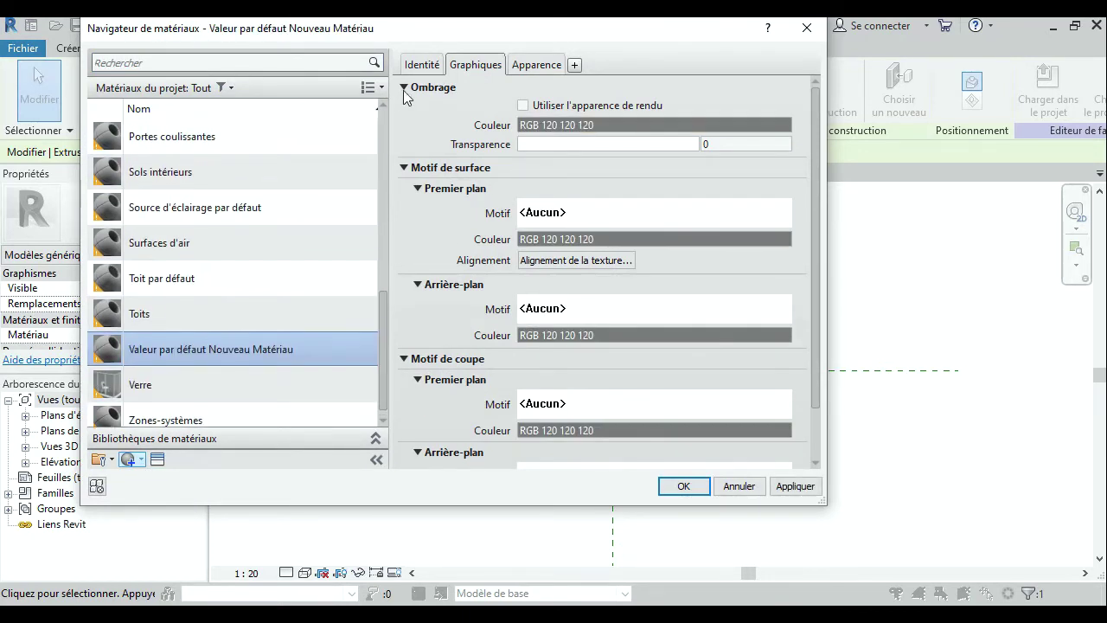
left_click(421, 65)
left_click(574, 90)
left_click_drag(523, 90, 863, 97)
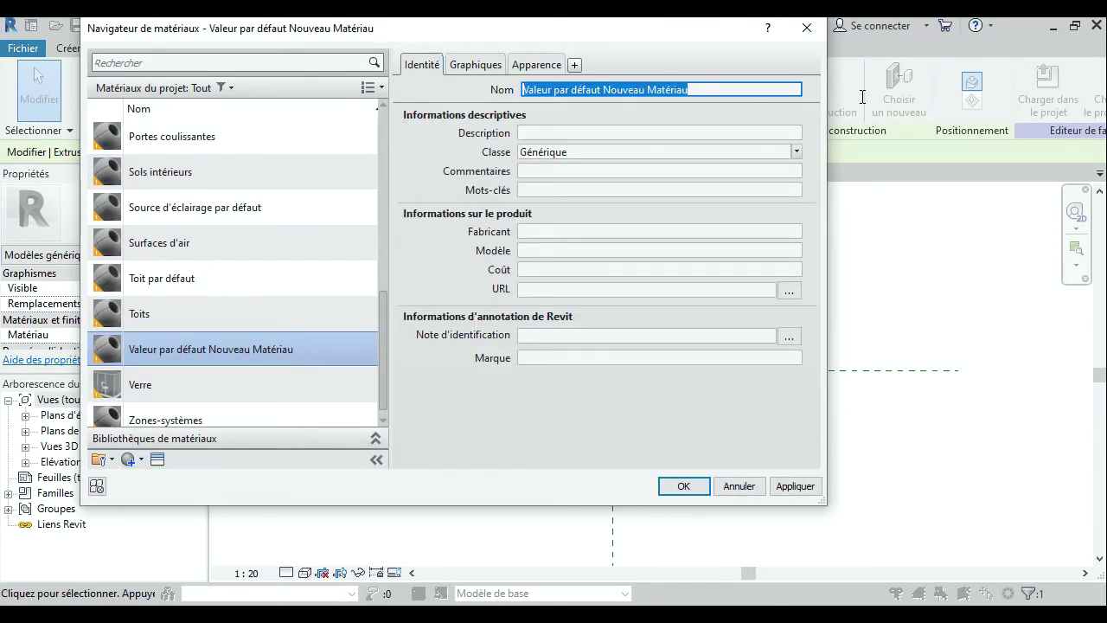
type("white paint")
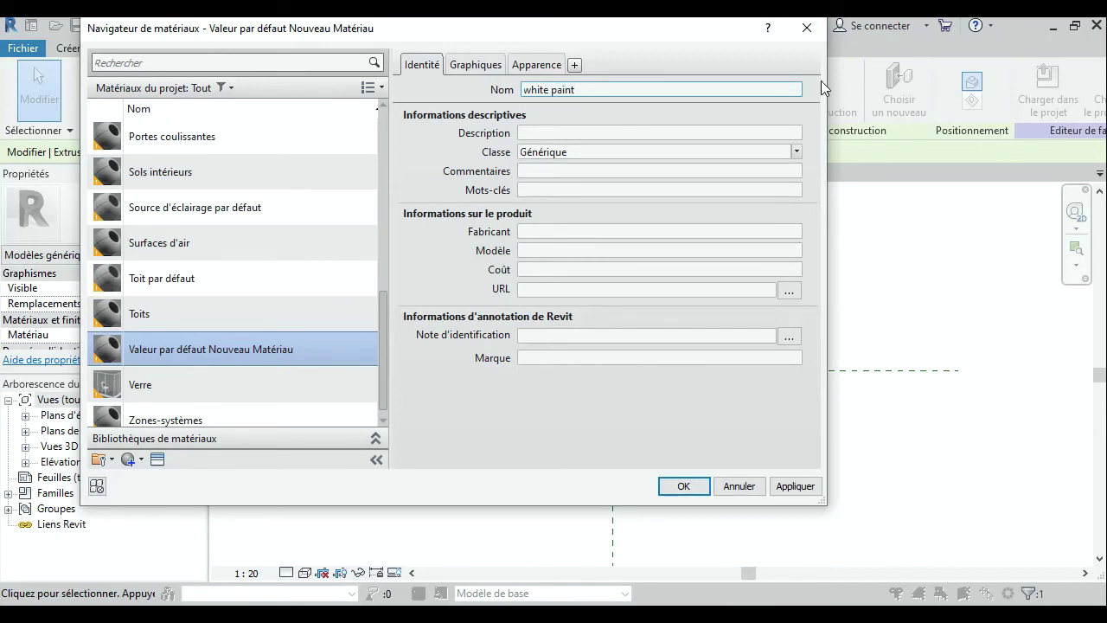
Set the white paint appearance colour to white (RGB 255 255 255) and apply it.
left_click(528, 67)
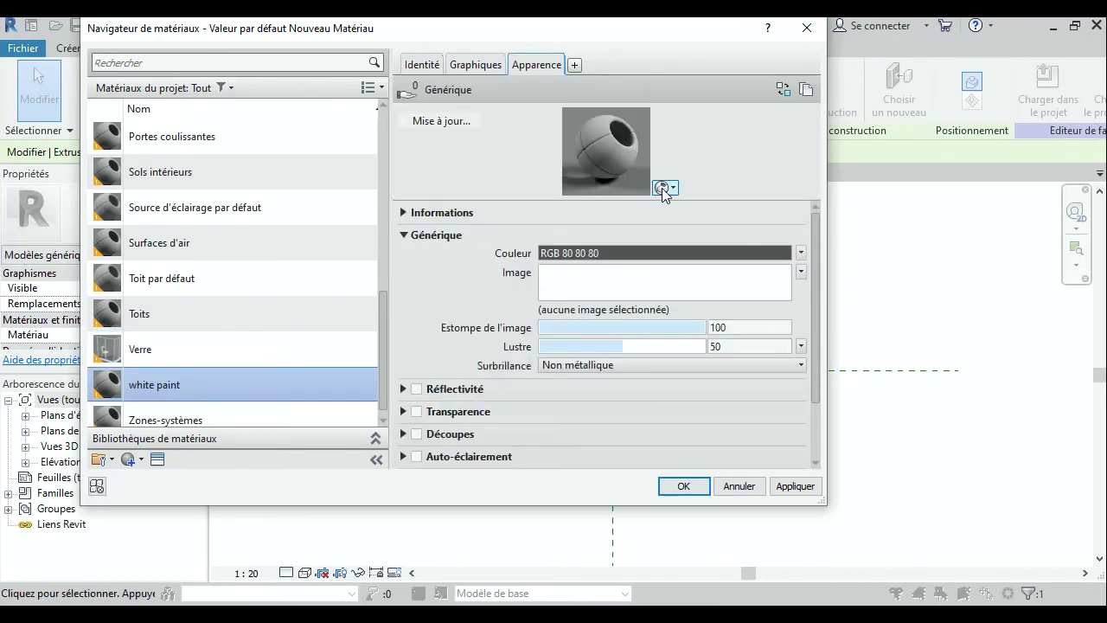
left_click(647, 255)
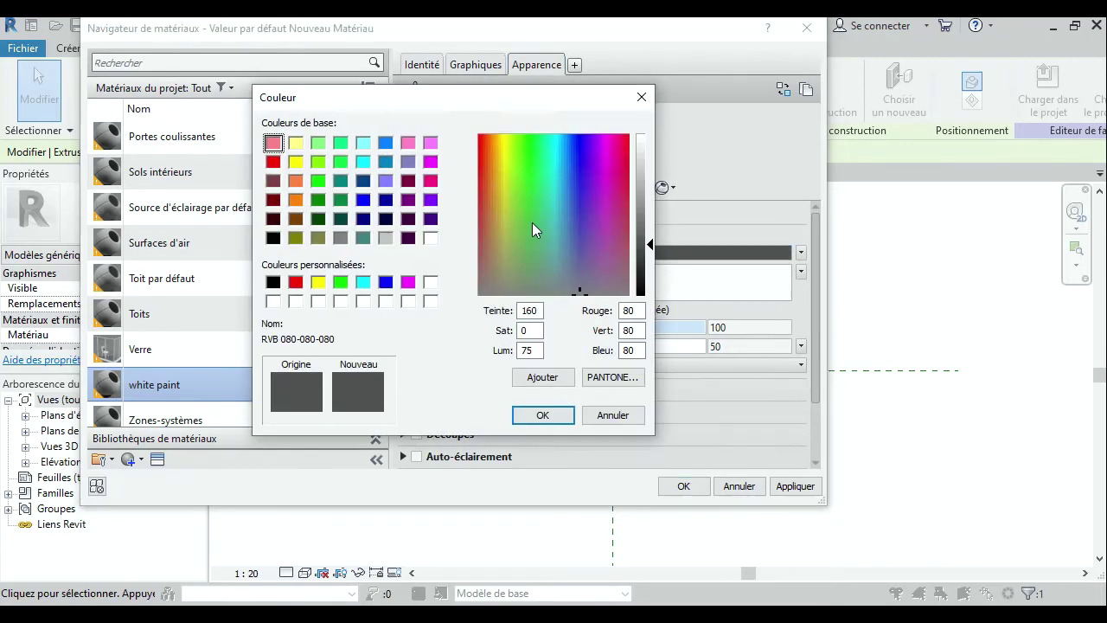
left_click(318, 301)
left_click(531, 417)
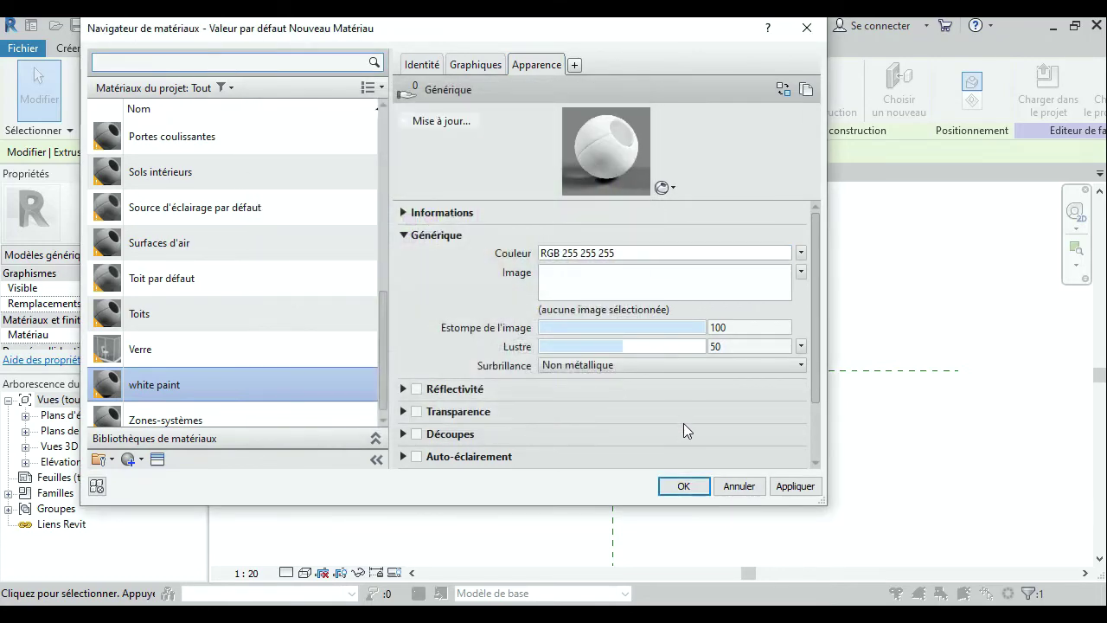
left_click(796, 490)
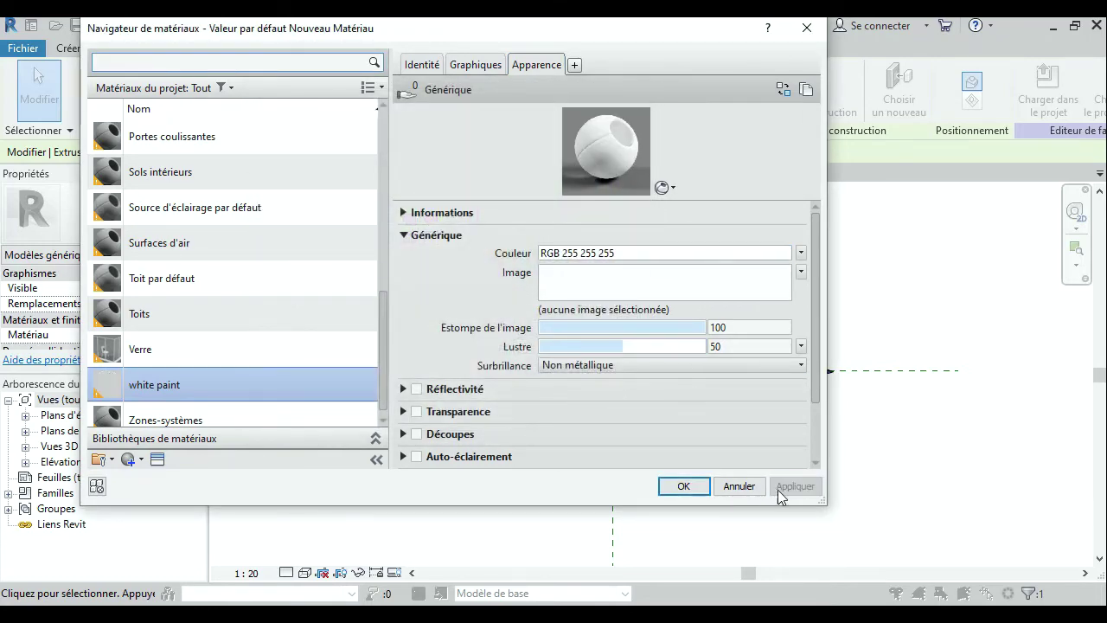
left_click(683, 486)
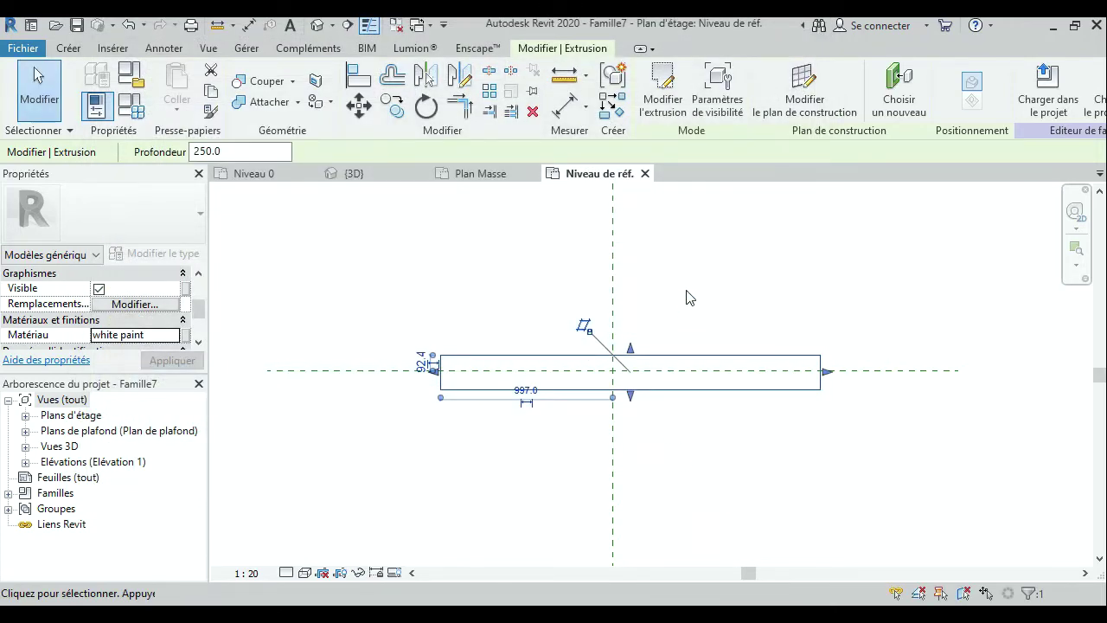
left_click(690, 297)
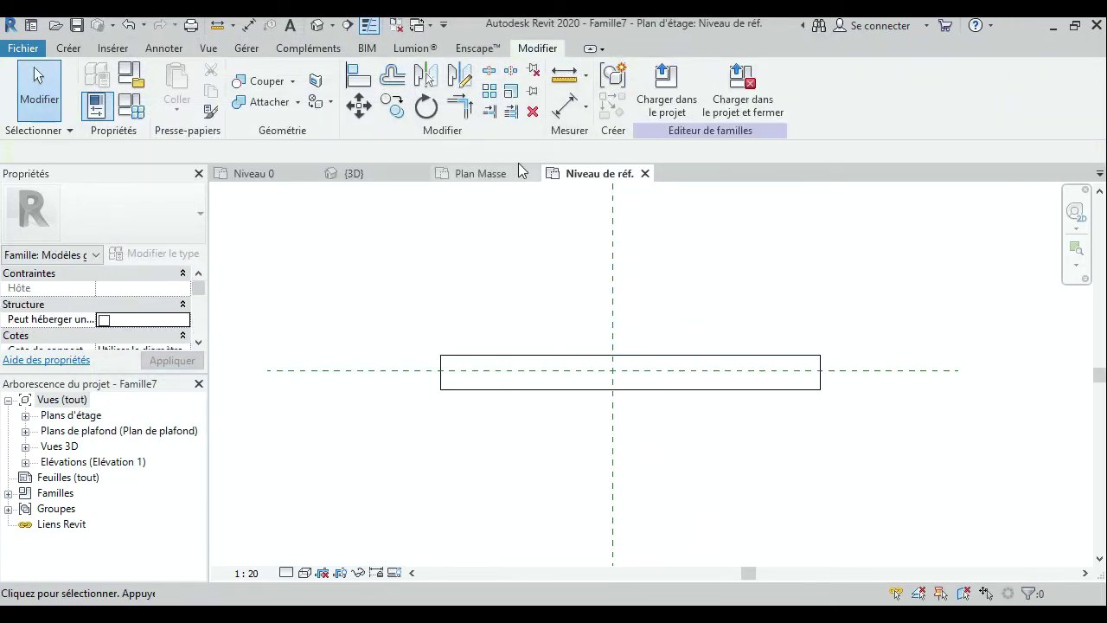
Save the family as discountinud line.rfa and load it into Site 01 without placing it.
left_click(40, 50)
mouse_move(61, 257)
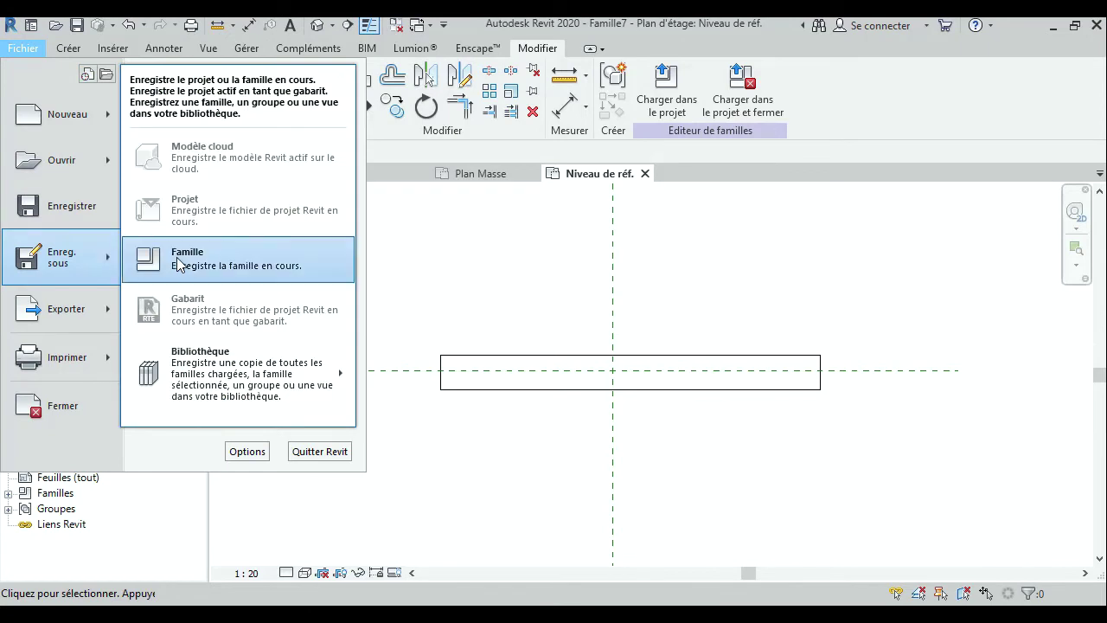
left_click(178, 264)
type("discountinud line")
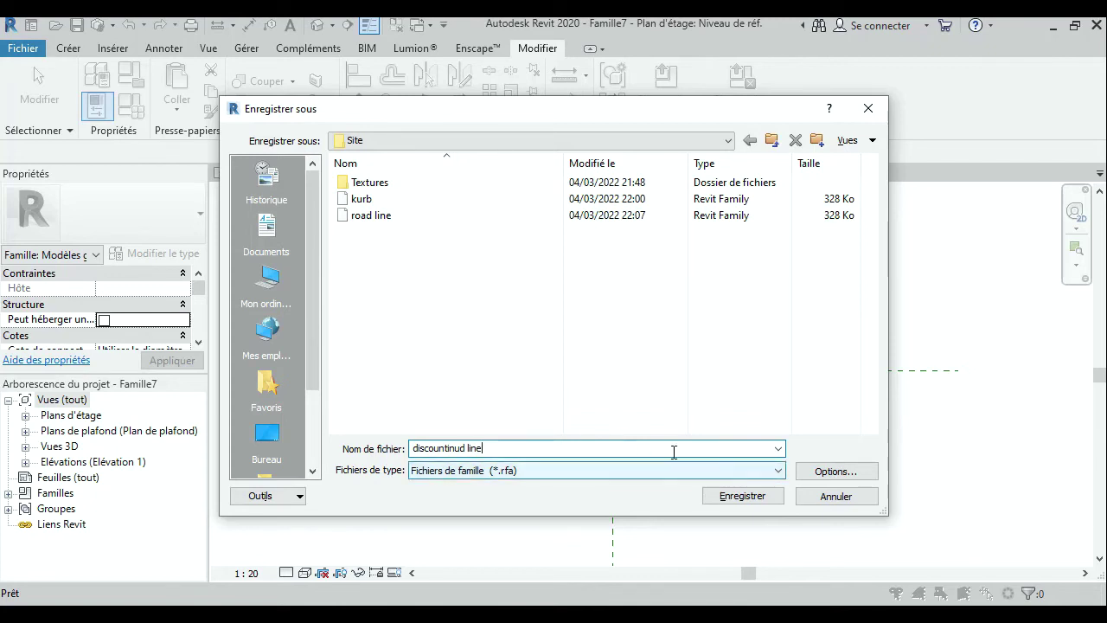
left_click(767, 500)
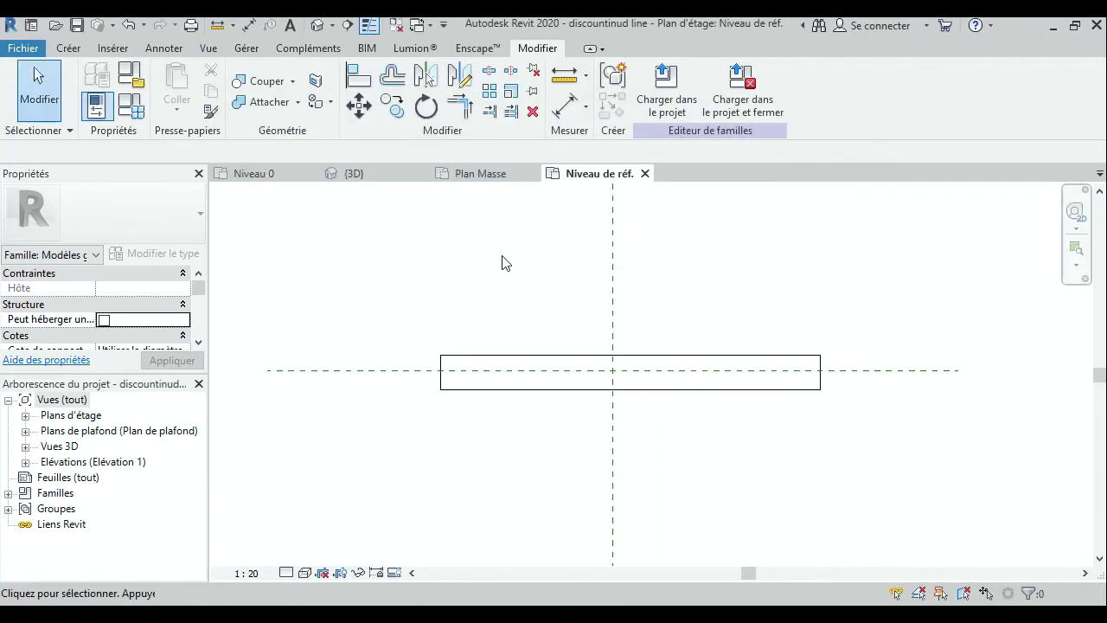
left_click(666, 87)
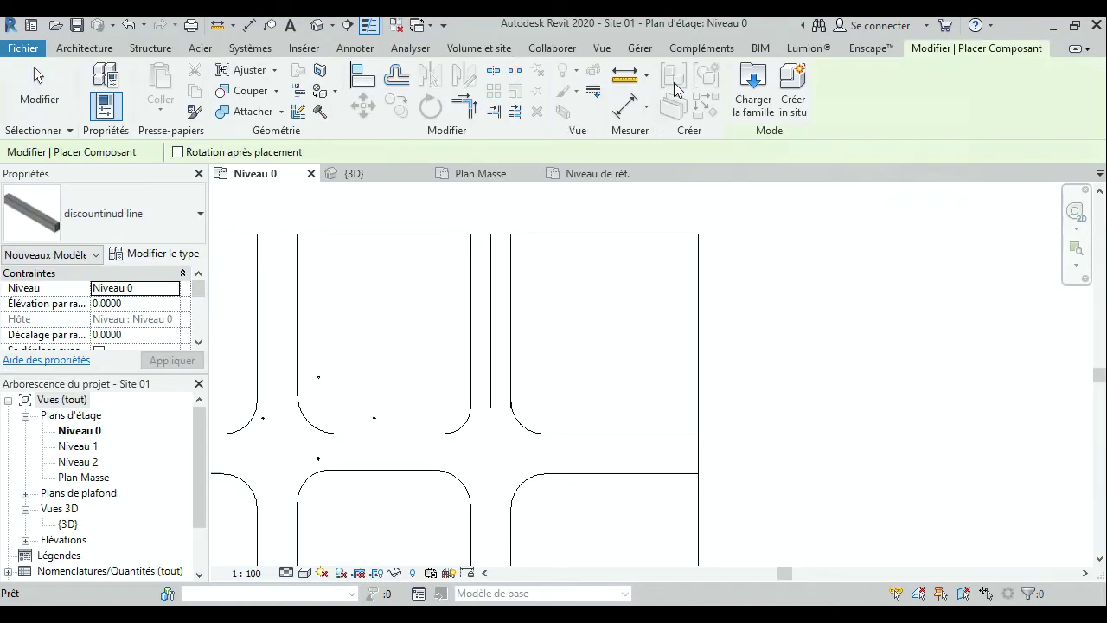
left_click(124, 221)
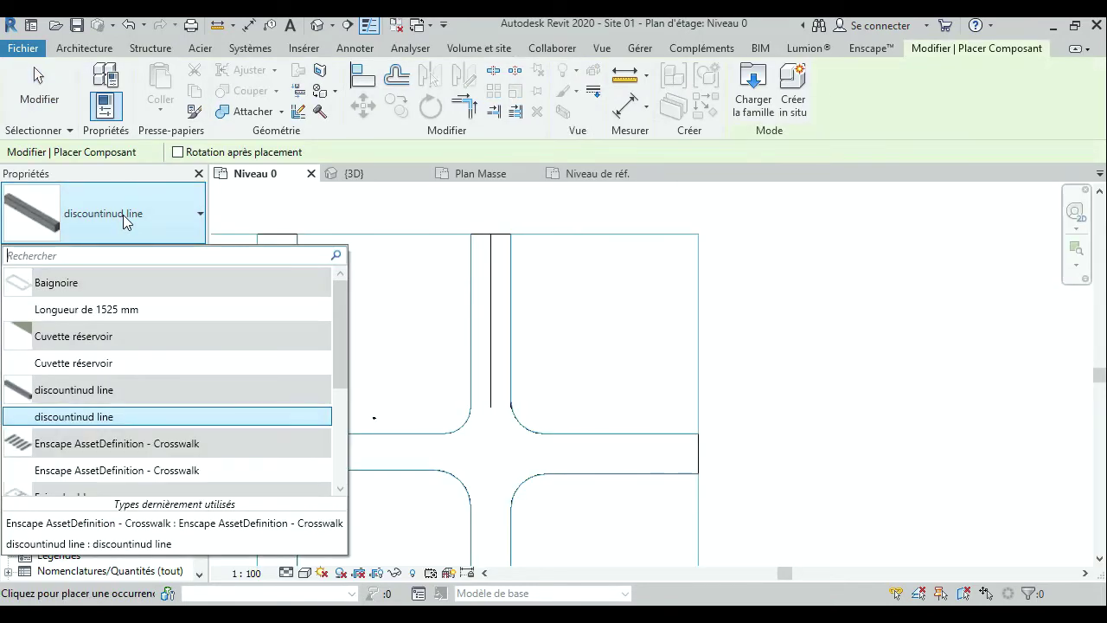
key("Escape")
key("Escape")
Set the extrusion's Fin de l'extrusion to 0.1 and accept the thin-extrusion warning.
left_click(584, 176)
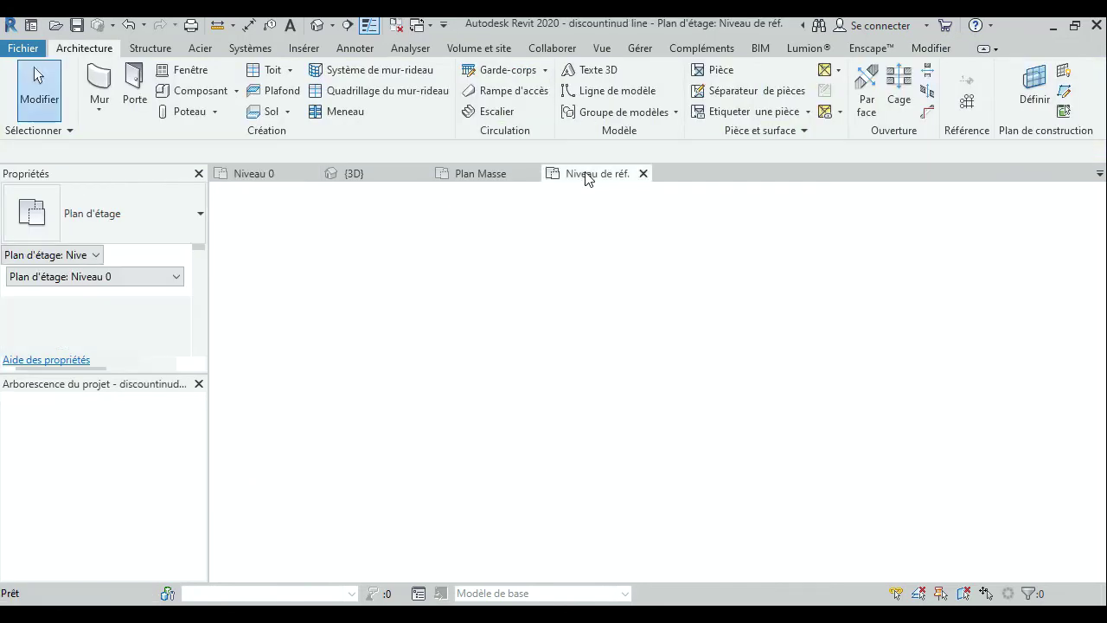
left_click(556, 362)
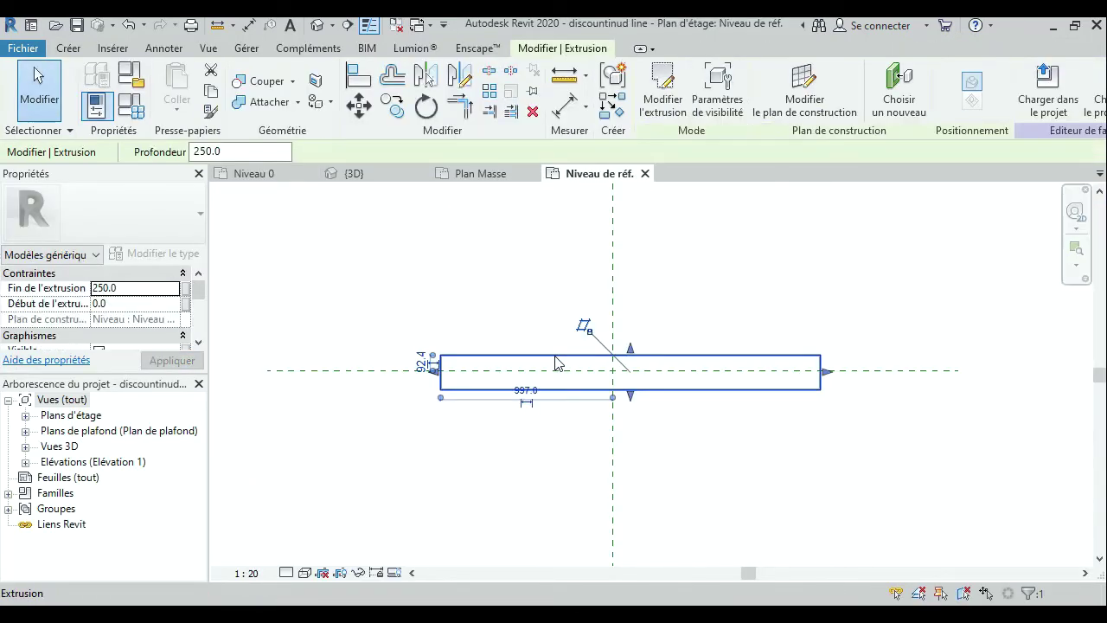
left_click(136, 289)
type("0.1")
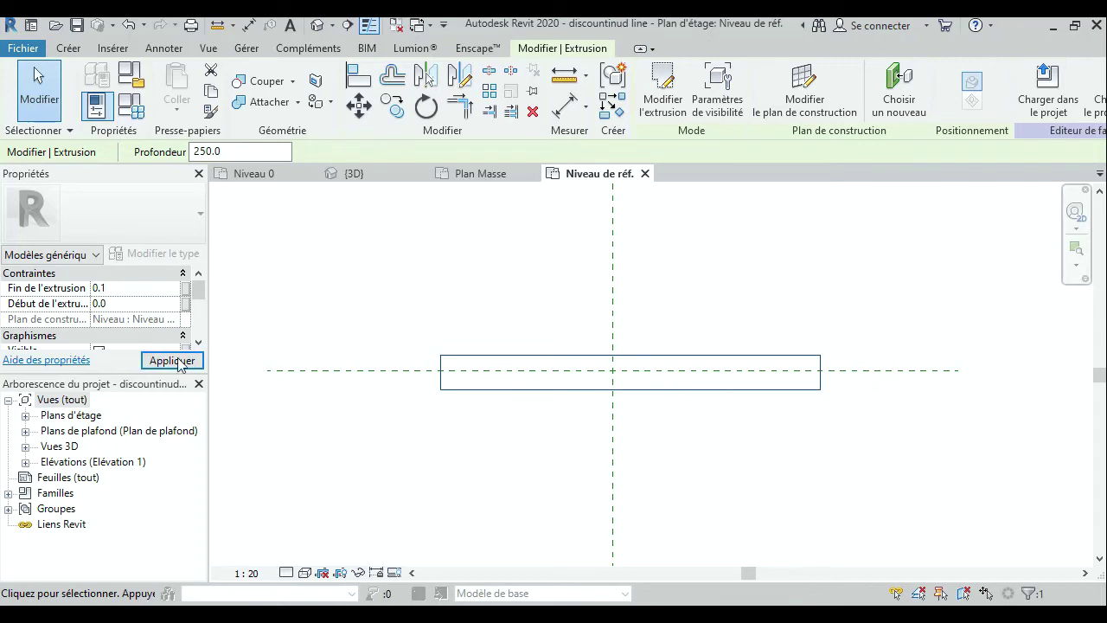
left_click(179, 361)
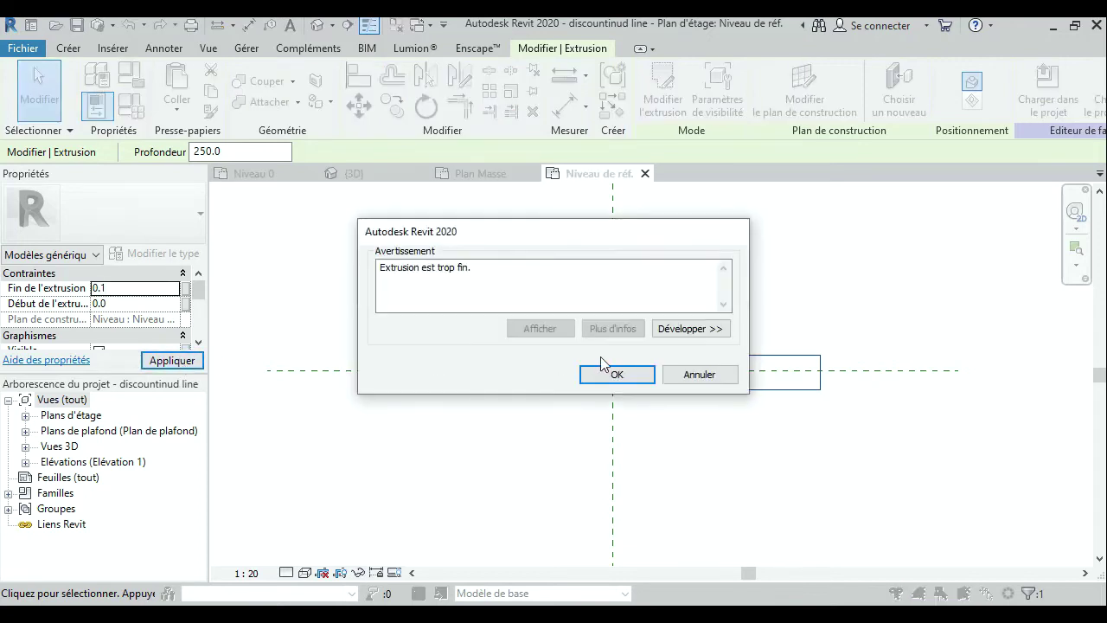
left_click(605, 377)
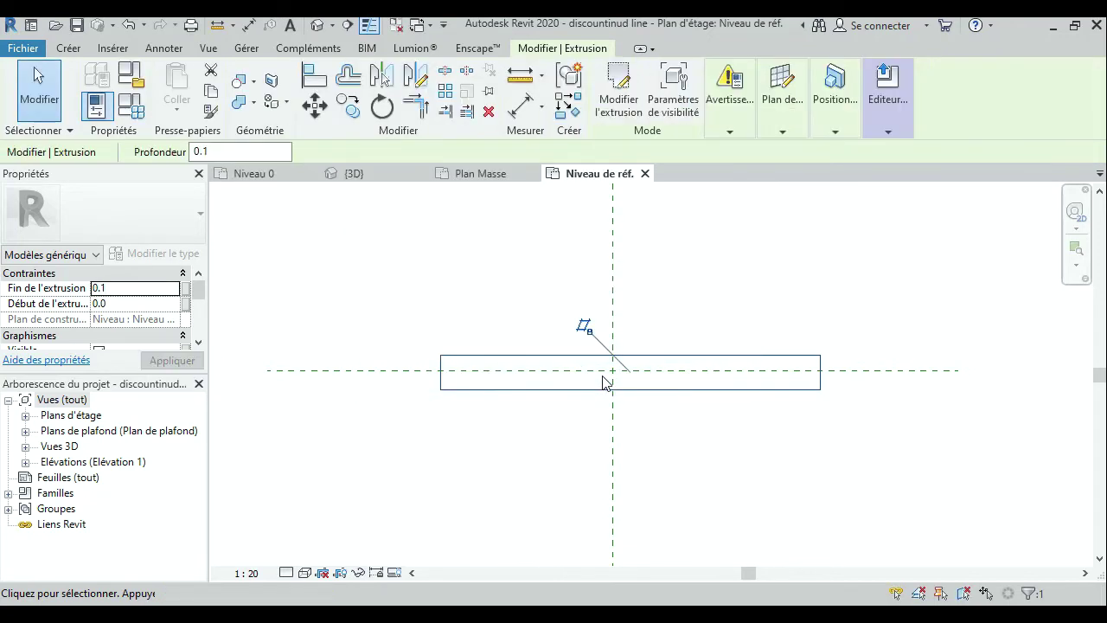
key("Escape")
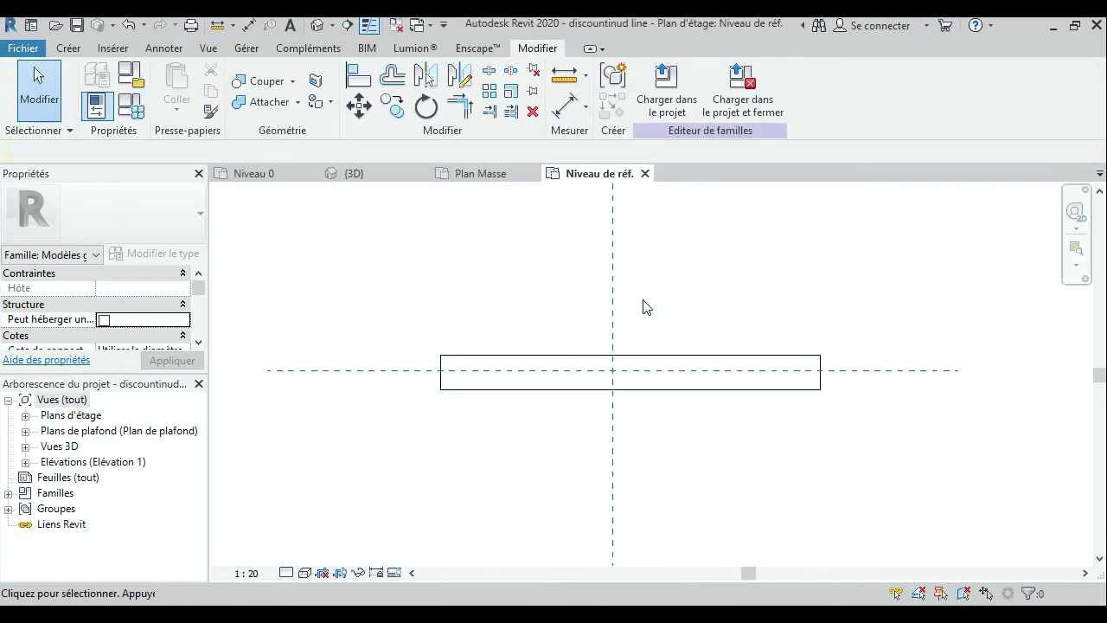
Reload the family into Site 01, replacing the existing version.
left_click(546, 391)
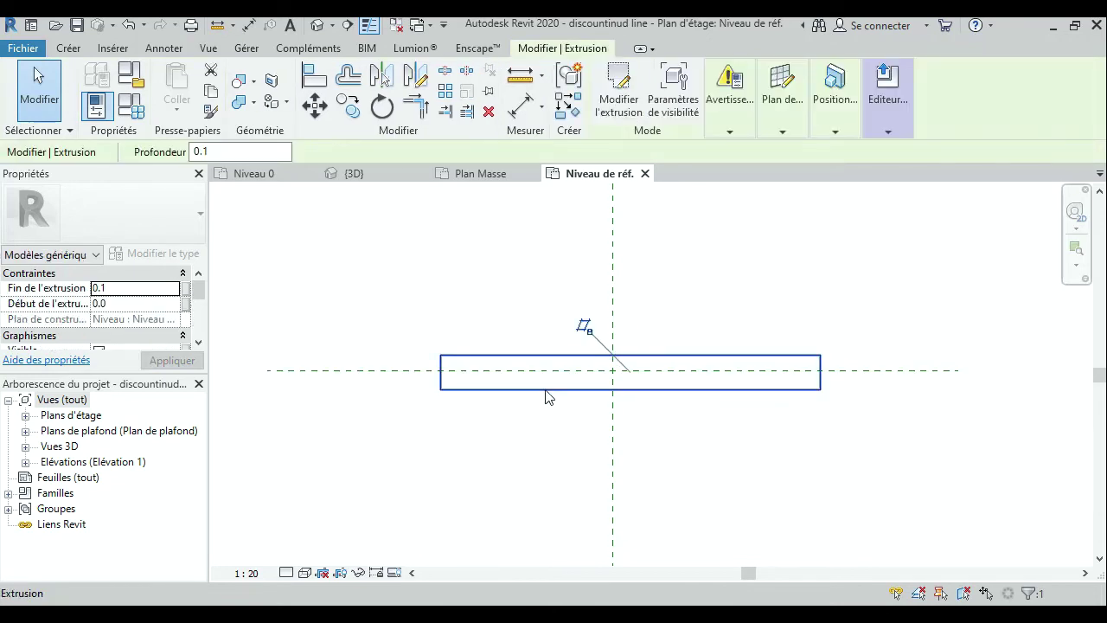
key("Escape")
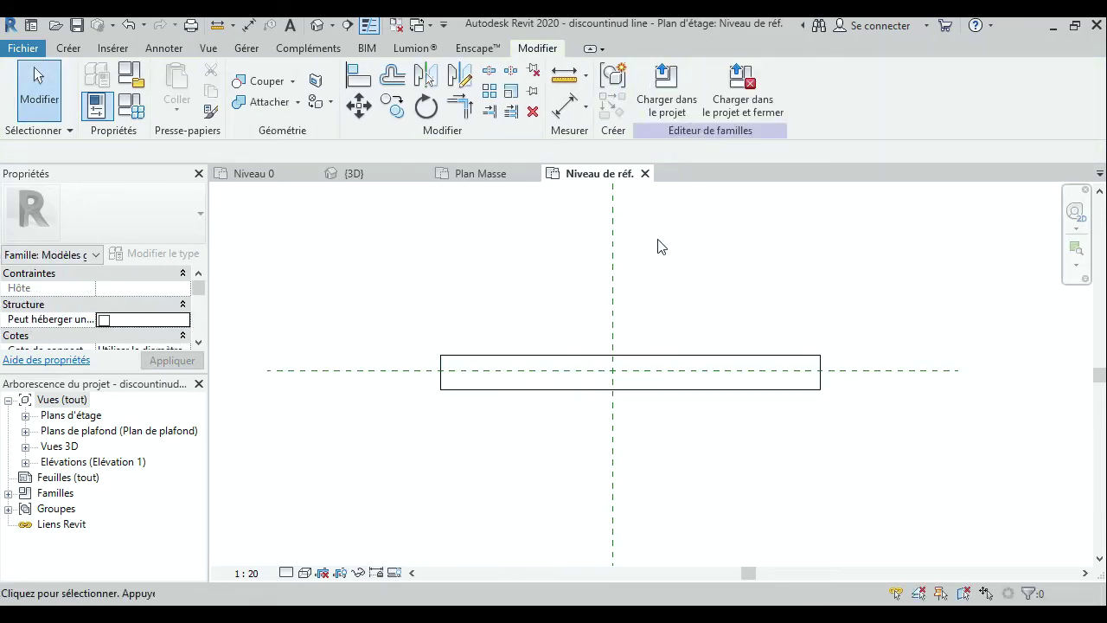
left_click(668, 102)
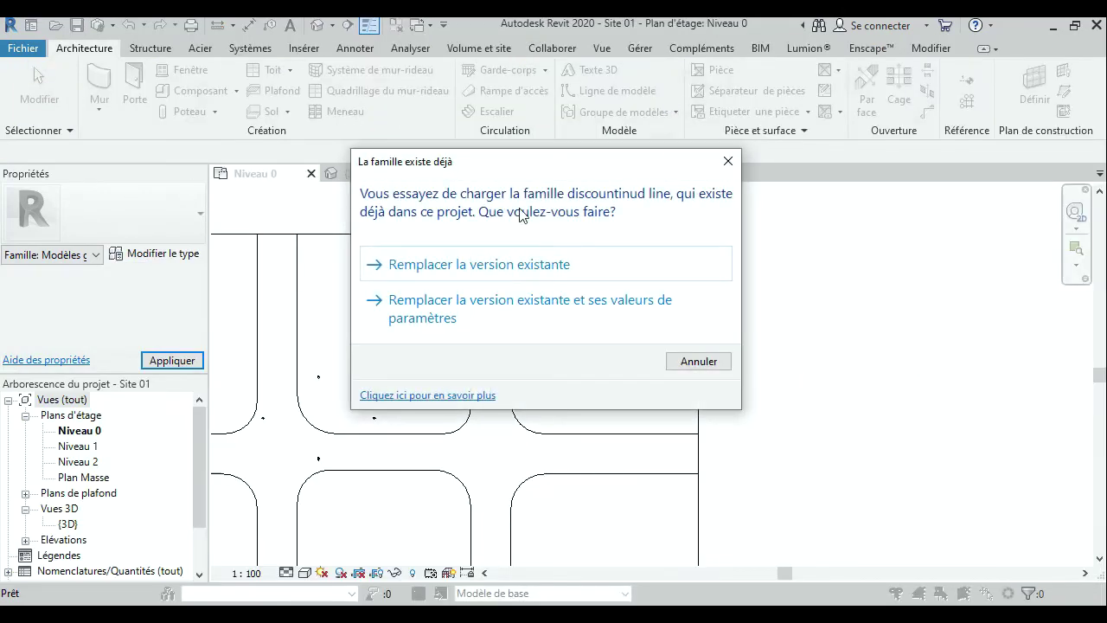
left_click(482, 261)
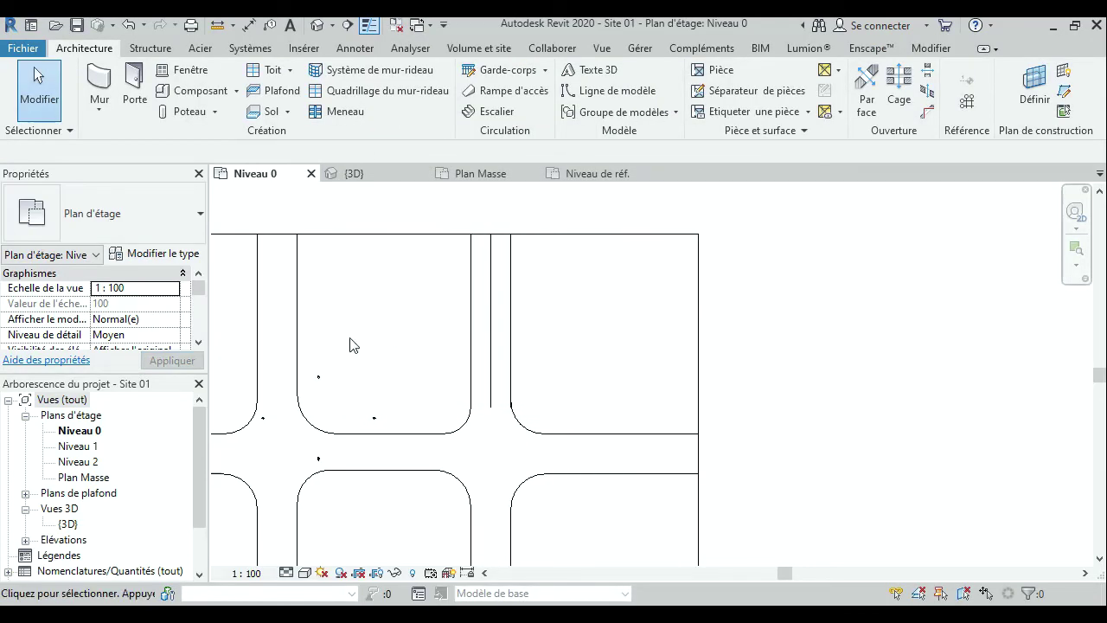
Place one discountinud line component in the Plan Masse plan just above the crosswalk.
scroll(467, 248, "up", 1)
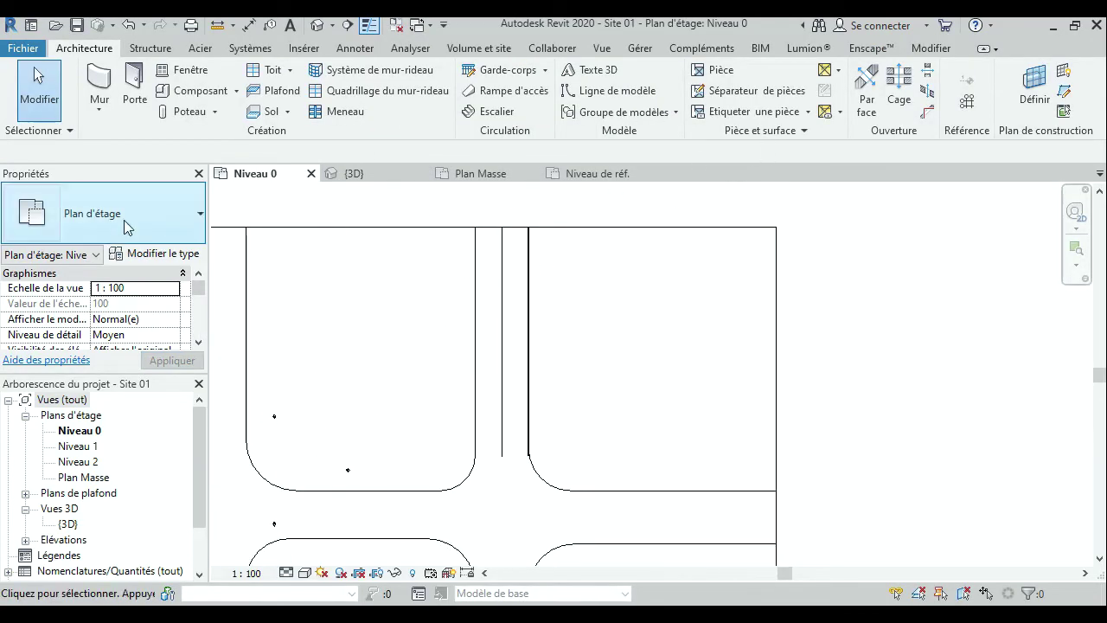
left_click(201, 90)
scroll(497, 274, "up", 2)
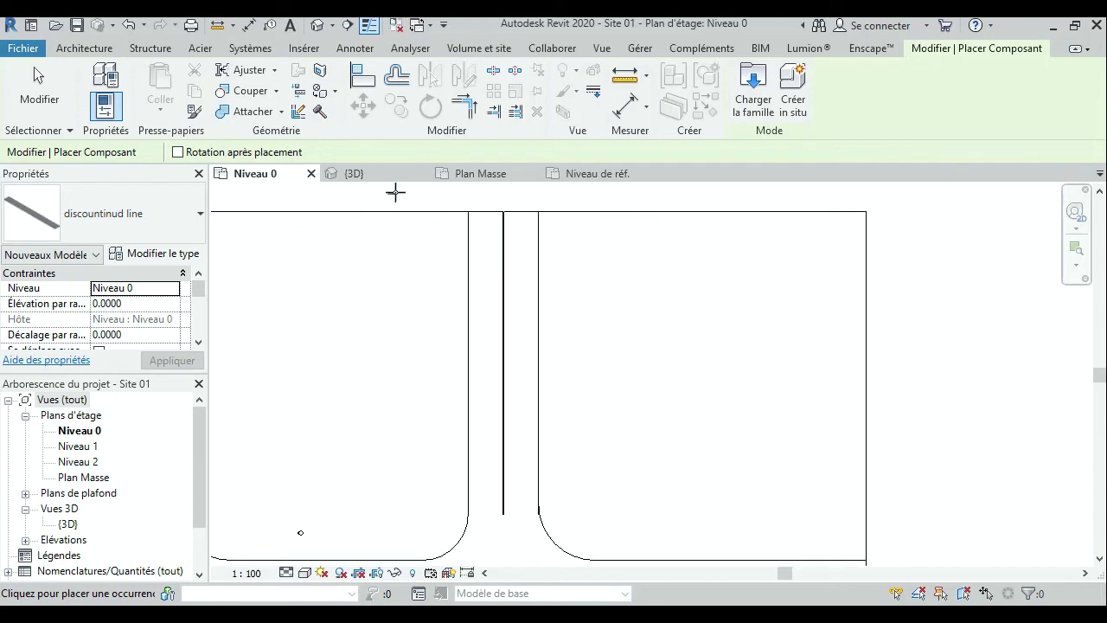
left_click(454, 175)
scroll(429, 307, "up", 1)
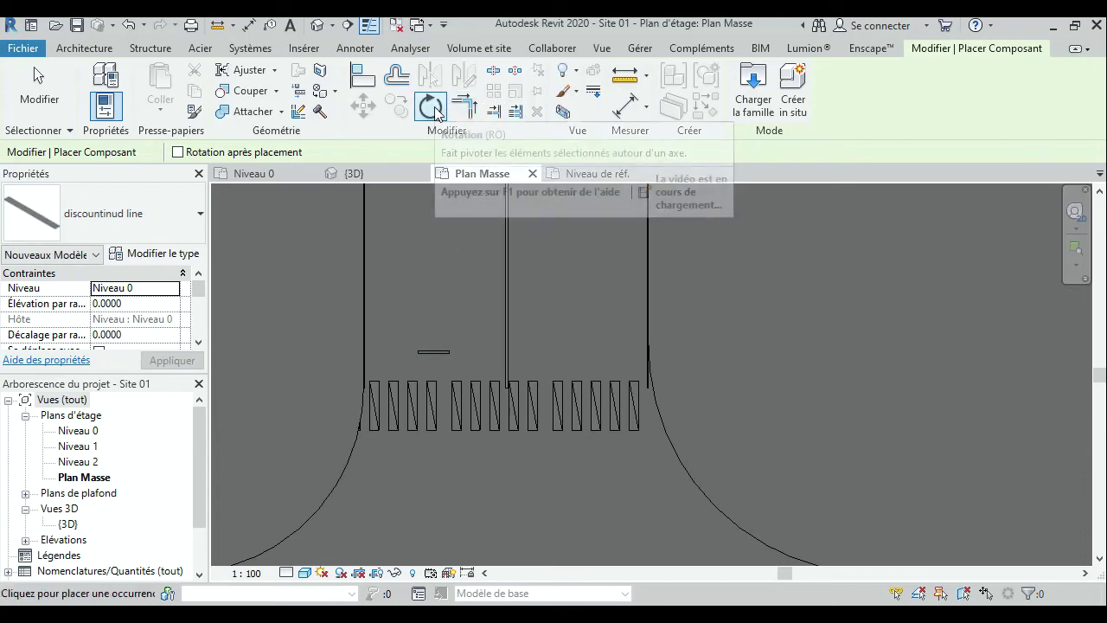
scroll(427, 343, "up", 1)
scroll(432, 359, "up", 1)
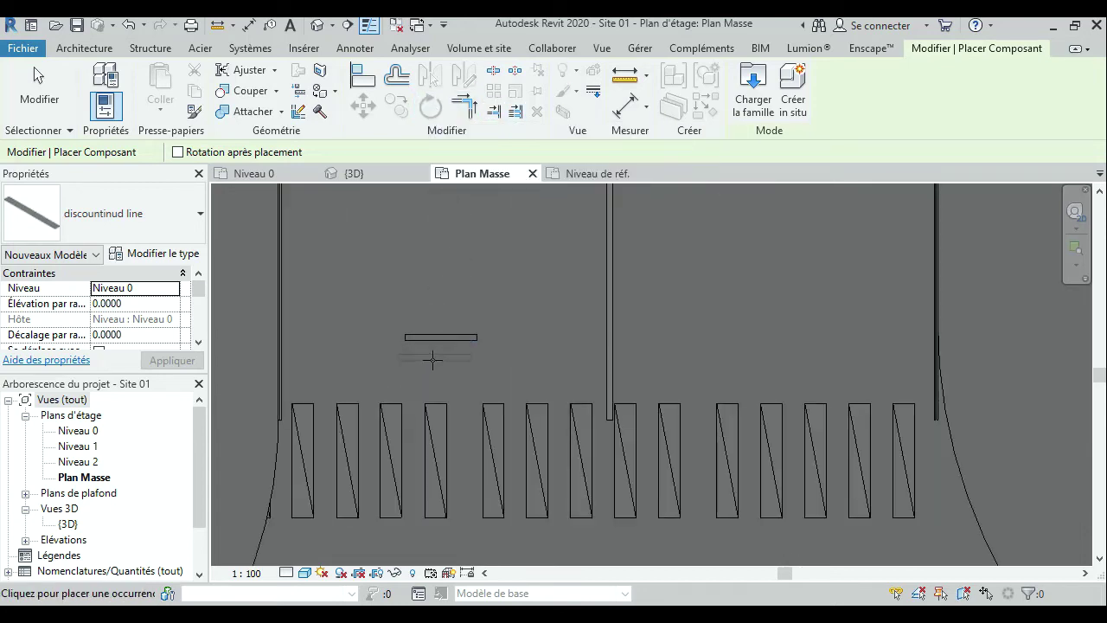
key("Escape")
Rotate the placed line marking 90° so it runs vertically along the lane.
left_click(440, 337)
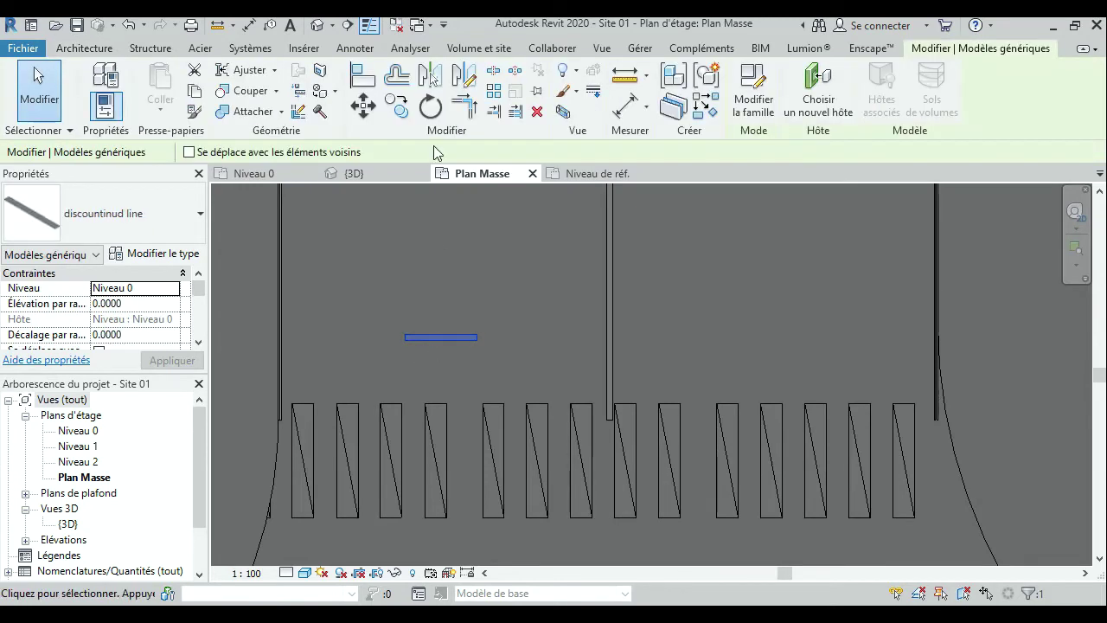
left_click(432, 108)
left_click(510, 336)
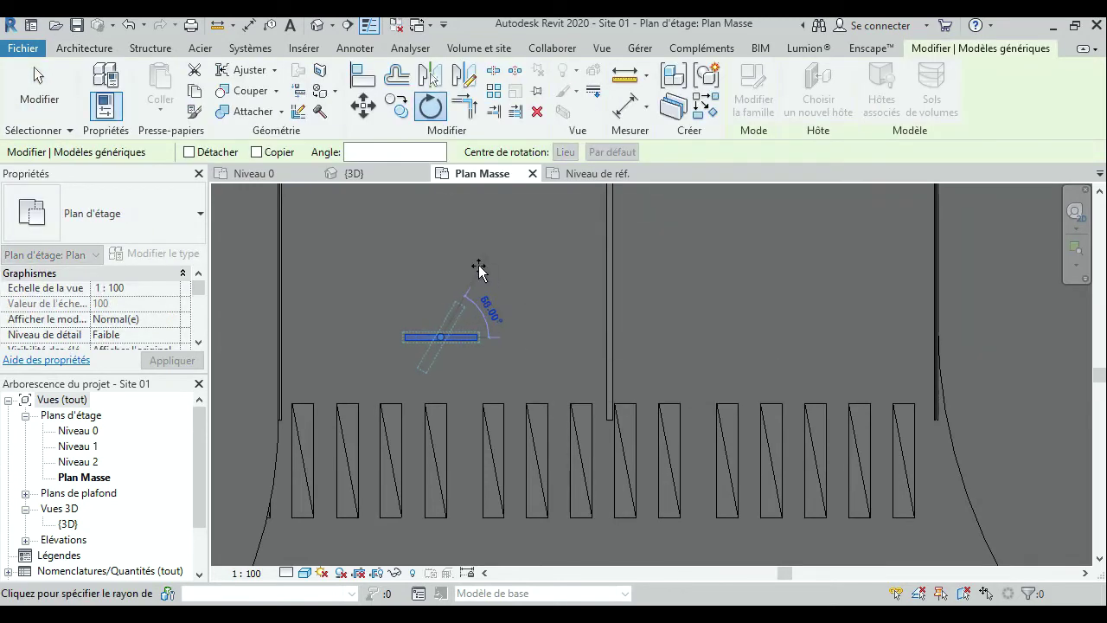
left_click(440, 252)
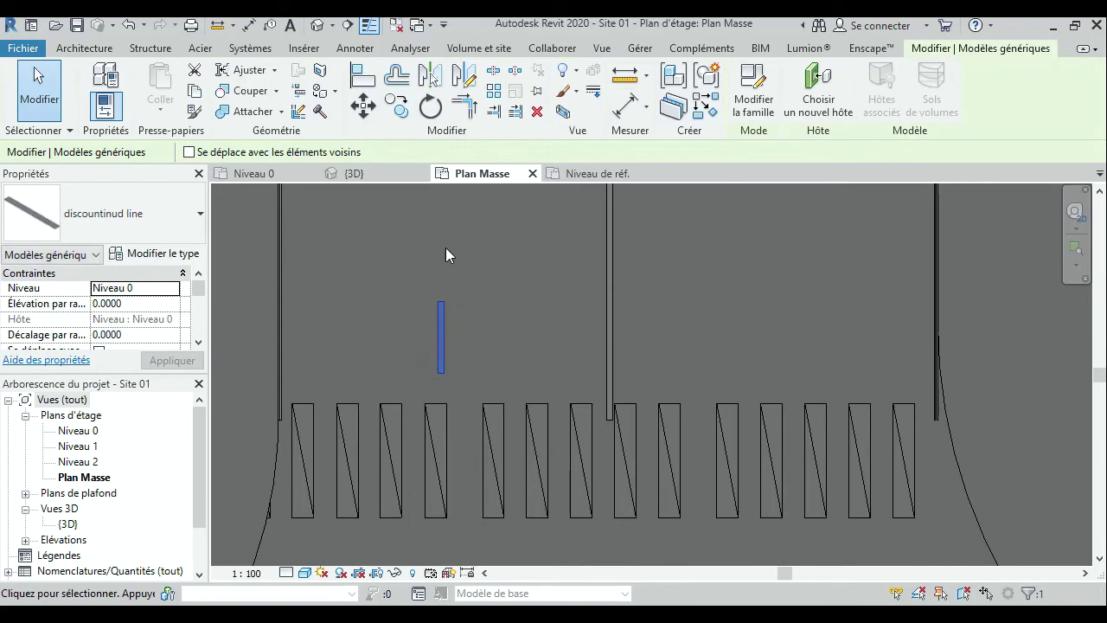
Copy the dash into the second lane, then select both dashes for multiple copying.
left_click(395, 108)
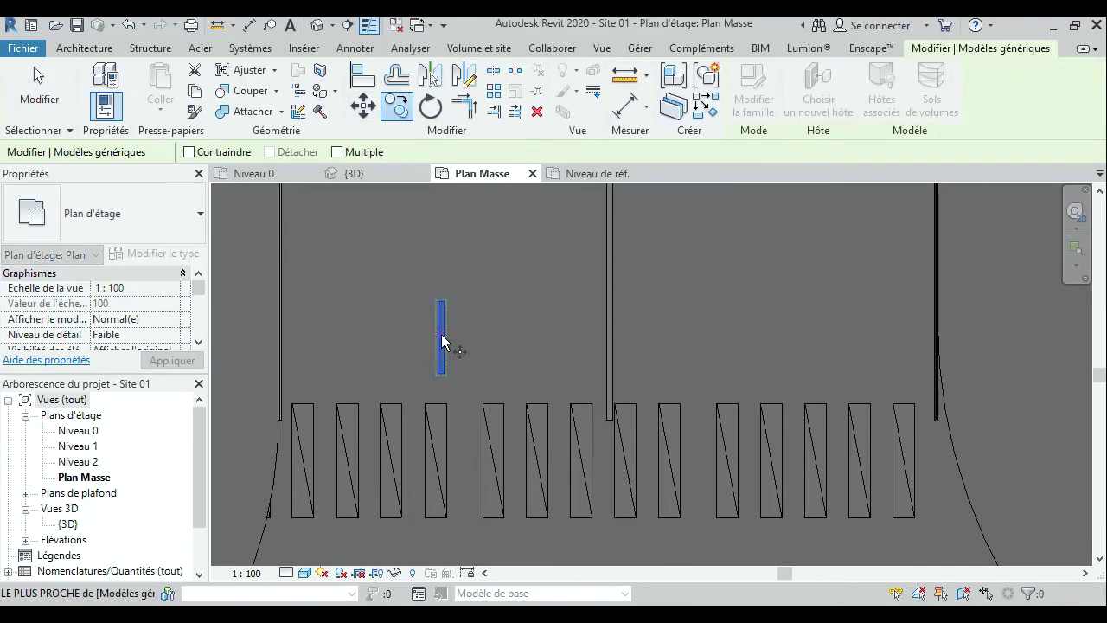
left_click(442, 337)
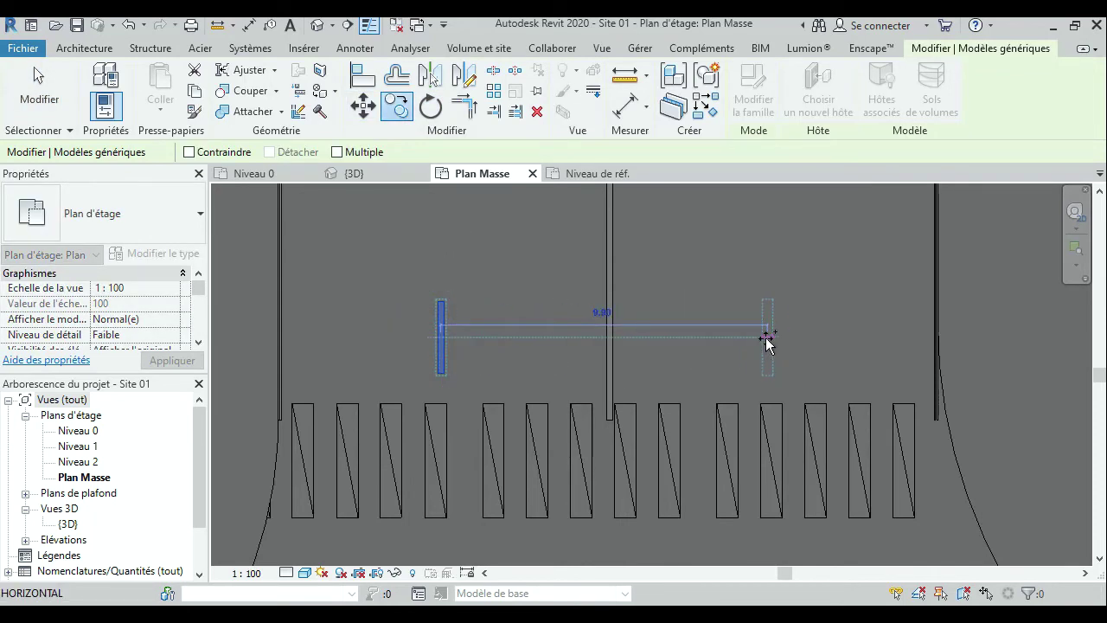
left_click(765, 337)
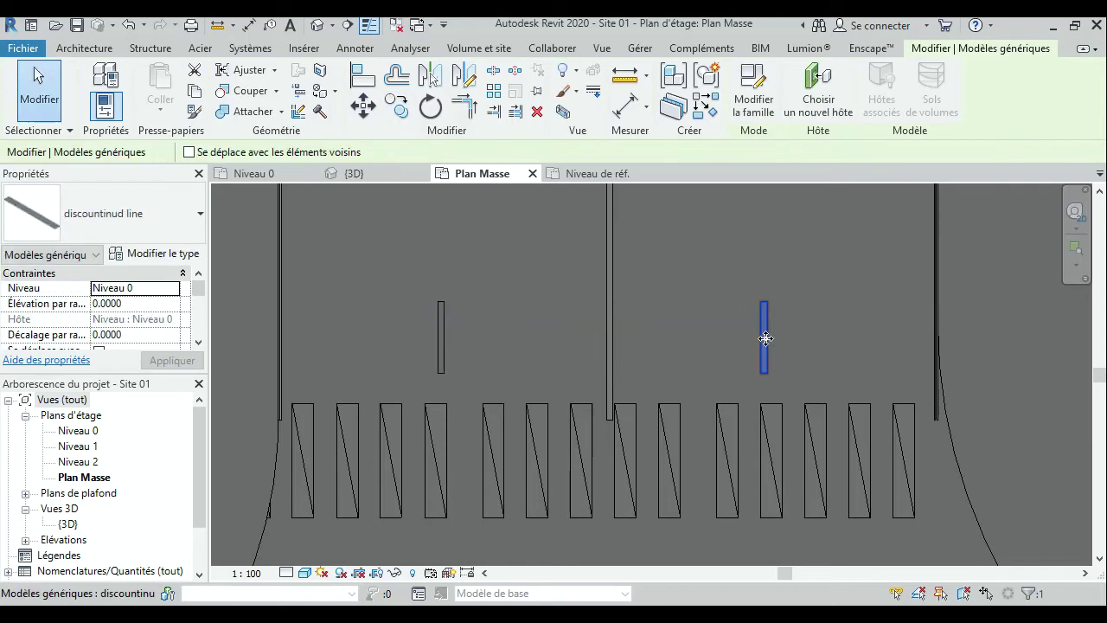
left_click(442, 345, "ctrl")
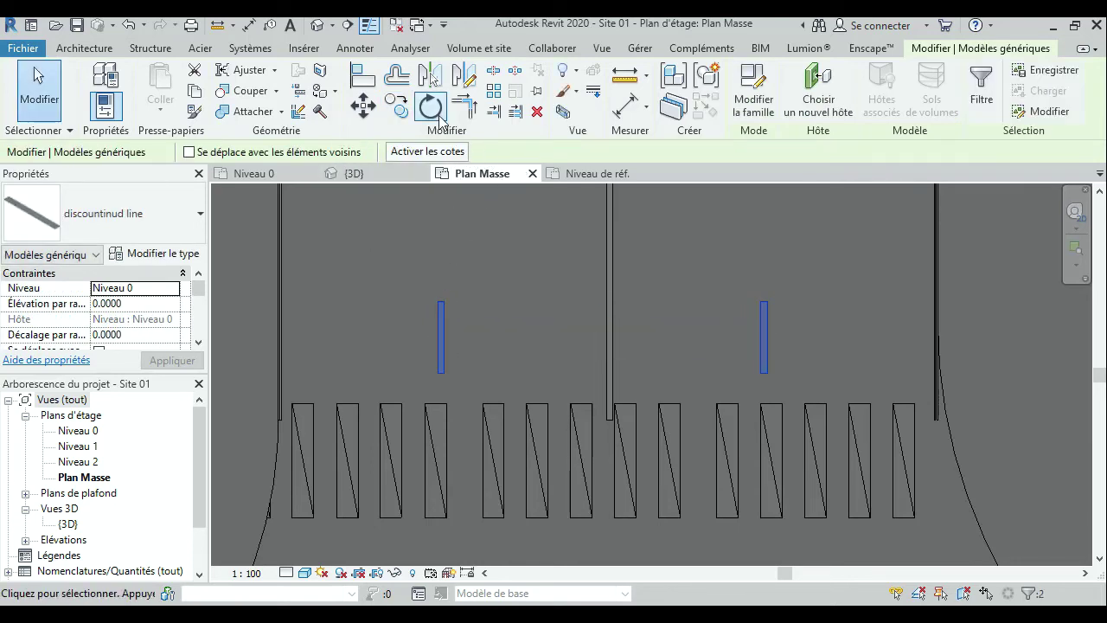
left_click(397, 106)
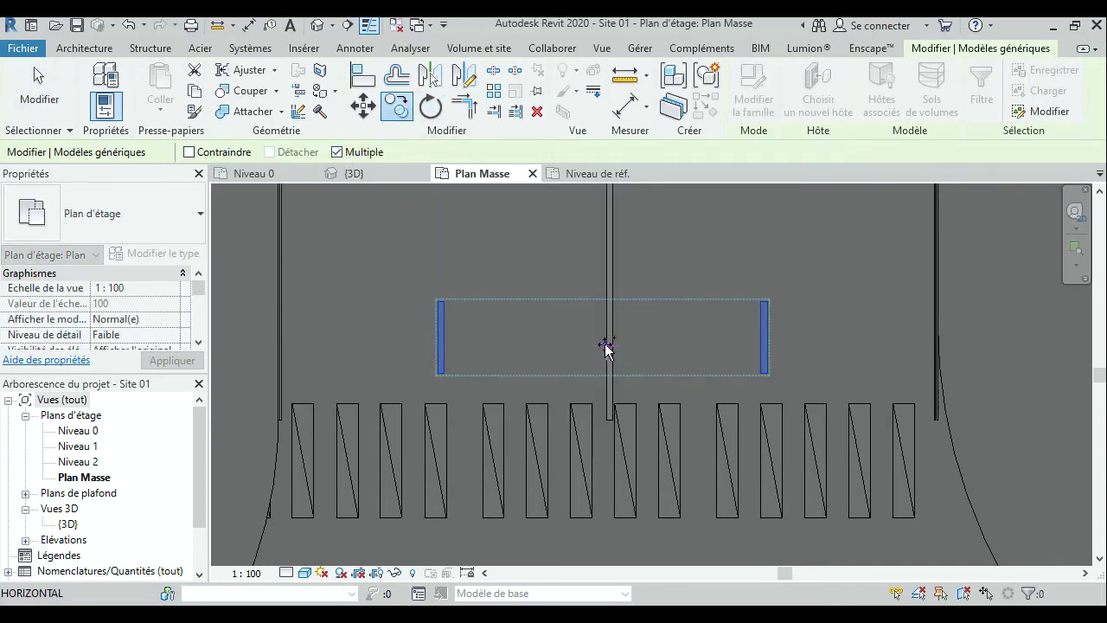
Place the first copies of the dash pair up the road.
left_click(609, 346)
scroll(601, 346, "down", 3)
left_click(583, 346)
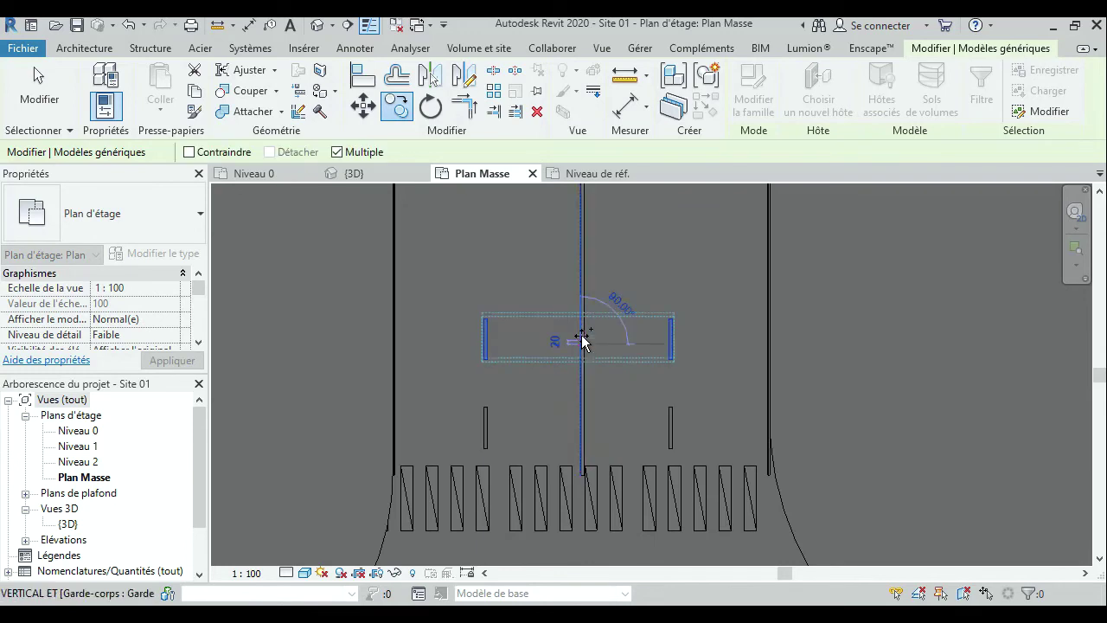
left_click(580, 257)
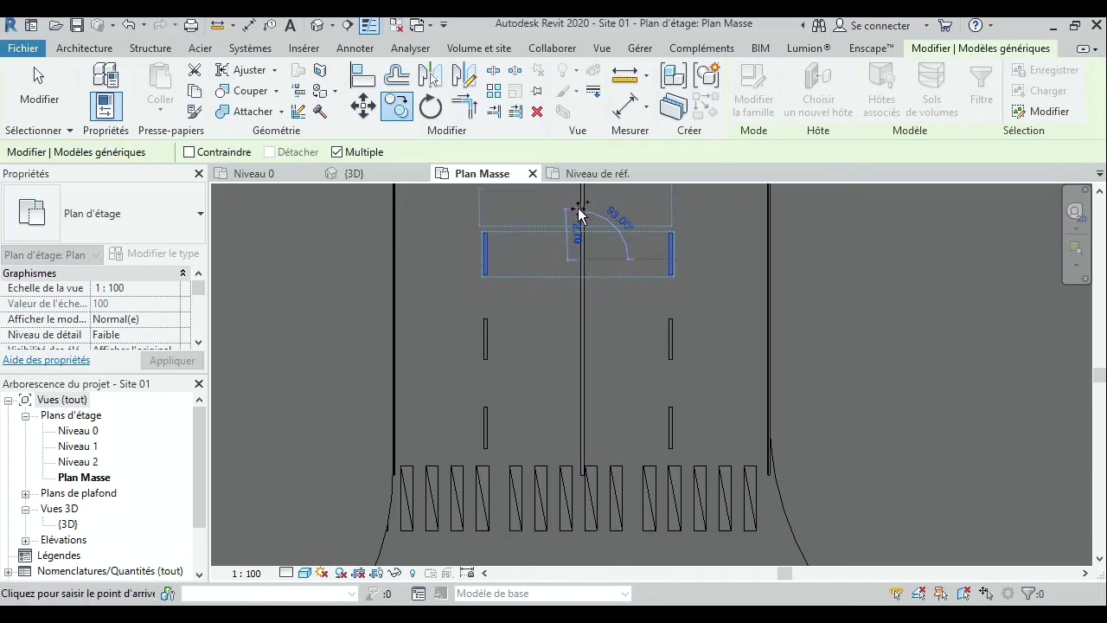
middle_click_drag(579, 213, 552, 342)
middle_click_drag(557, 294, 547, 281)
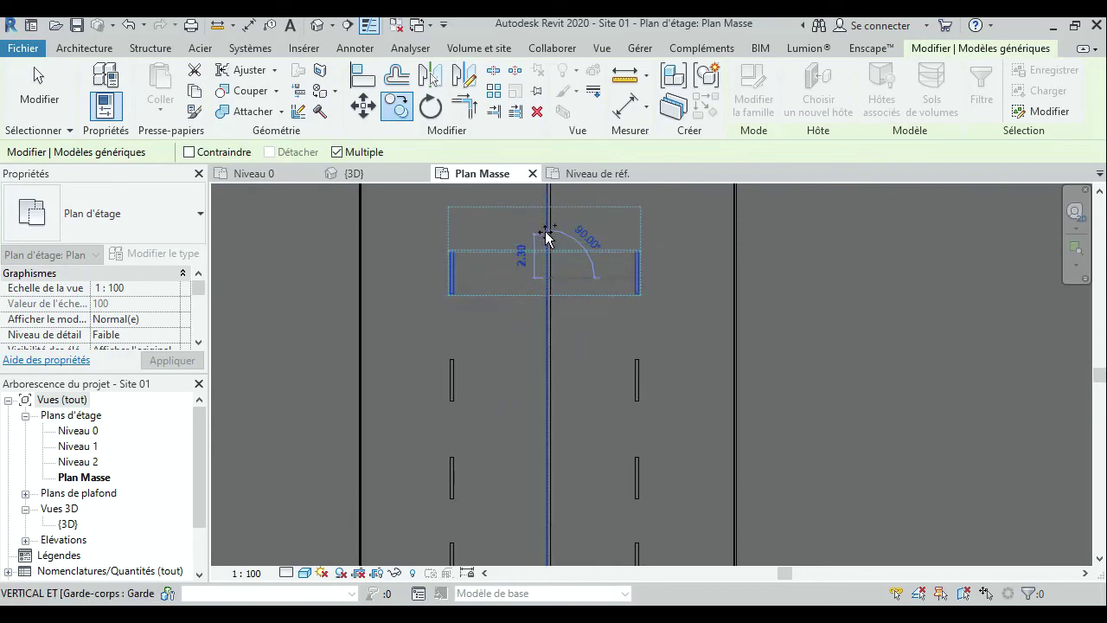
scroll(537, 311, "down", 2)
scroll(525, 346, "up", 2)
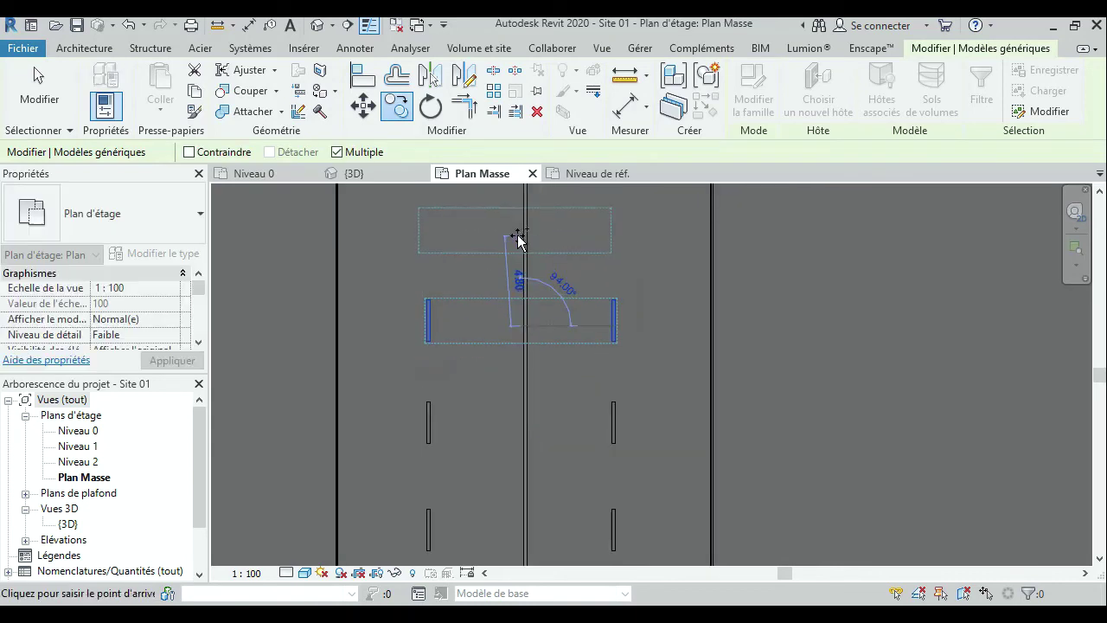
Continue placing dash pairs up to the far end of the road.
left_click(519, 322)
scroll(519, 322, "up", 1)
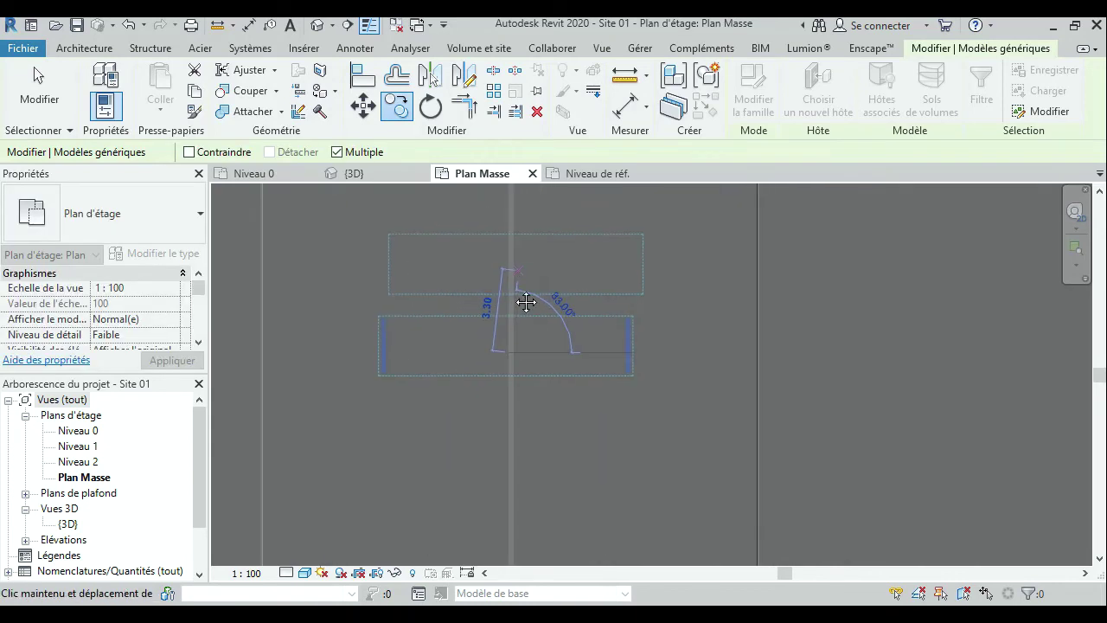
middle_click_drag(524, 302, 470, 334)
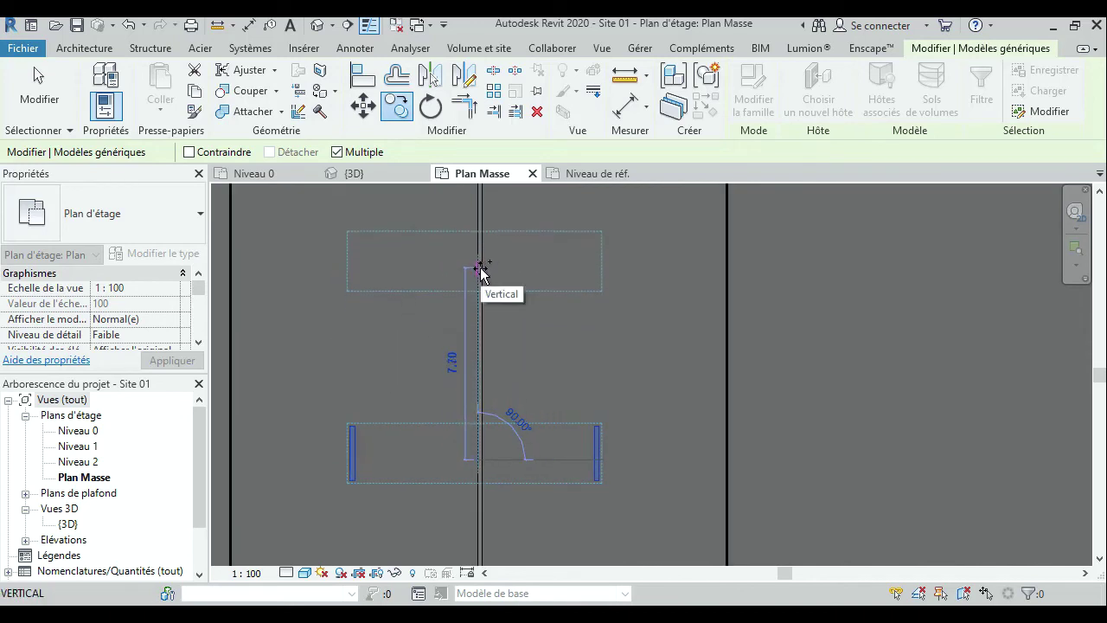
scroll(482, 274, "down", 3)
scroll(483, 320, "down", 2)
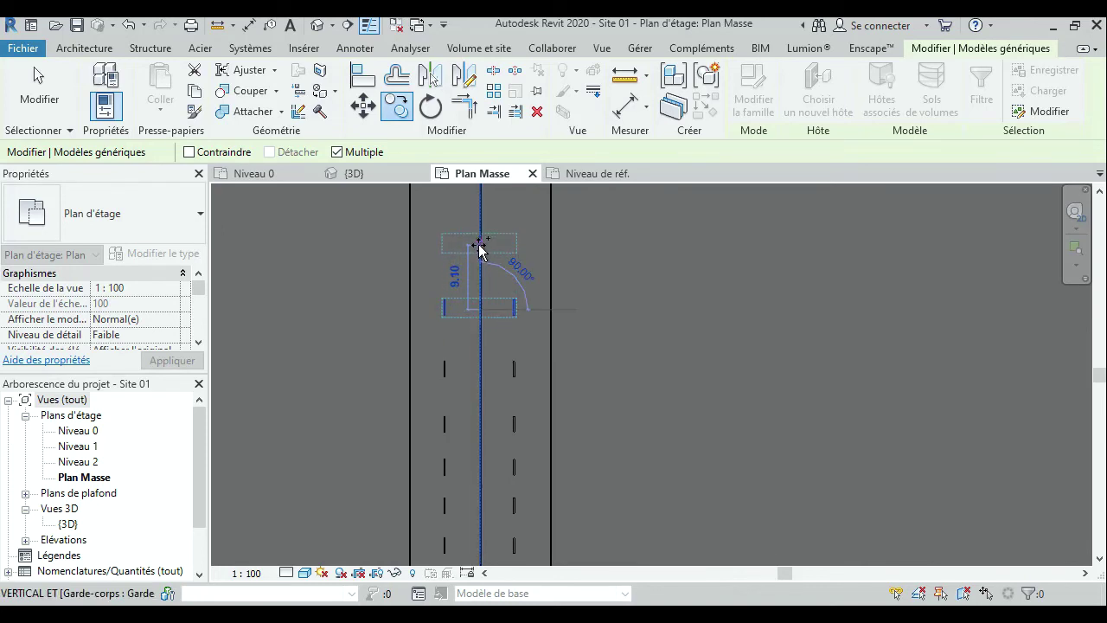
middle_click_drag(481, 251, 481, 308)
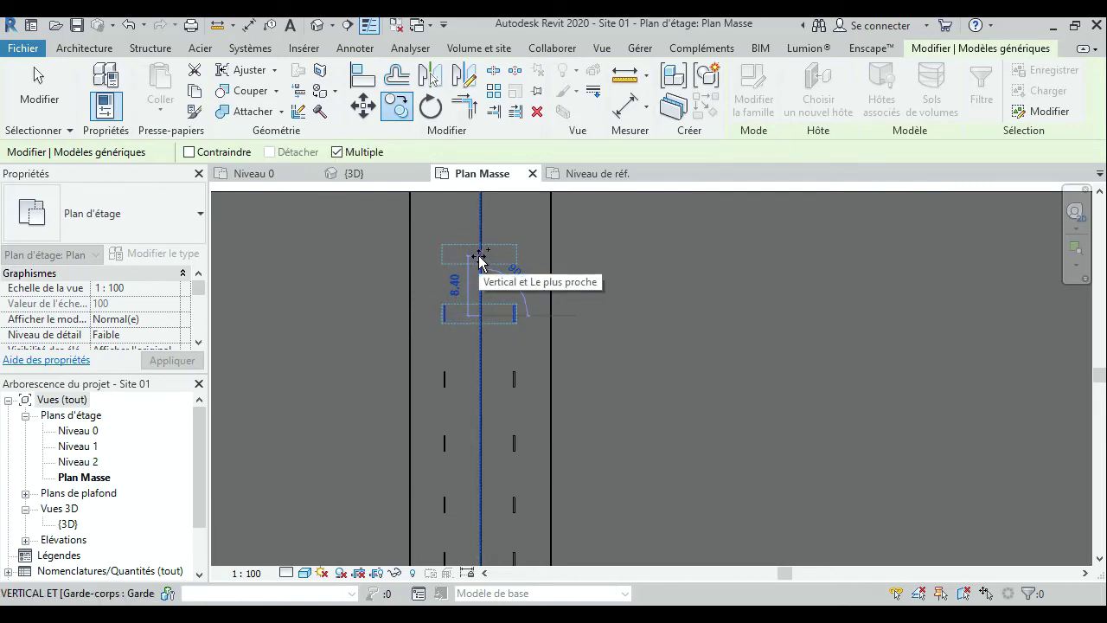
left_click(477, 204)
key("Escape")
Close the reference level view and show the Niveau 0 plan.
scroll(497, 268, "down", 3)
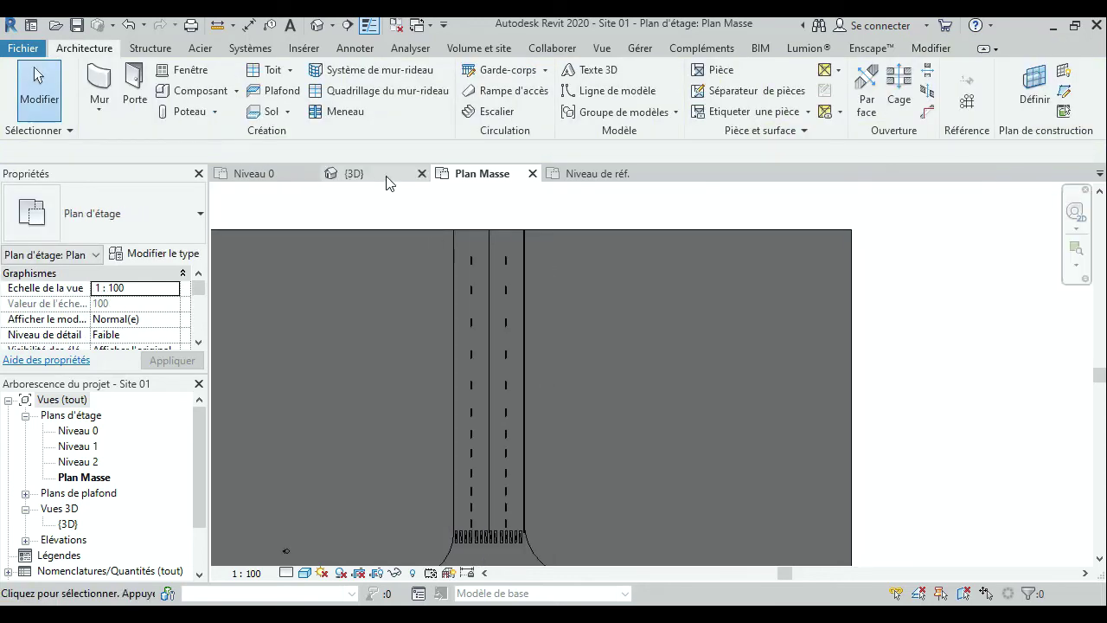
left_click(643, 173)
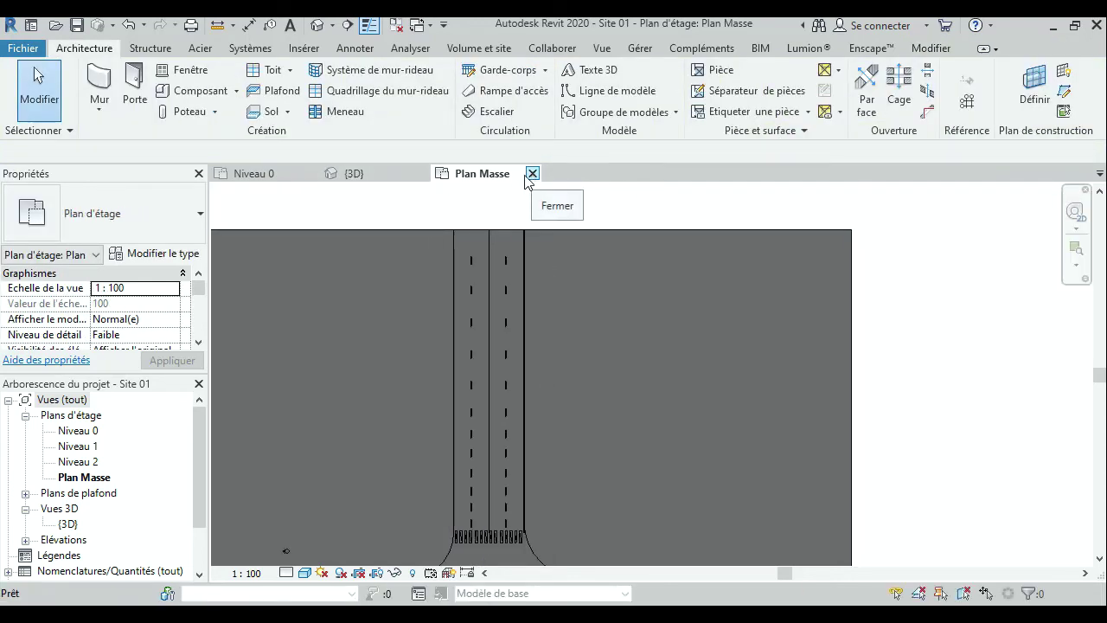
left_click(263, 176)
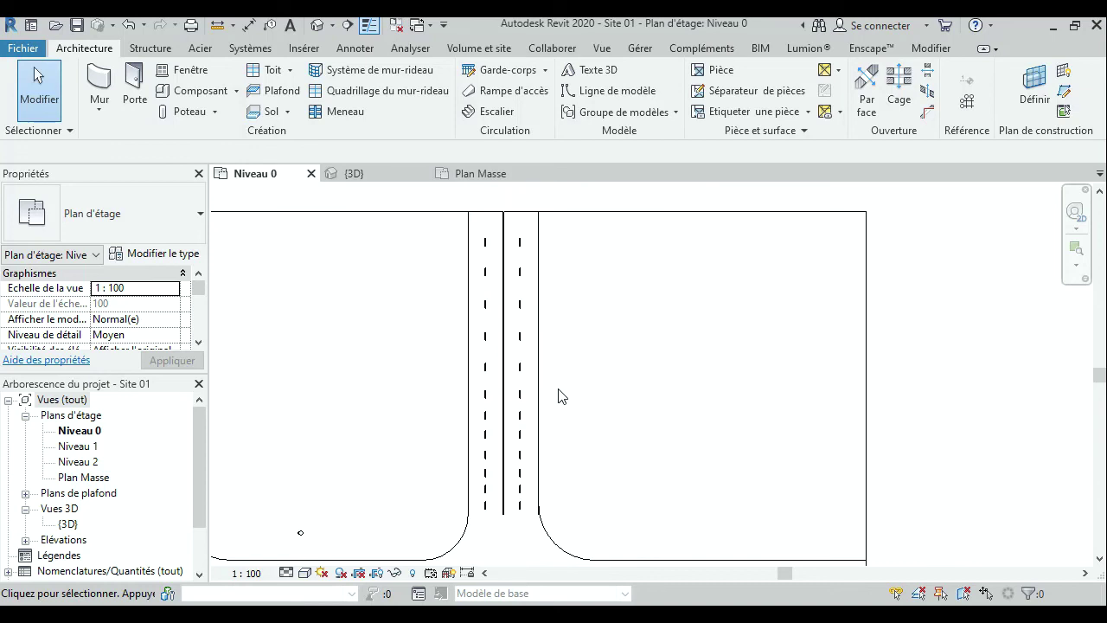
Show the {3D} view looking along the marked road, with the Enscape™ ribbon tab active.
left_click(346, 175)
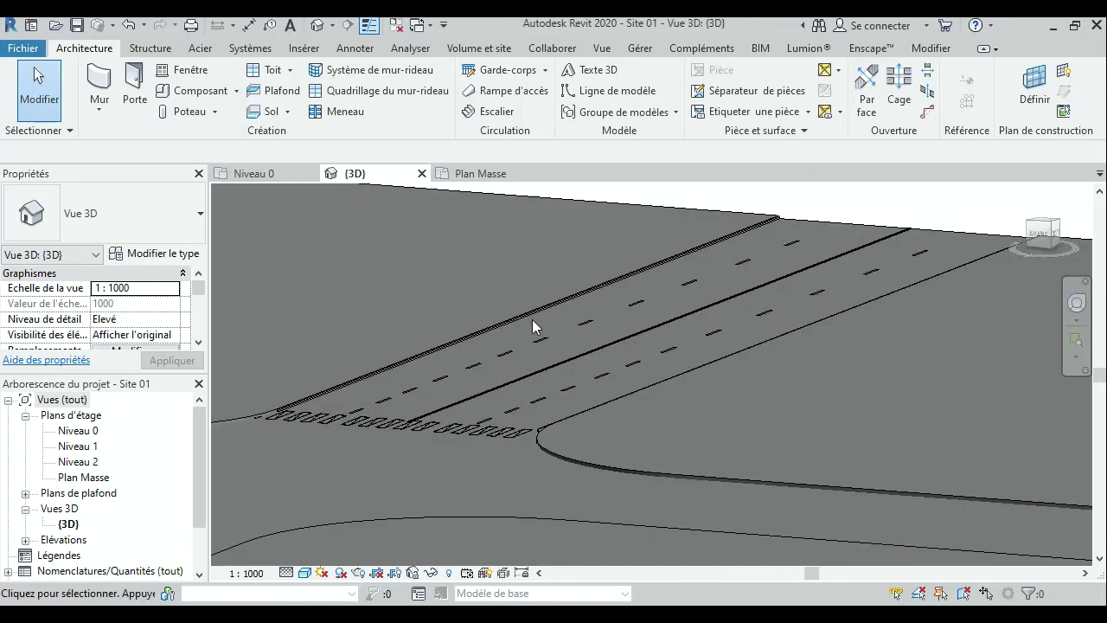
mouse_move(566, 427)
middle_mouse_down("shift")
mouse_move(643, 396)
mouse_move(581, 380)
mouse_move(615, 431)
mouse_move(612, 408)
mouse_move(659, 319)
middle_mouse_up("shift")
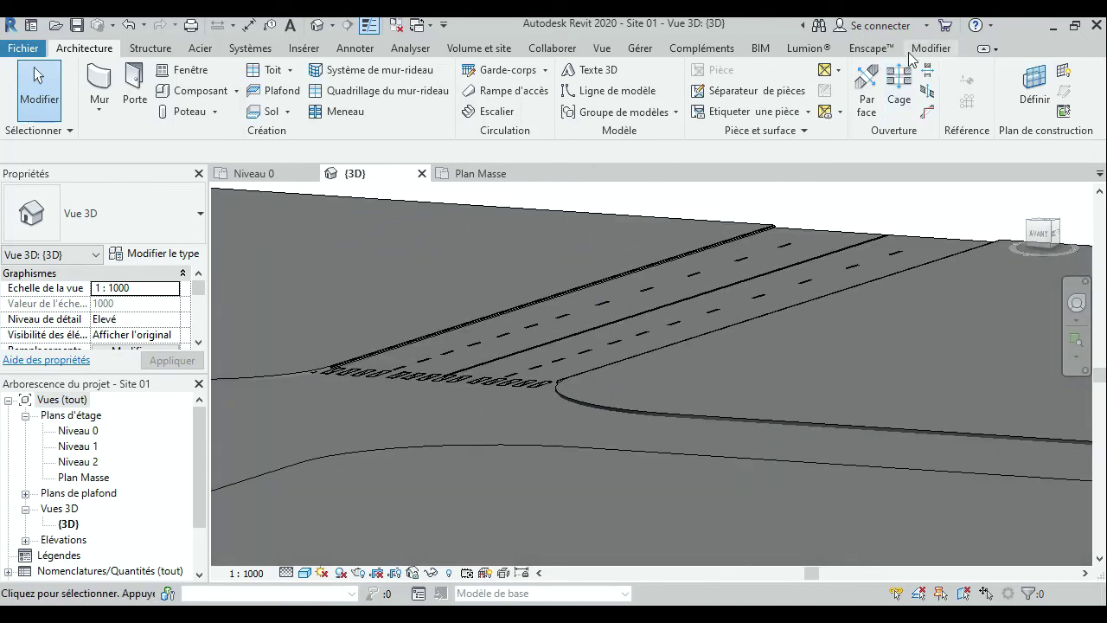
left_click(930, 50)
Pick the Oak 02 tree from the Enscape Asset Library.
left_click(871, 49)
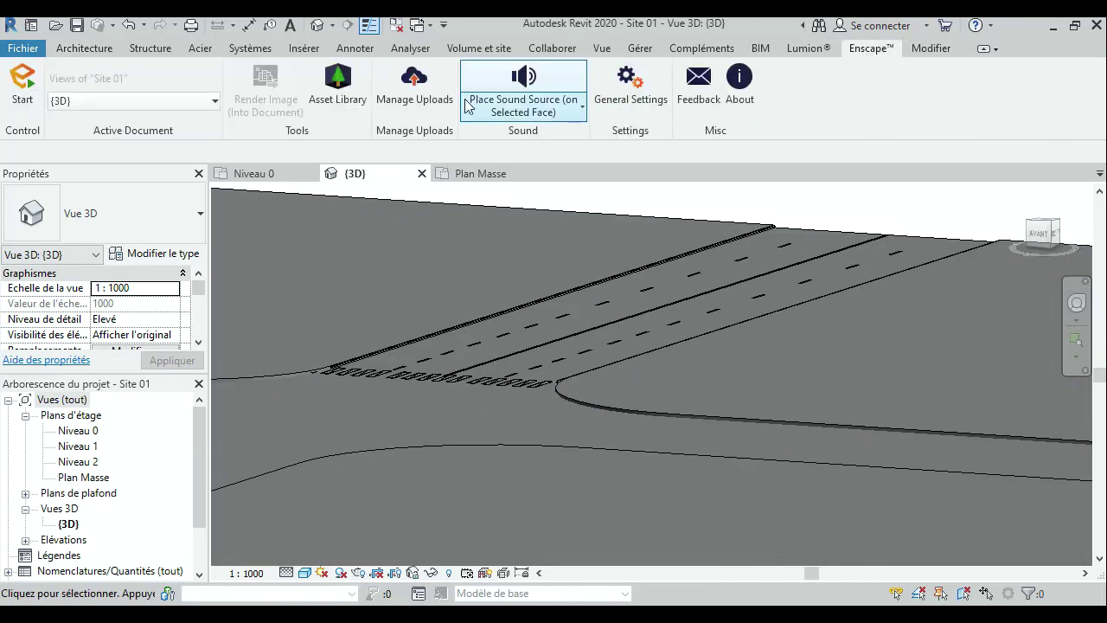
left_click(352, 89)
type("oak")
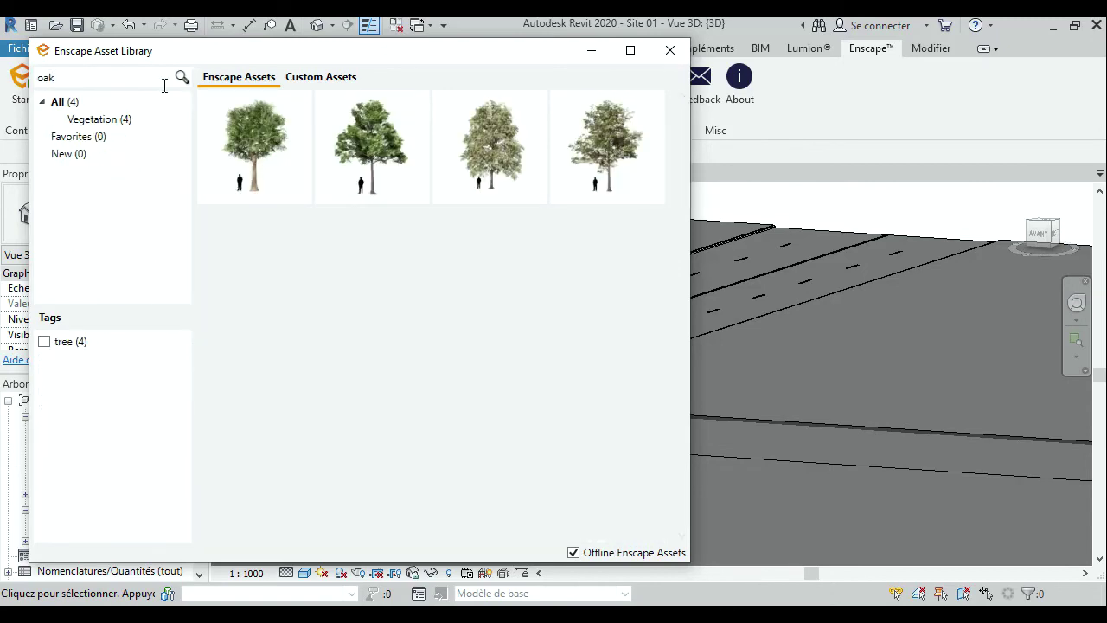
left_click(365, 160)
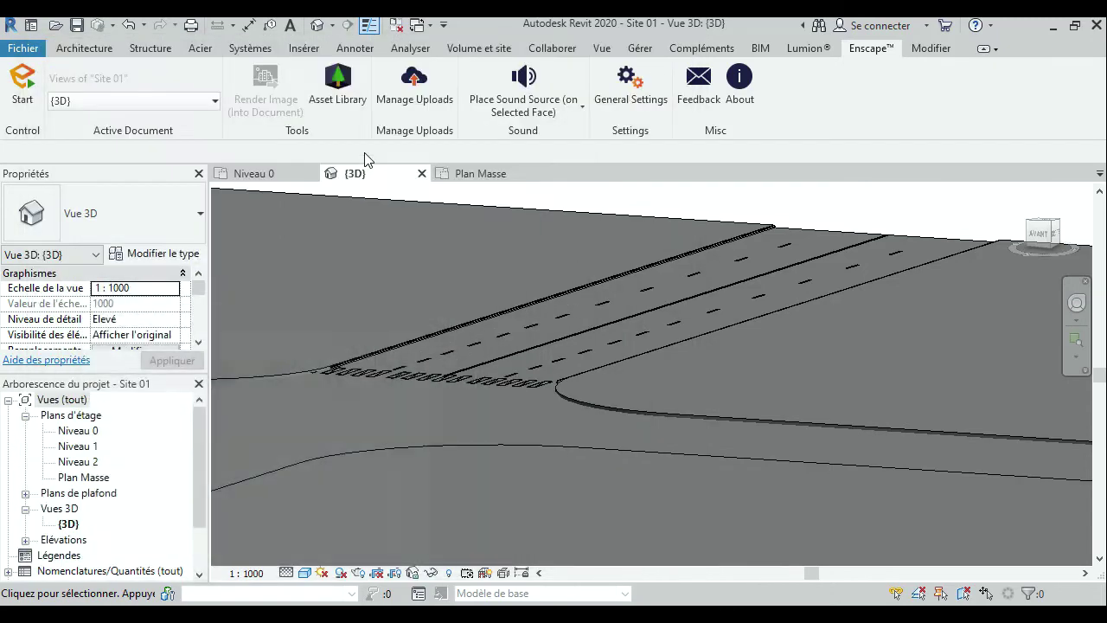
Place five Oak 02 trees along the far road edge, ending near the crosswalk, then close the library.
left_click(660, 244)
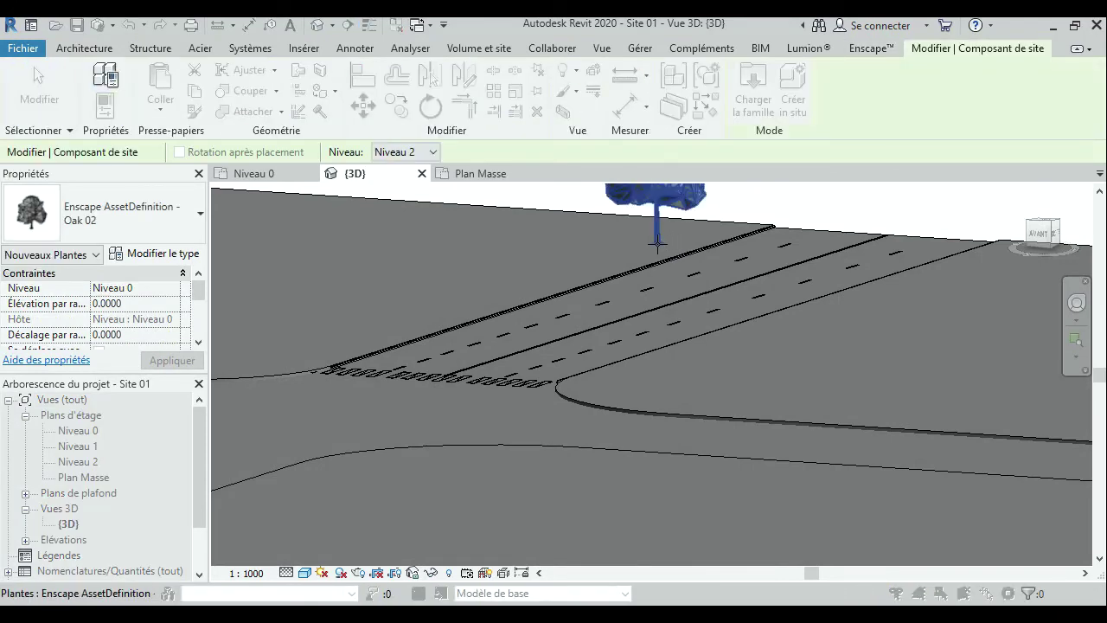
left_click(572, 273)
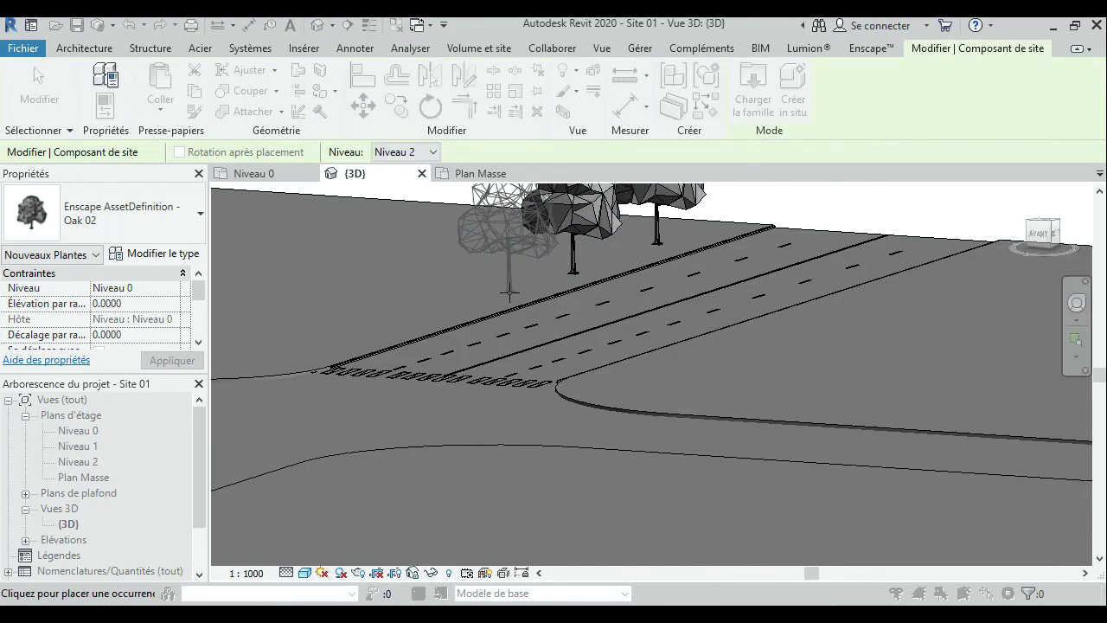
left_click(509, 293)
left_click(426, 313)
left_click(372, 331)
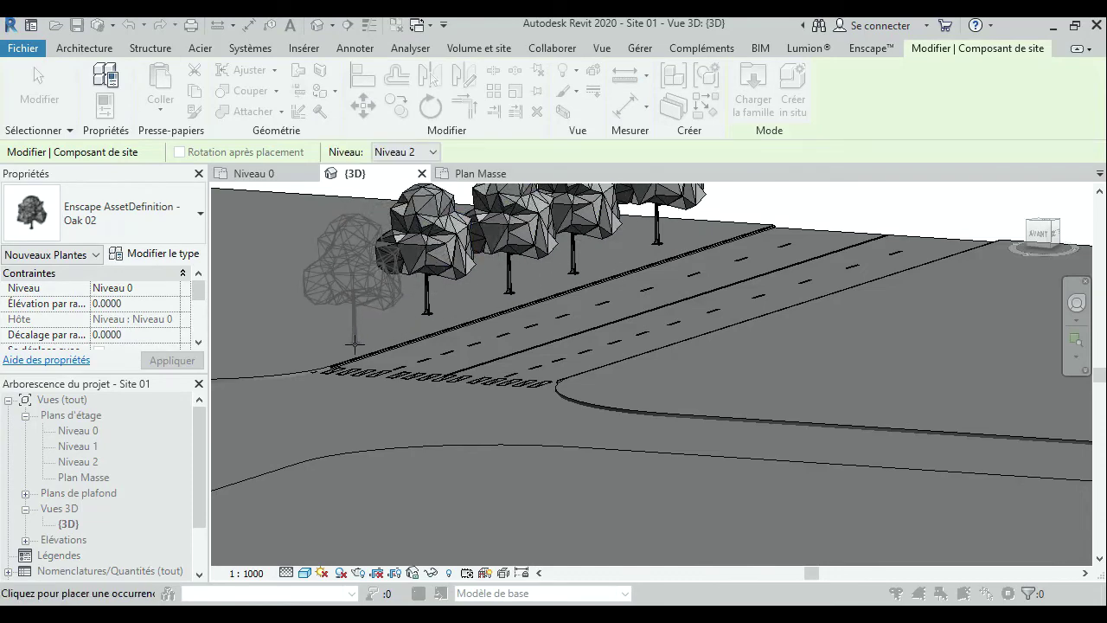
key("Escape")
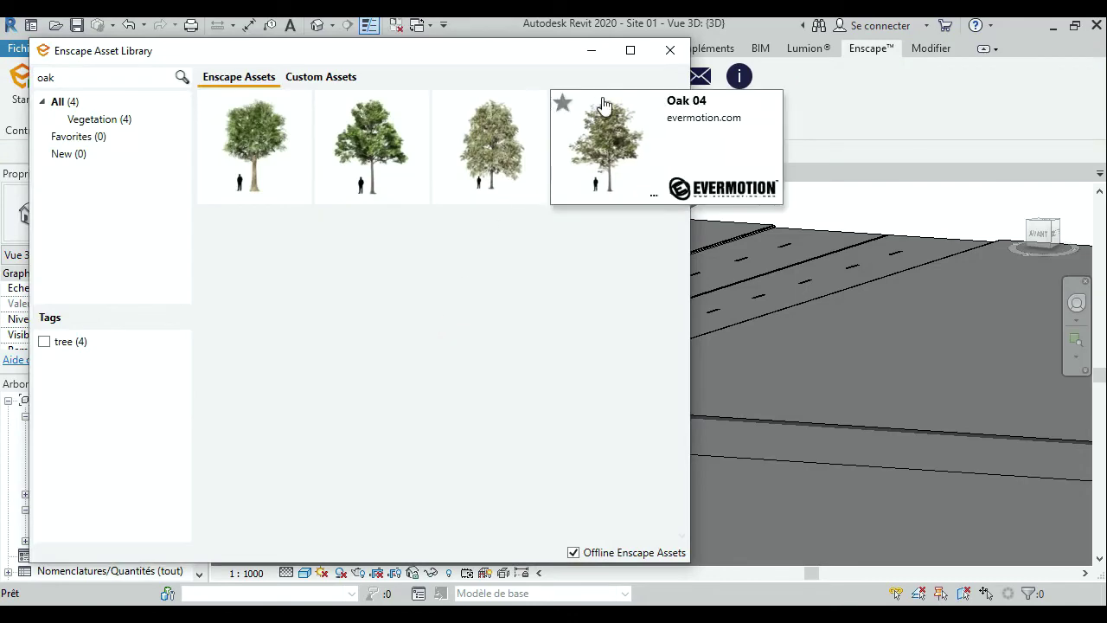
left_click(669, 50)
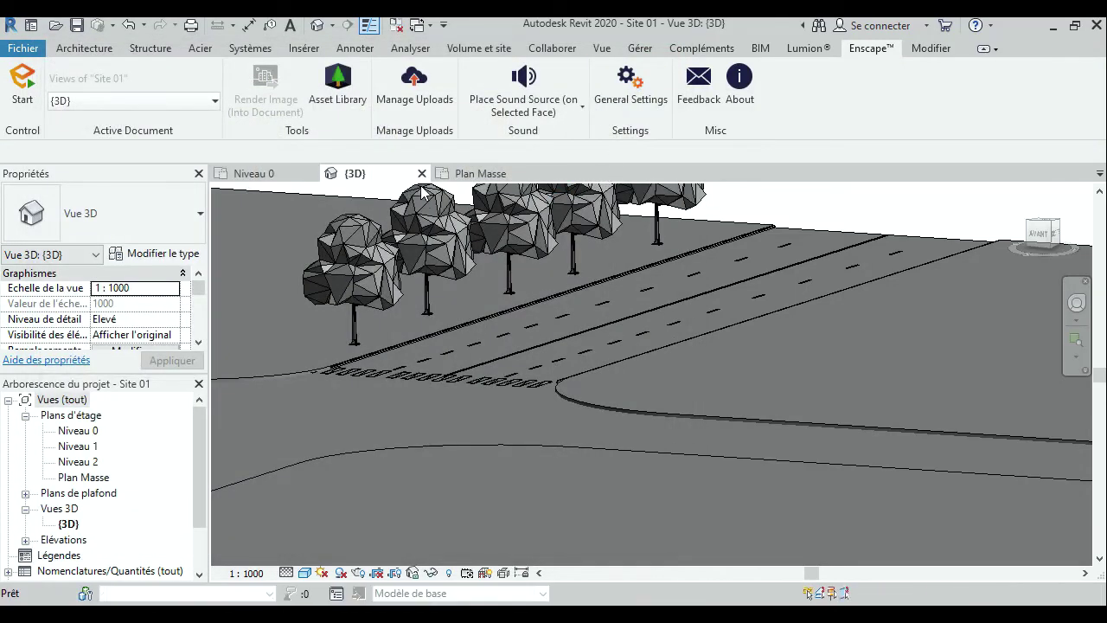
Start the live Enscape render and shift the time of day later into the morning.
left_click(17, 93)
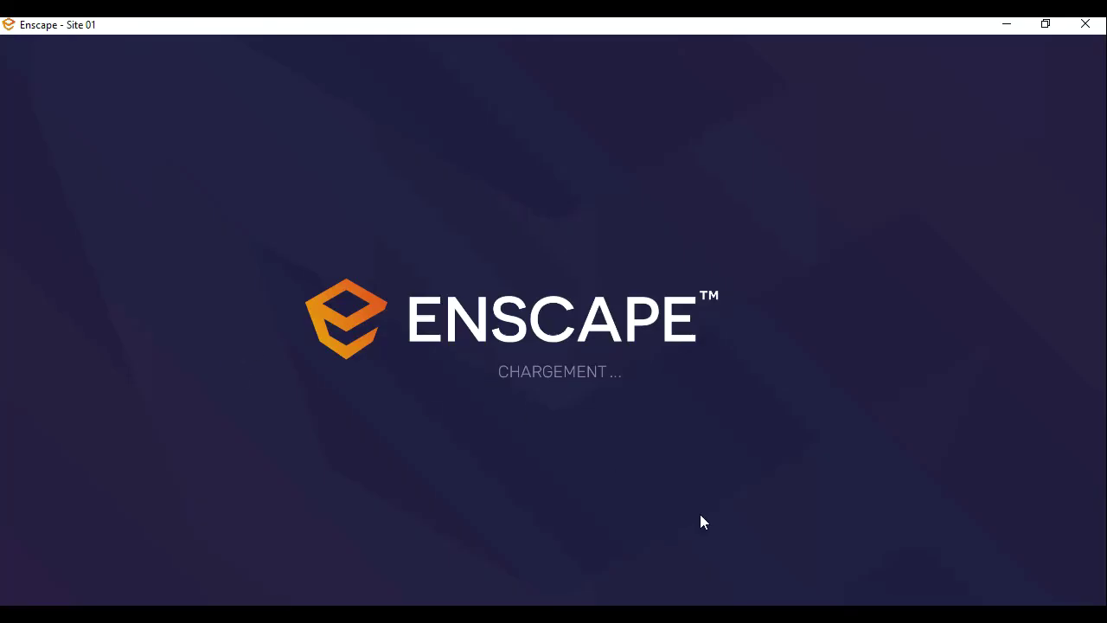
key("w")
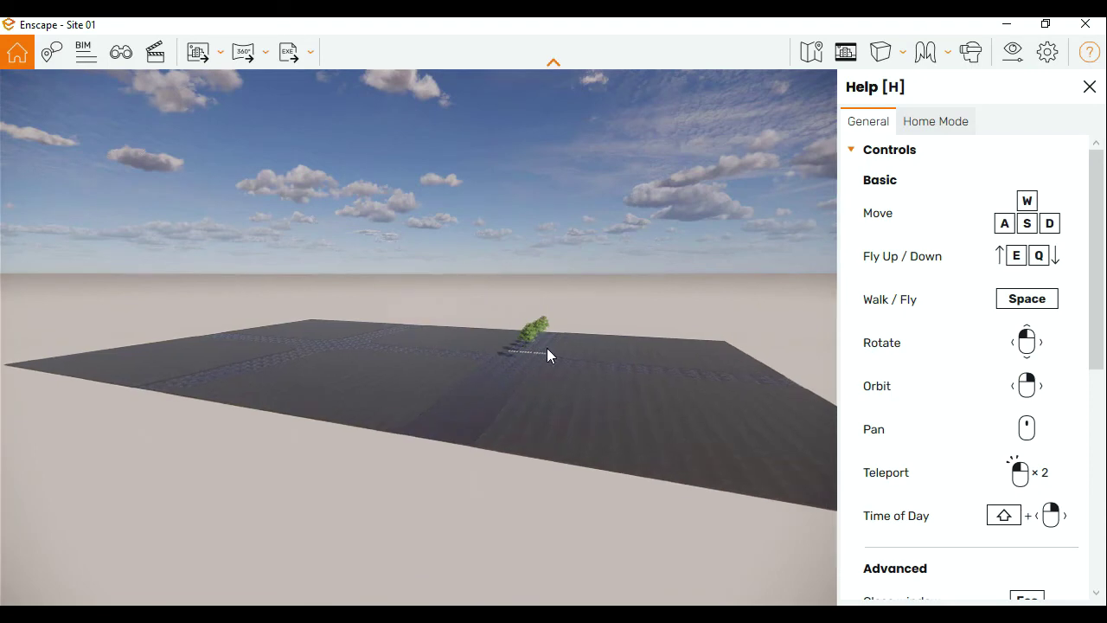
left_click(1090, 86)
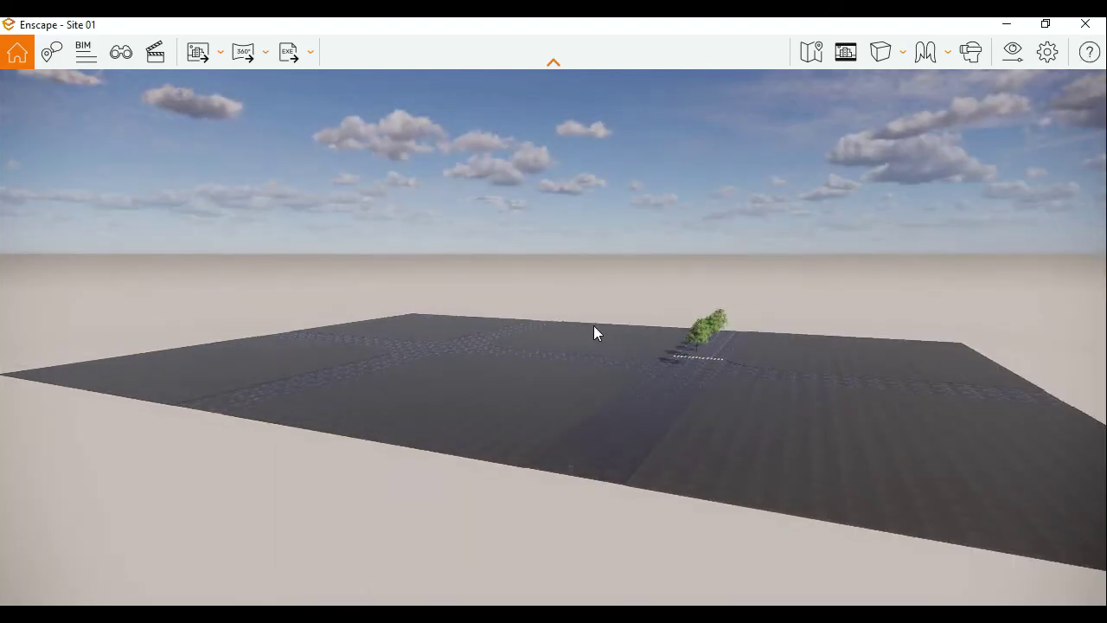
left_click_drag(680, 334, 641, 334)
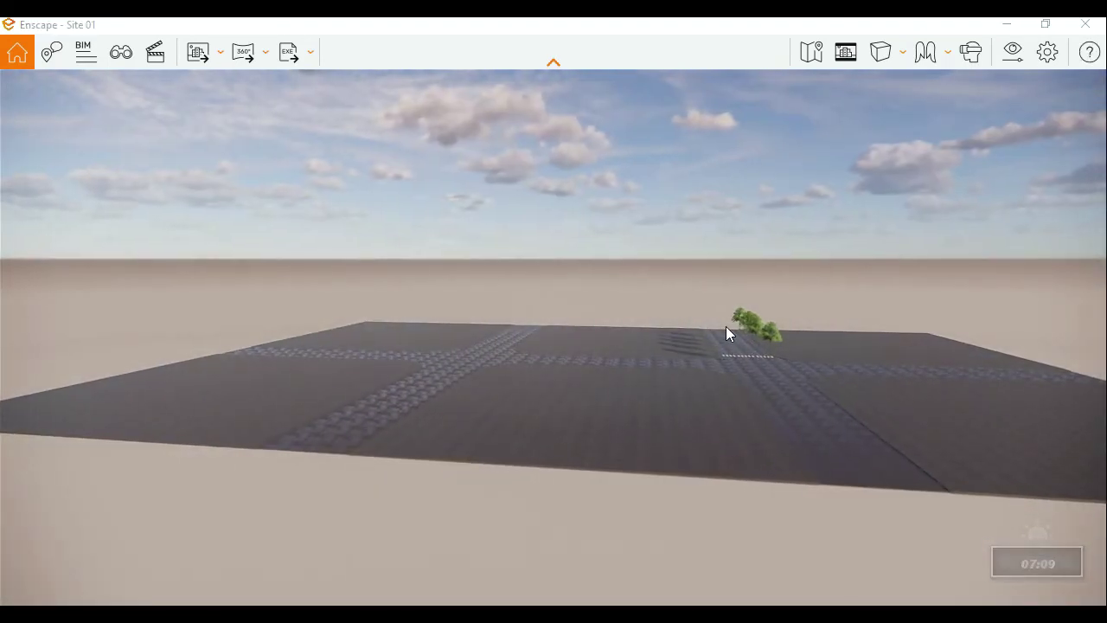
right_click_drag(726, 326, 710, 332, "shift")
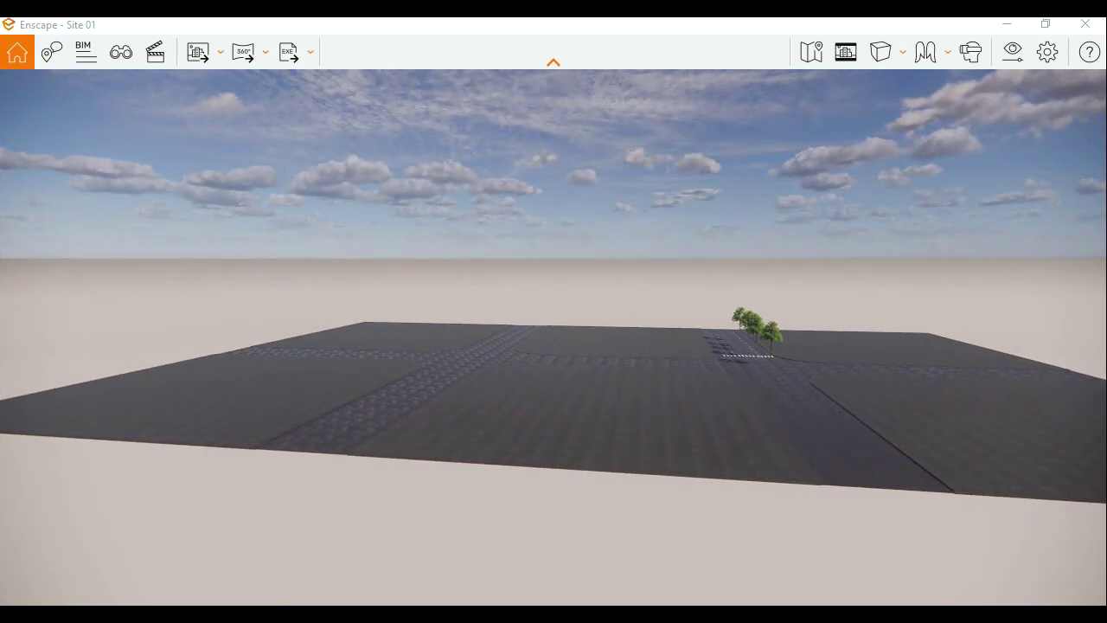
Fly the camera in low and turn it toward the oak row and crosswalk.
scroll(768, 339, "up", 1)
scroll(745, 340, "up", 1)
scroll(748, 329, "up", 2)
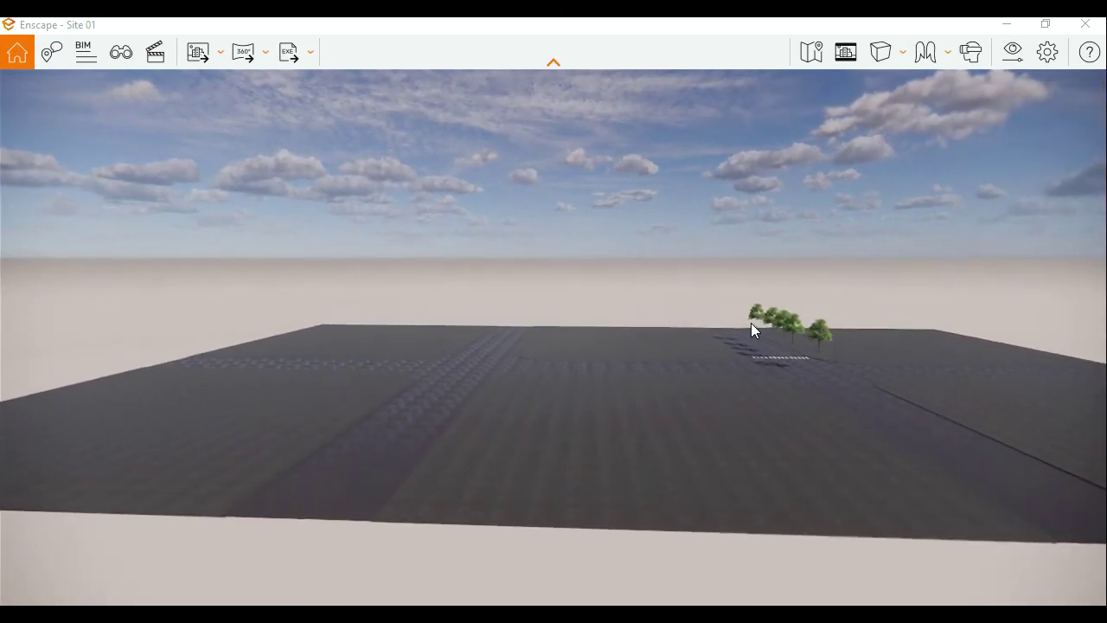
scroll(751, 323, "up", 2)
scroll(751, 323, "up", 2)
scroll(752, 317, "up", 2)
scroll(849, 329, "up", 2)
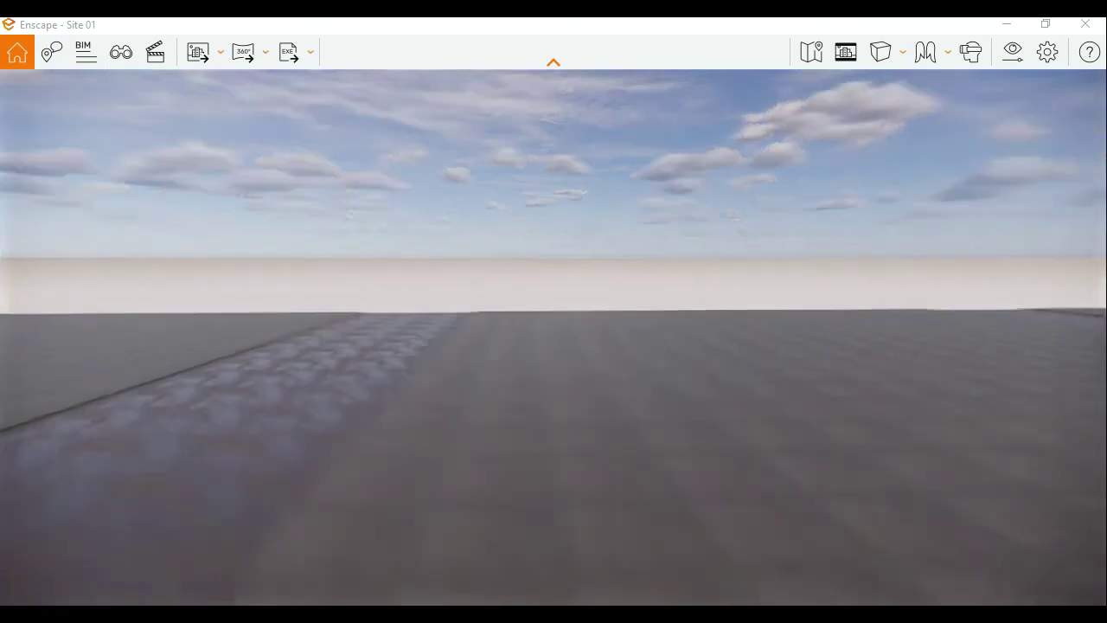
scroll(719, 289, "down", 2)
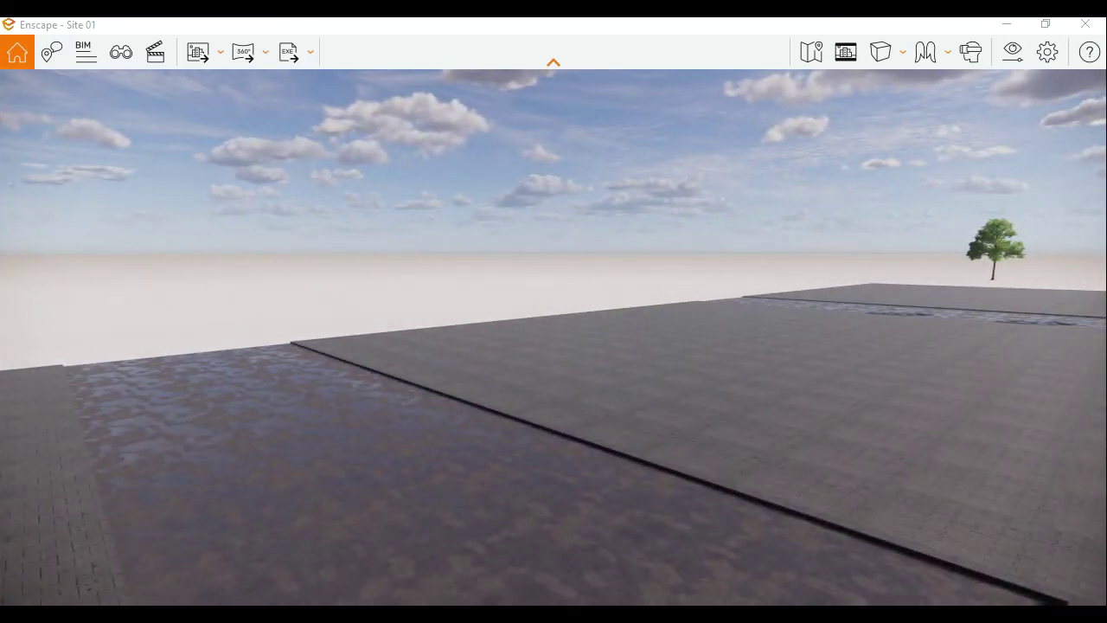
left_click_drag(1089, 363, 1103, 365)
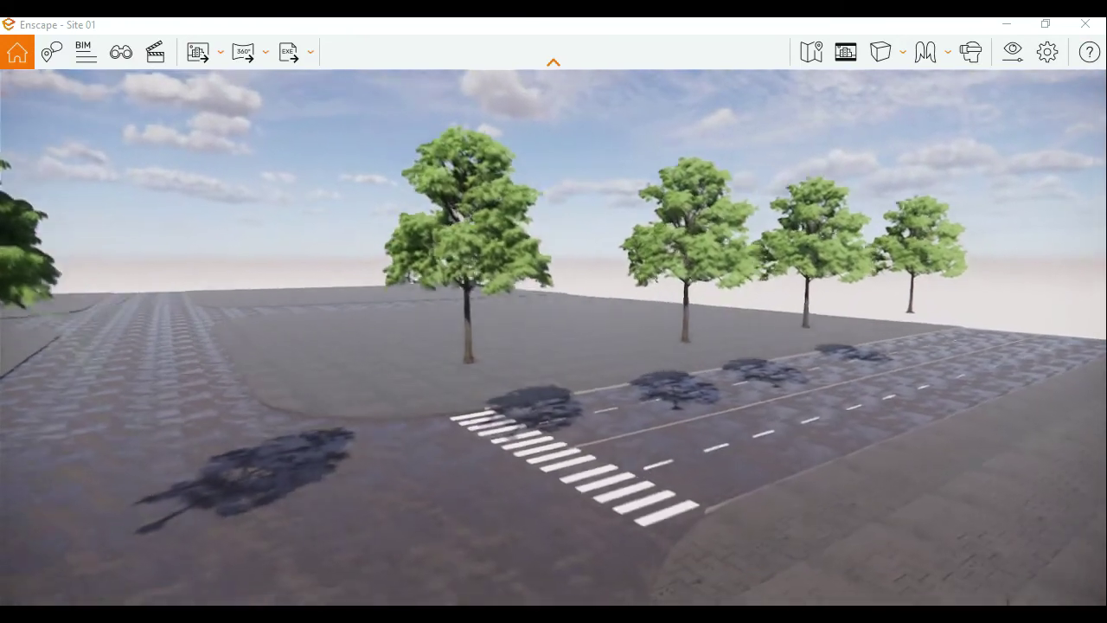
left_click_drag(992, 188, 993, 187)
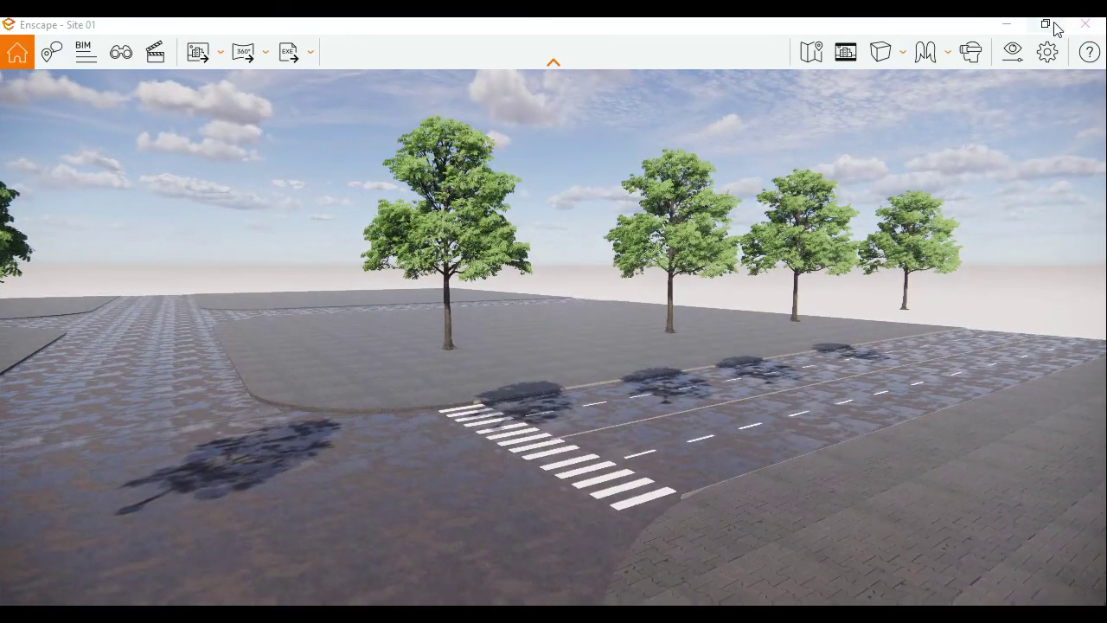
Pause Enscape live updates and select the oak trees in the 3D view.
left_click(1011, 26)
left_click(30, 116)
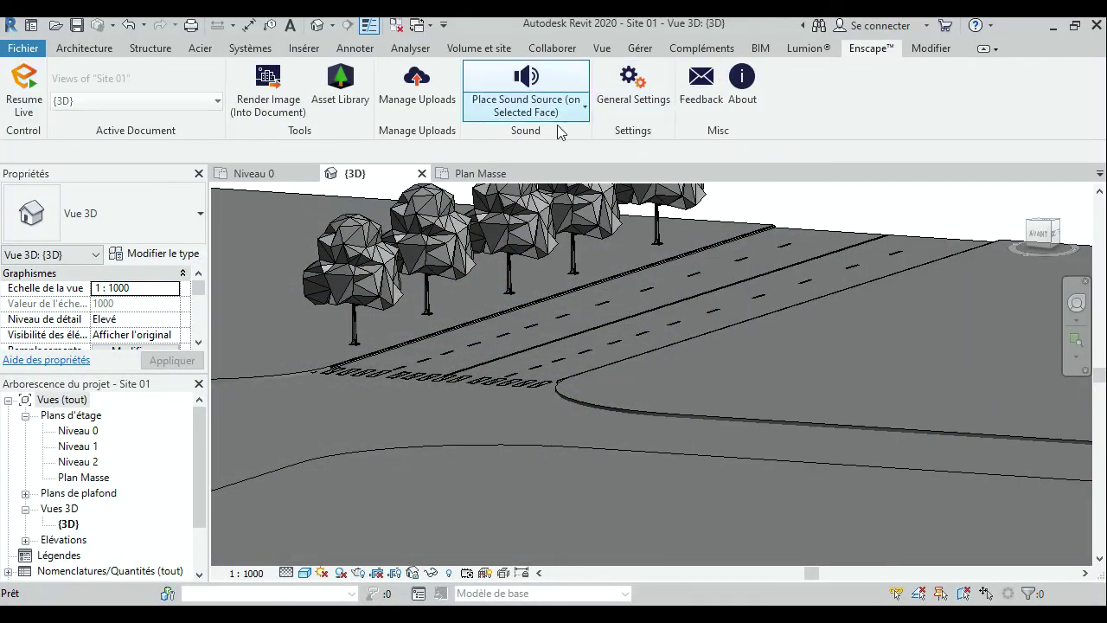
left_click(366, 279)
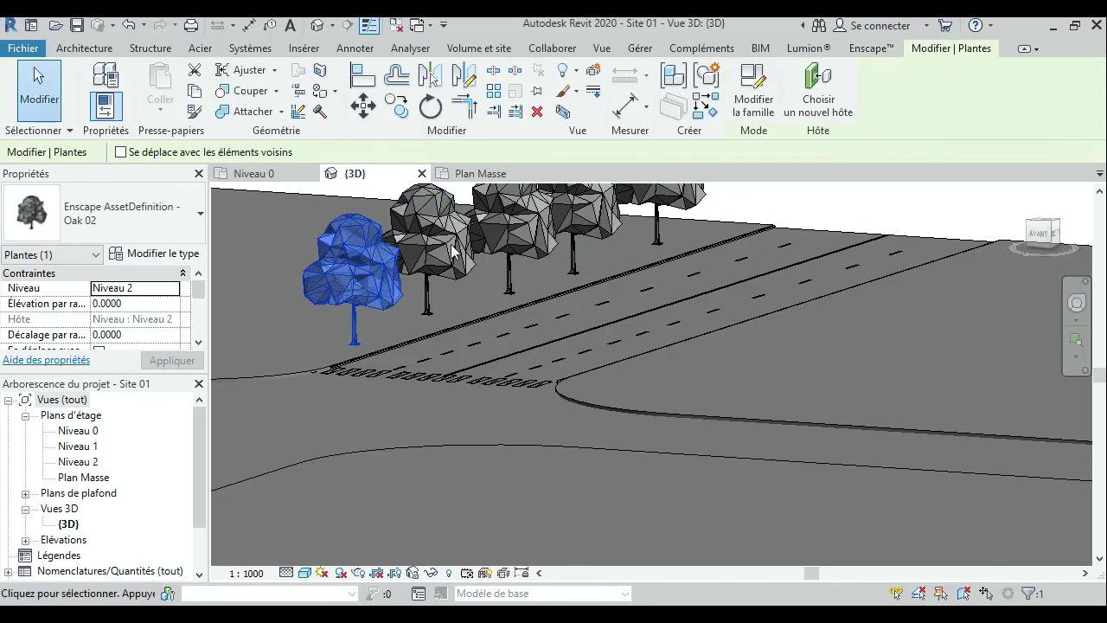
left_click(439, 259, "ctrl")
left_click(523, 226, "ctrl")
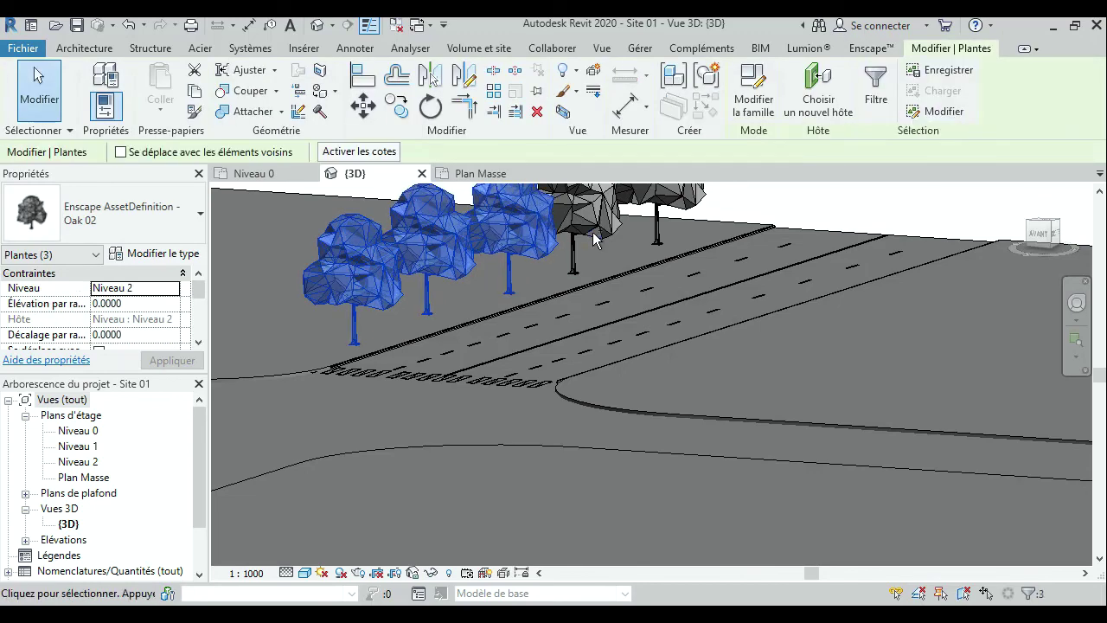
left_click(593, 232, "ctrl")
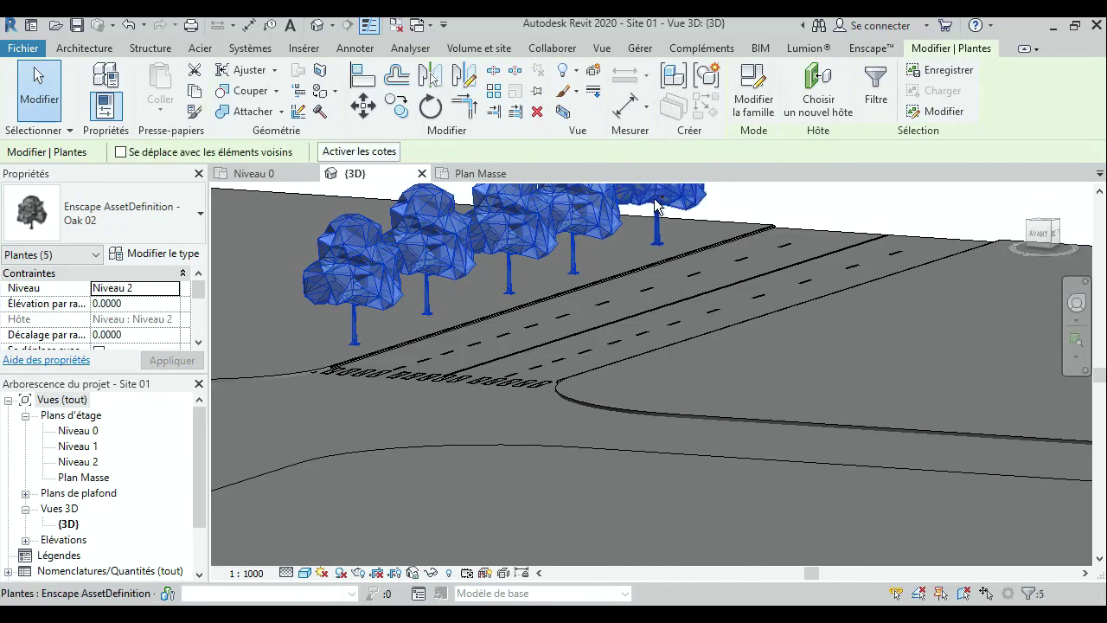
In Plan Masse, move the oaks to the left side of the road and set their level to Niveau 0.
left_click(490, 181)
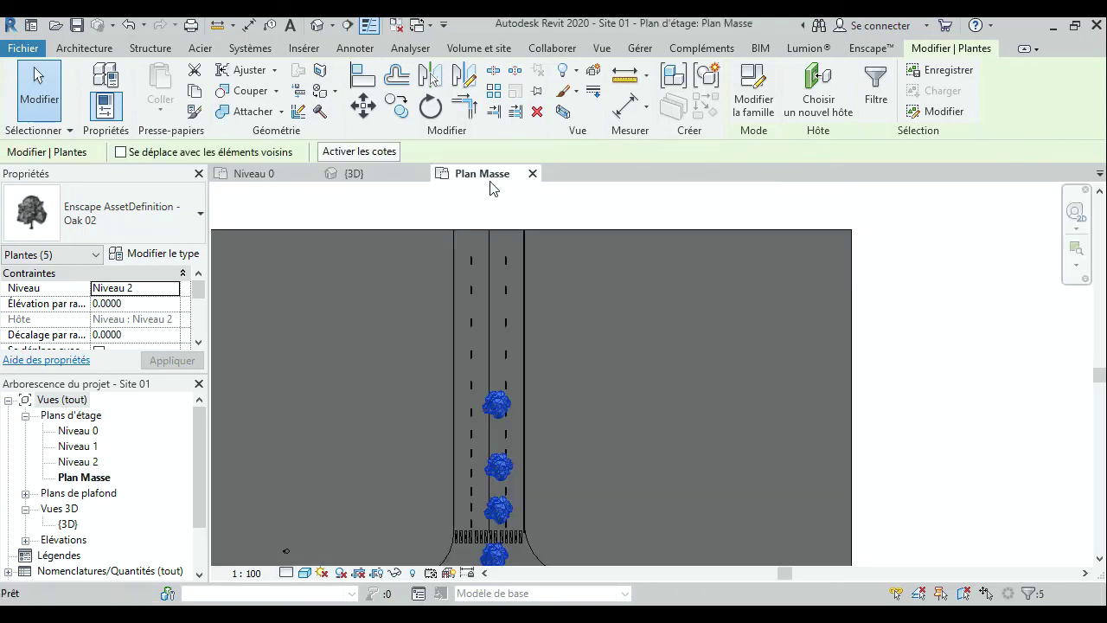
left_click(363, 106)
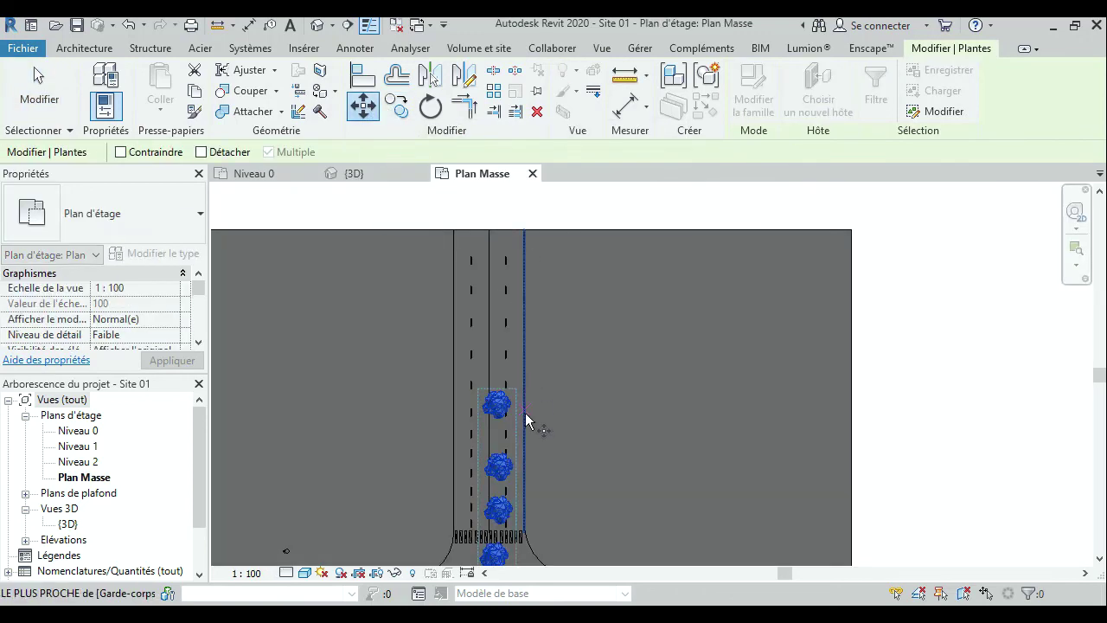
left_click(497, 402)
left_click(420, 266)
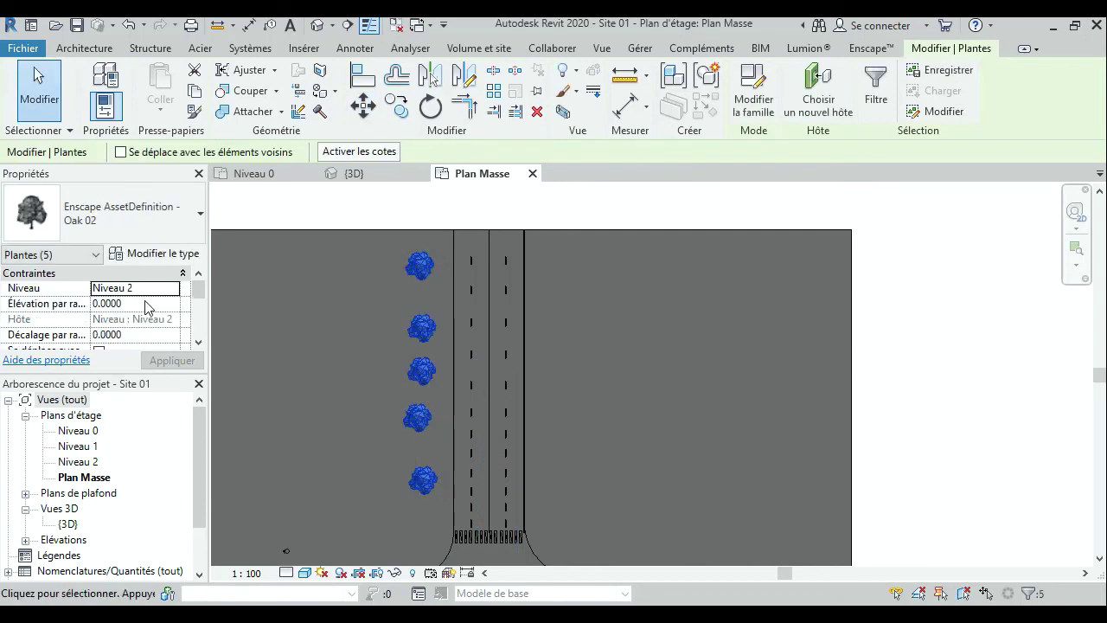
left_click(167, 292)
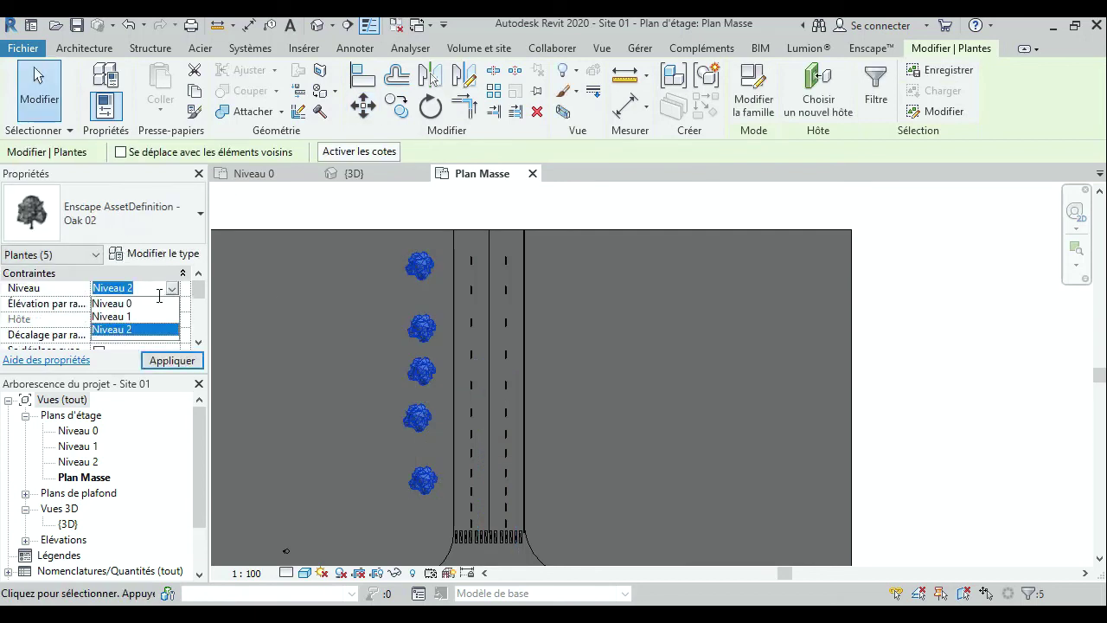
left_click(151, 303)
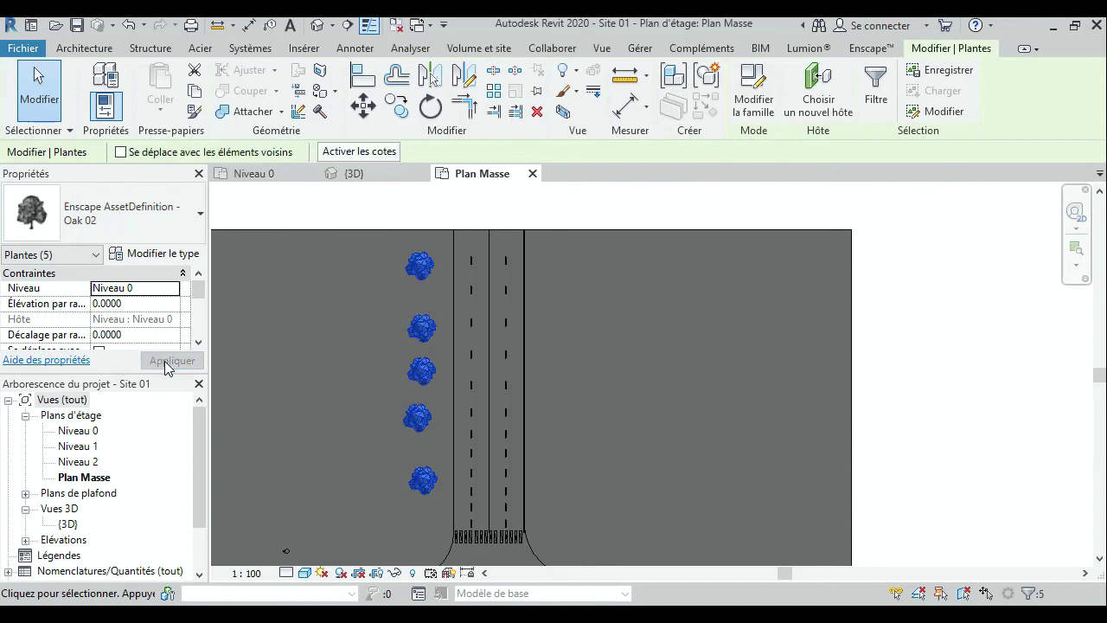
left_click(390, 204)
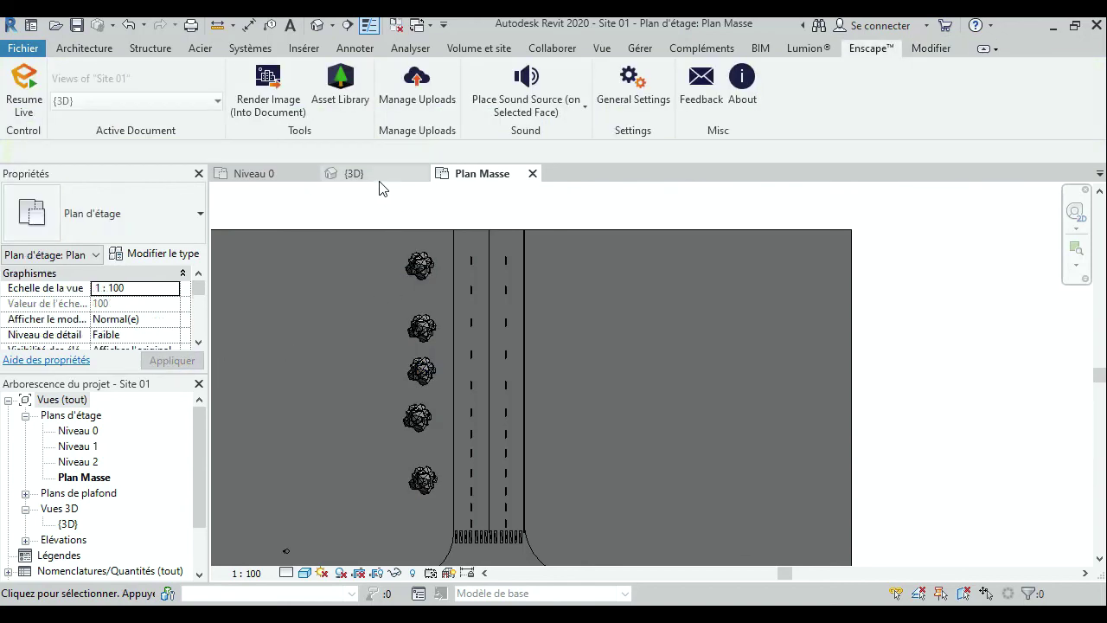
Resume live sync and orbit the Enscape camera along the road to the relocated oaks and crosswalk.
left_click(30, 79)
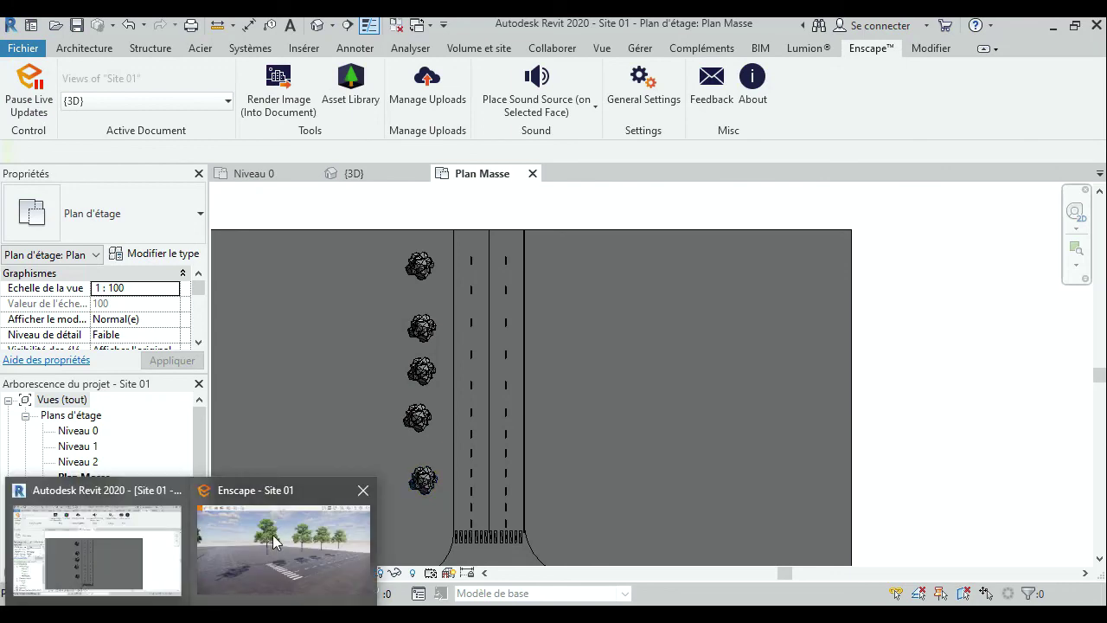
left_click(275, 535)
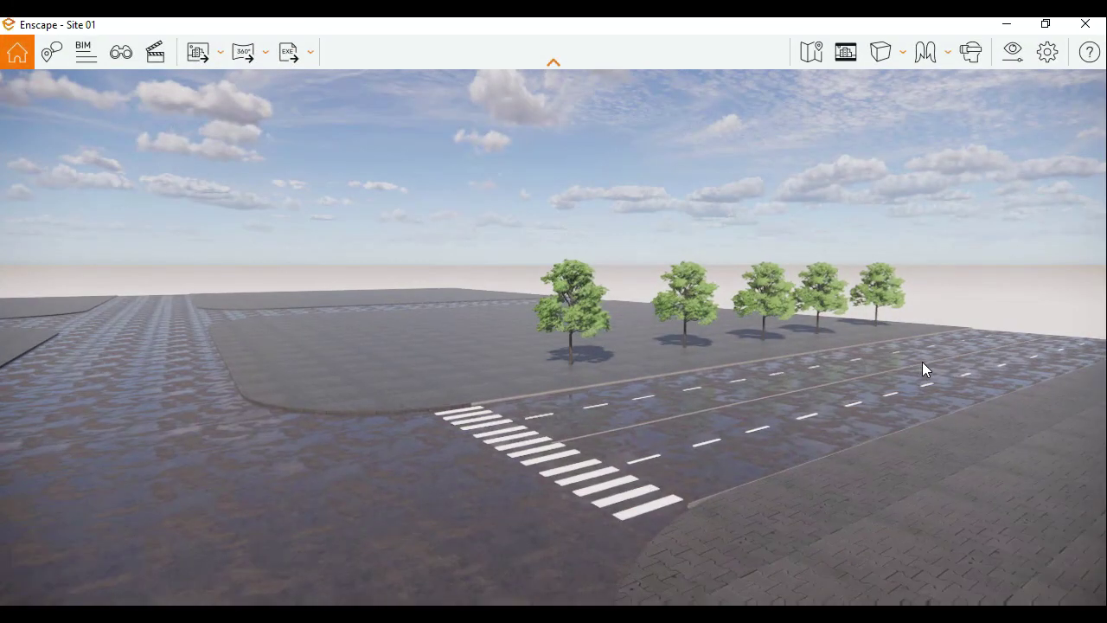
left_click_drag(1021, 446, 952, 416)
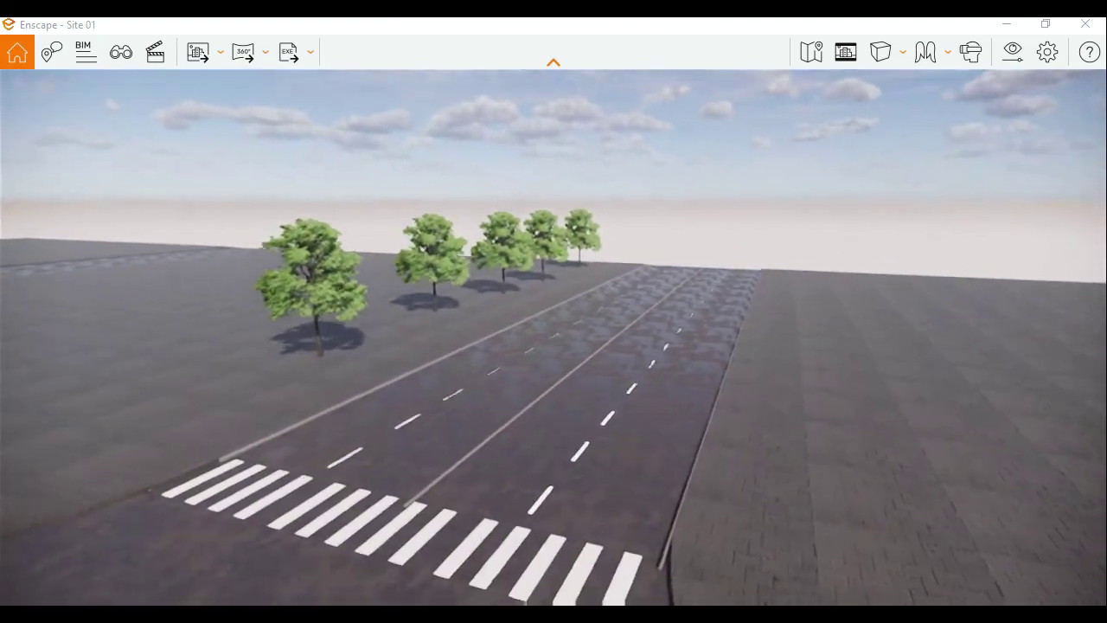
left_click_drag(951, 415, 716, 439)
key("w")
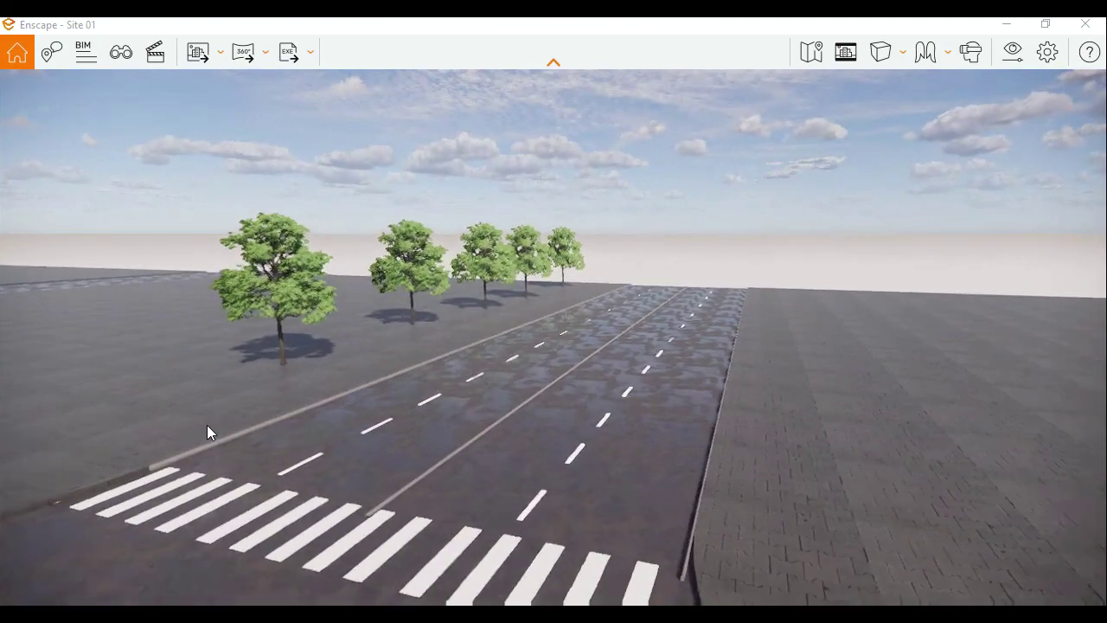
left_click_drag(409, 460, 259, 433)
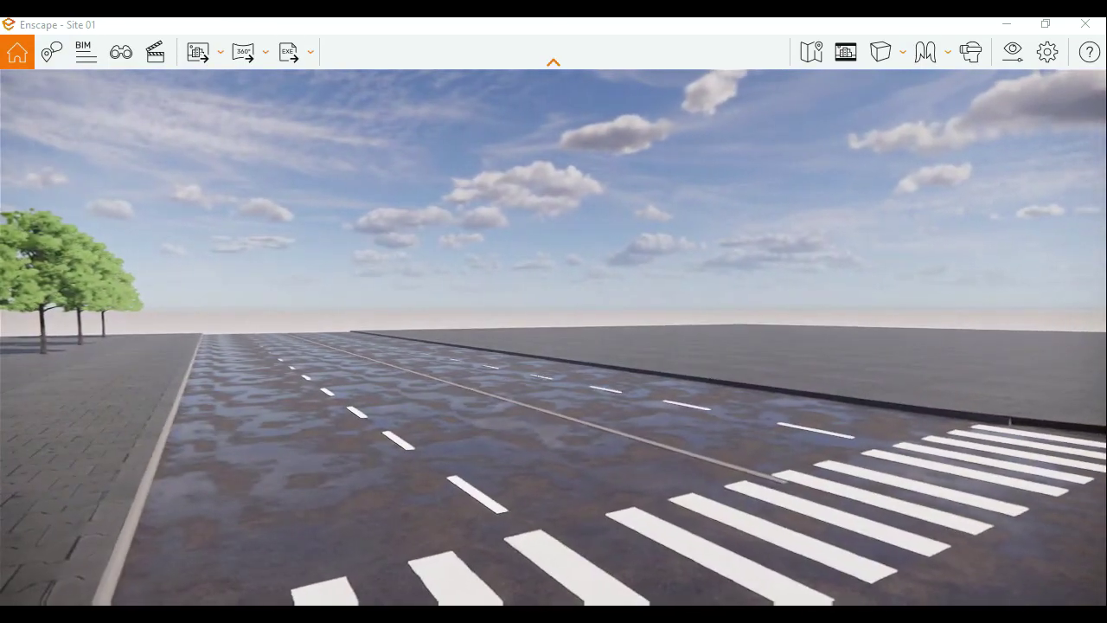
left_click_drag(553, 433, 709, 432)
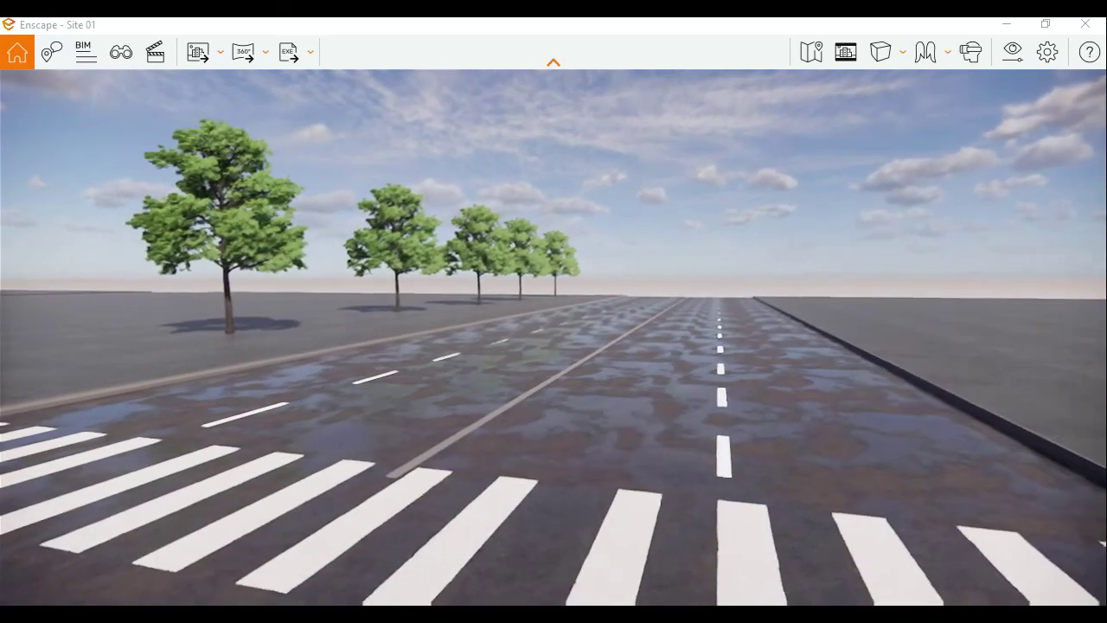
left_click_drag(519, 415, 358, 464)
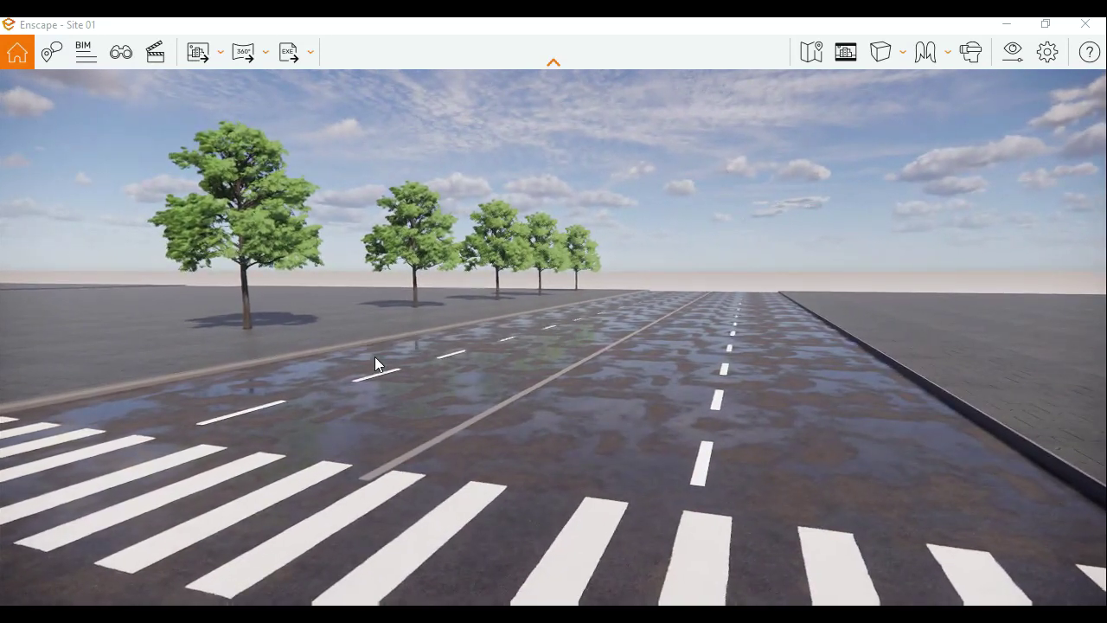
scroll(374, 384, "down", 2)
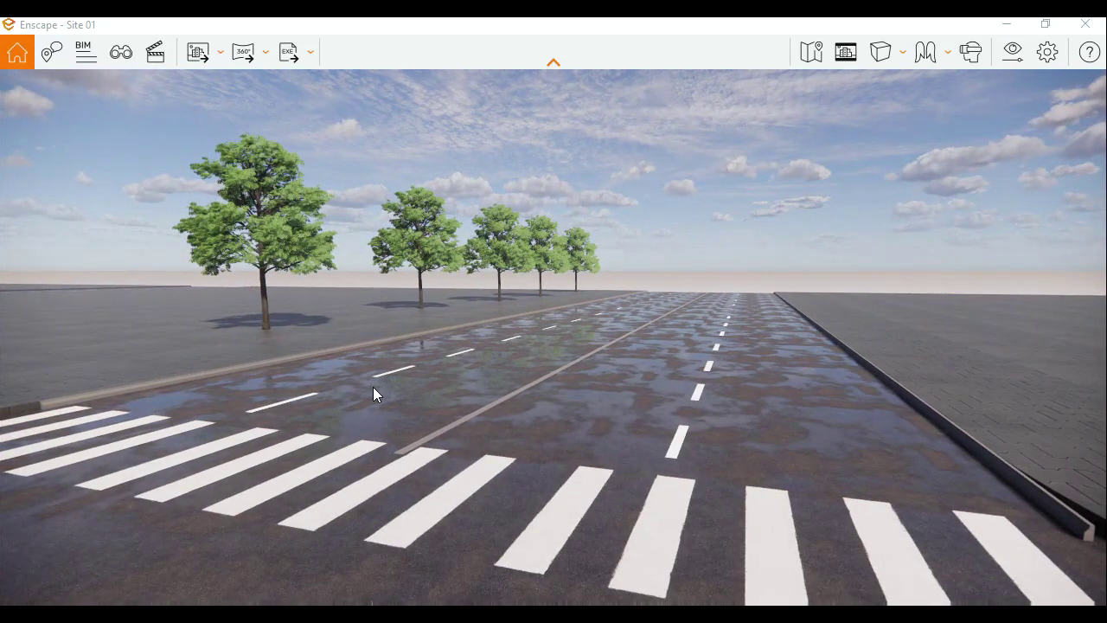
scroll(477, 372, "down", 1)
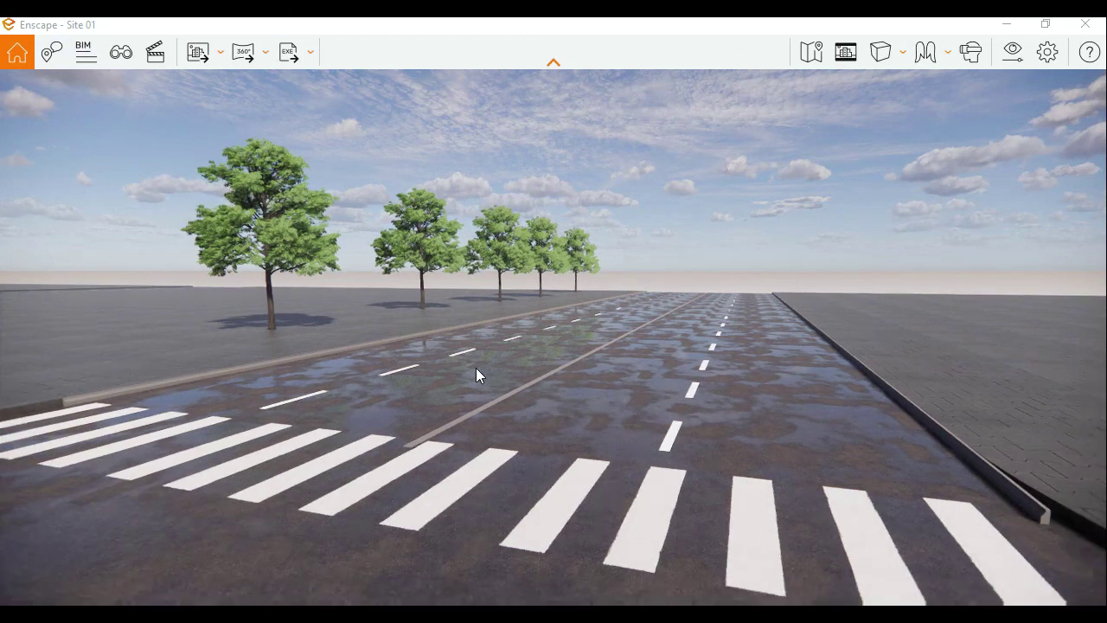